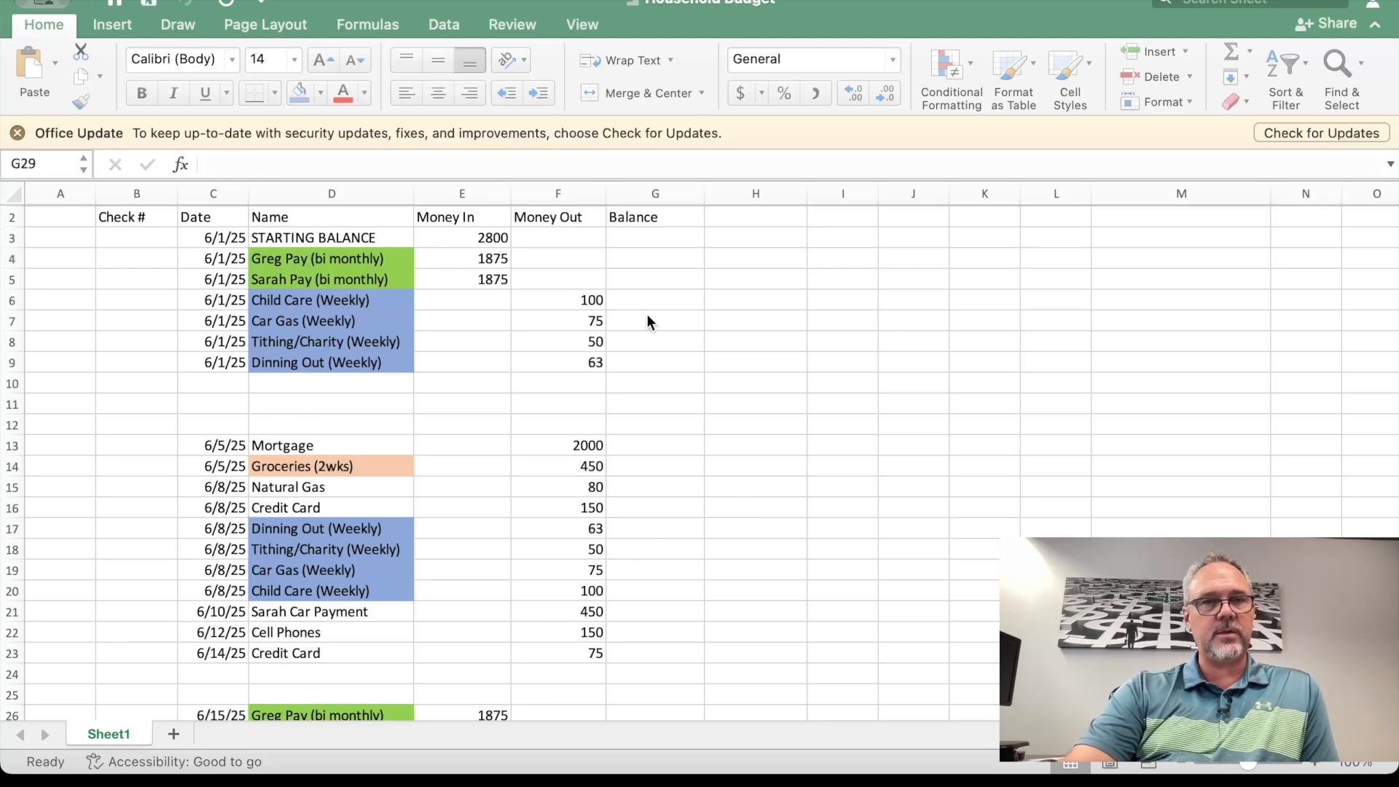
Step: Review the column headings in row 2, from Check # through Date, Name, Money In and Money Out to Balance
scroll(128, 290, up, 1)
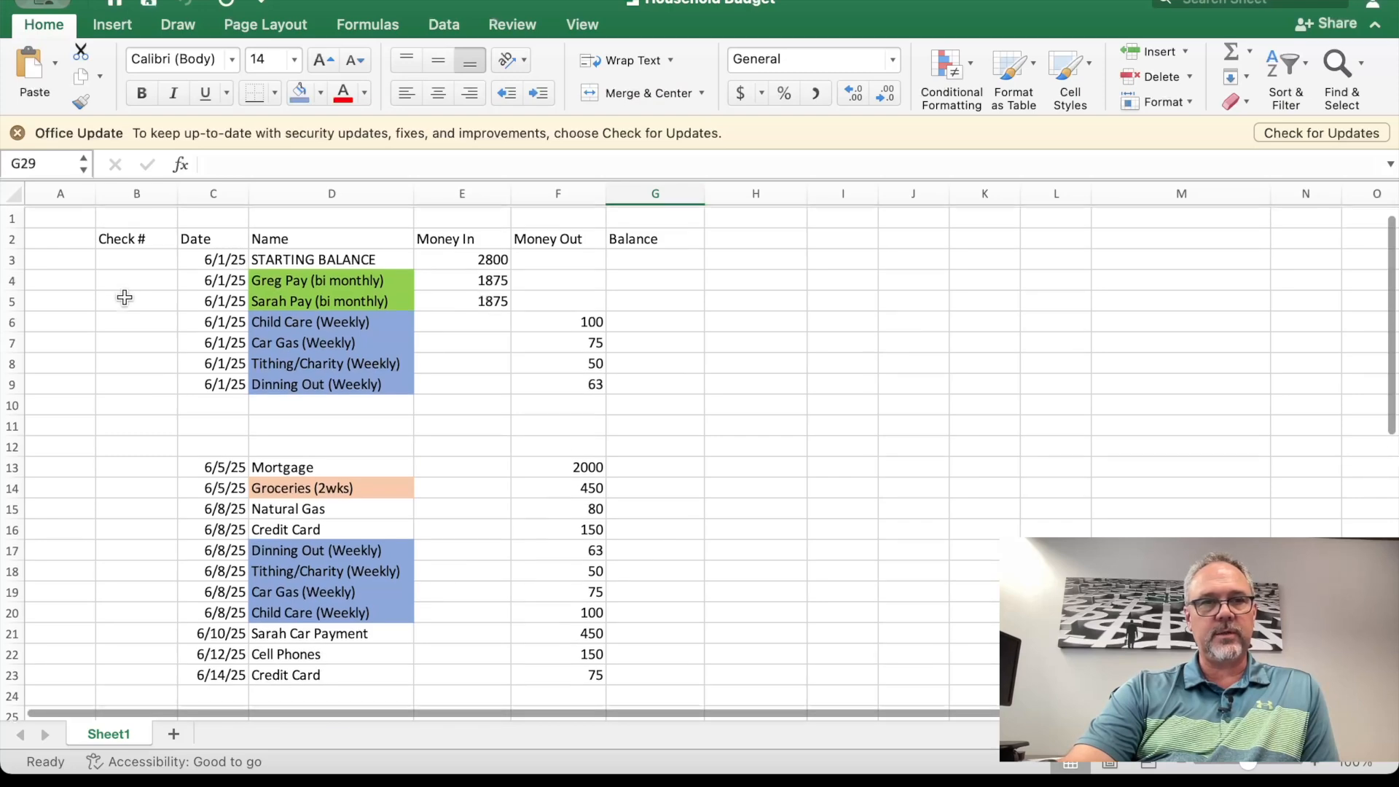
click(137, 234)
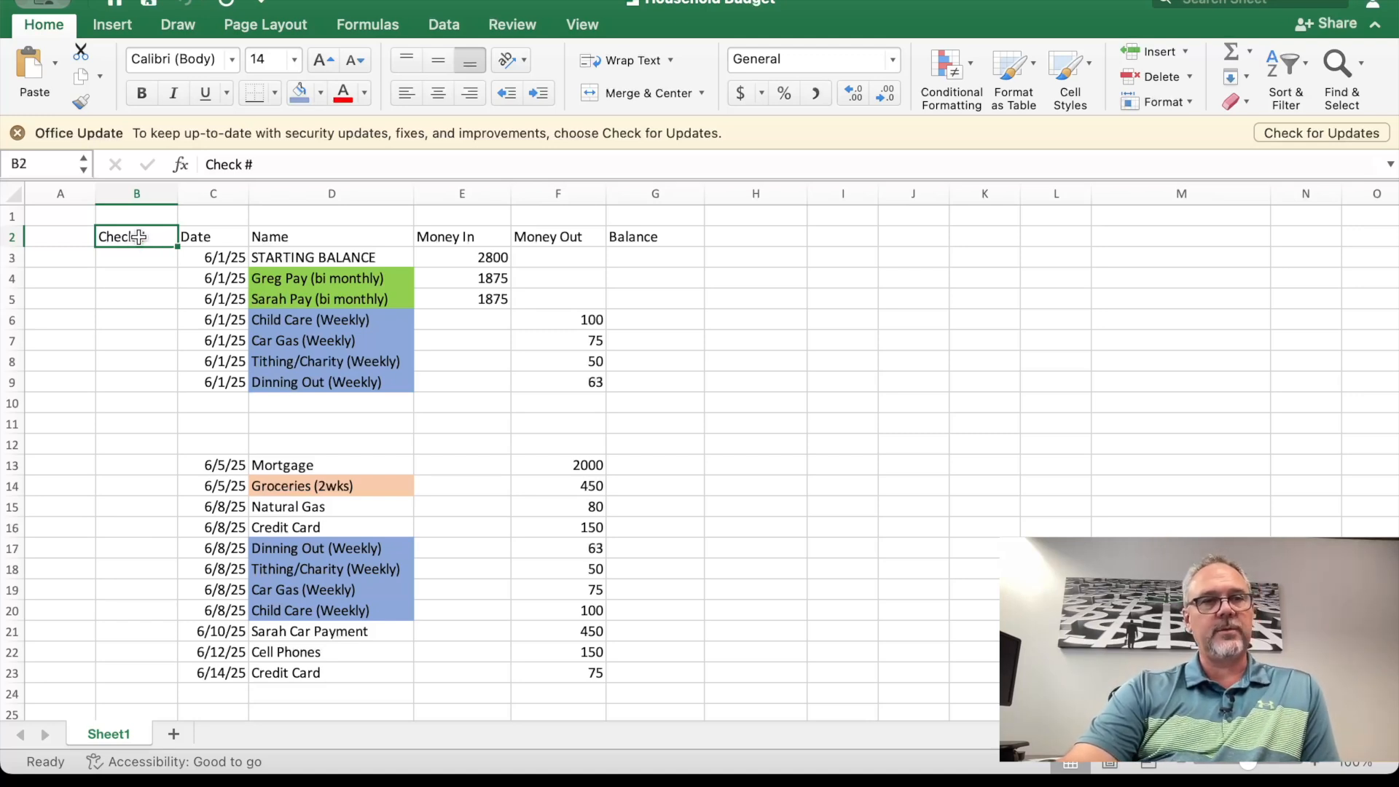
click(194, 237)
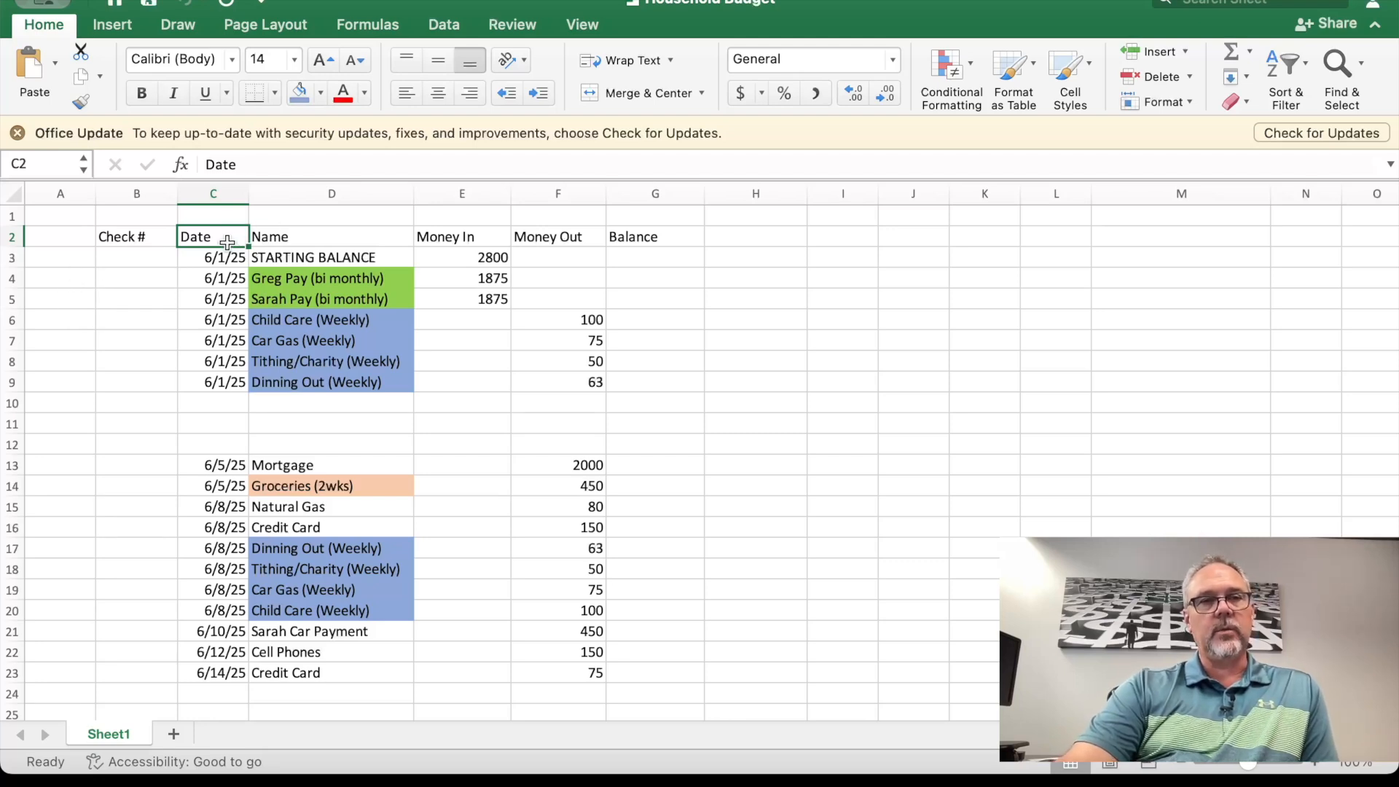
click(332, 244)
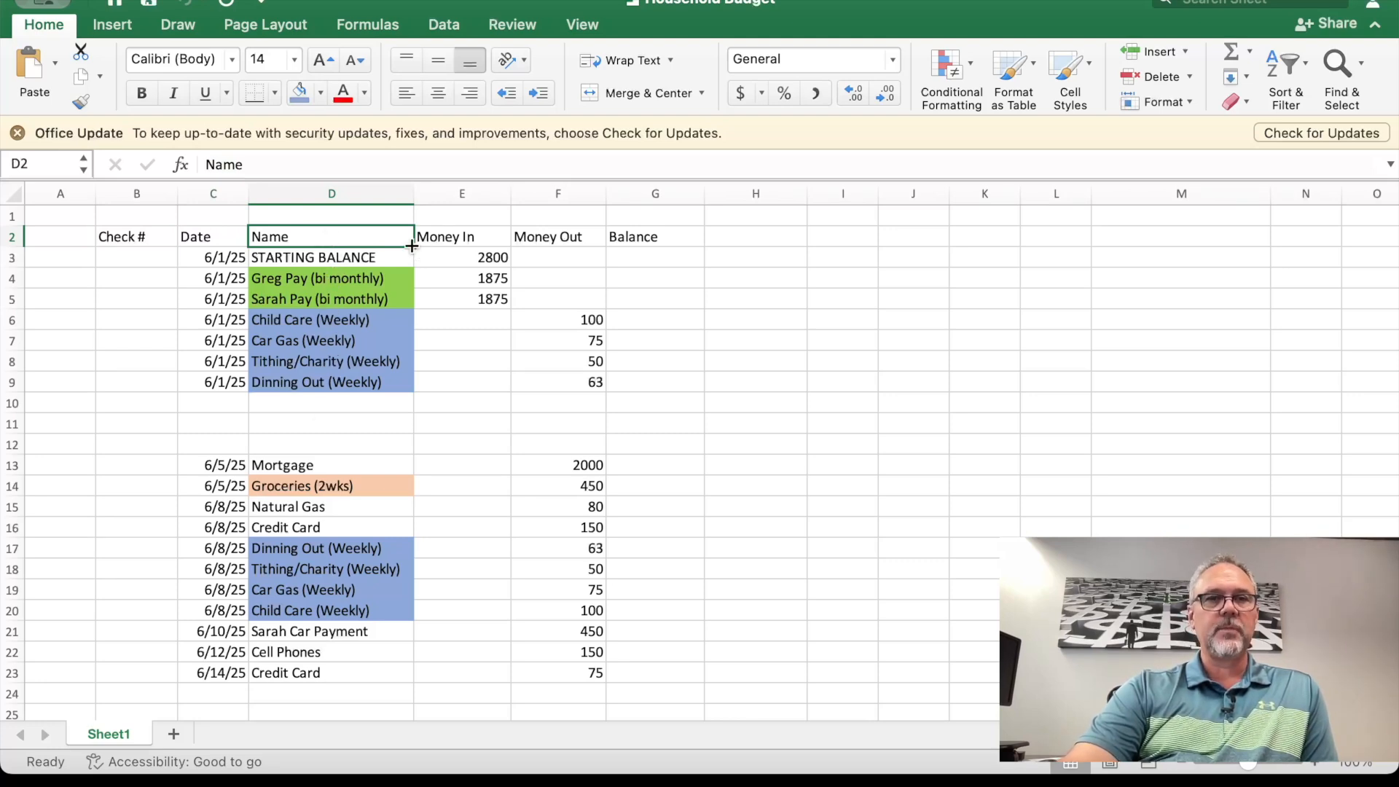
click(451, 239)
click(561, 238)
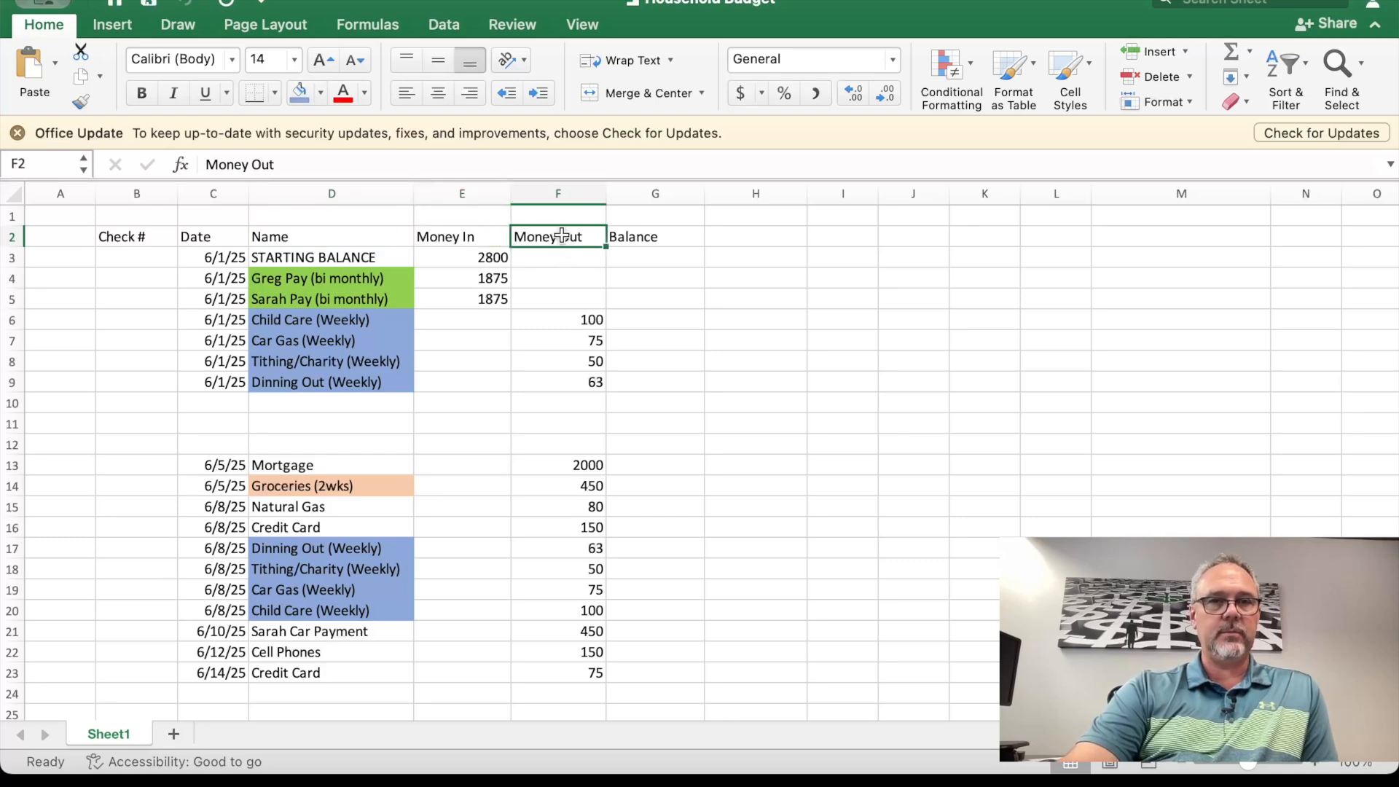
click(672, 237)
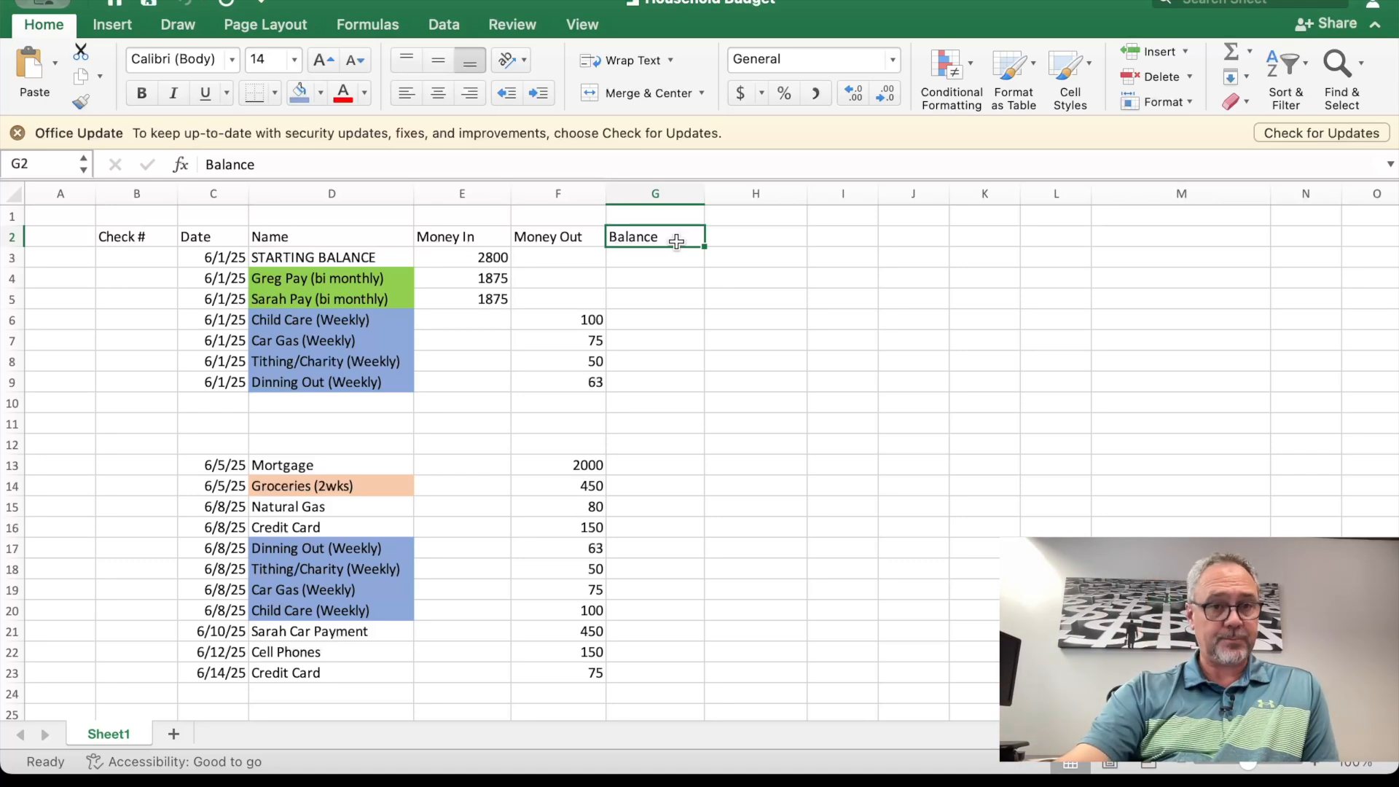
Step: Examine the 6/1/25 entries: the starting balance, both bi-monthly pay rows and the four weekly expenses
scroll(320, 373, down, 1)
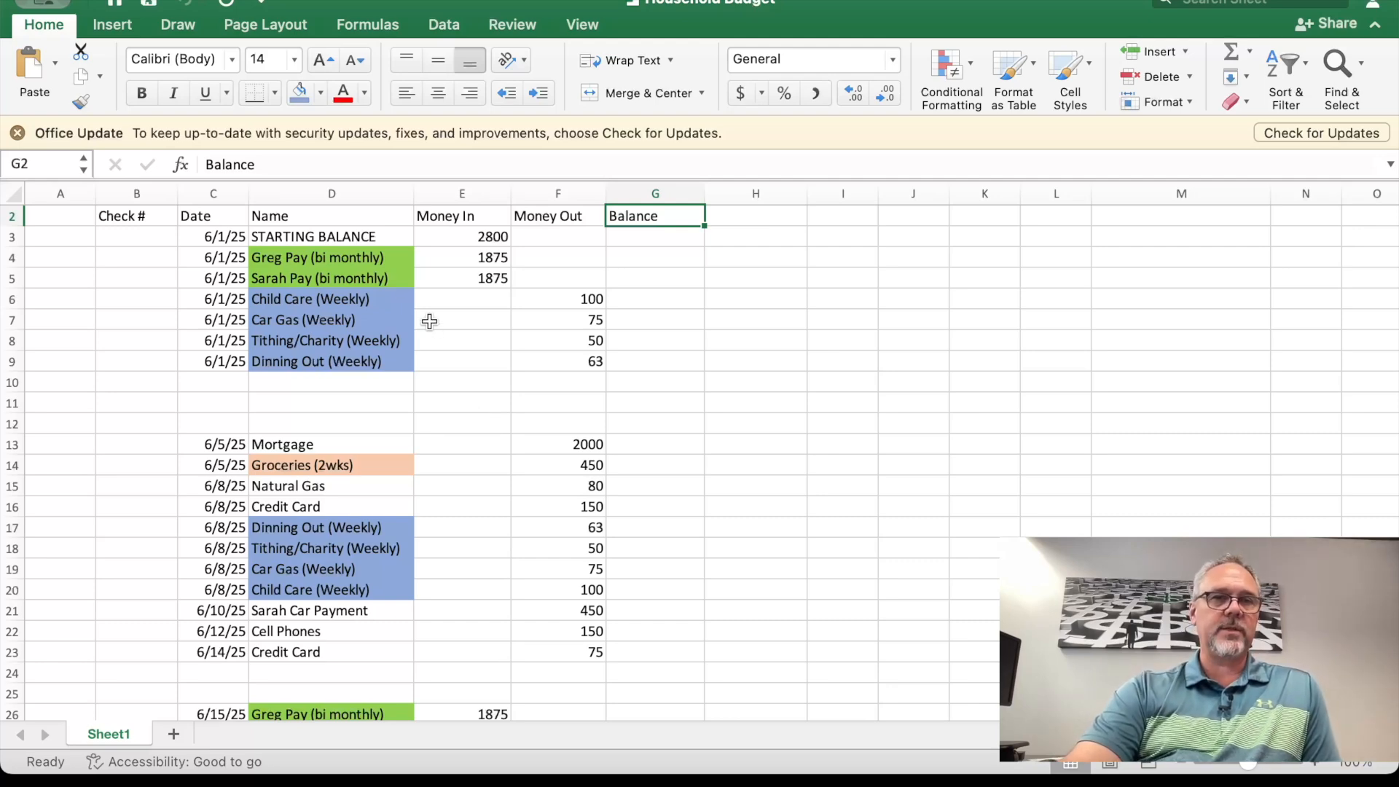
click(319, 238)
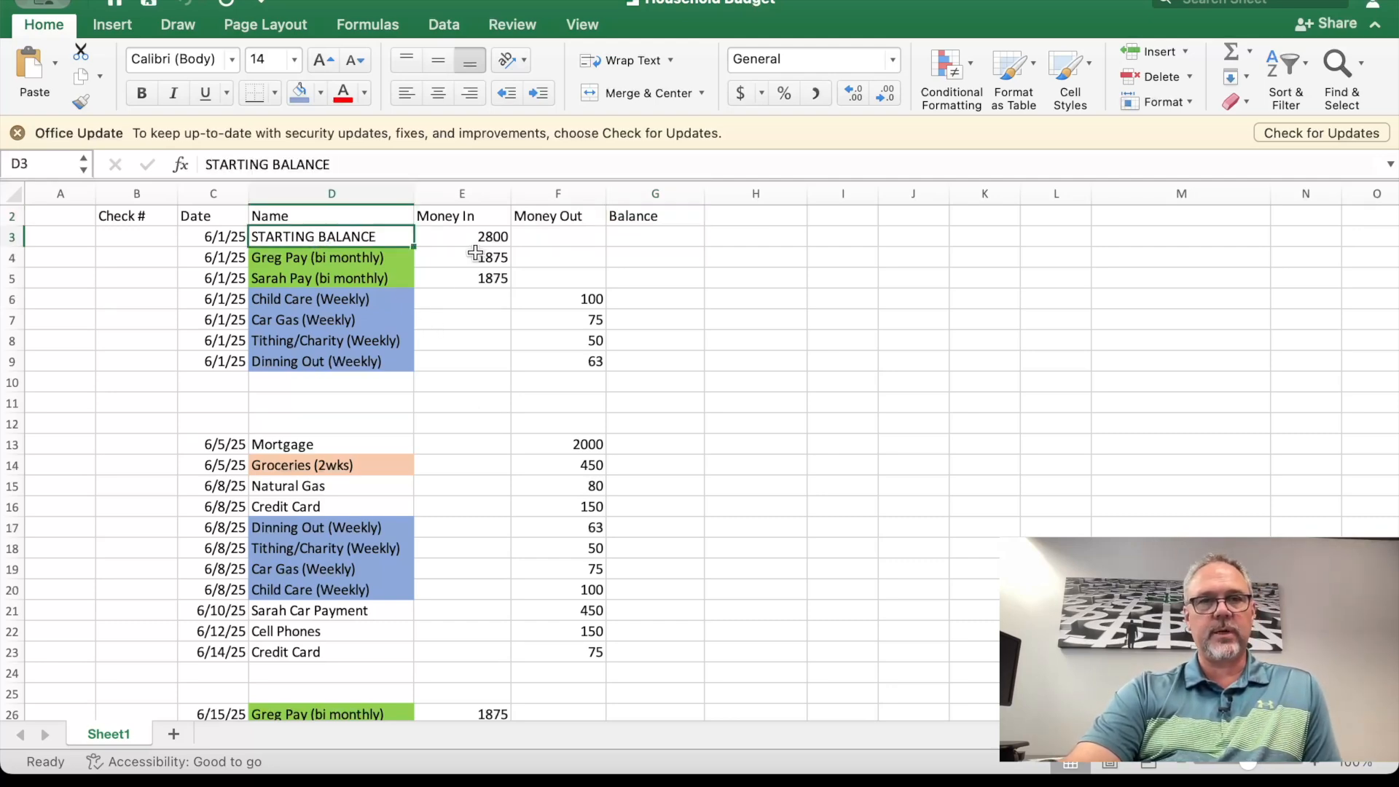
click(493, 238)
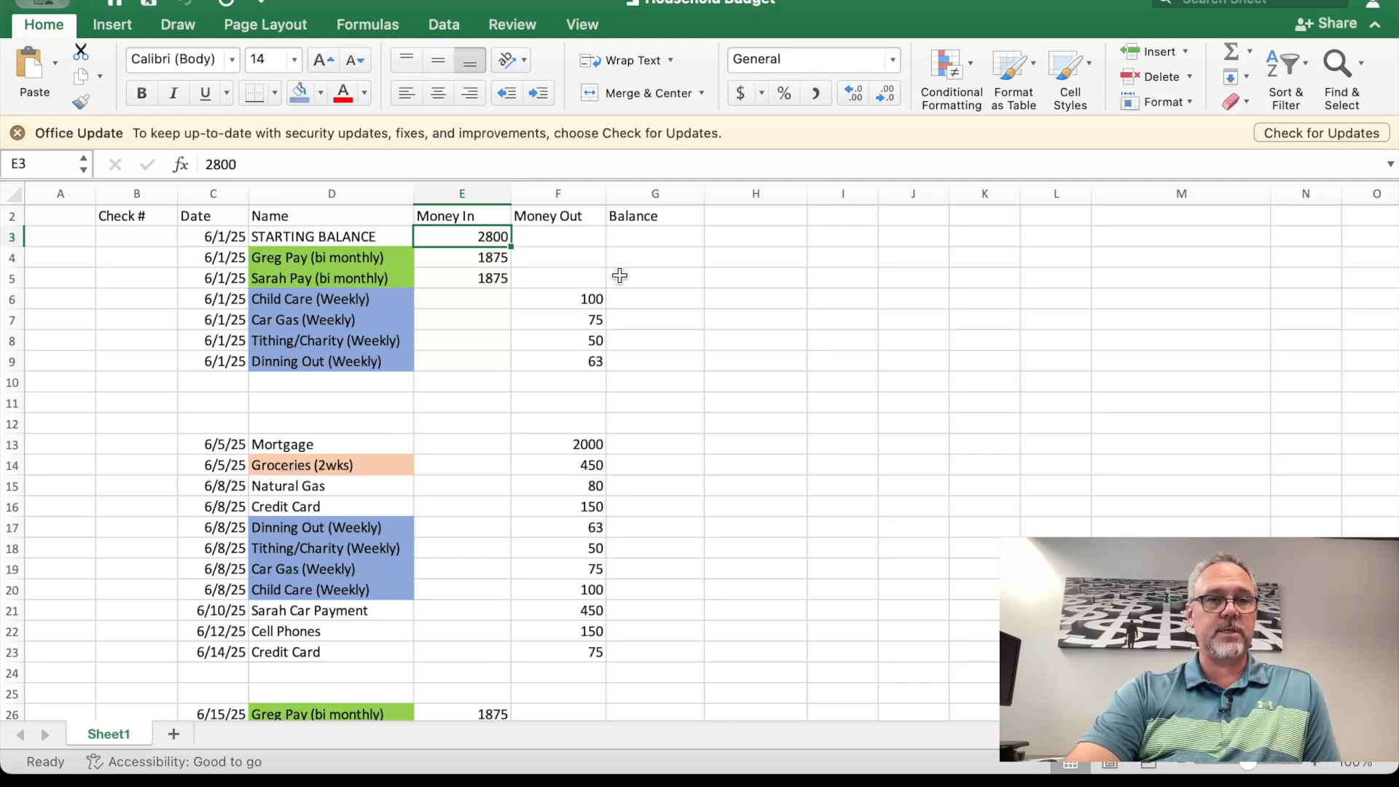
click(303, 262)
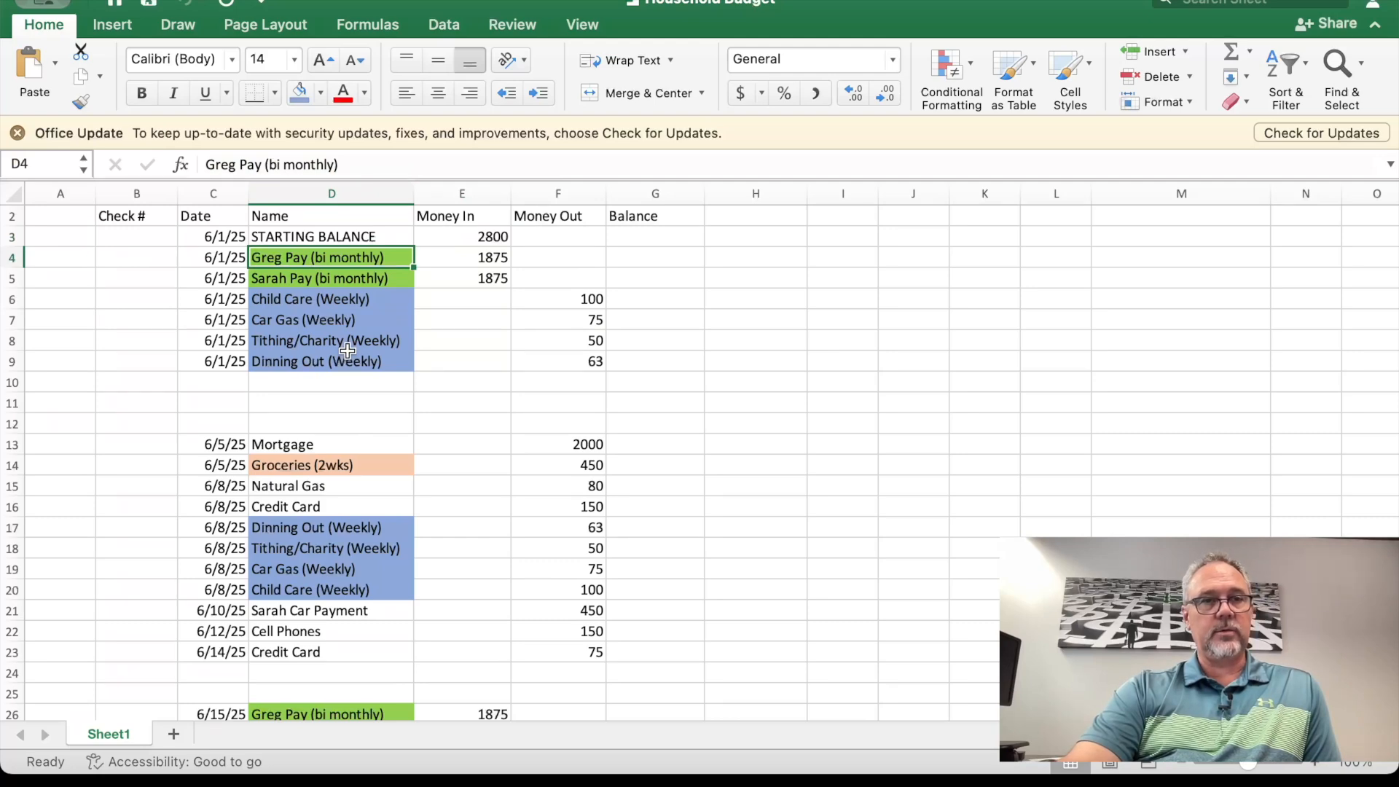
click(307, 284)
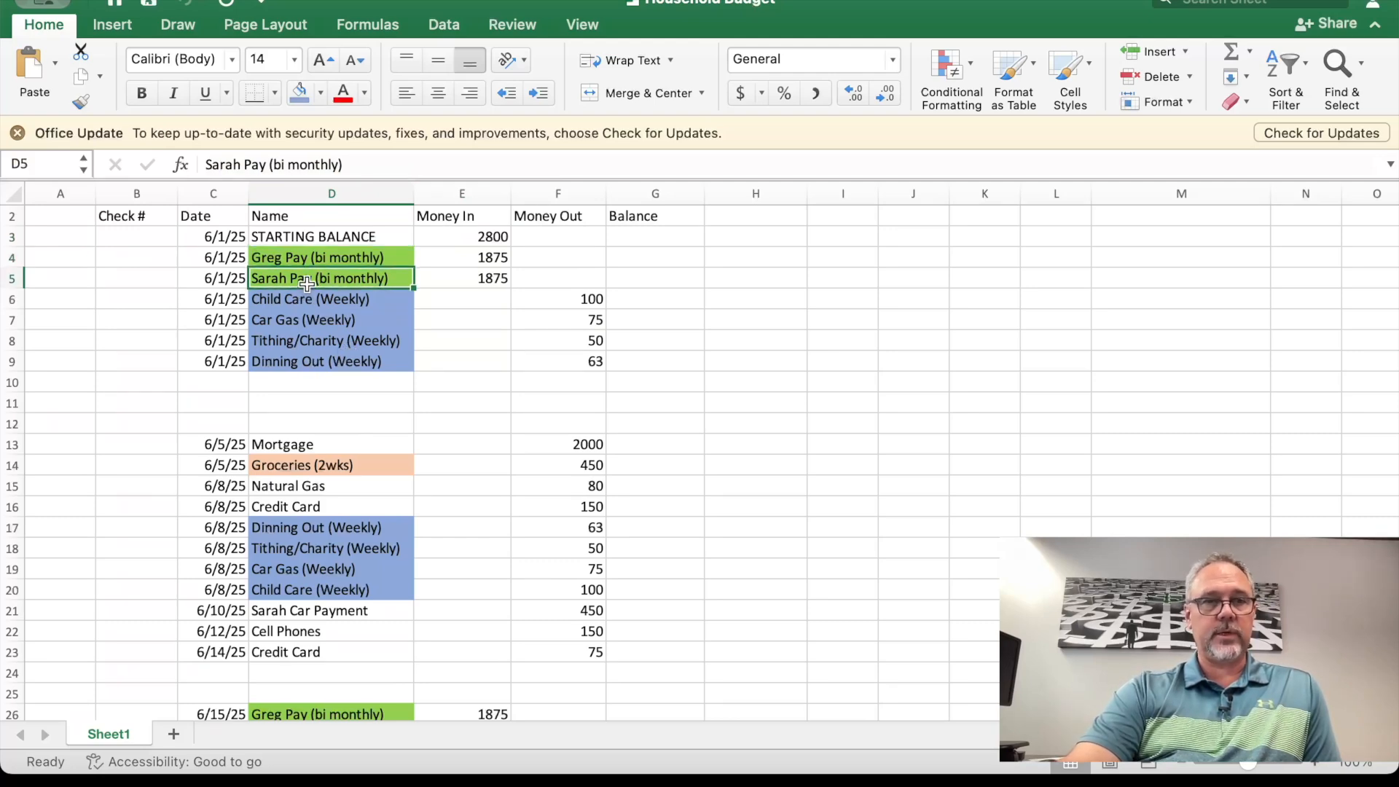
click(304, 263)
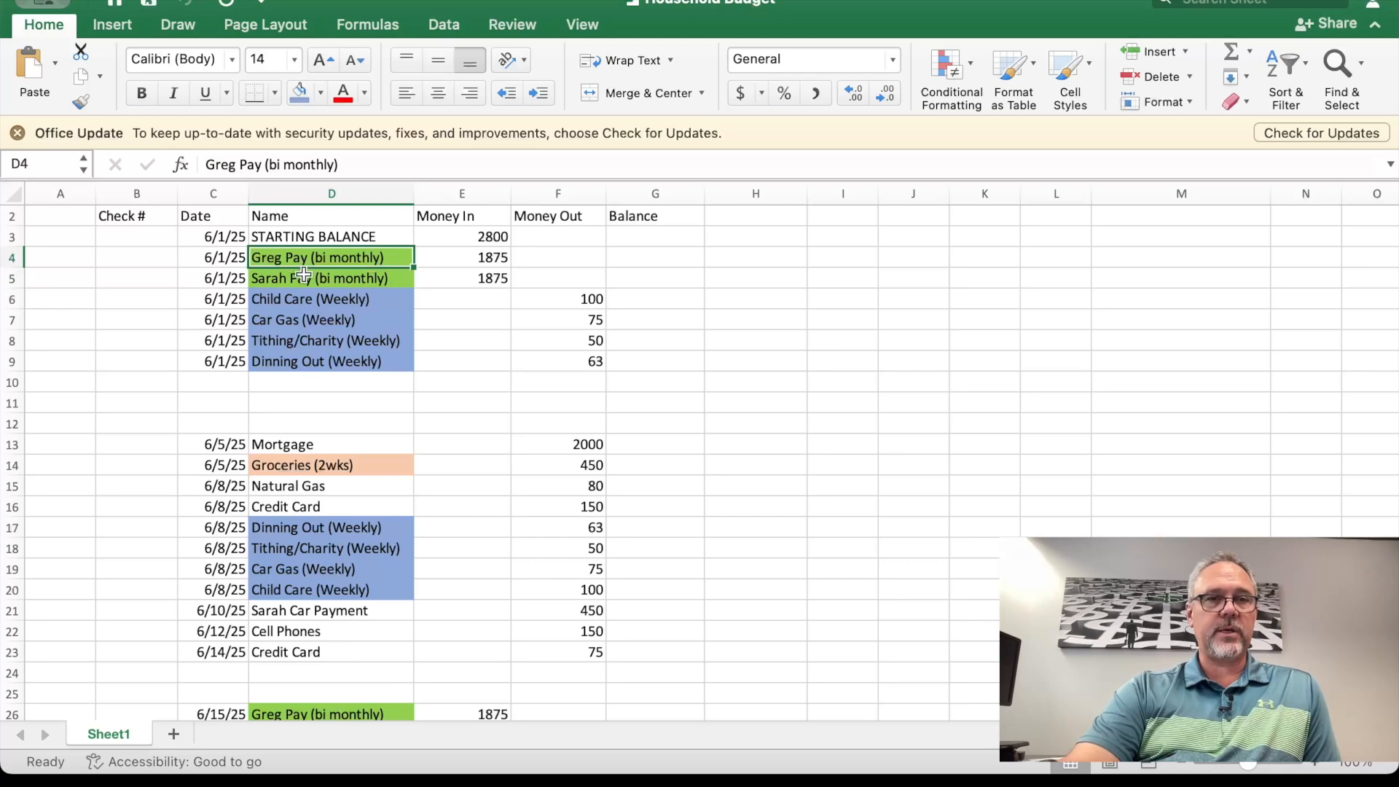
click(303, 279)
click(306, 302)
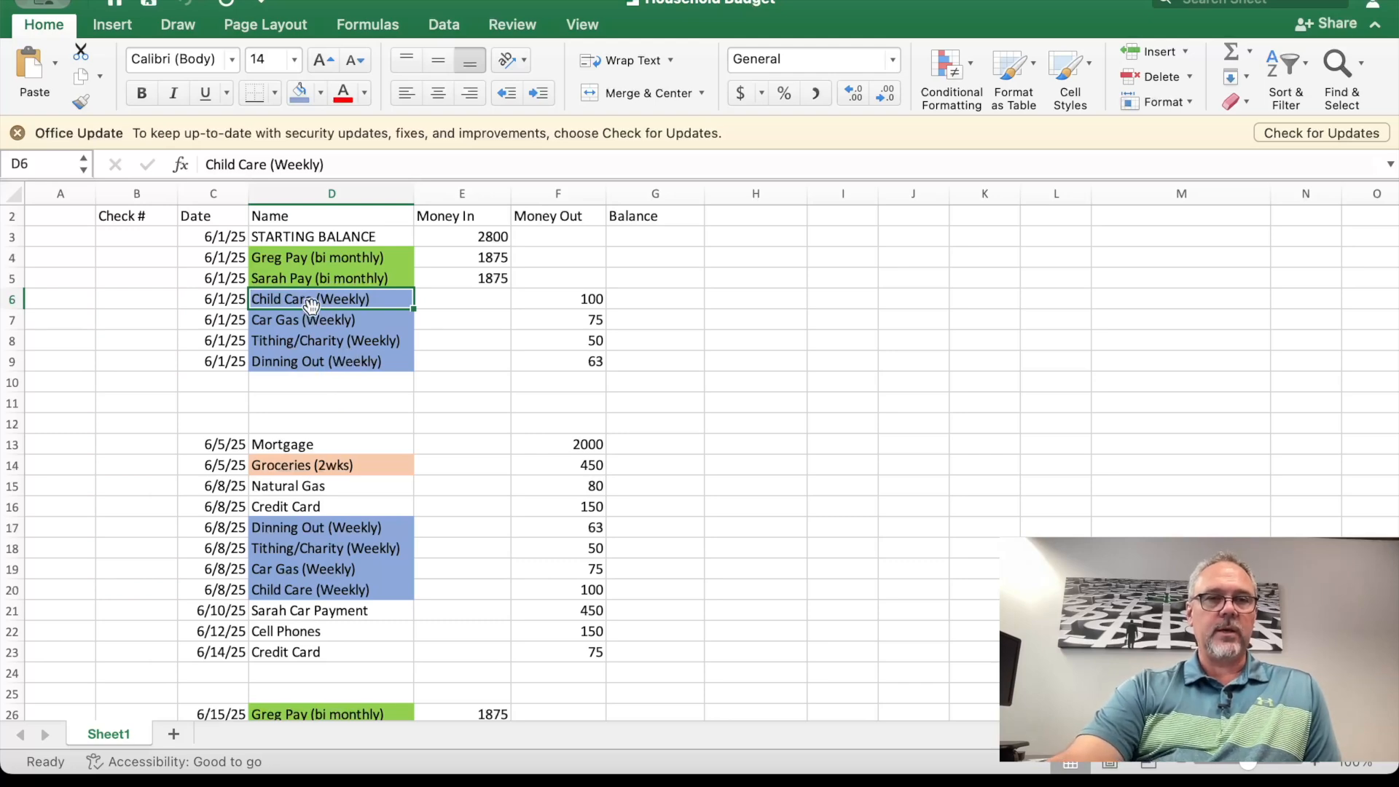
click(319, 326)
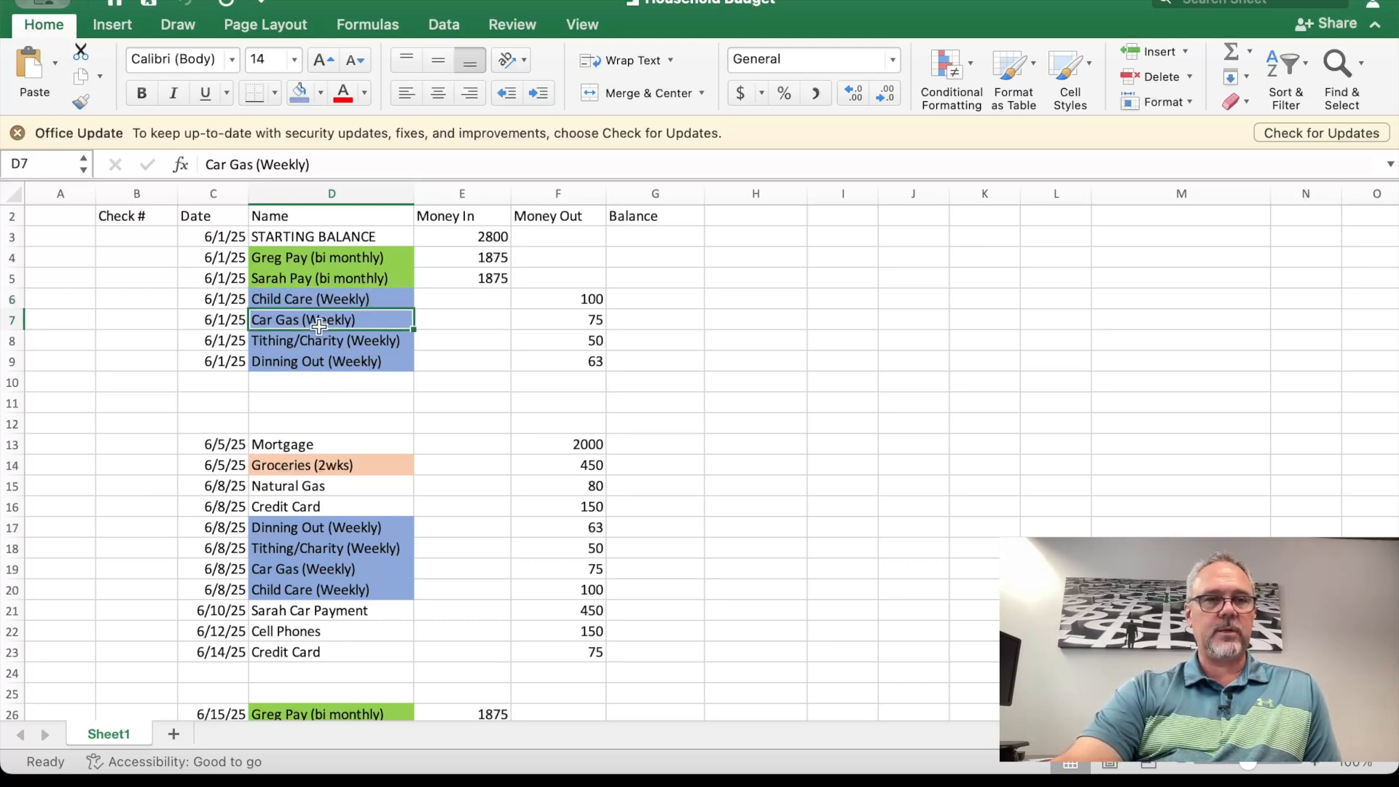
click(374, 342)
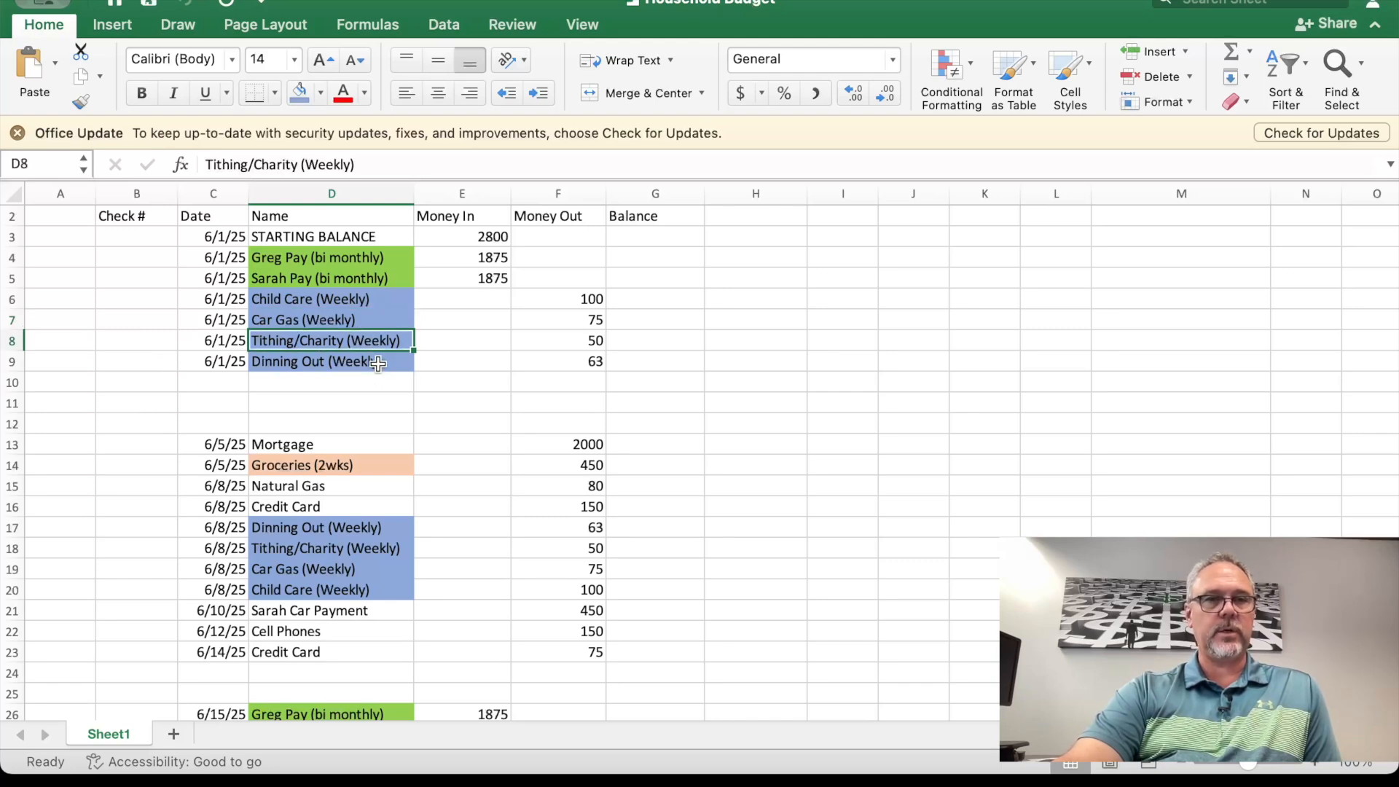
click(378, 362)
Step: Examine the expense entries dated 6/5/25 to 6/14/25, from Mortgage in row 13 to Credit Card in row 23
scroll(405, 412, down, 4)
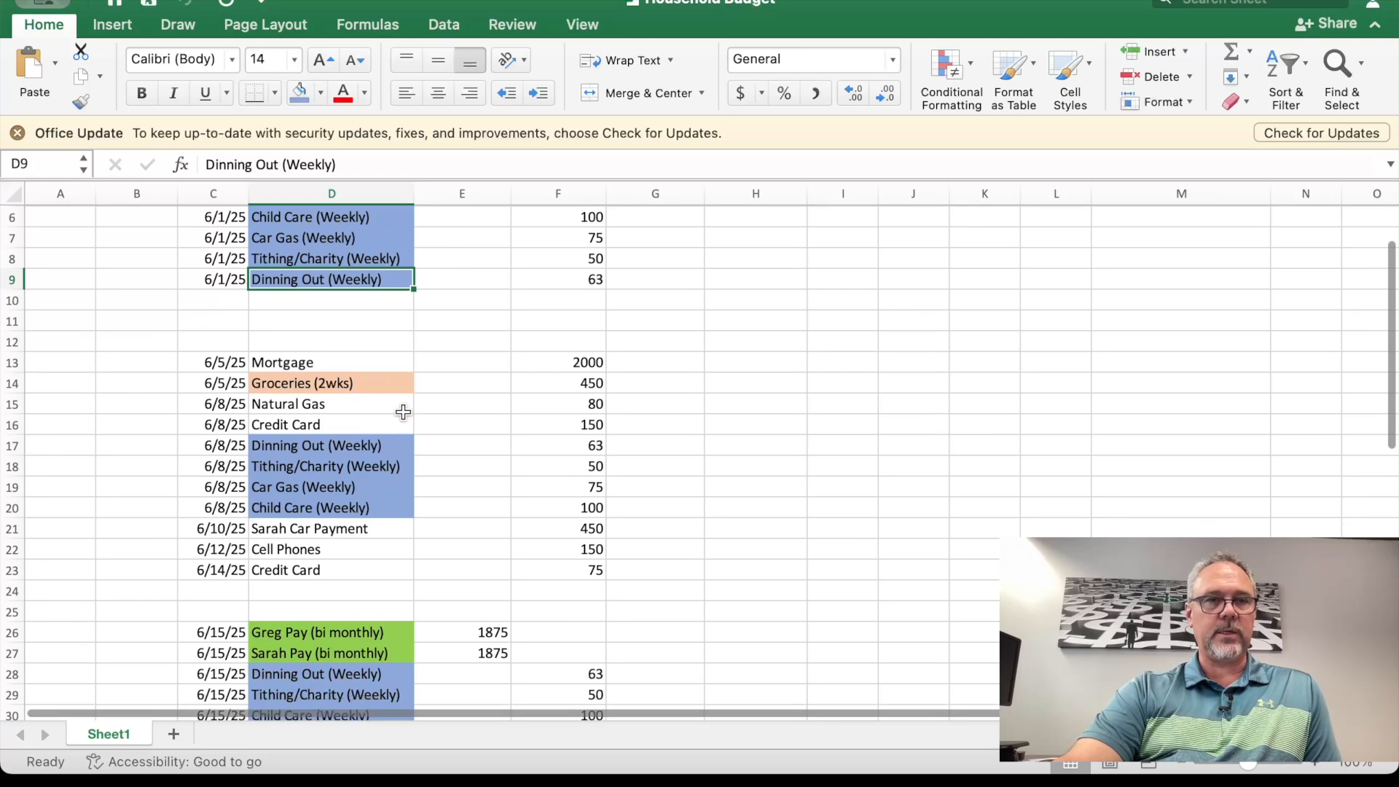
click(342, 365)
click(356, 390)
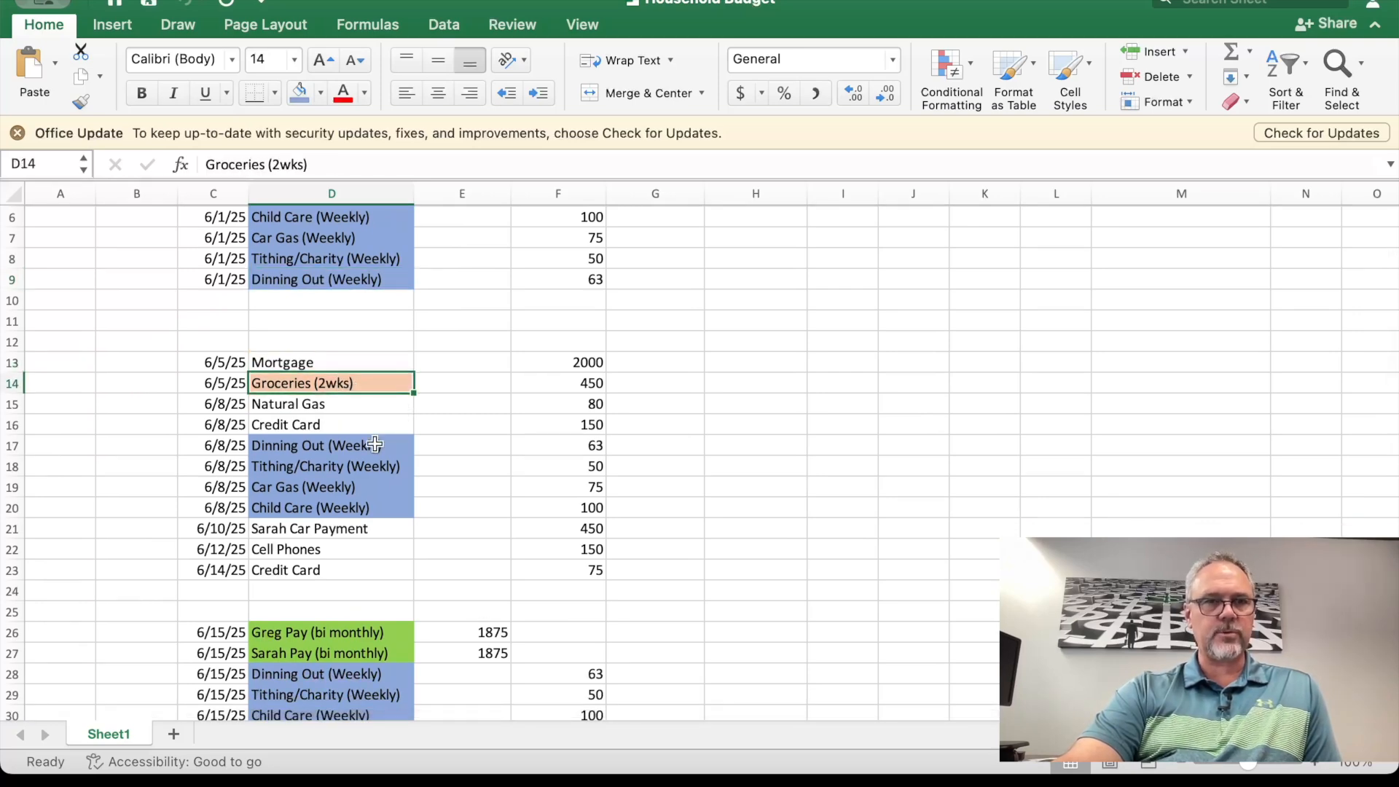
scroll(366, 412, right, 1)
click(365, 405)
click(352, 422)
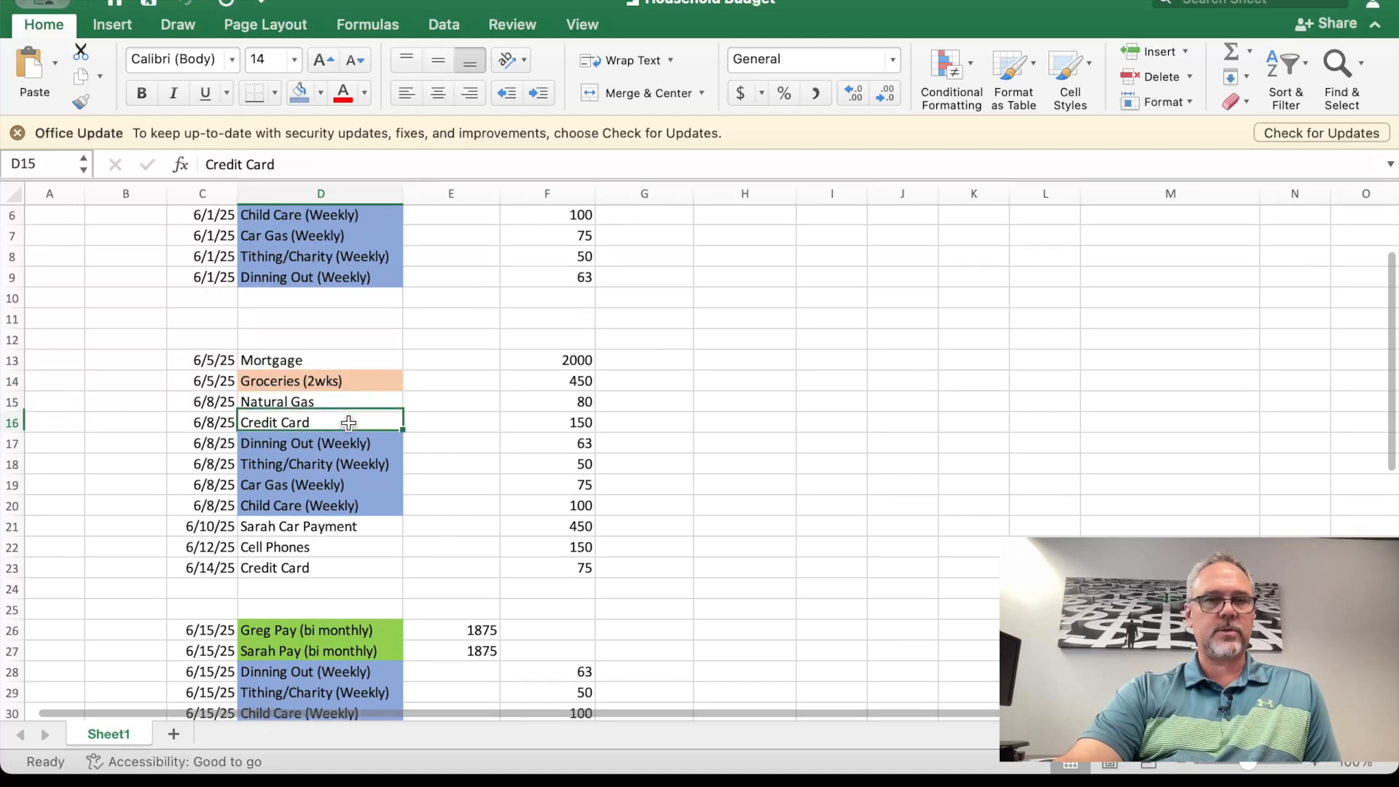
click(336, 442)
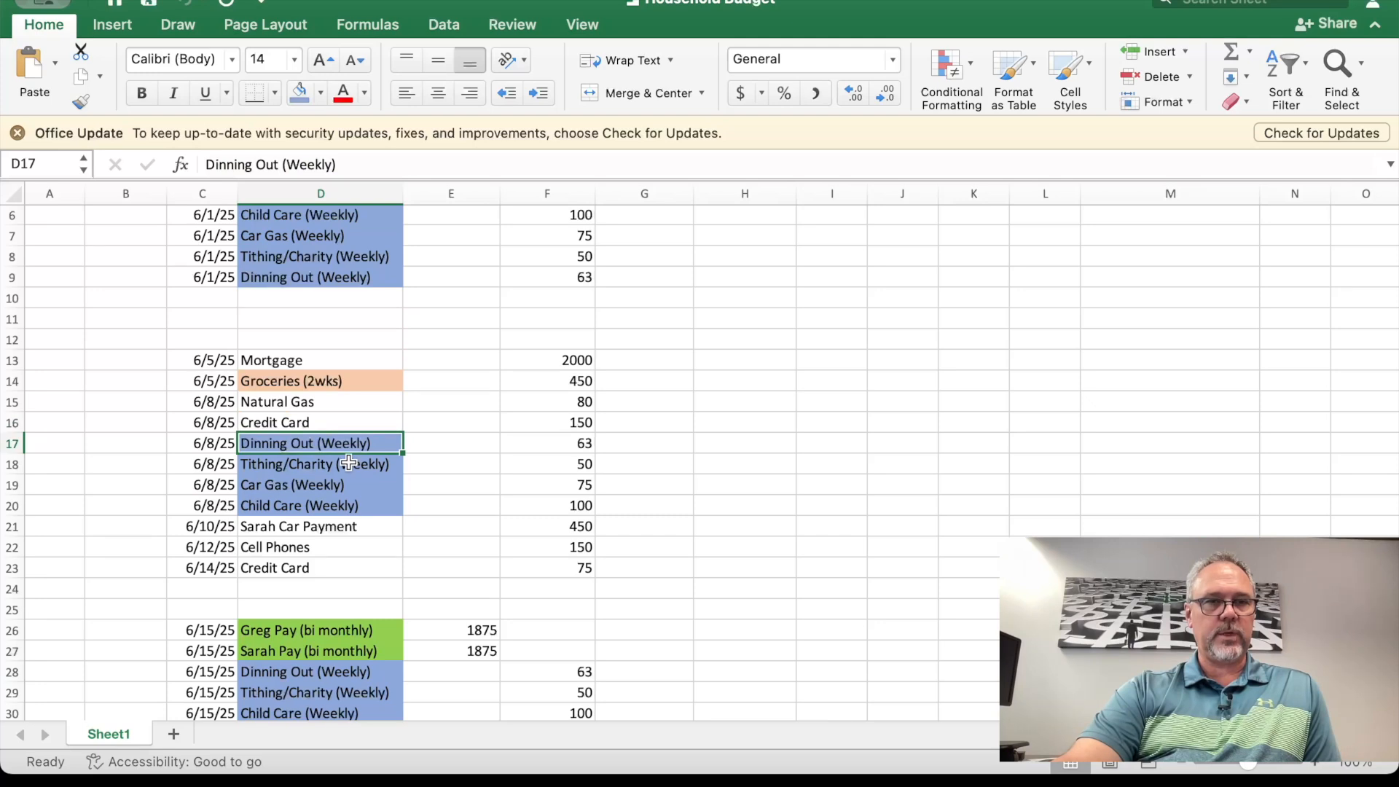
drag(371, 457, 372, 505)
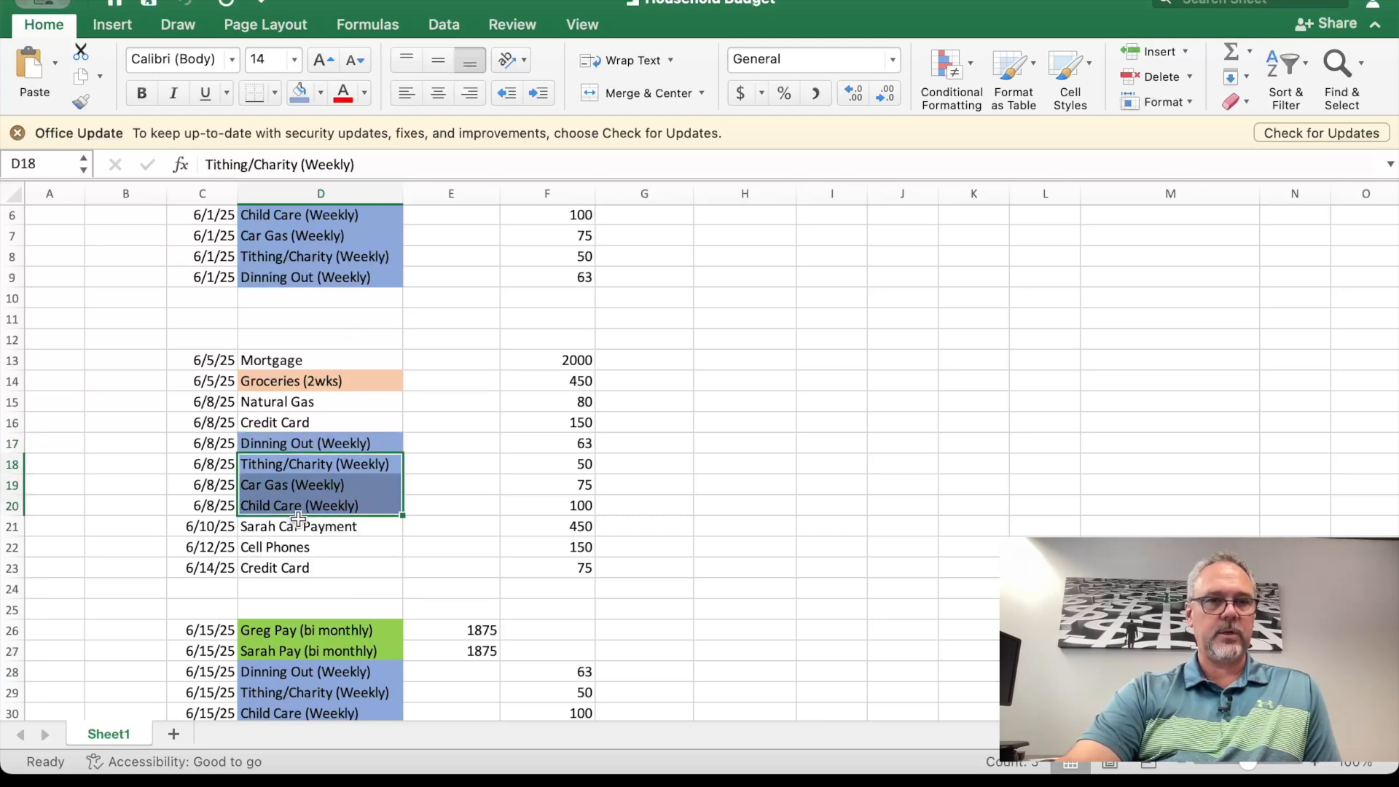
scroll(298, 519, down, 1)
click(314, 512)
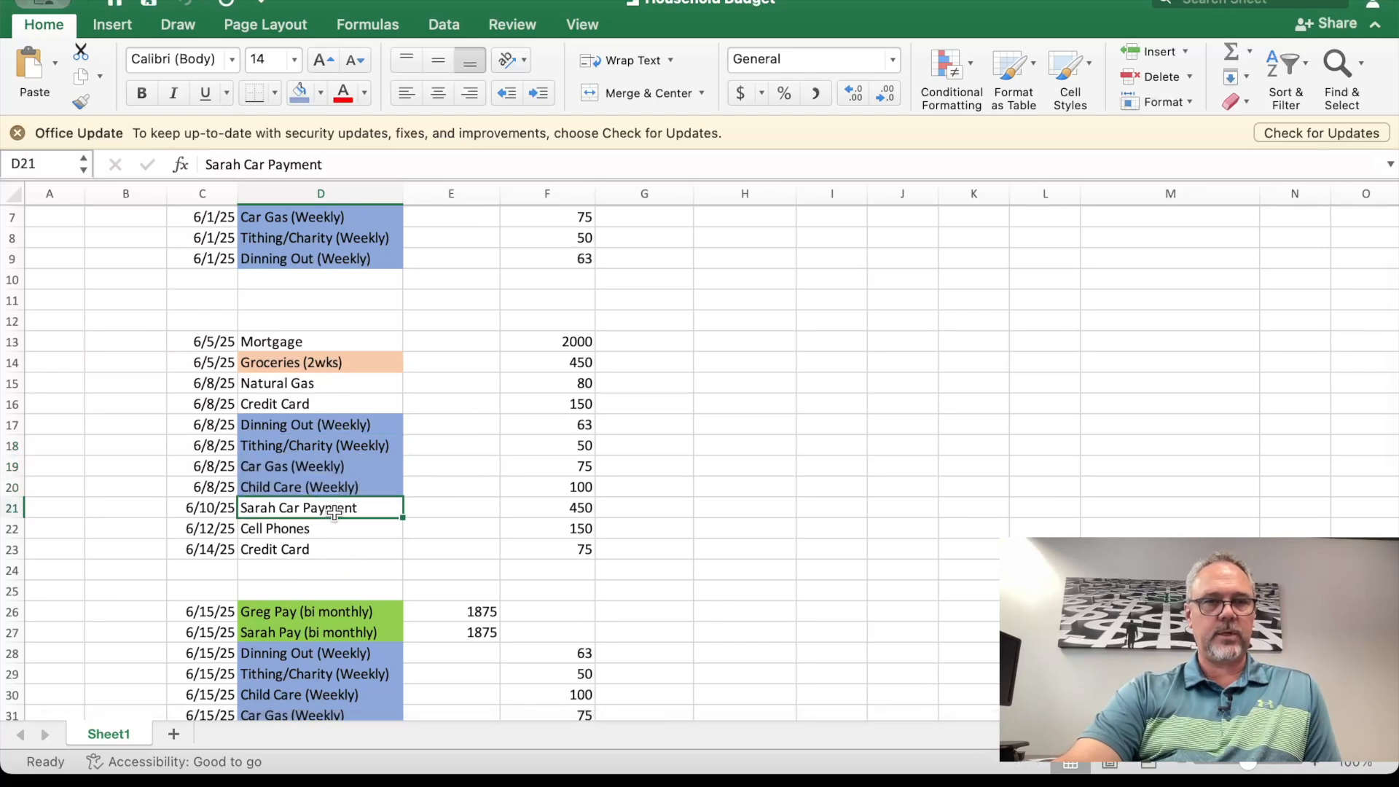
click(330, 532)
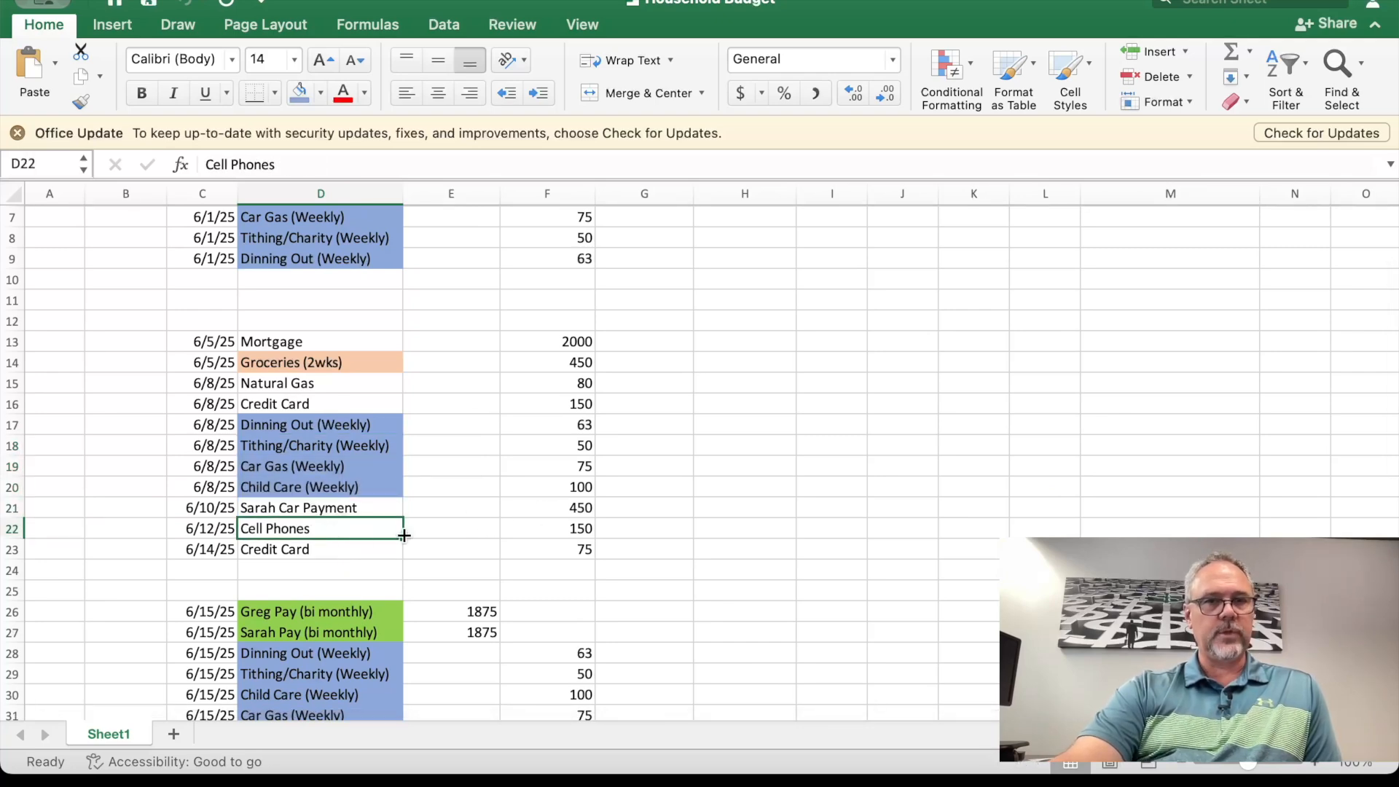
click(312, 554)
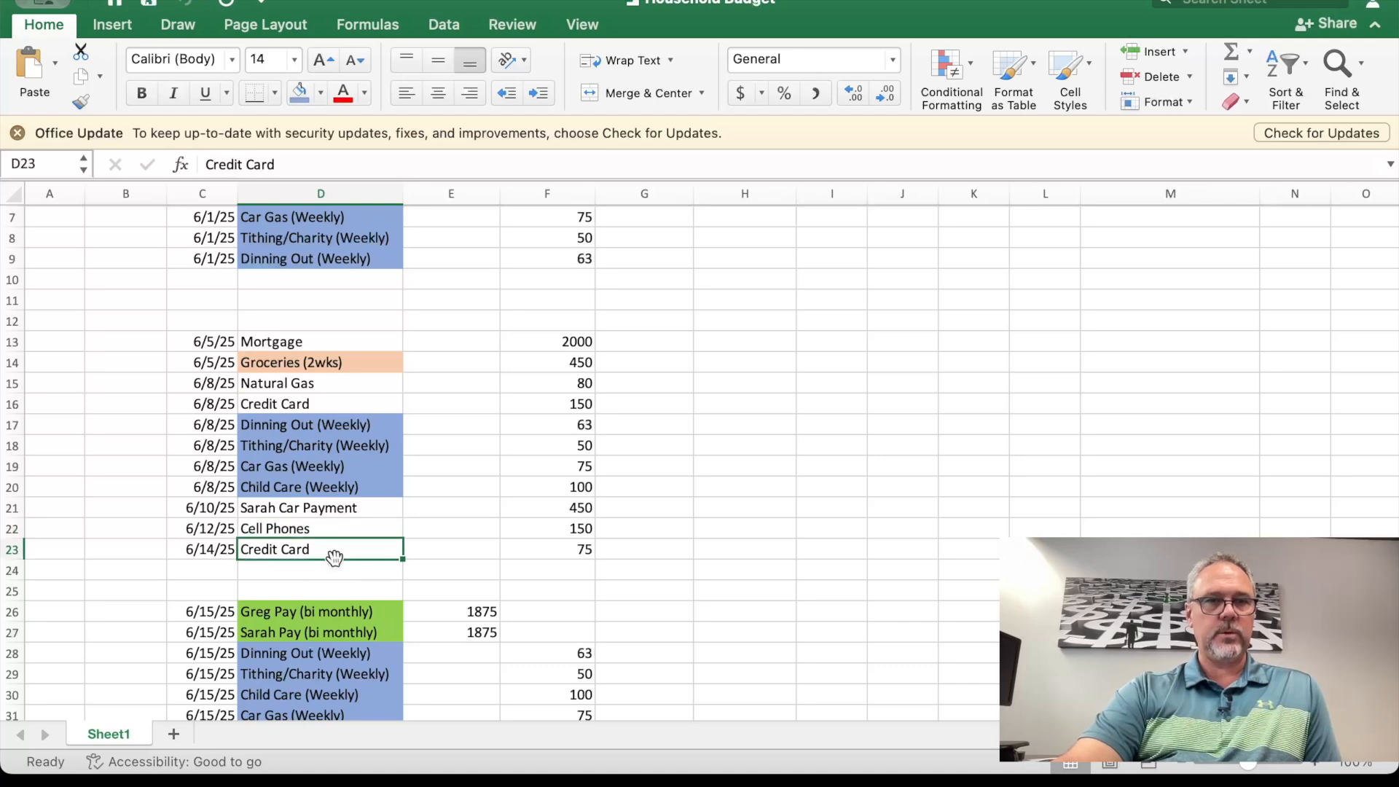
Step: Rename the 6/8/25 Credit Card entry in cell D16 as Credit Card 1
scroll(334, 557, down, 3)
click(340, 325)
click(295, 161)
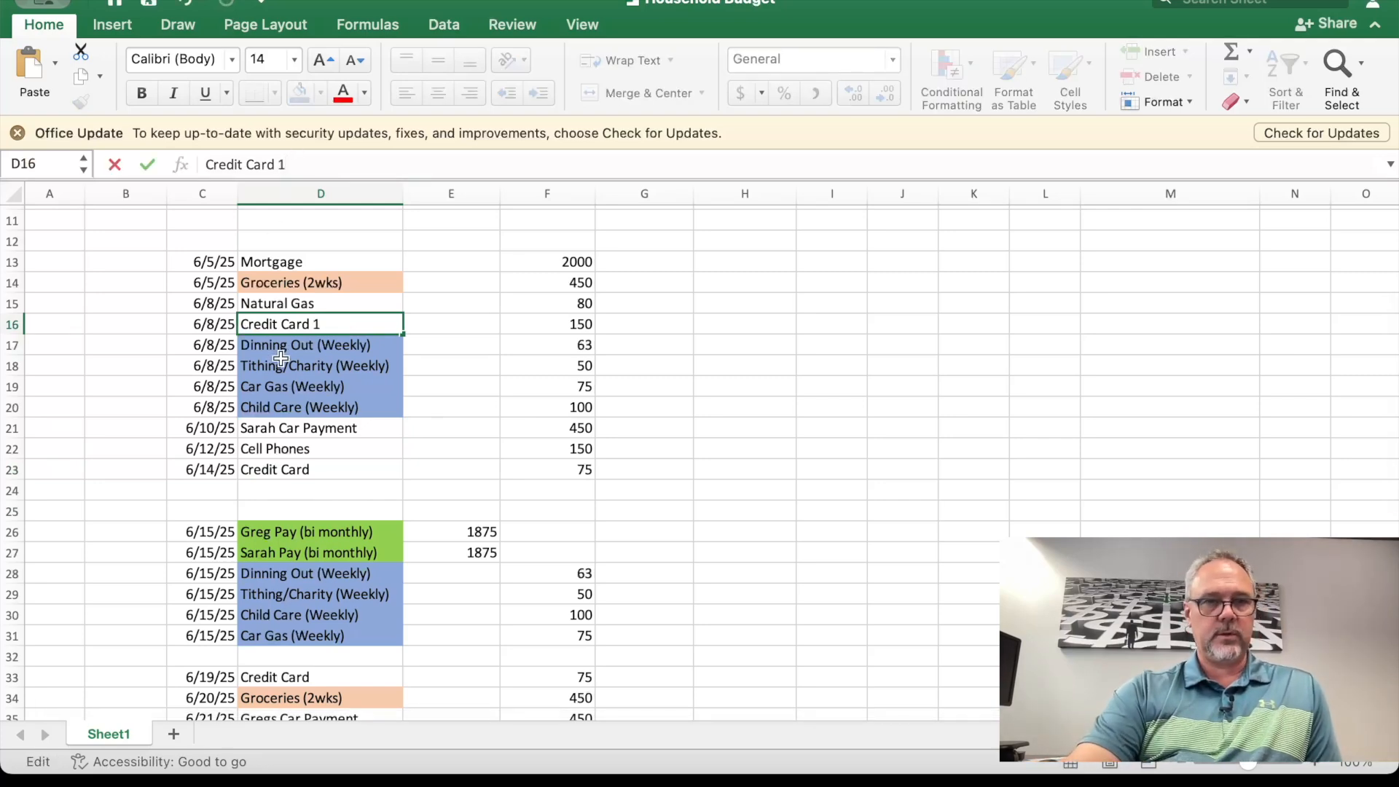
Step: Rename the 6/19/25 Credit Card entry in cell D33 as Credit Card 2
scroll(329, 541, down, 1)
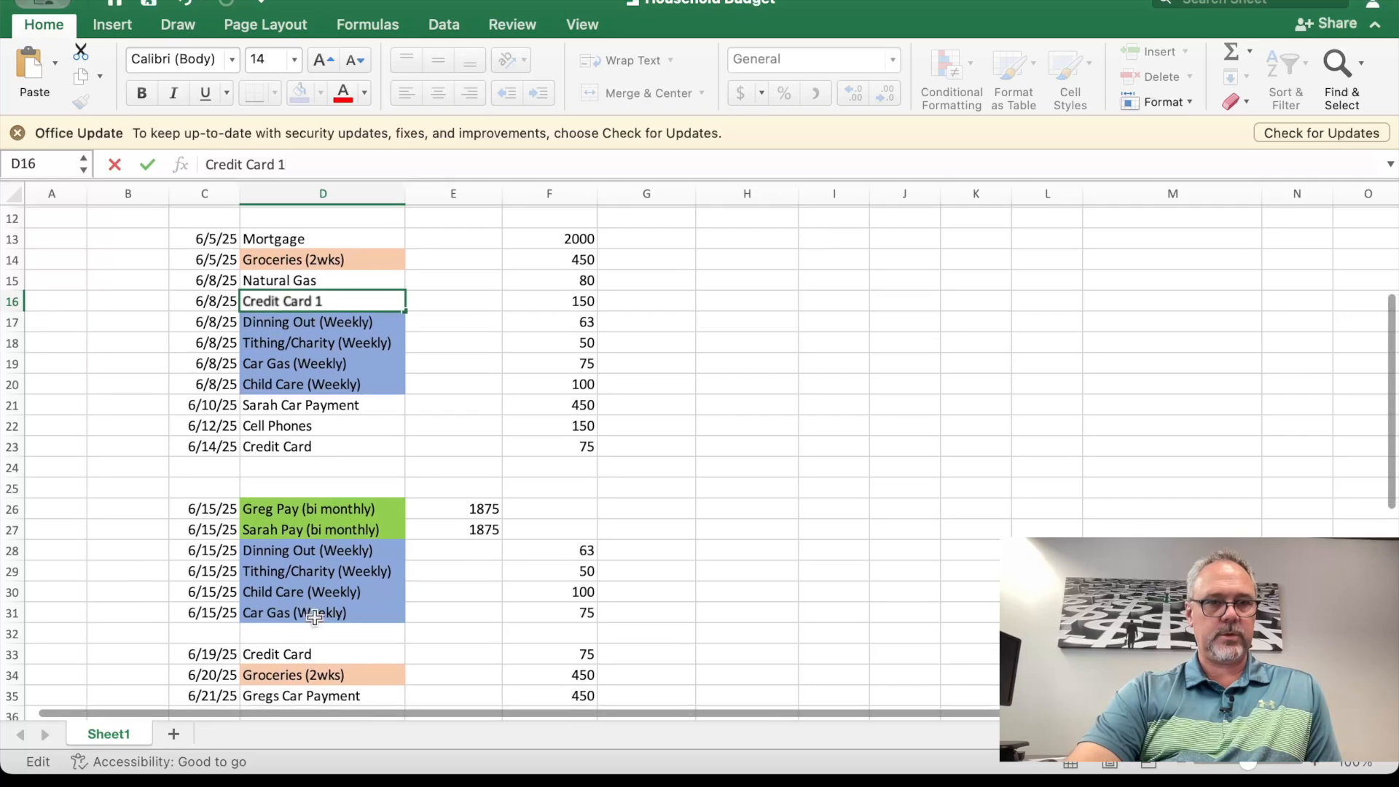
click(304, 656)
click(327, 158)
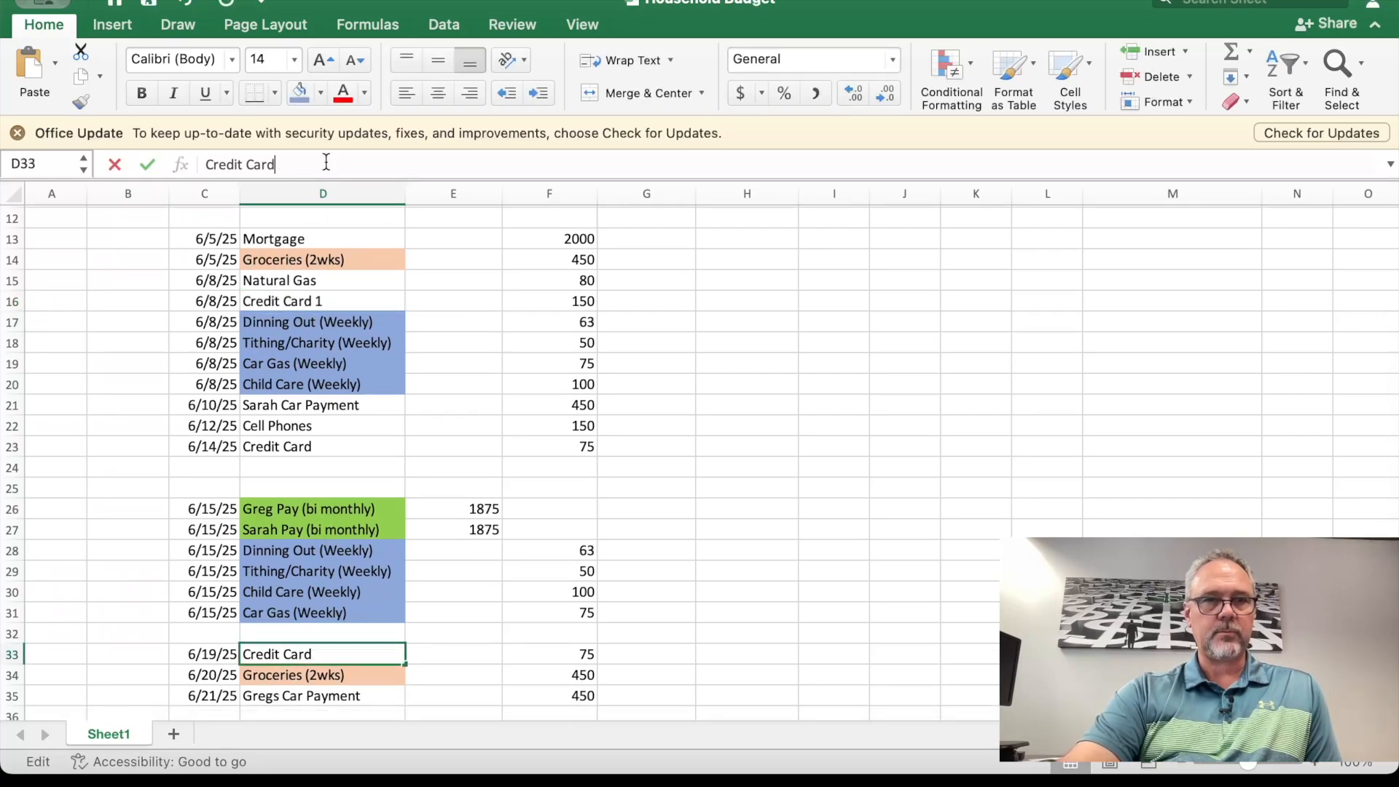
text(2)
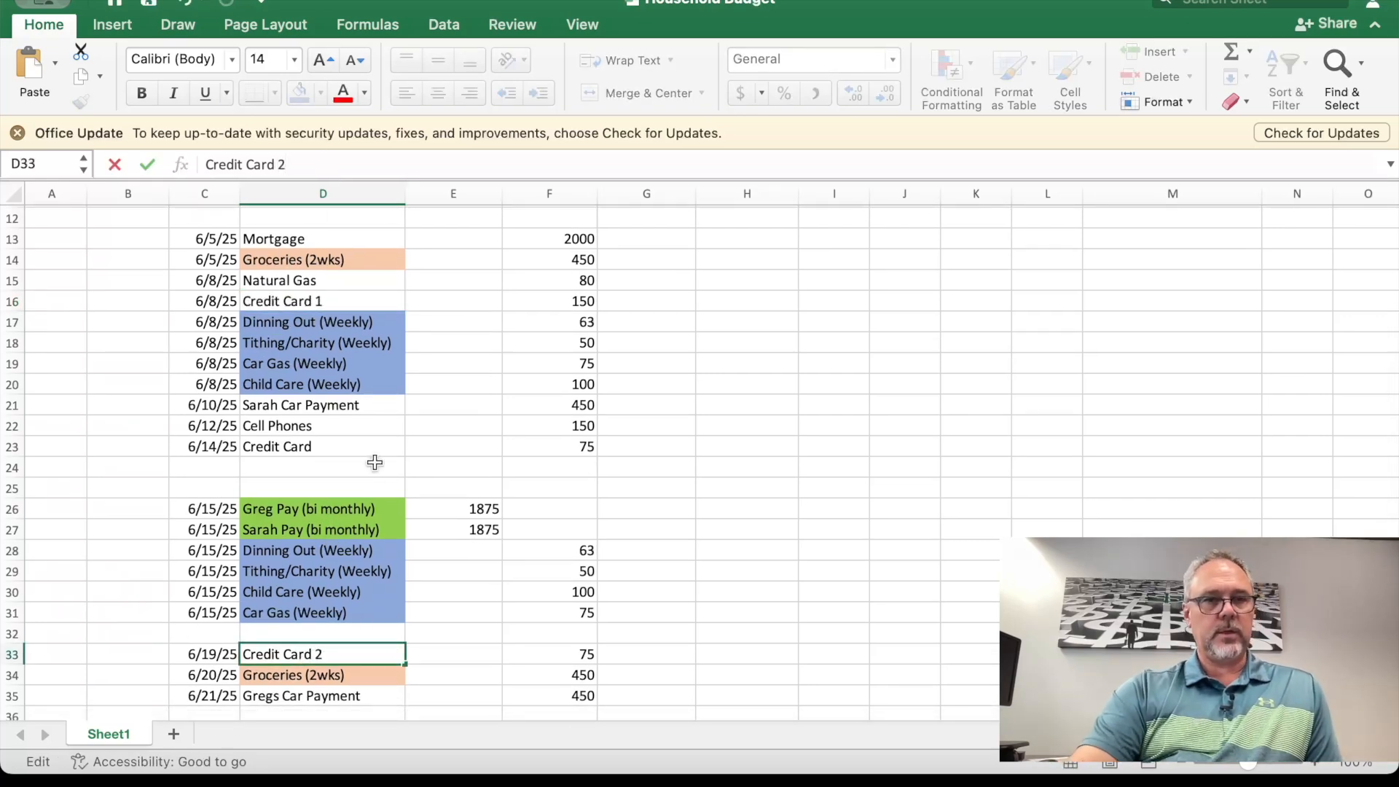
scroll(372, 470, down, 5)
scroll(357, 558, up, 5)
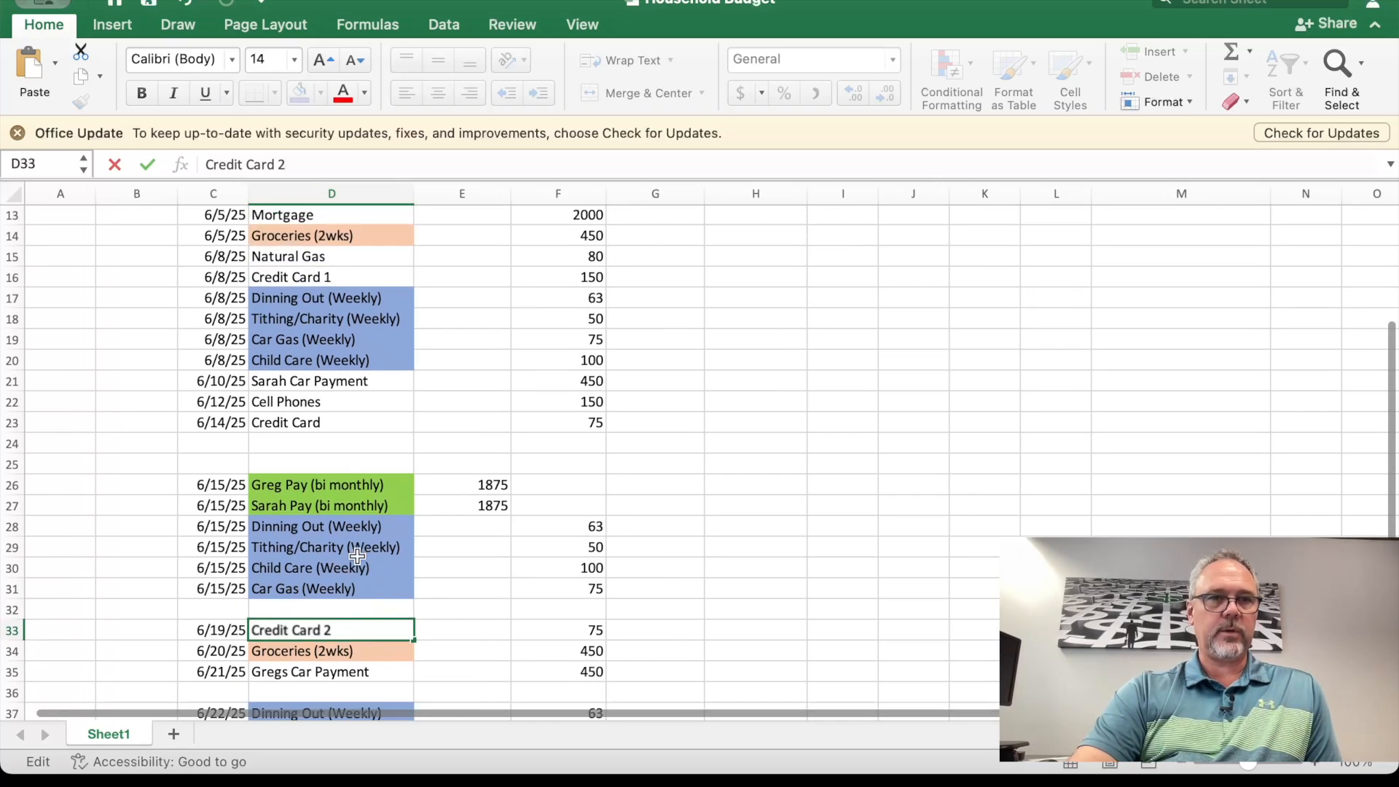
scroll(306, 527, down, 7)
scroll(306, 530, down, 1)
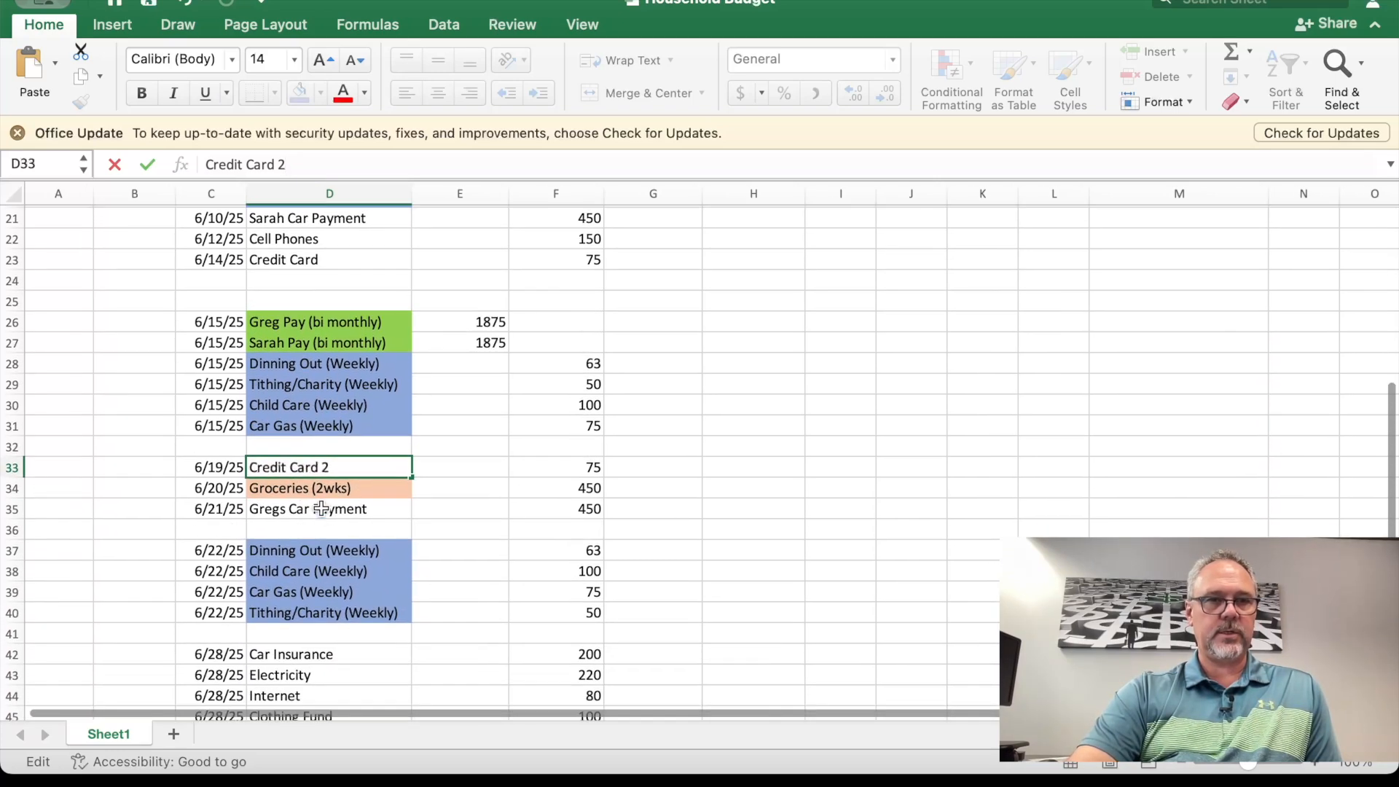
click(323, 511)
Step: Examine the 6/28/25 expense entries, from Car Insurance in row 42 to Emergency Fund in row 46
scroll(333, 508, down, 5)
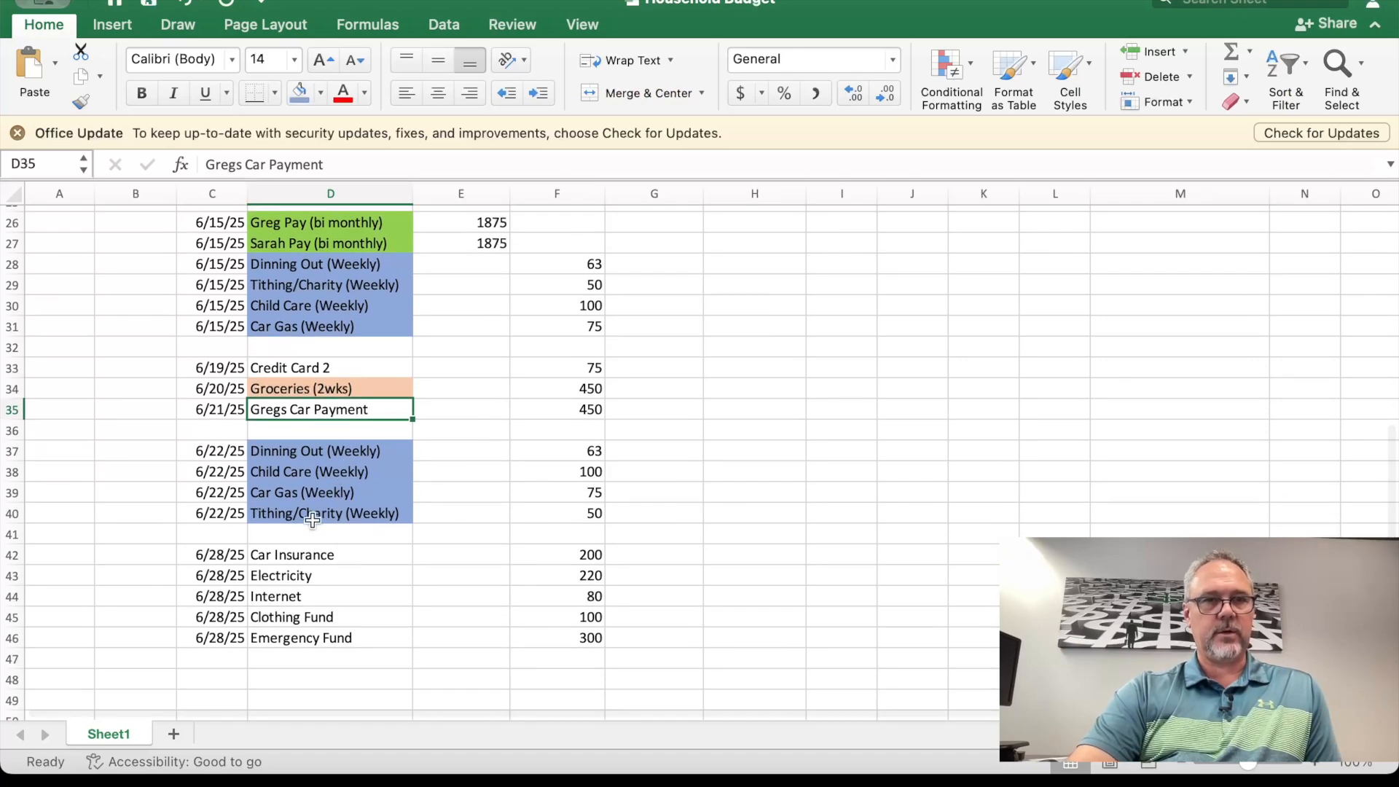
click(319, 563)
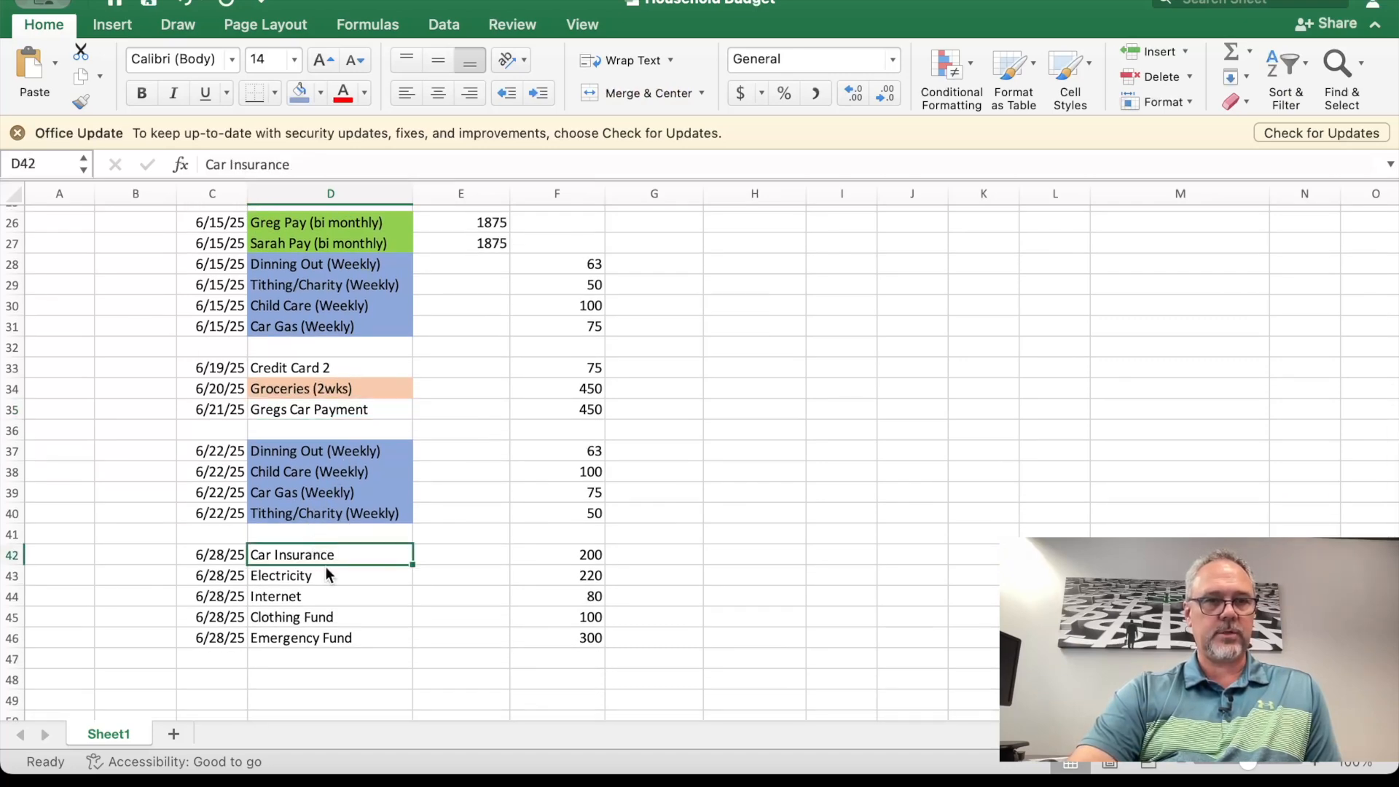
drag(325, 559, 322, 595)
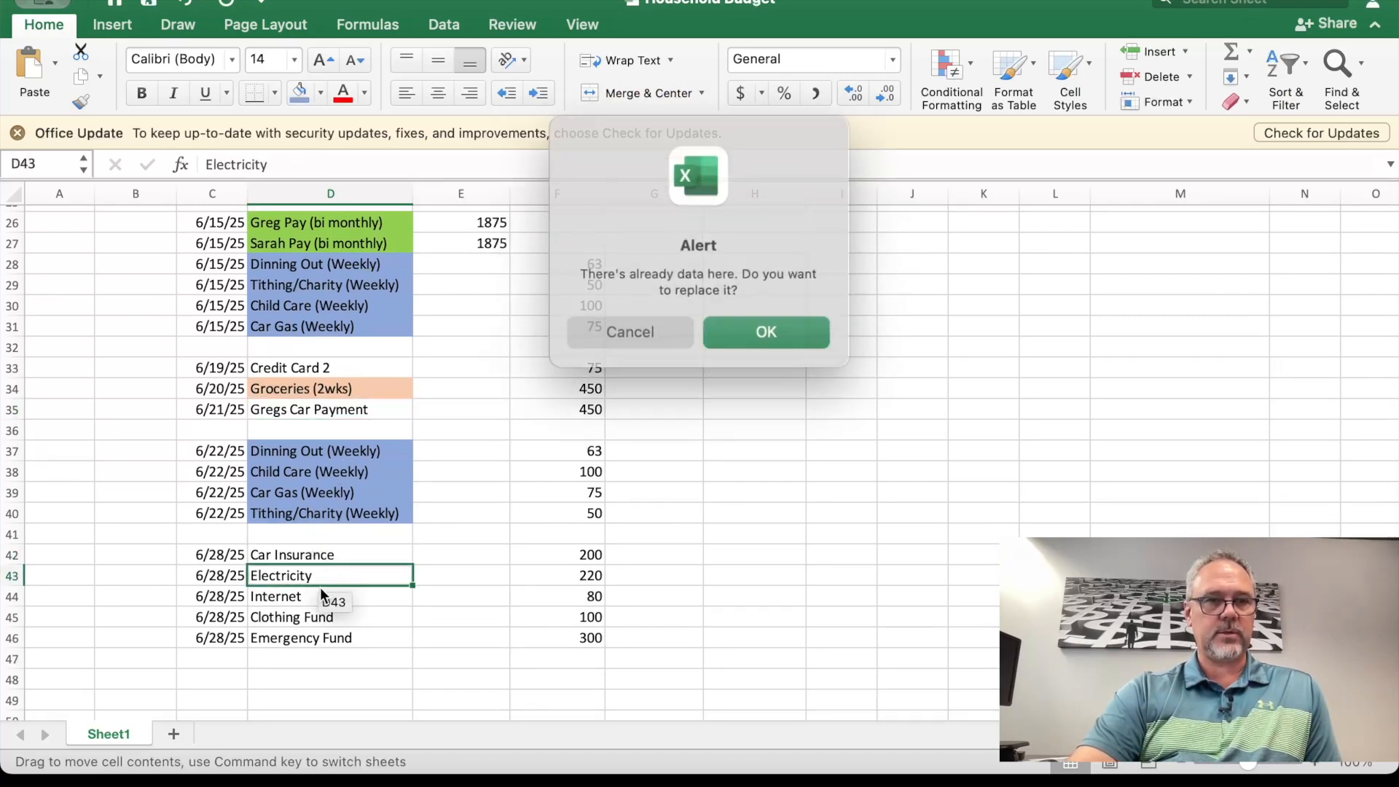
click(642, 335)
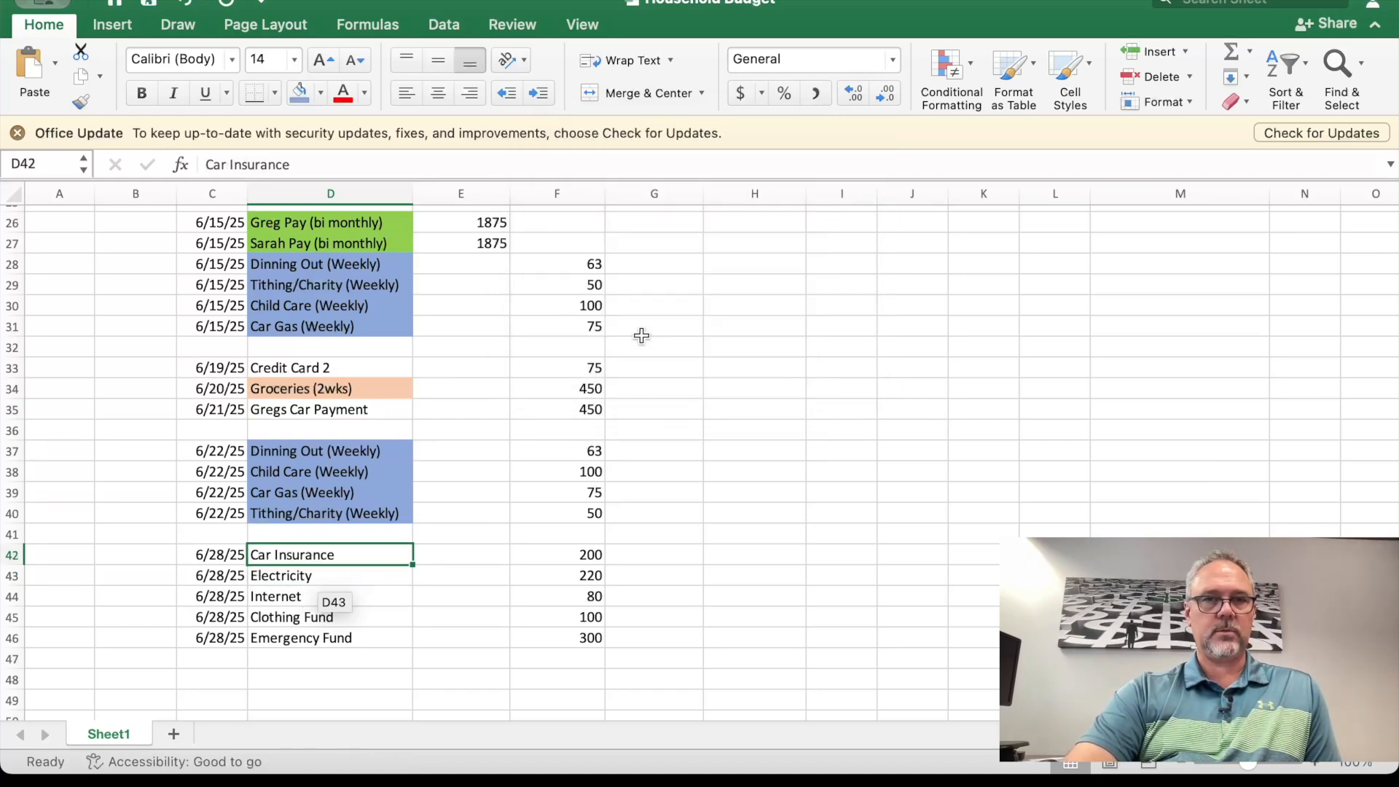
click(300, 575)
click(301, 594)
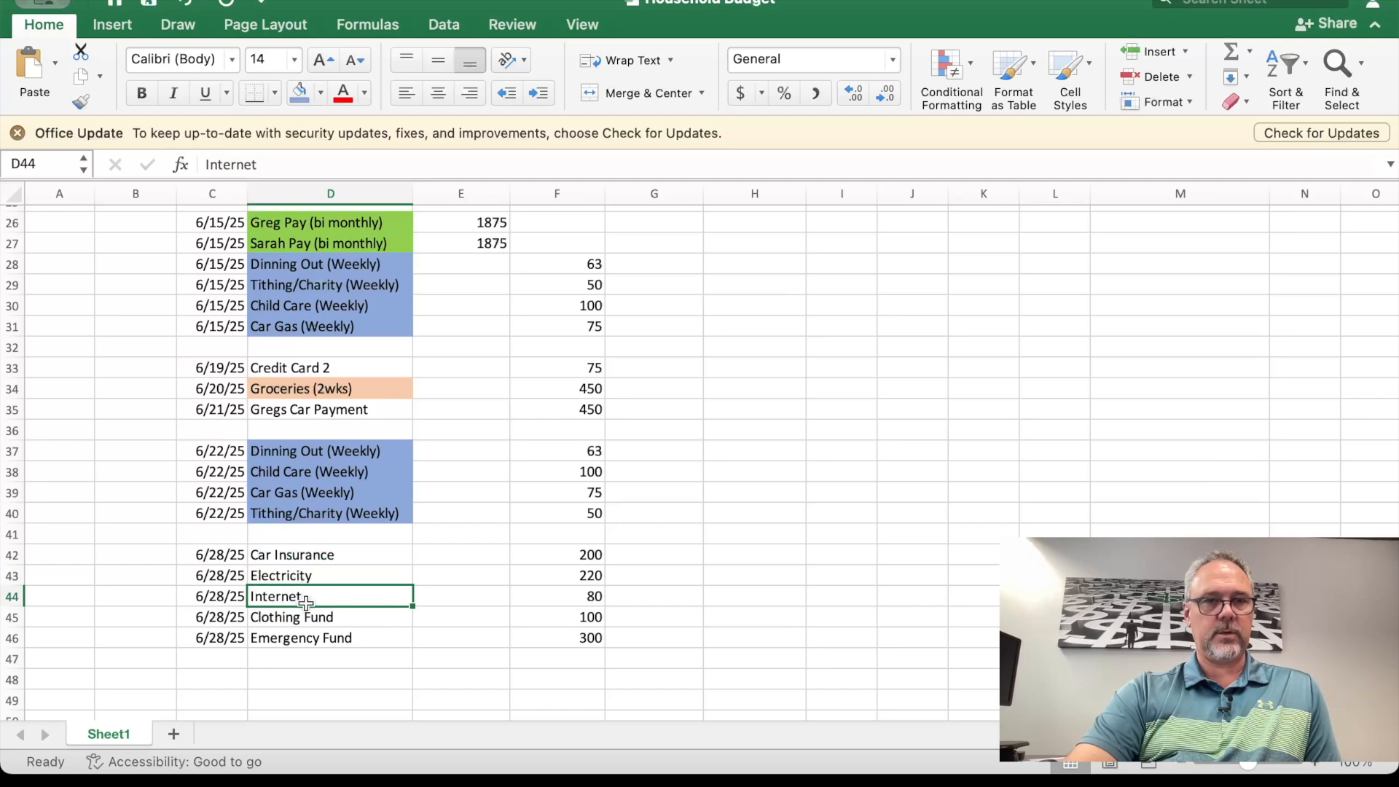
click(309, 620)
click(318, 637)
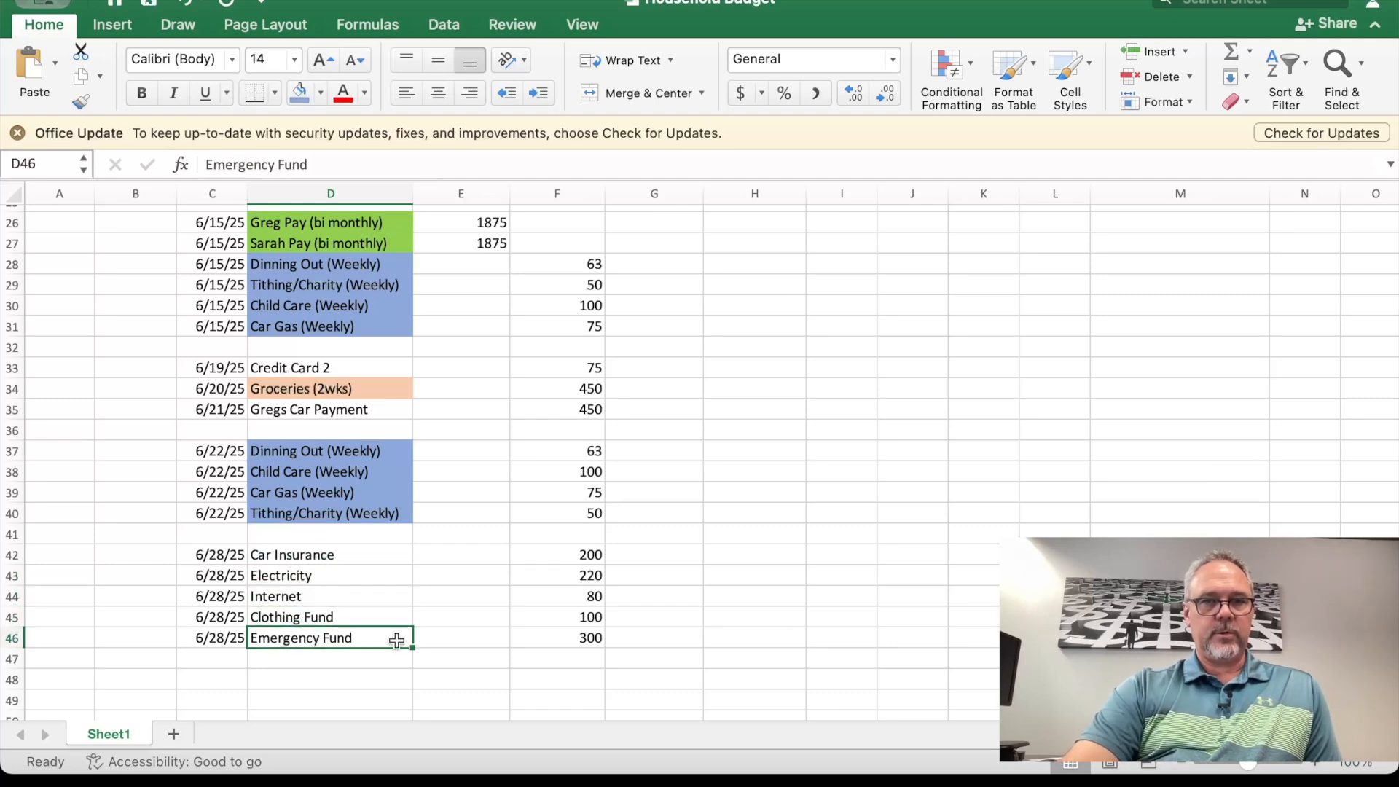
Step: Examine the 6/1/25 amounts, from the starting balance in cell E3 to Dinning Out (Weekly) in cell F9
scroll(638, 603, up, 10)
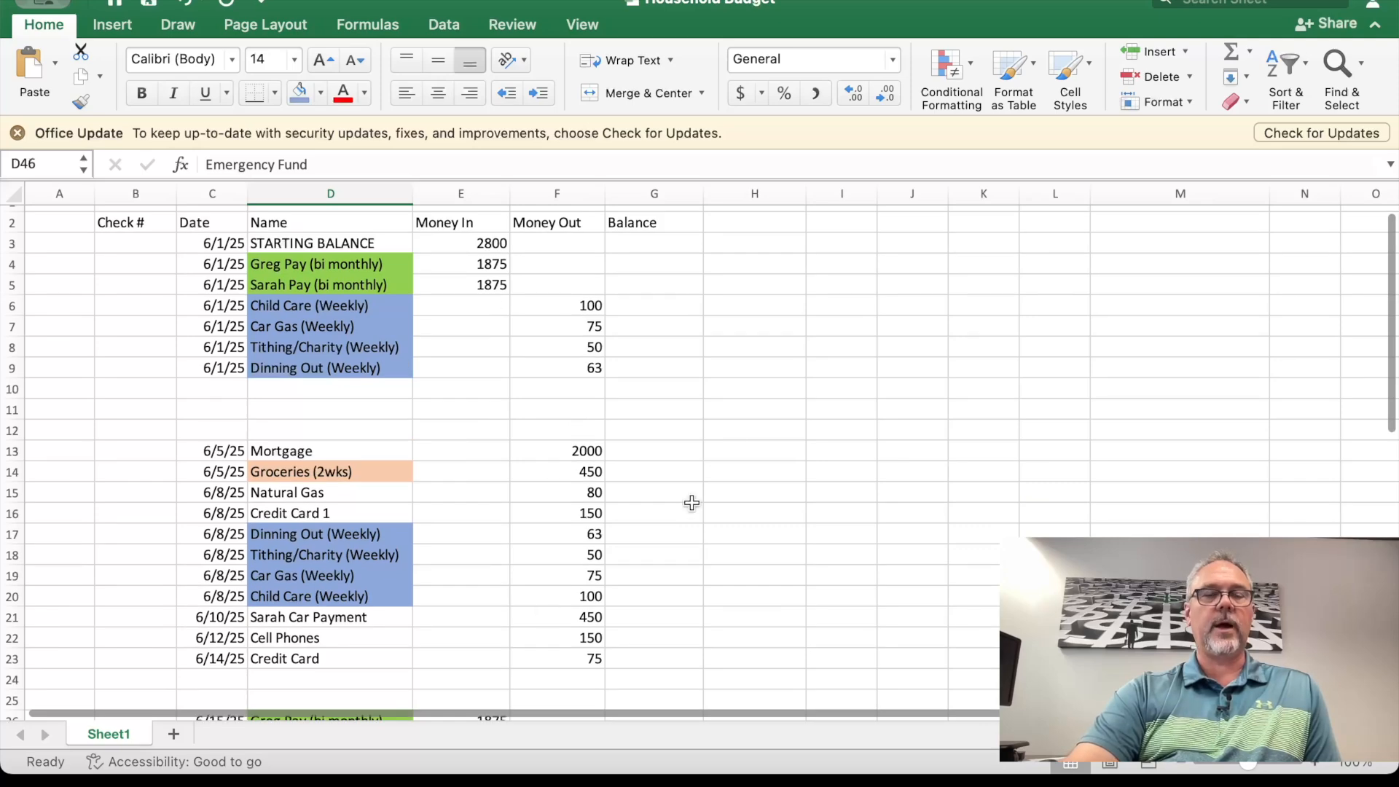
scroll(691, 503, up, 1)
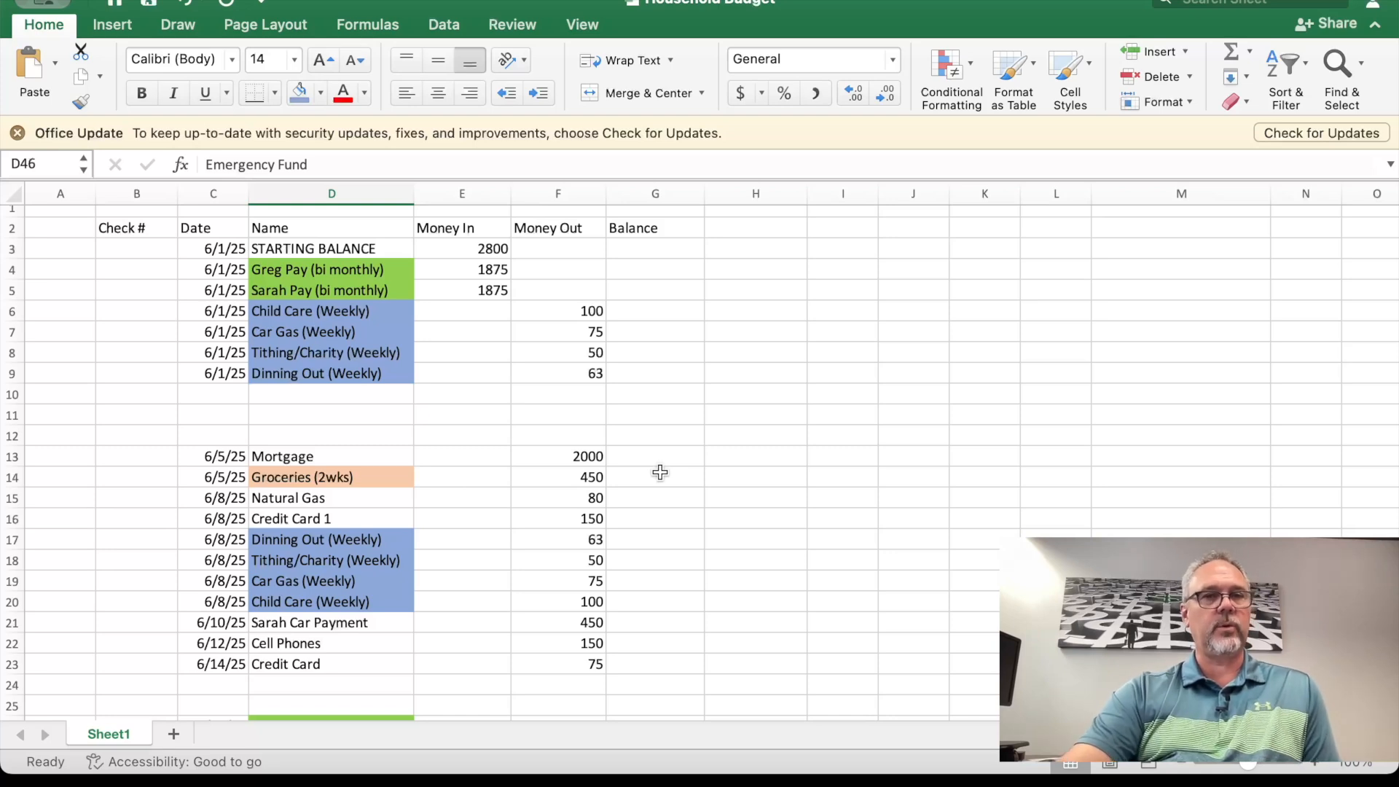
click(496, 252)
click(486, 292)
click(581, 315)
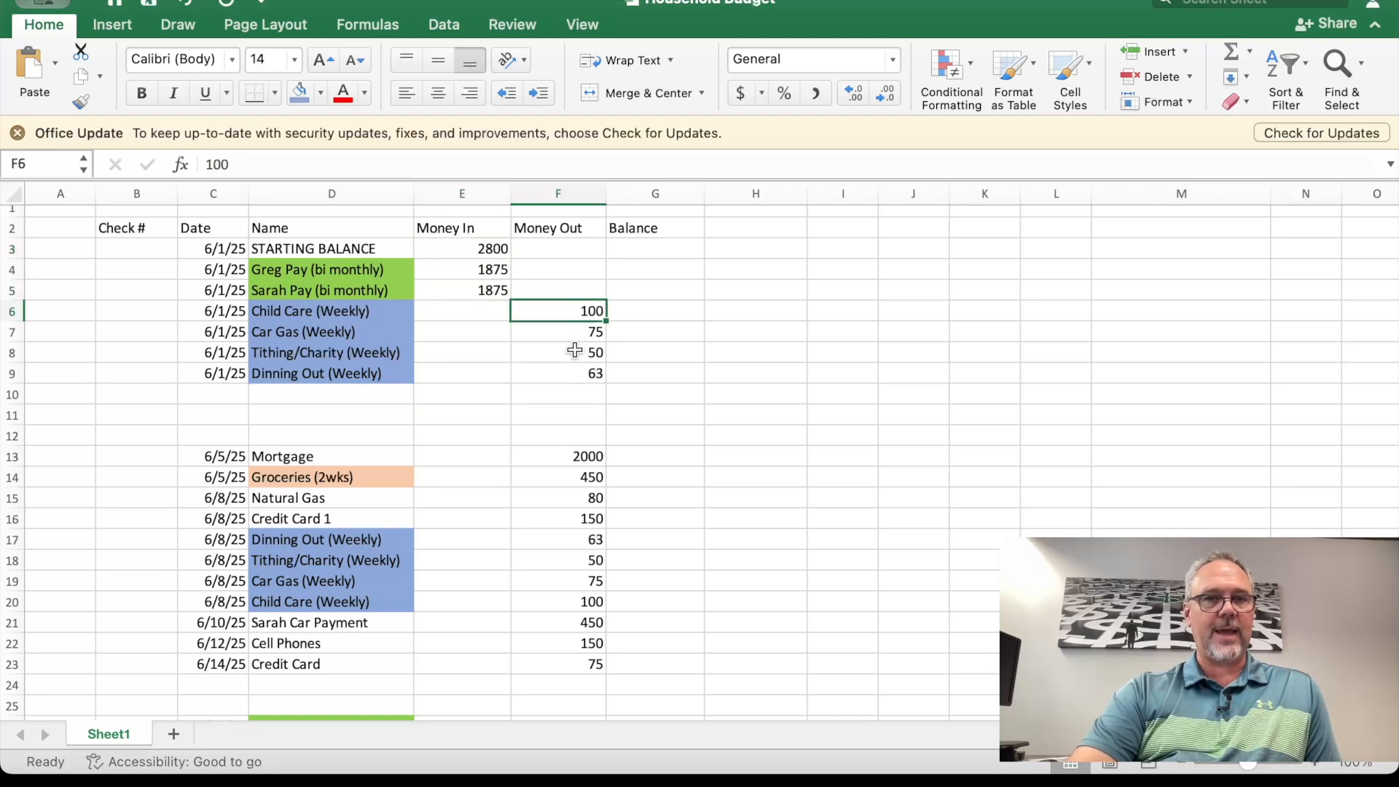
click(572, 336)
click(575, 355)
click(576, 374)
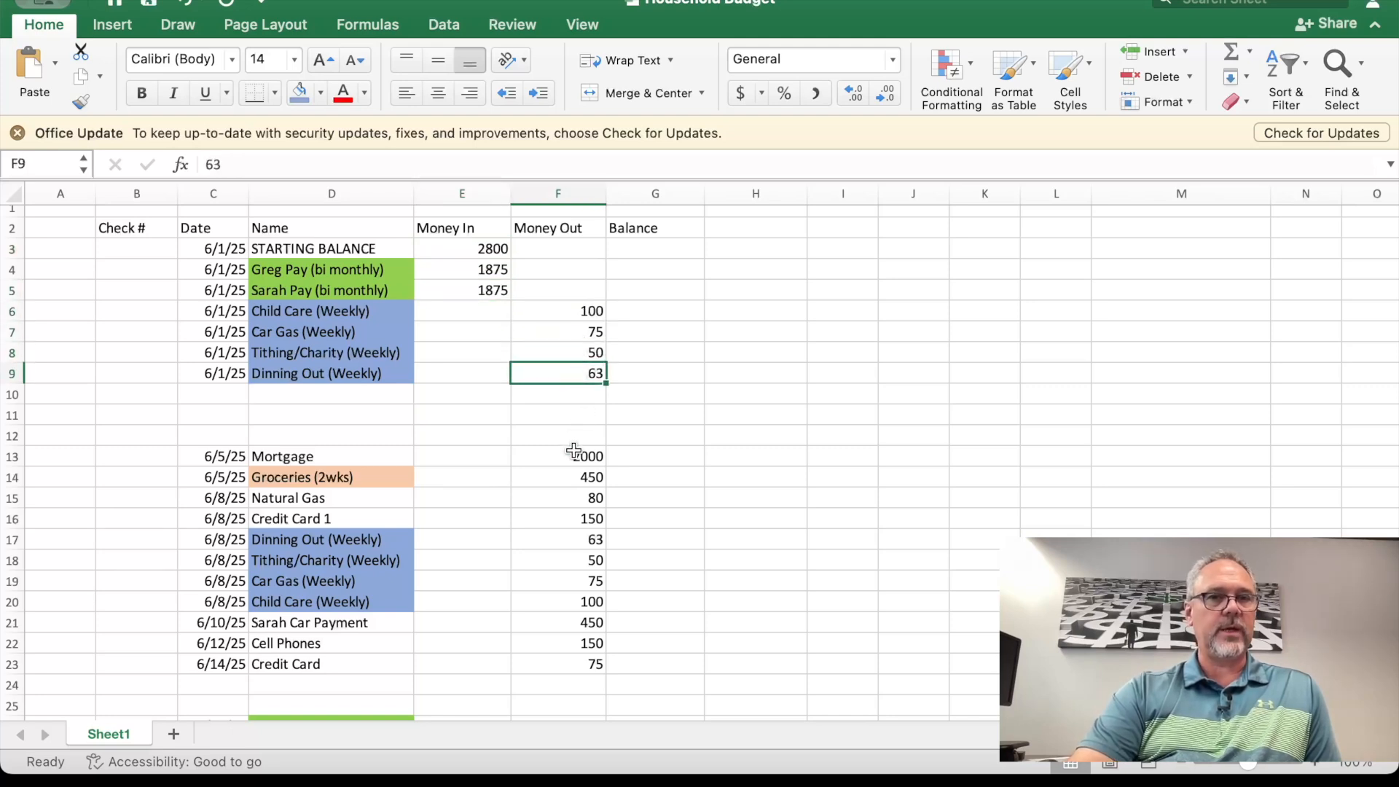
Step: Examine the Money Out amounts in column F, from Mortgage in row 13 down to the 6/28/25 expenses
click(569, 459)
scroll(581, 599, down, 2)
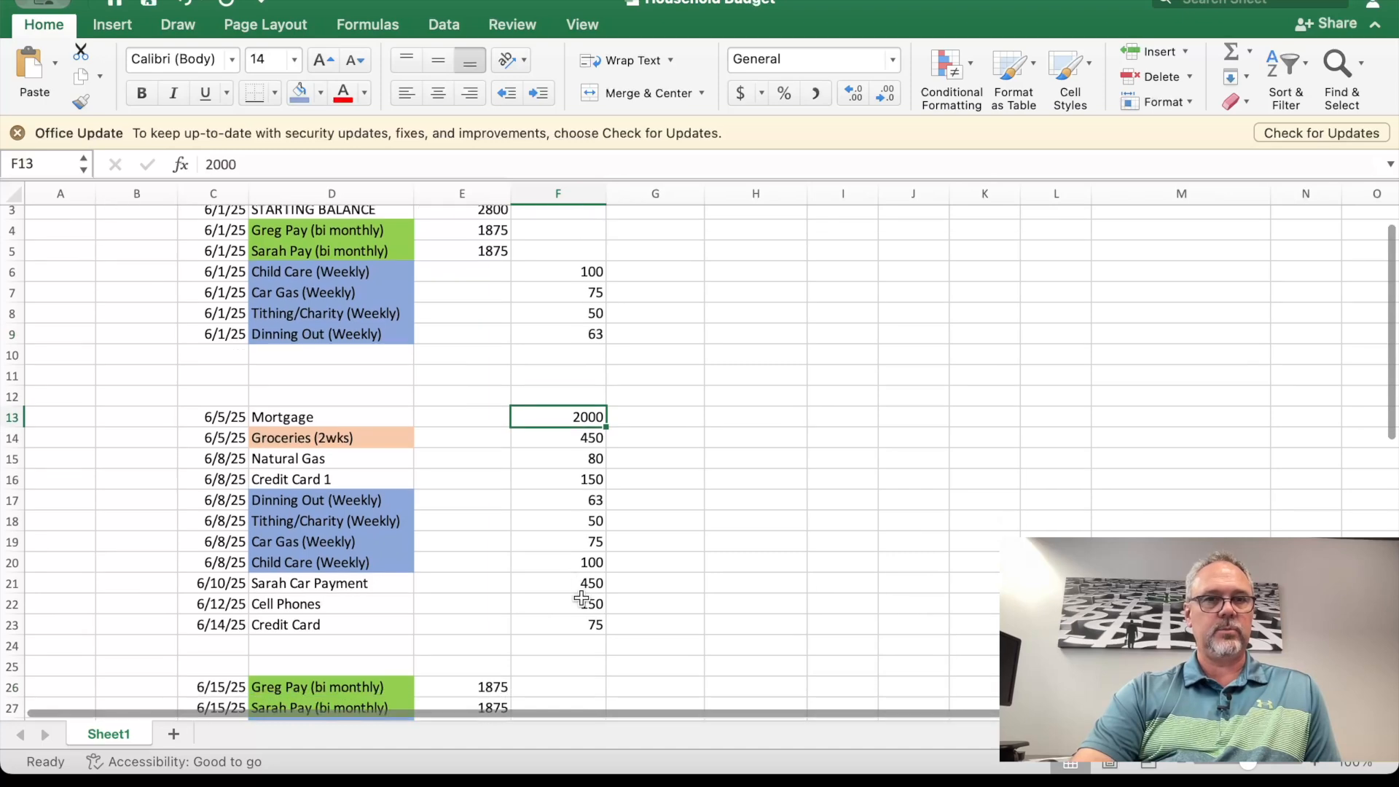
click(573, 434)
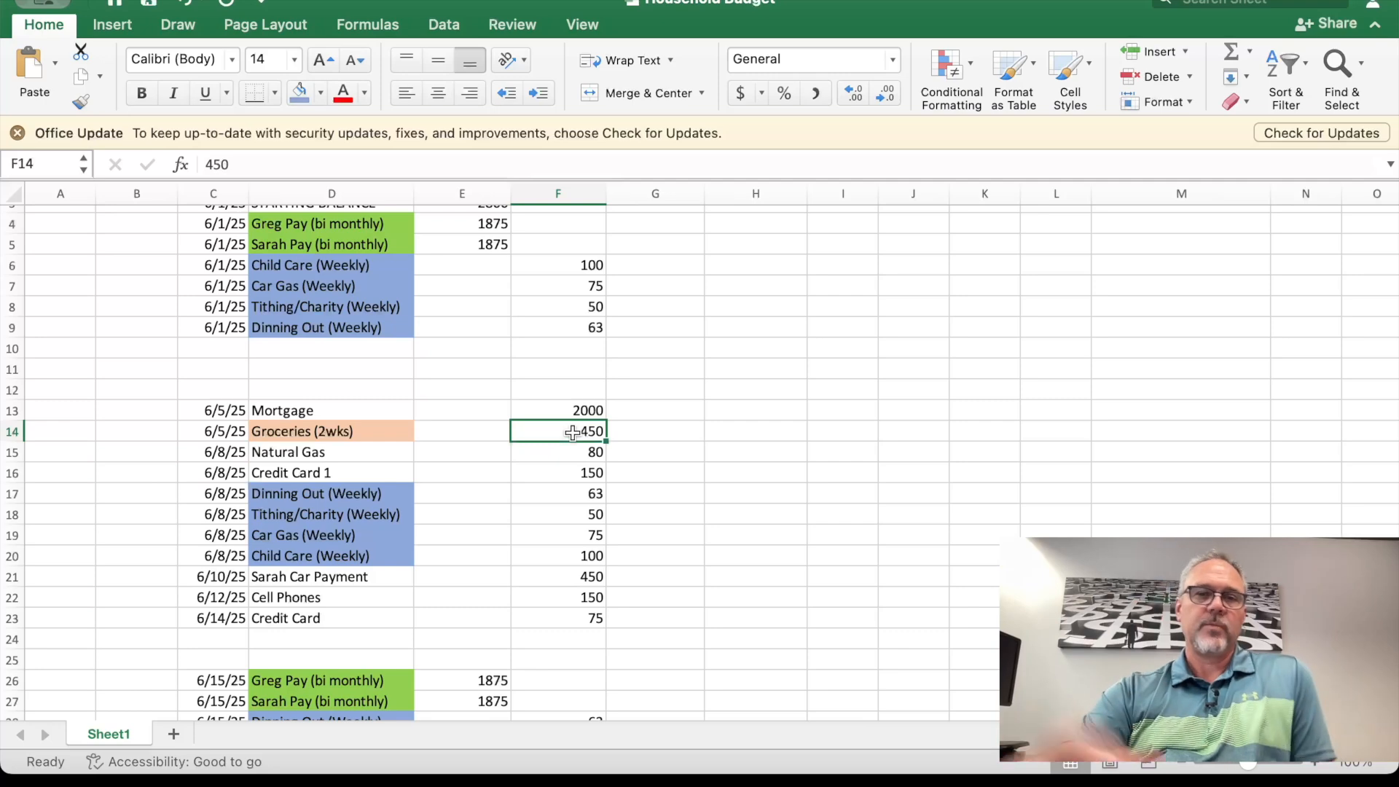
click(581, 452)
click(583, 470)
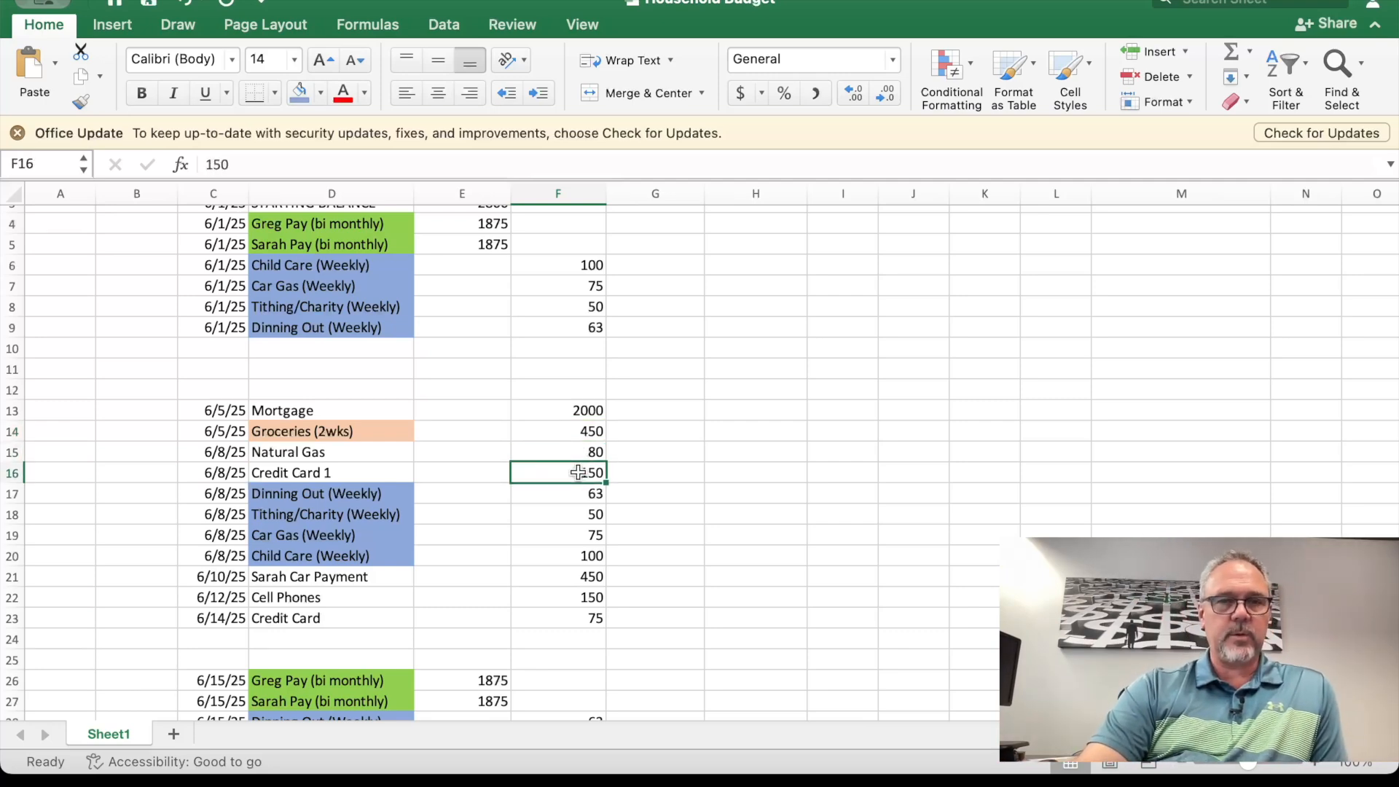
scroll(571, 519, down, 3)
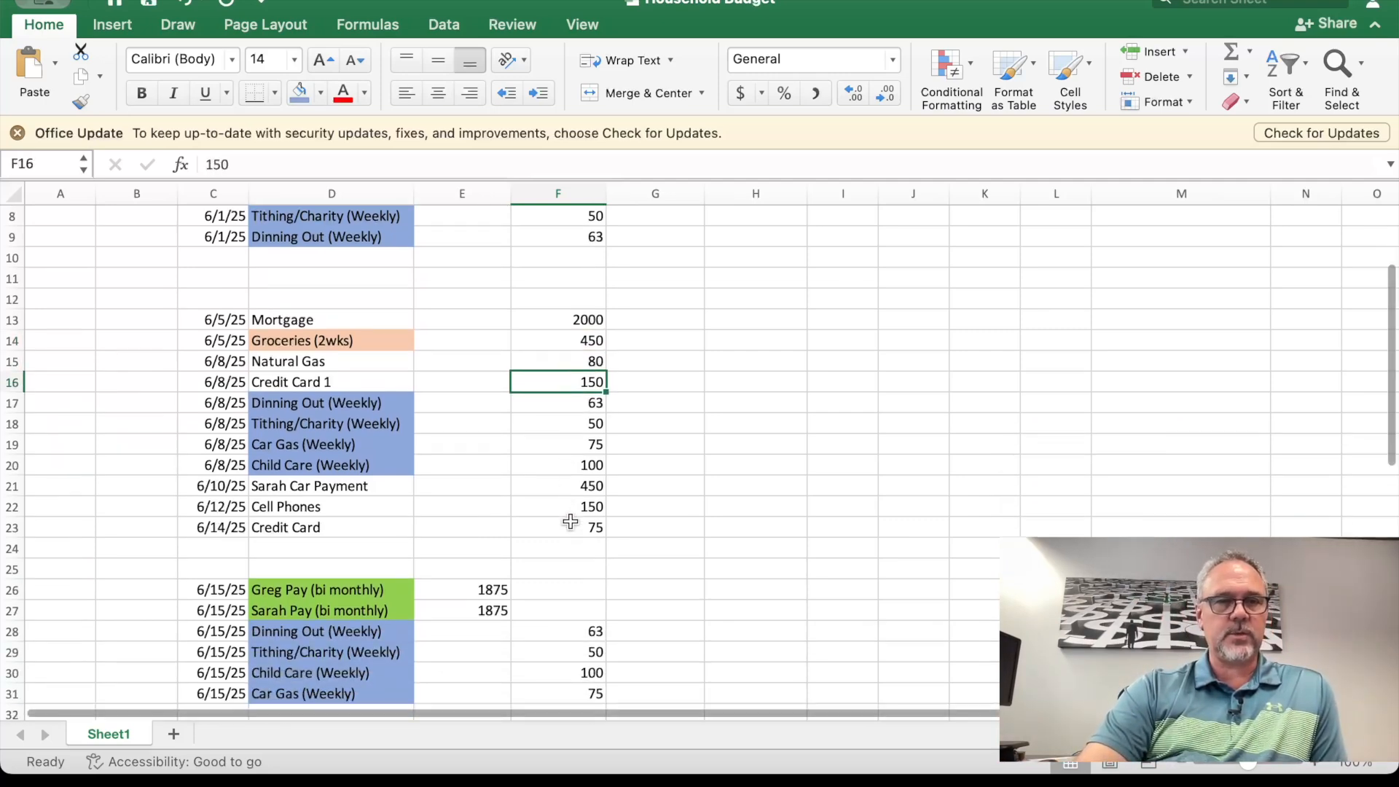
scroll(569, 523, down, 4)
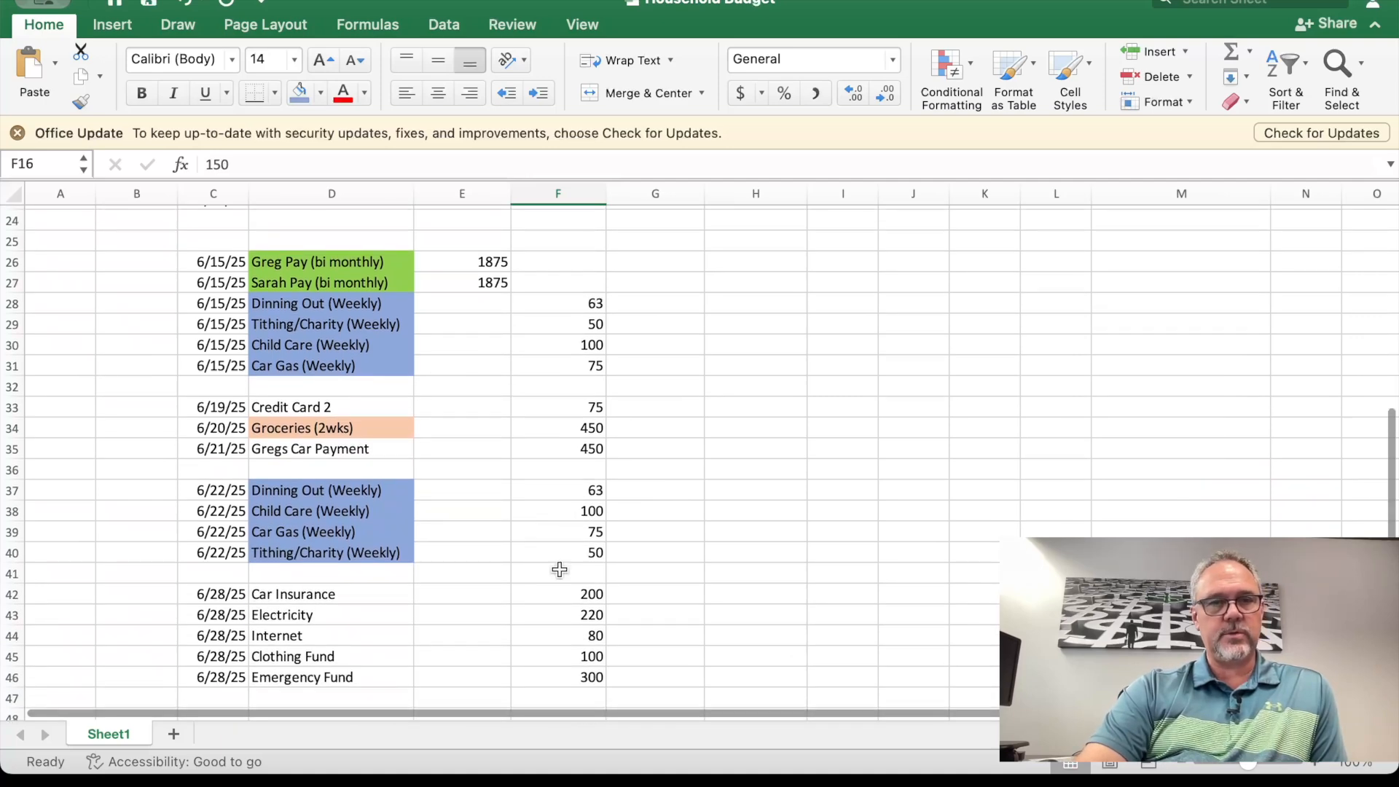
click(570, 620)
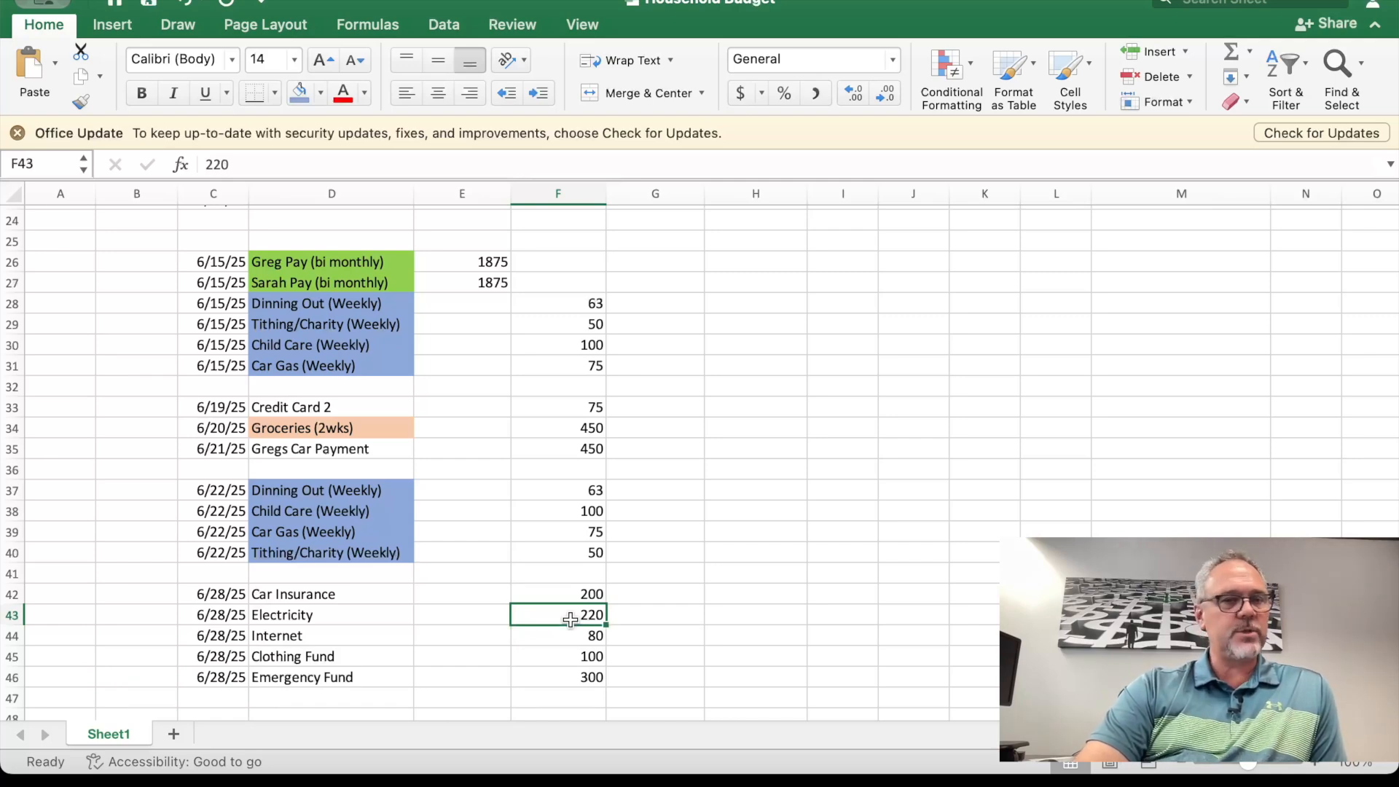
scroll(648, 634, down, 2)
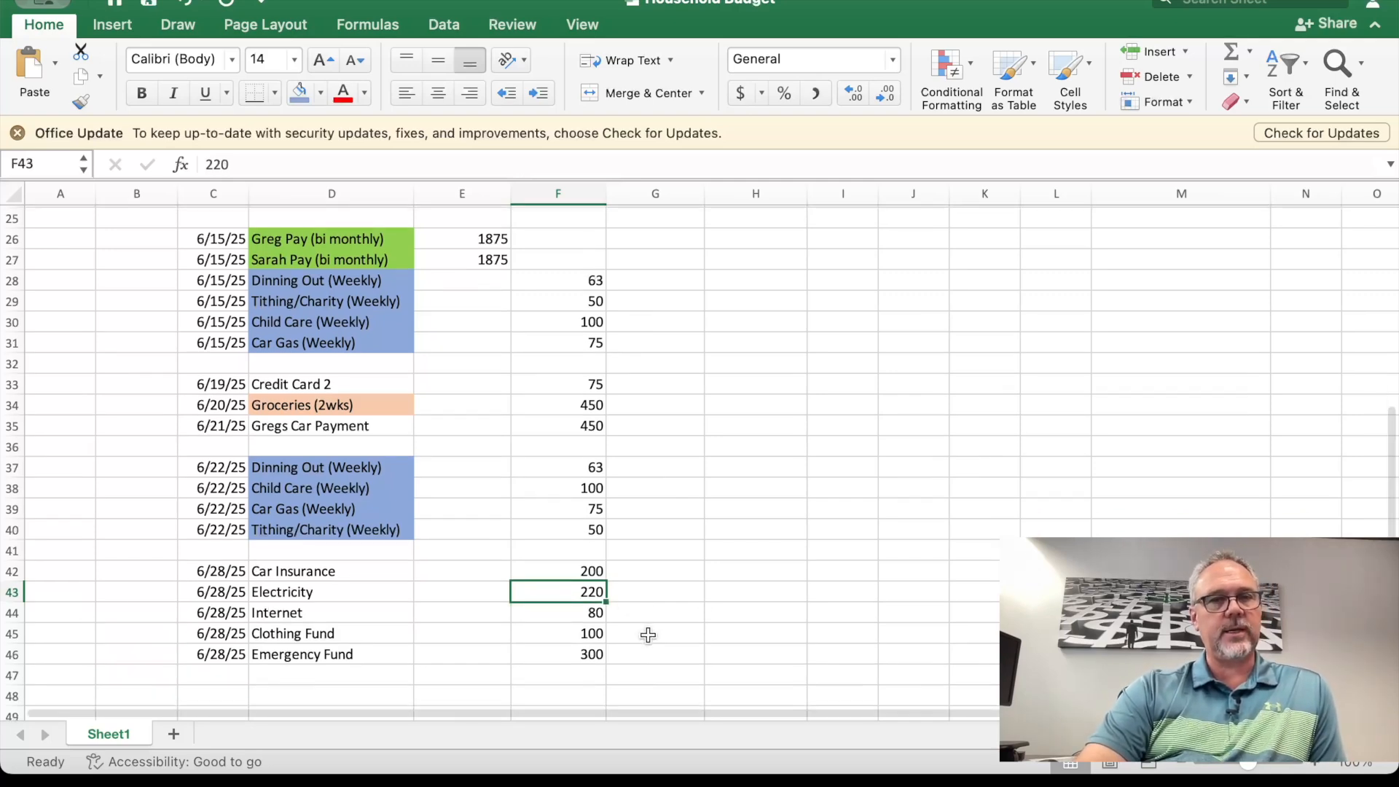
scroll(648, 634, up, 10)
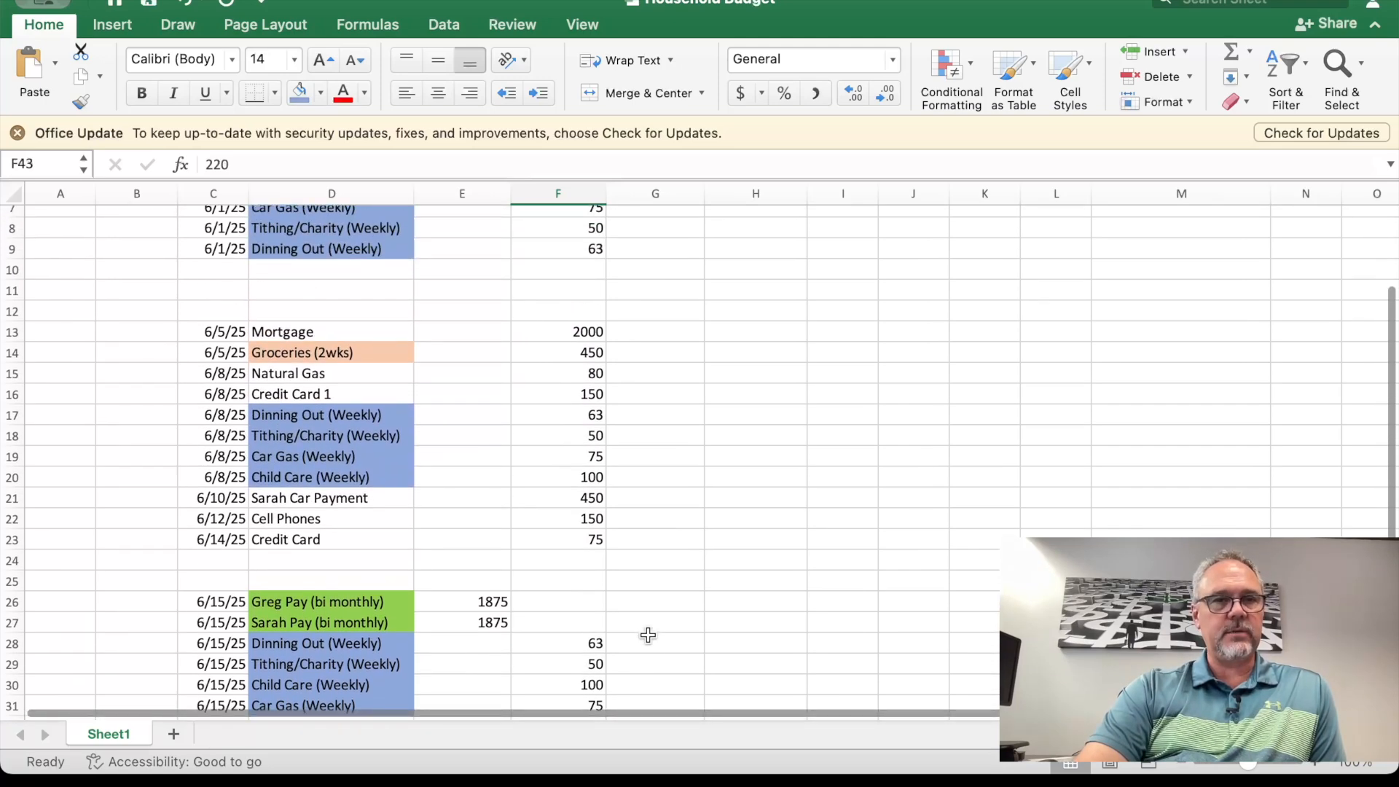
scroll(648, 635, up, 1)
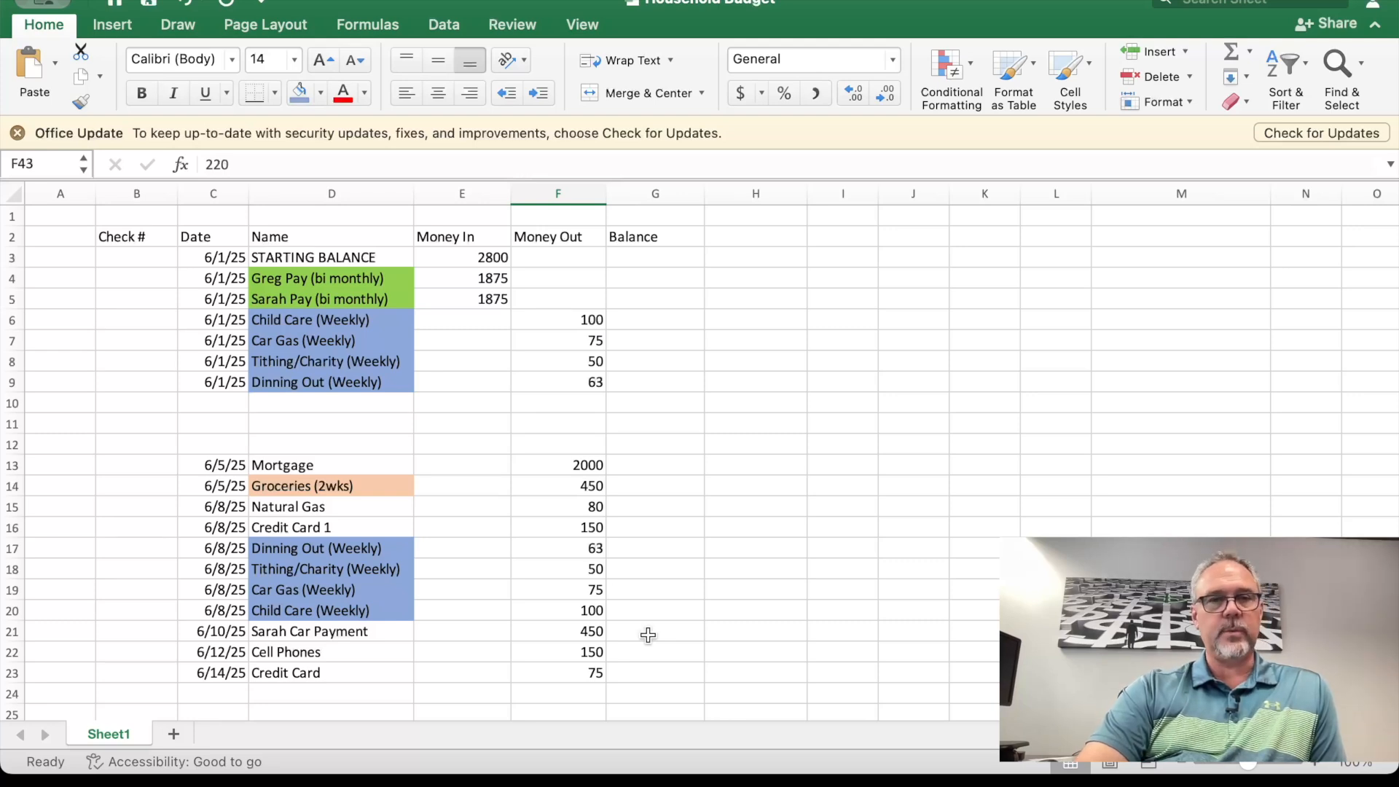
Step: Enter the starting balance formula =SUM(E3:F3) in cell G3 and check it against the Money In amount in E3
click(668, 258)
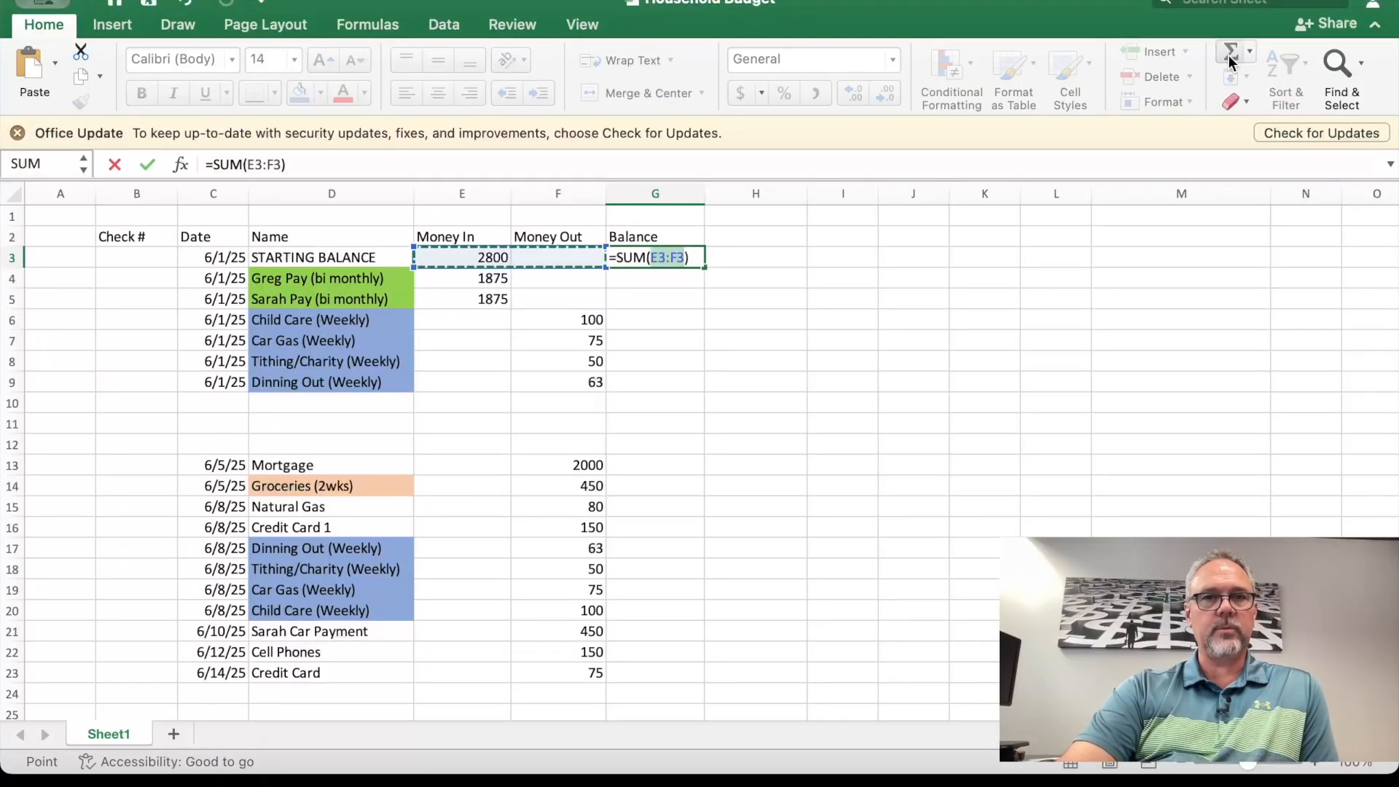
key(Return)
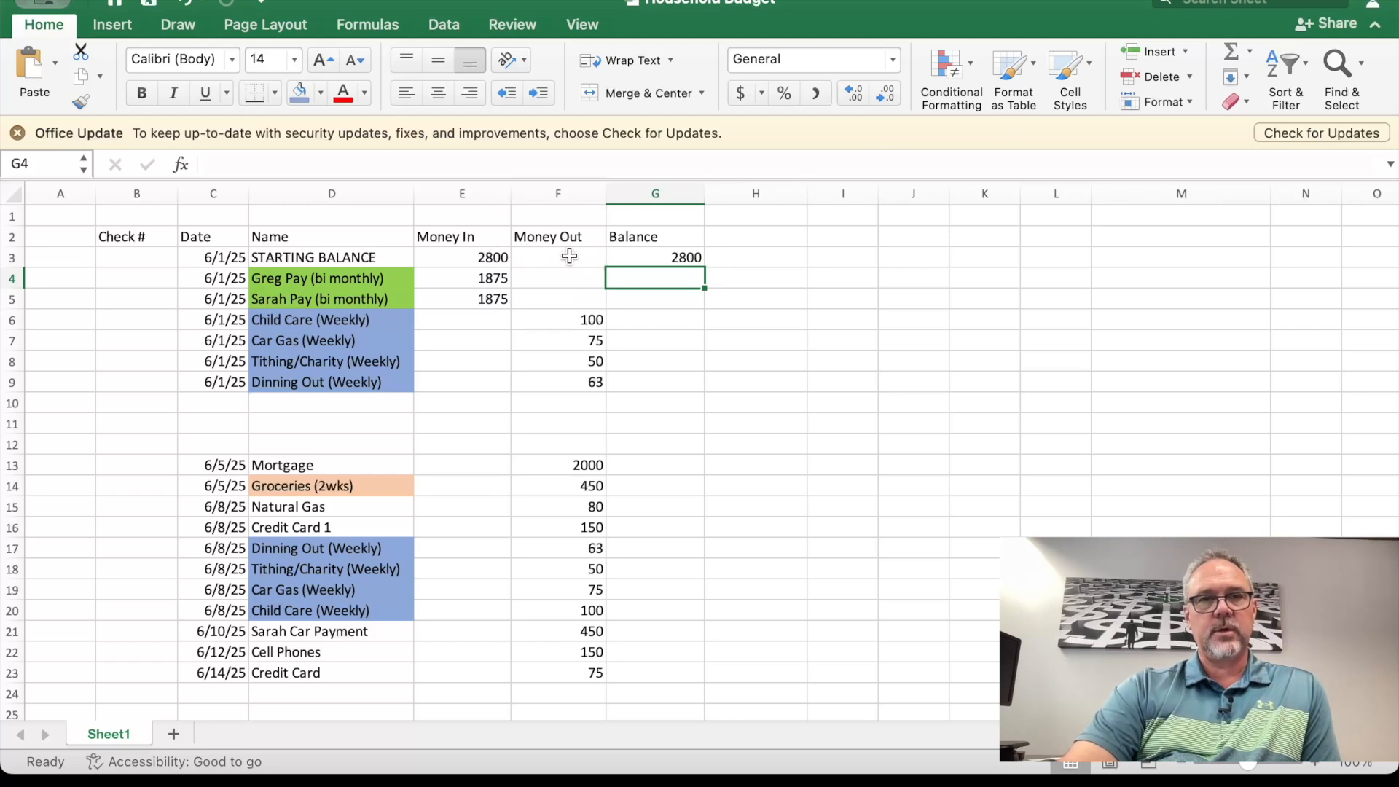
click(626, 255)
click(508, 260)
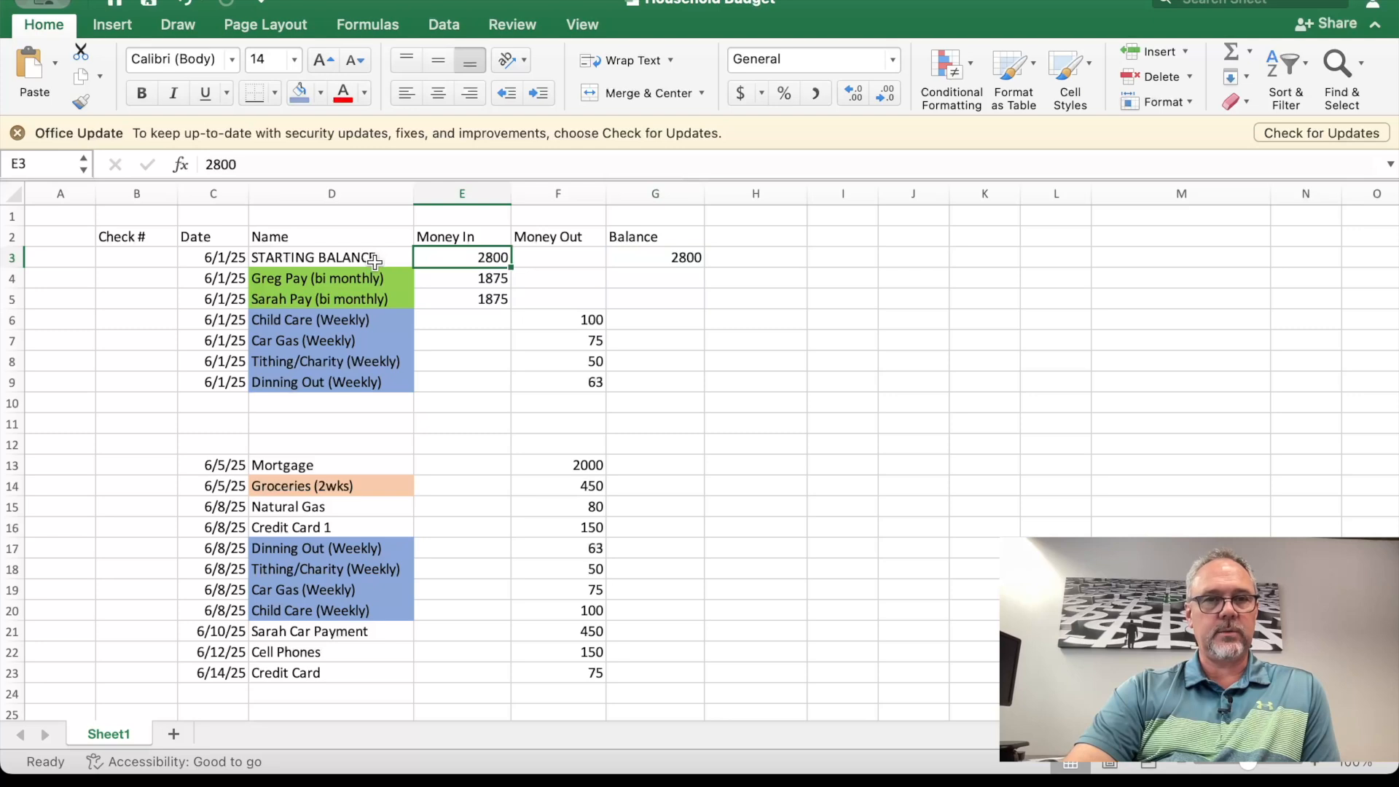
Step: Enter the running balance formula =SUM(G3+E4-F4) in cell G4
click(666, 282)
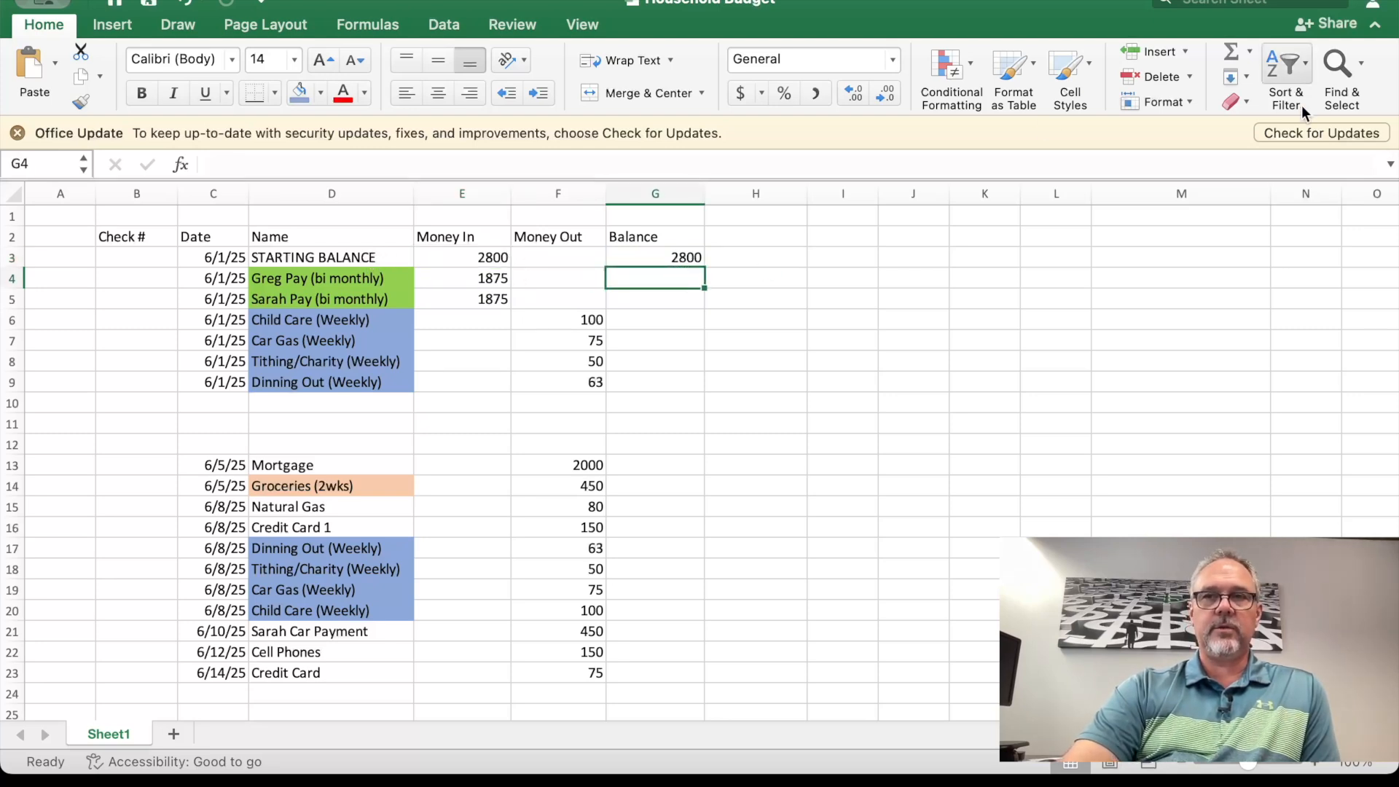
click(1231, 51)
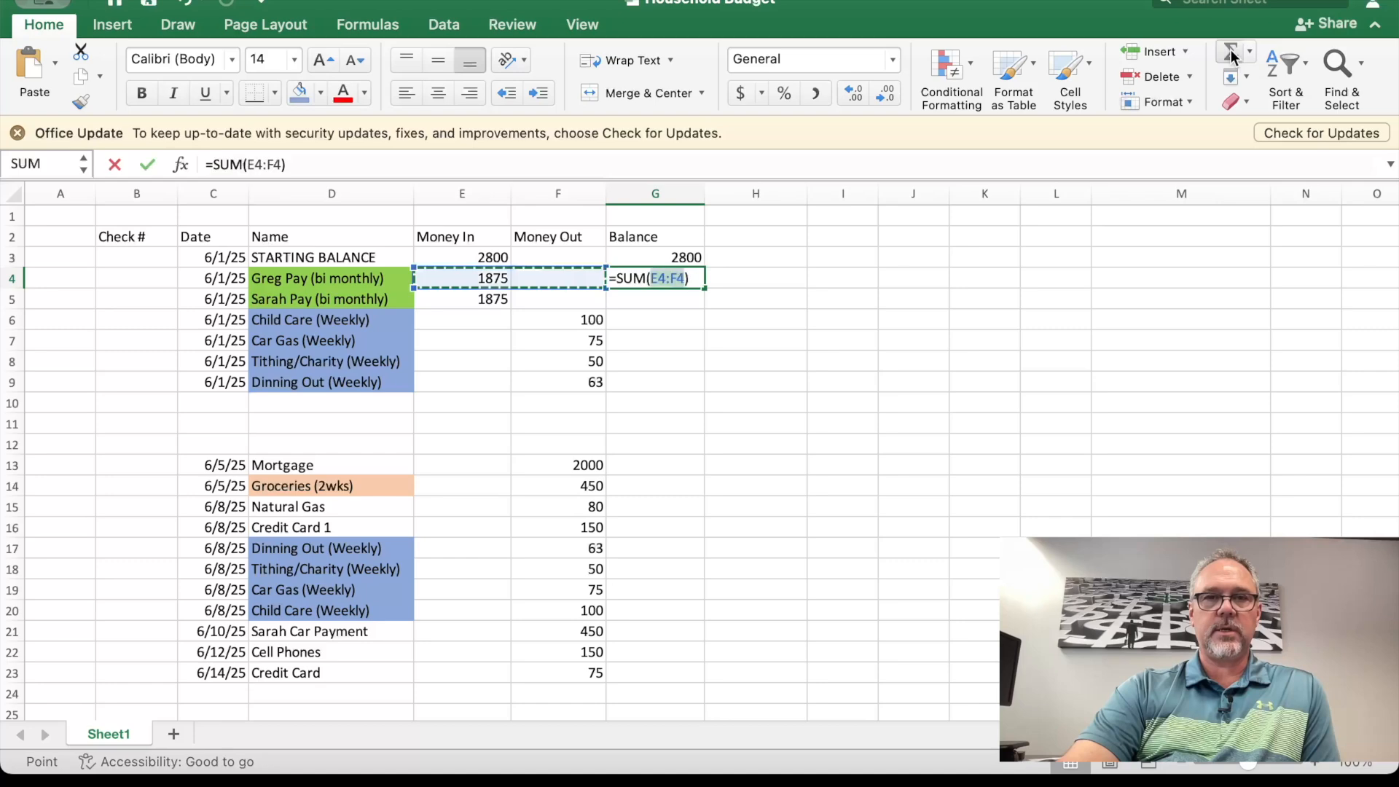
click(652, 260)
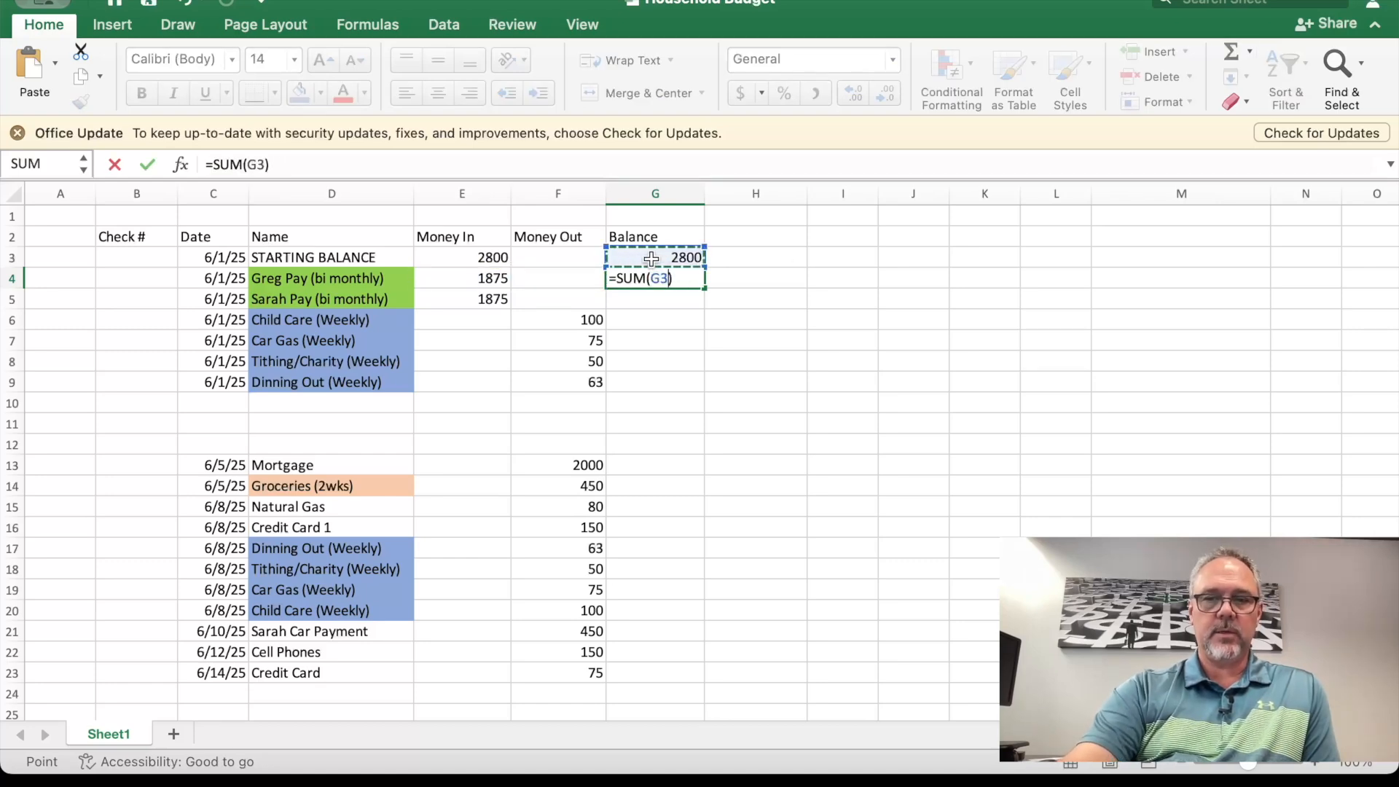
text(+)
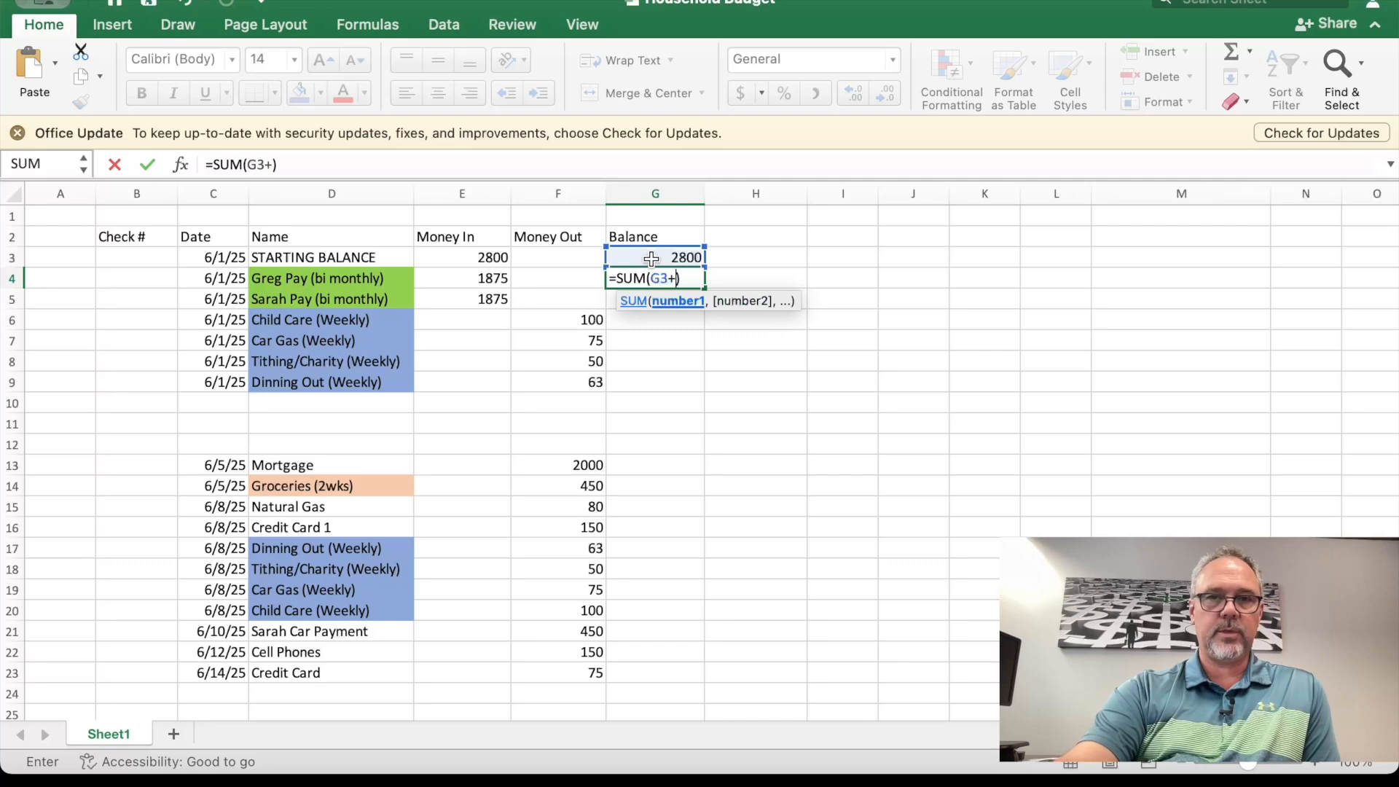
click(483, 282)
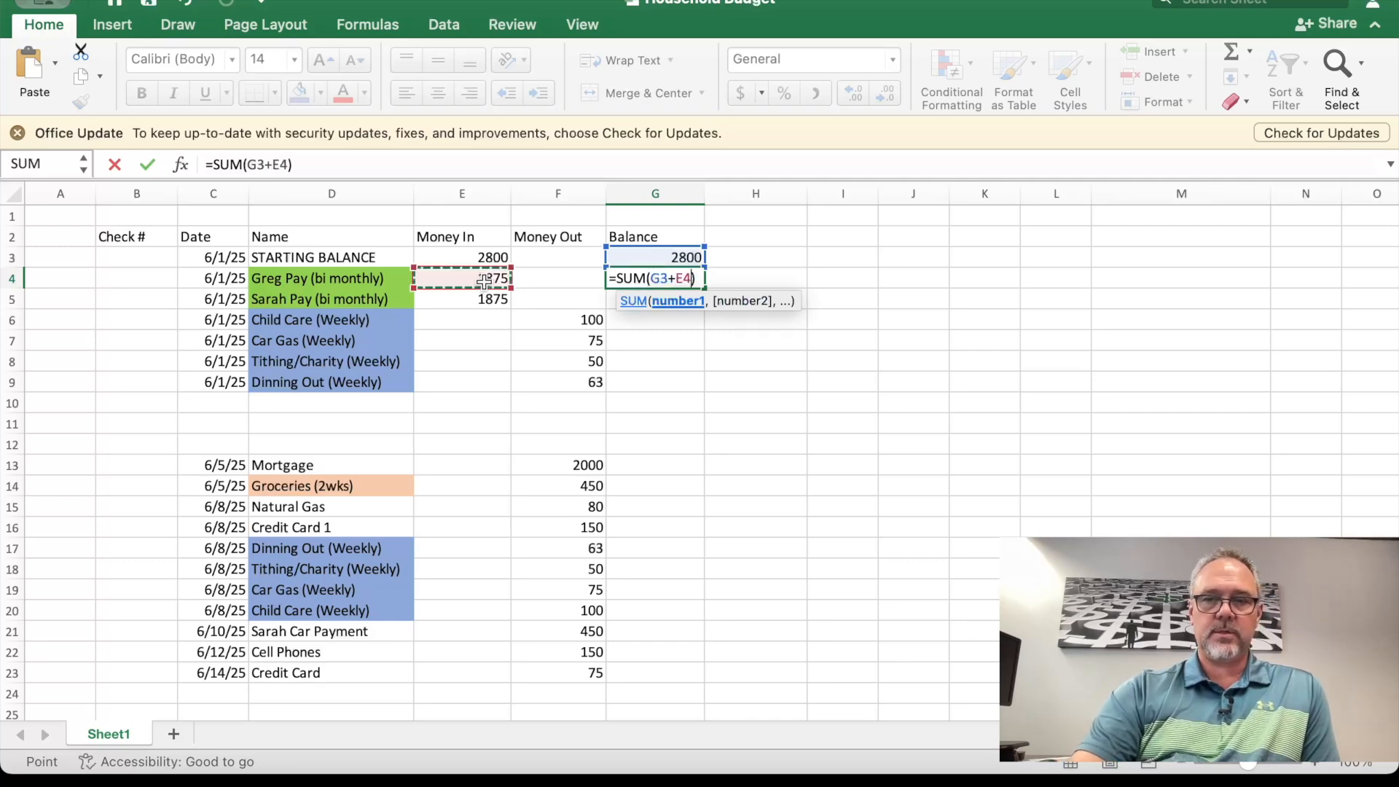
text(-)
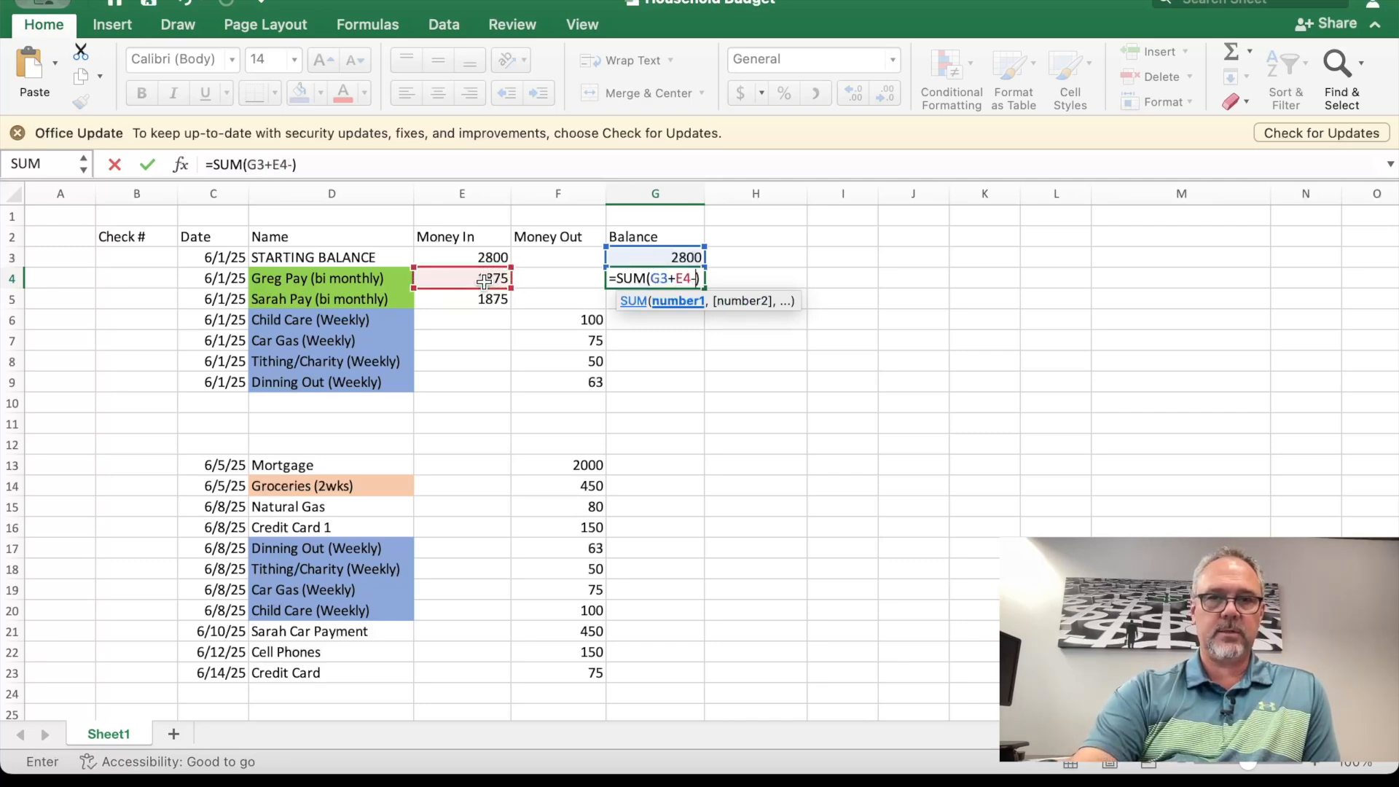
click(564, 276)
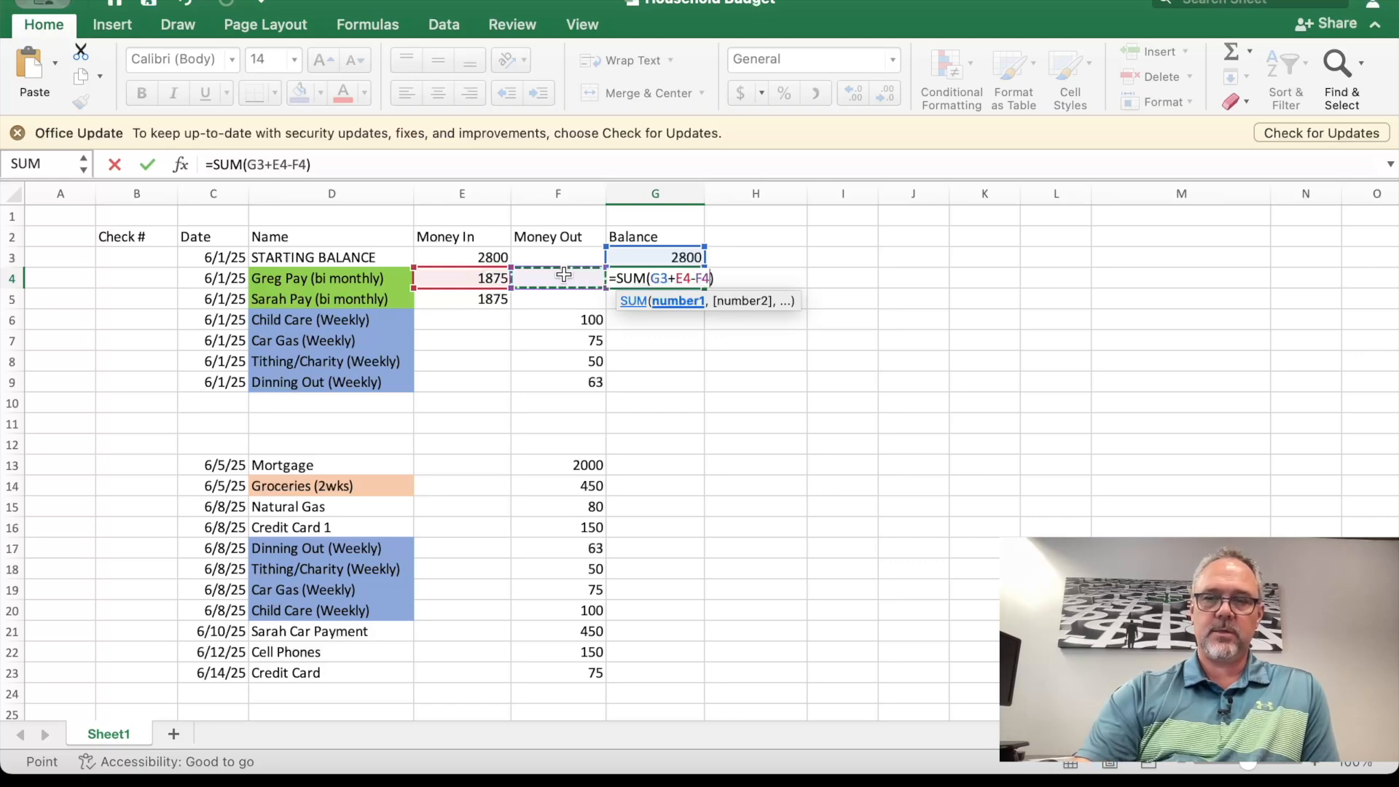
key(Return)
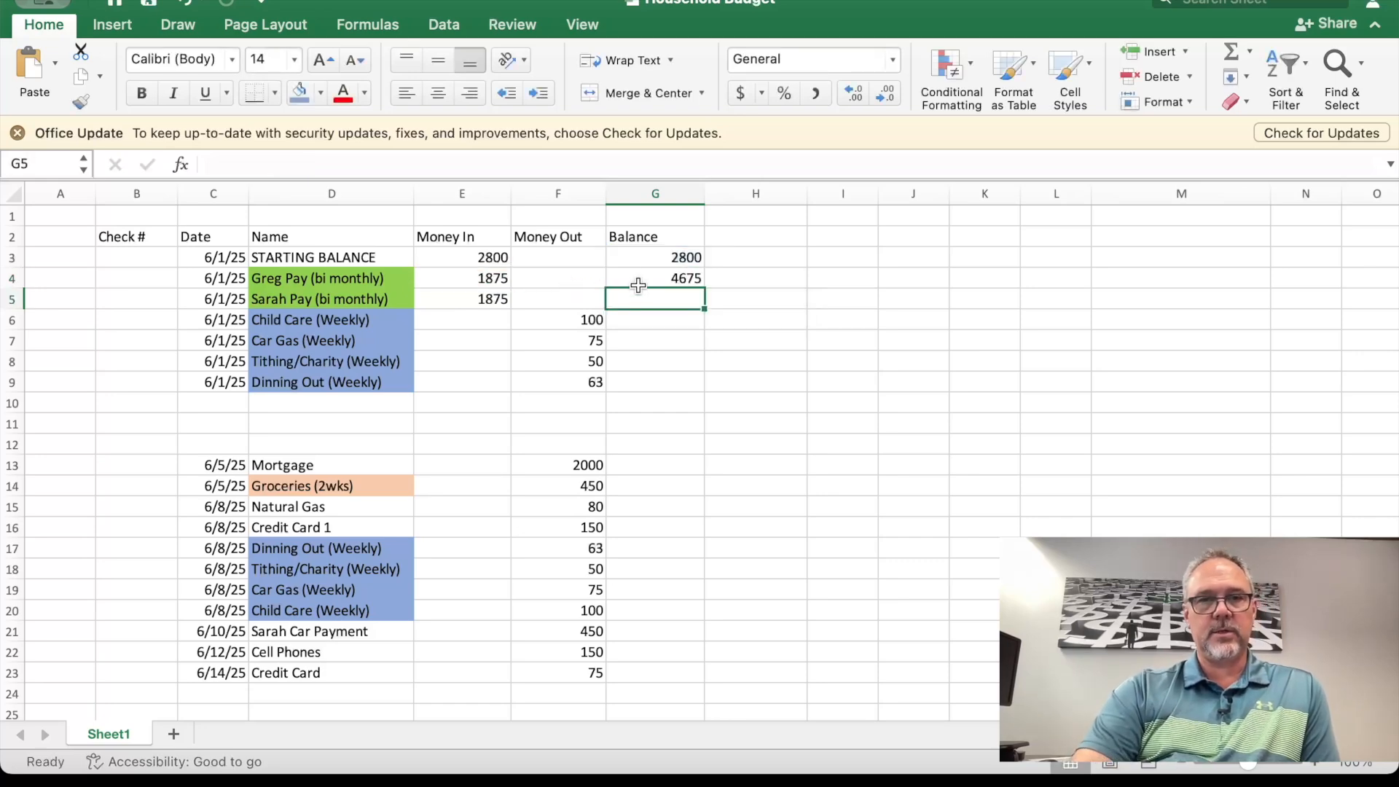
Step: Copy the running balance formula from G4 into cells G5 to G51 and check the formulas in G5 to G7
click(644, 283)
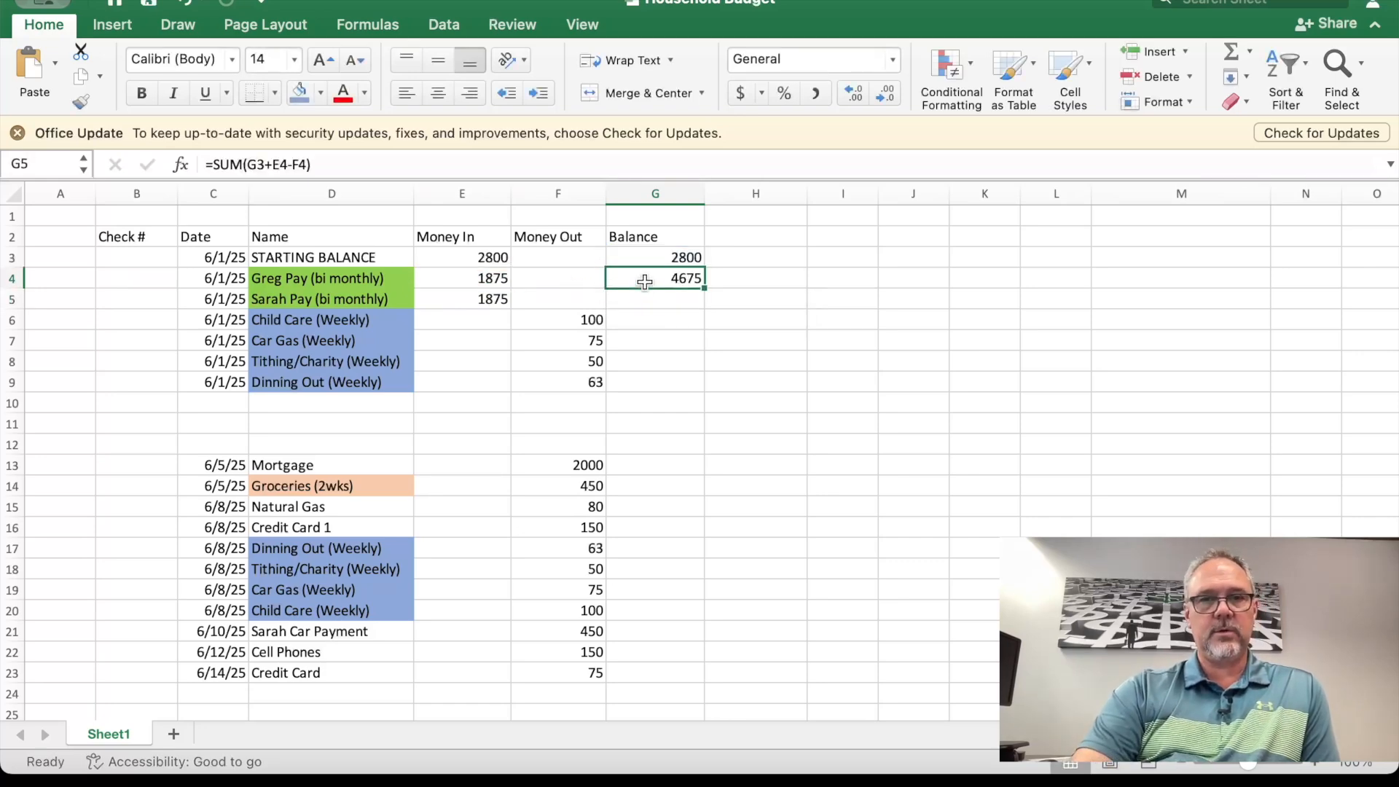
right_click(680, 282)
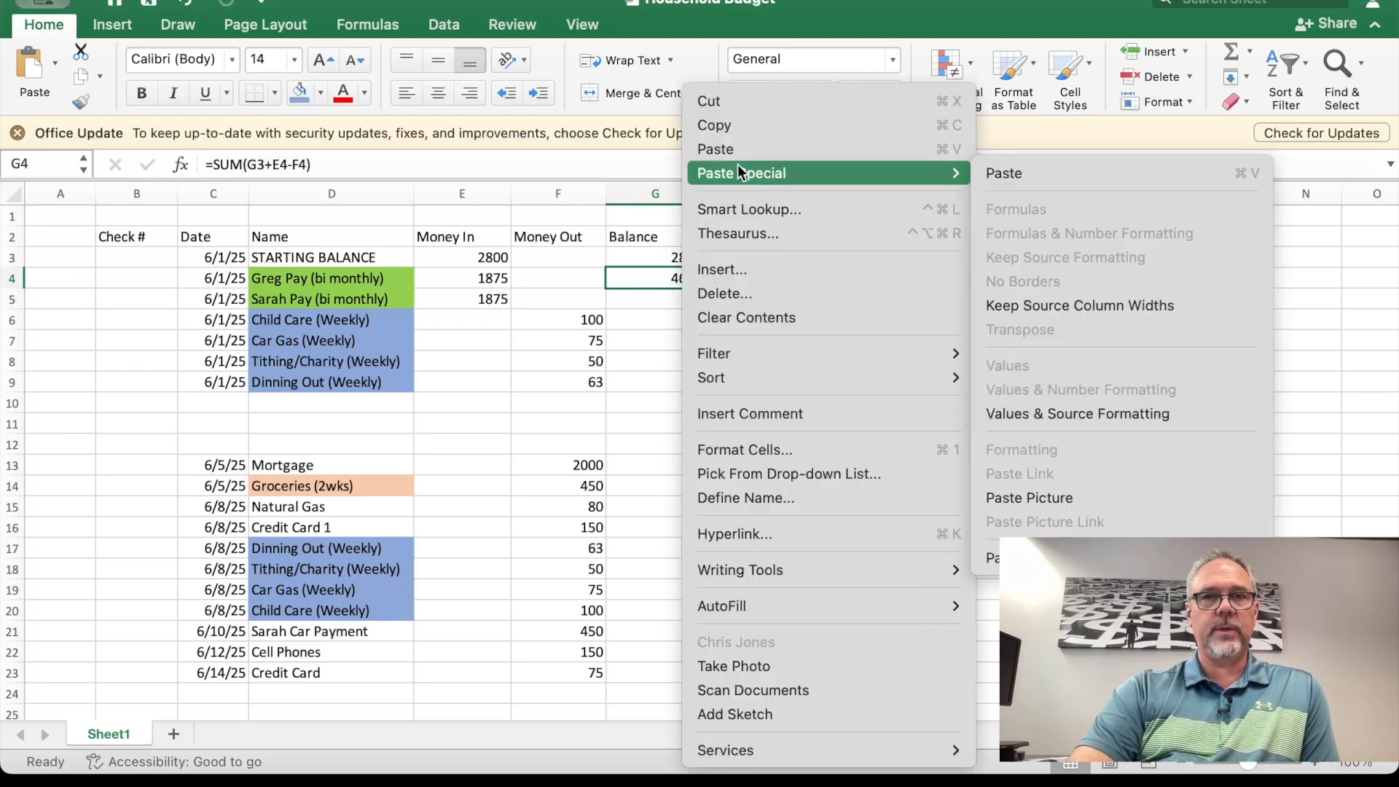
click(715, 125)
drag(662, 299, 674, 616)
right_click(674, 584)
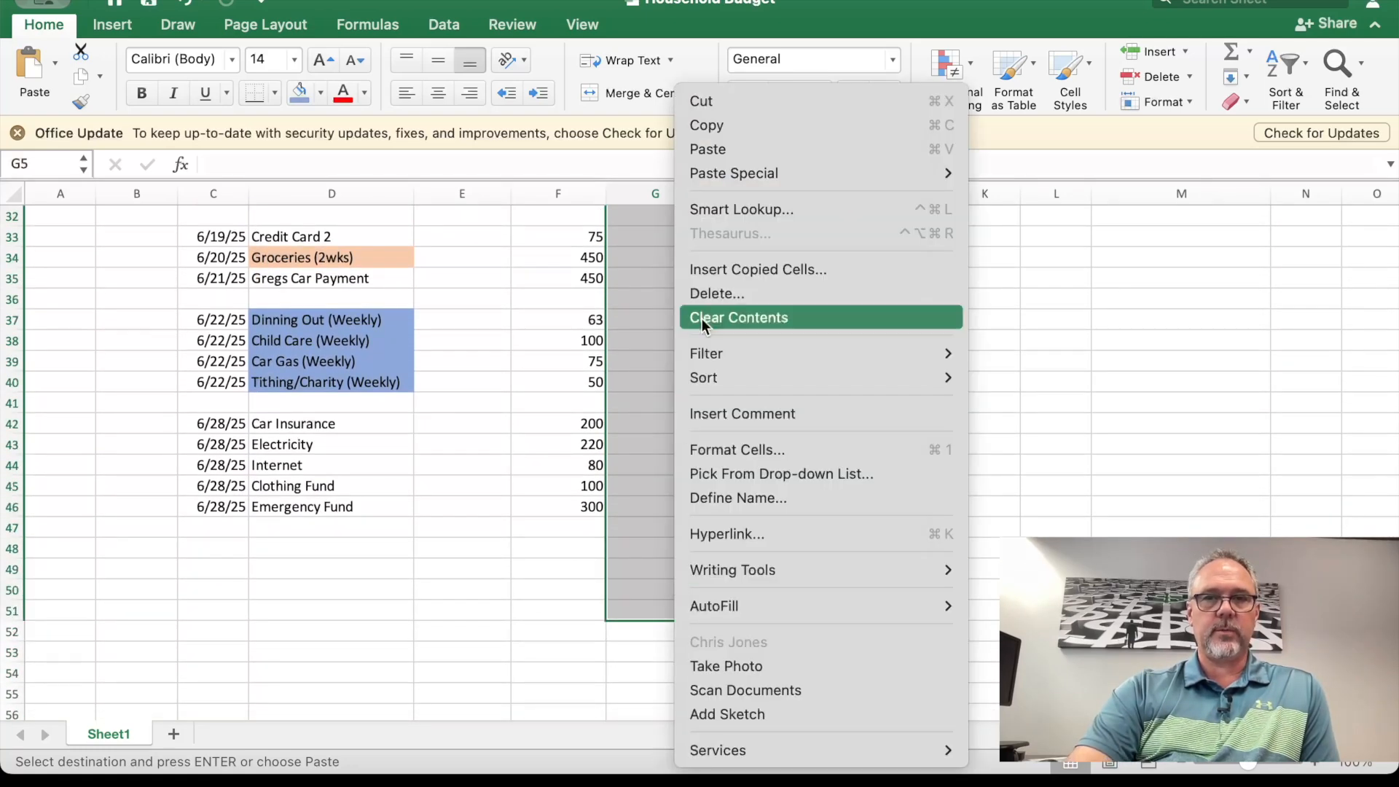
click(713, 150)
scroll(693, 357, up, 10)
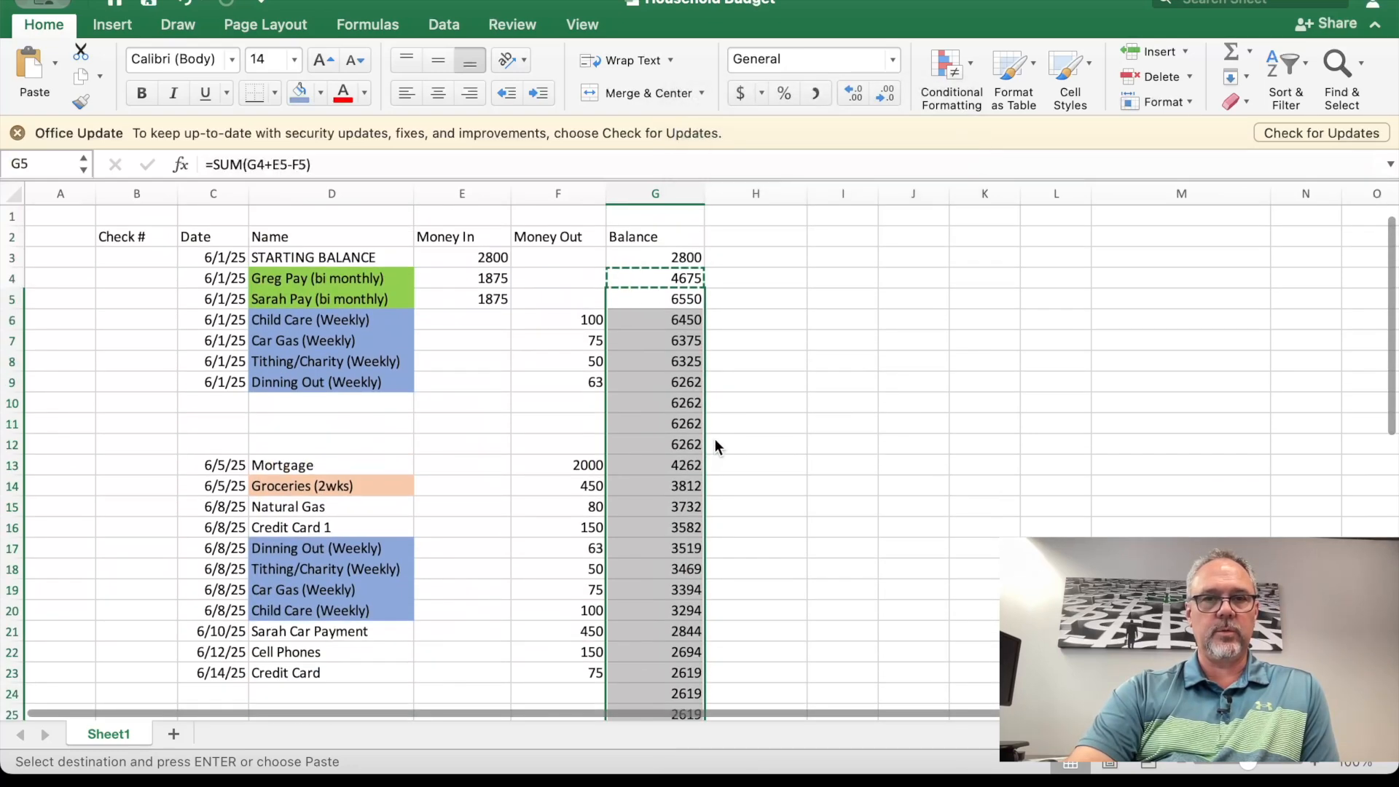
click(670, 299)
click(676, 325)
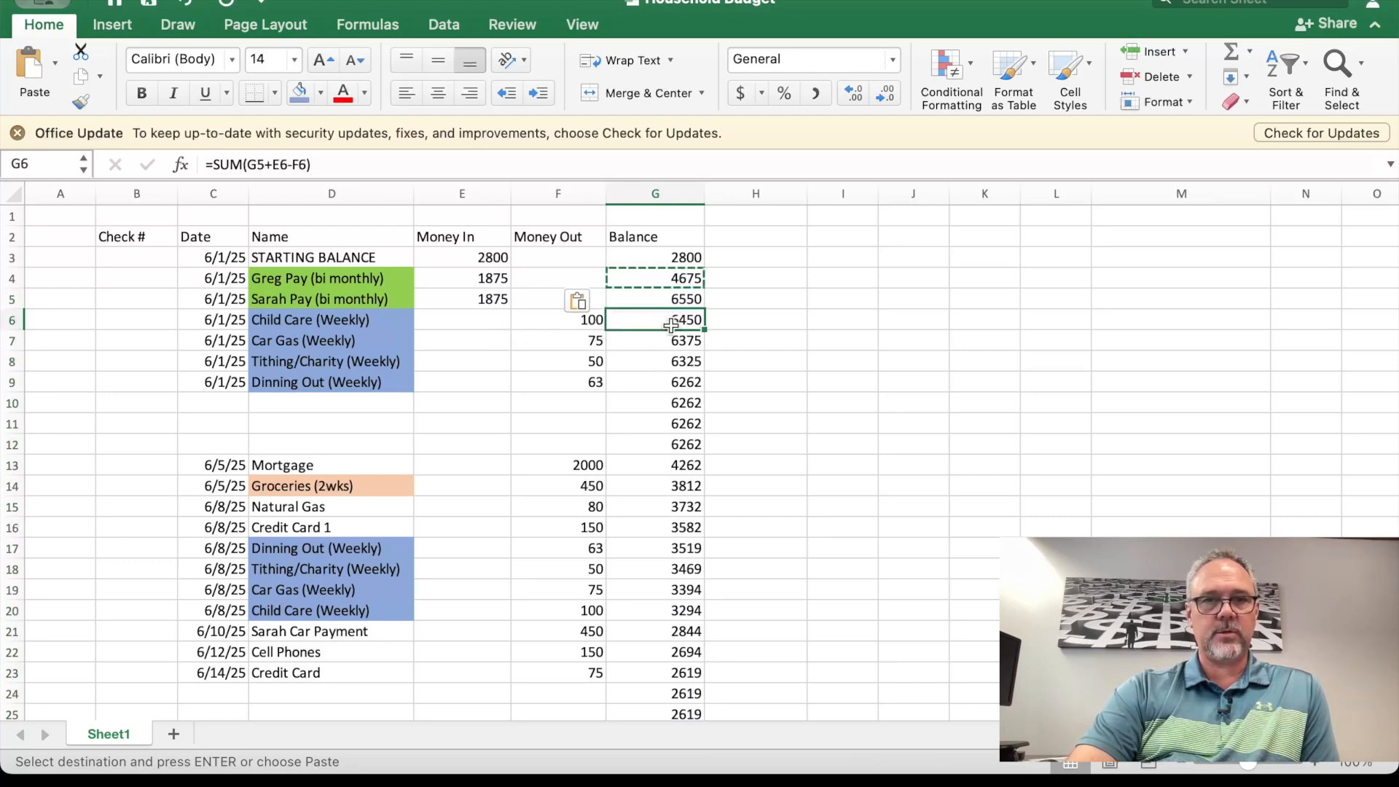
click(633, 340)
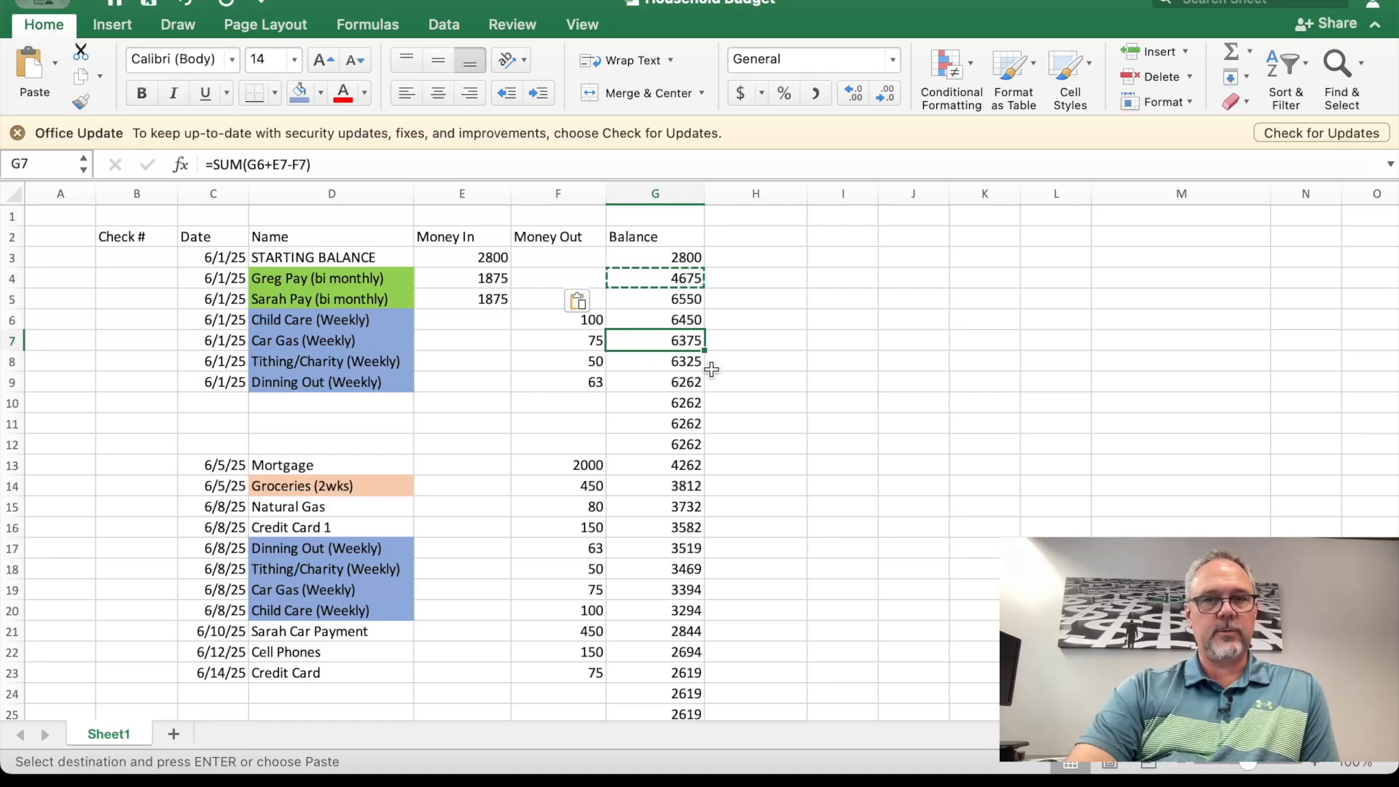
Step: Fill the whole of row 47, below the 6/28/25 expenses, with the standard orange colour
scroll(688, 447, down, 5)
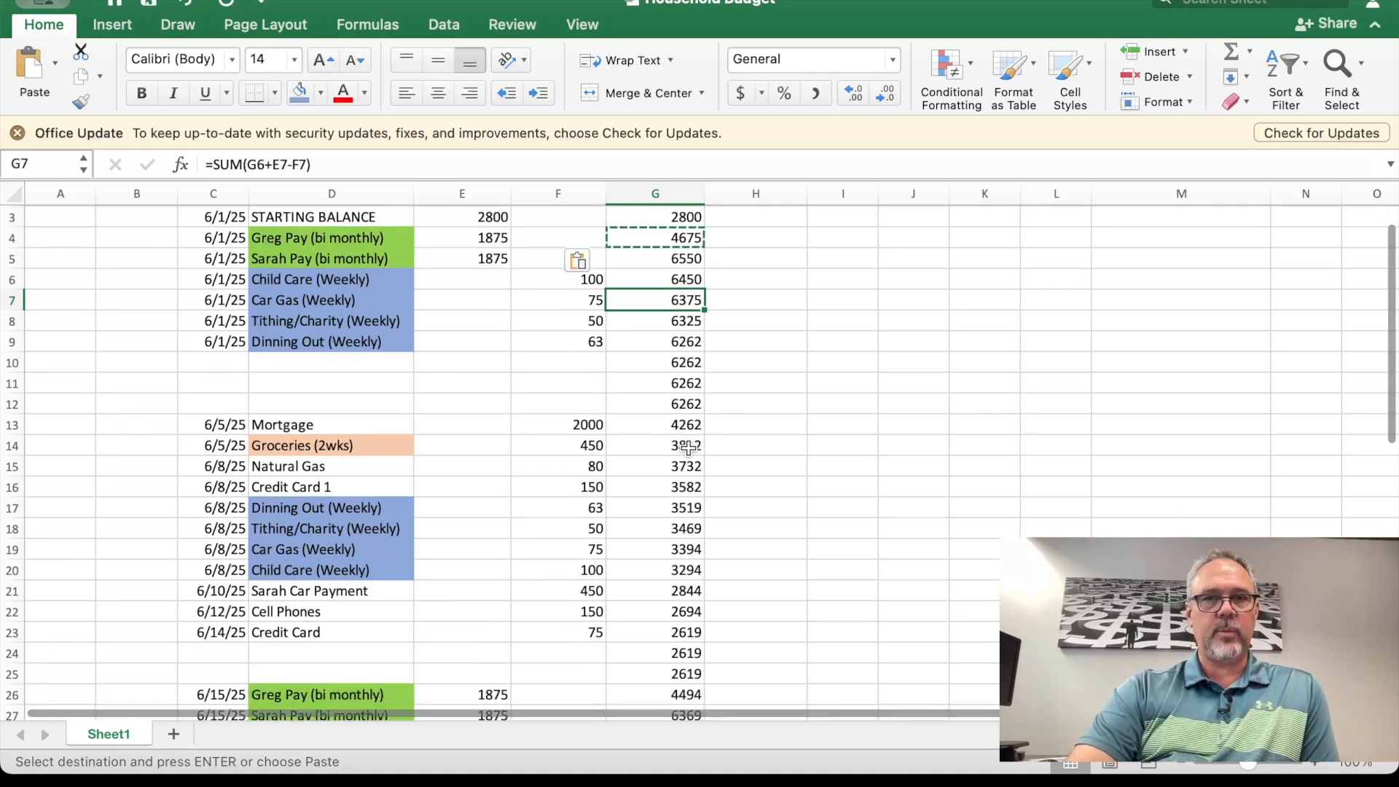
scroll(688, 447, down, 10)
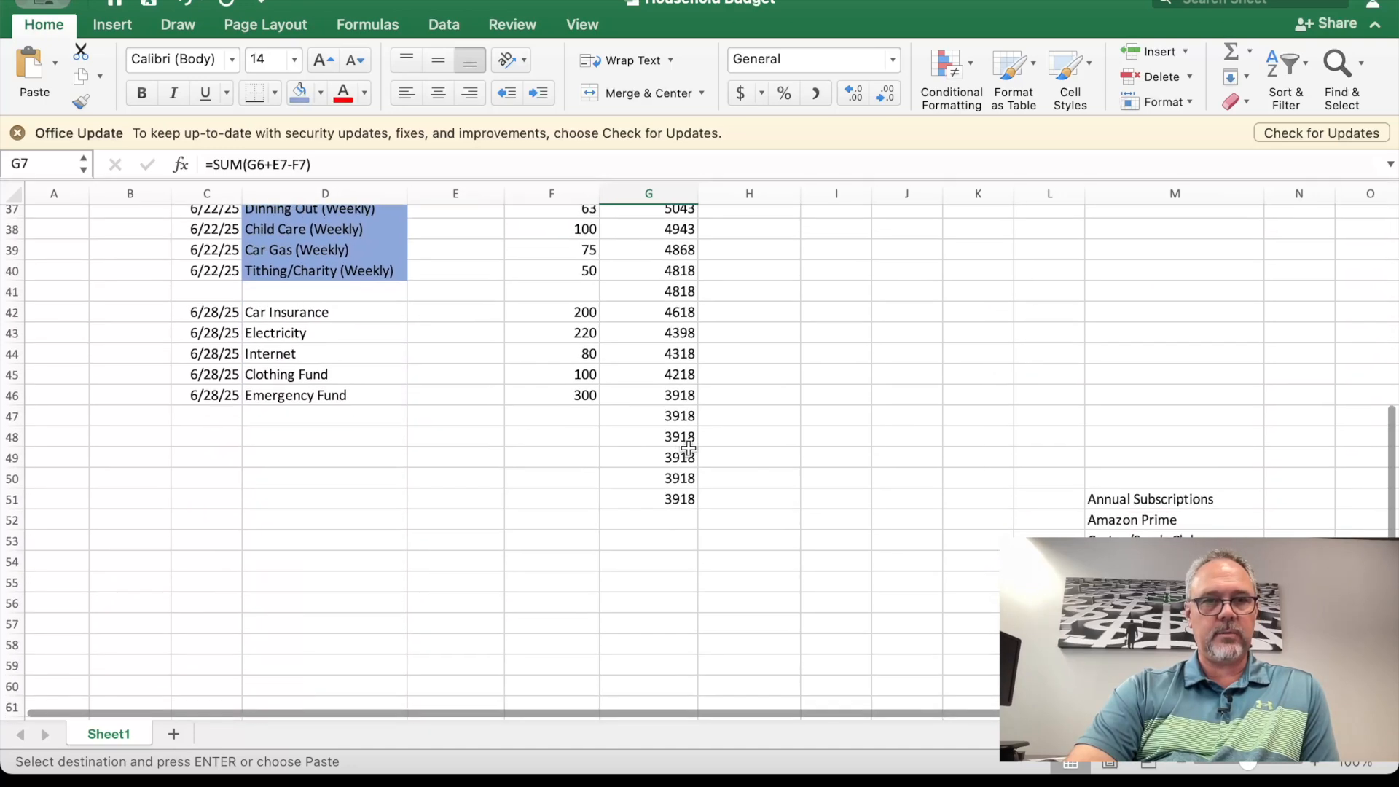
click(12, 416)
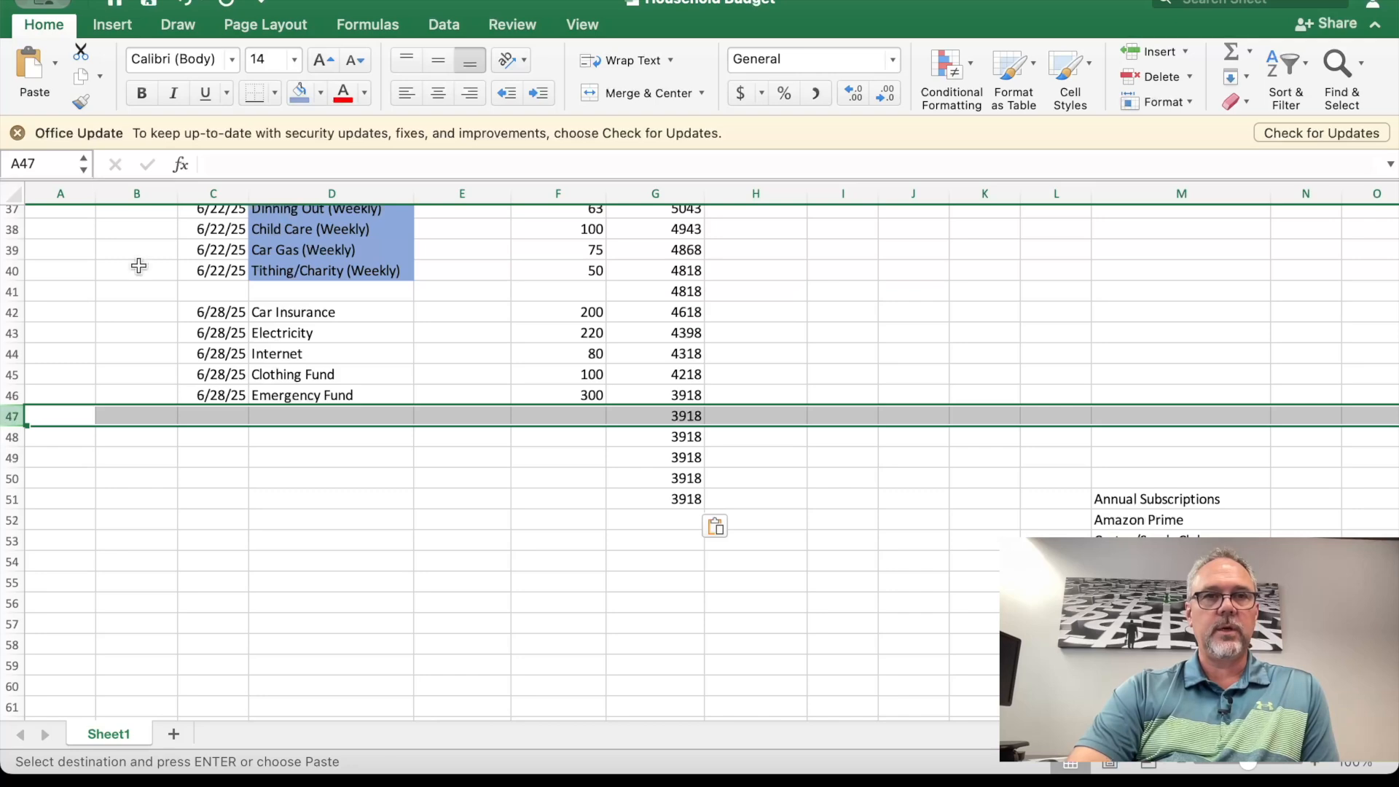
click(299, 93)
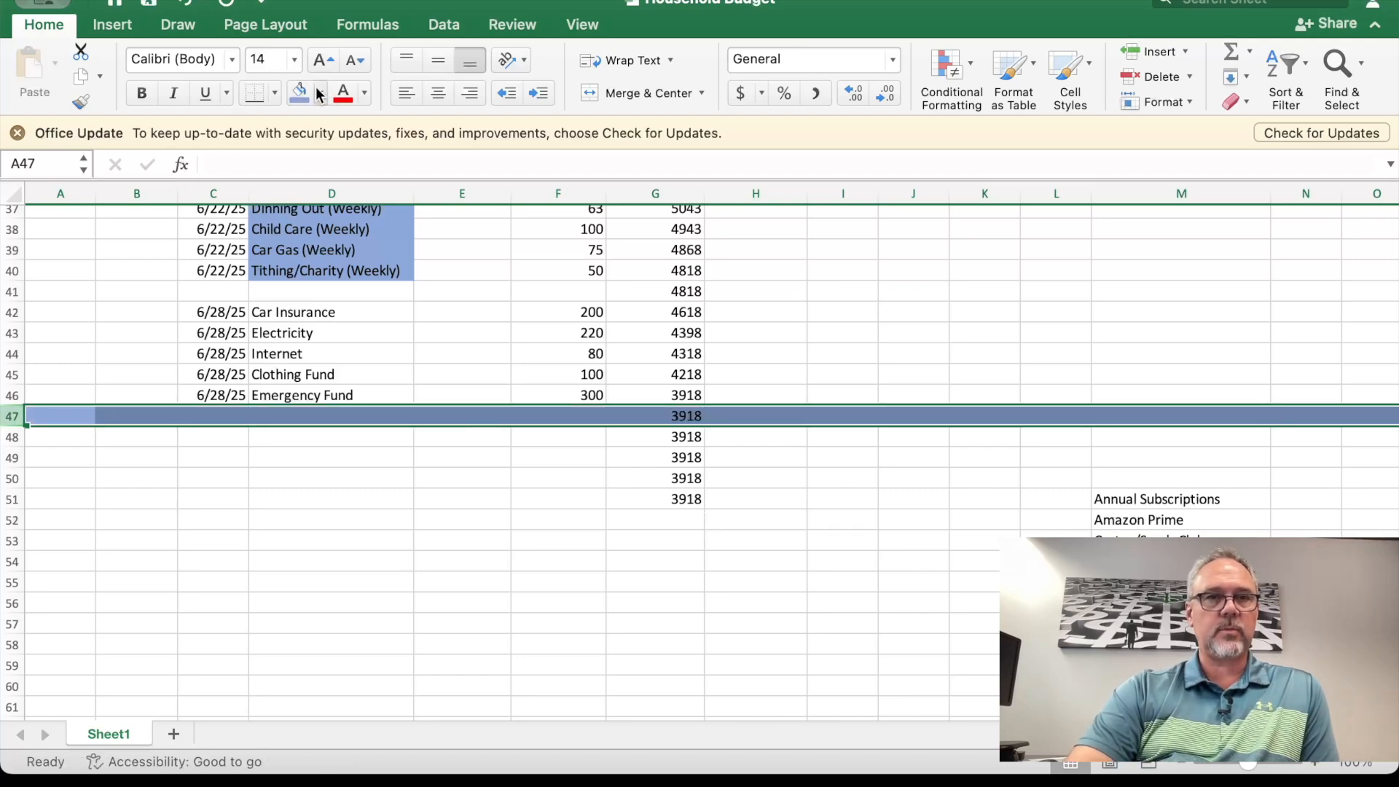
click(321, 93)
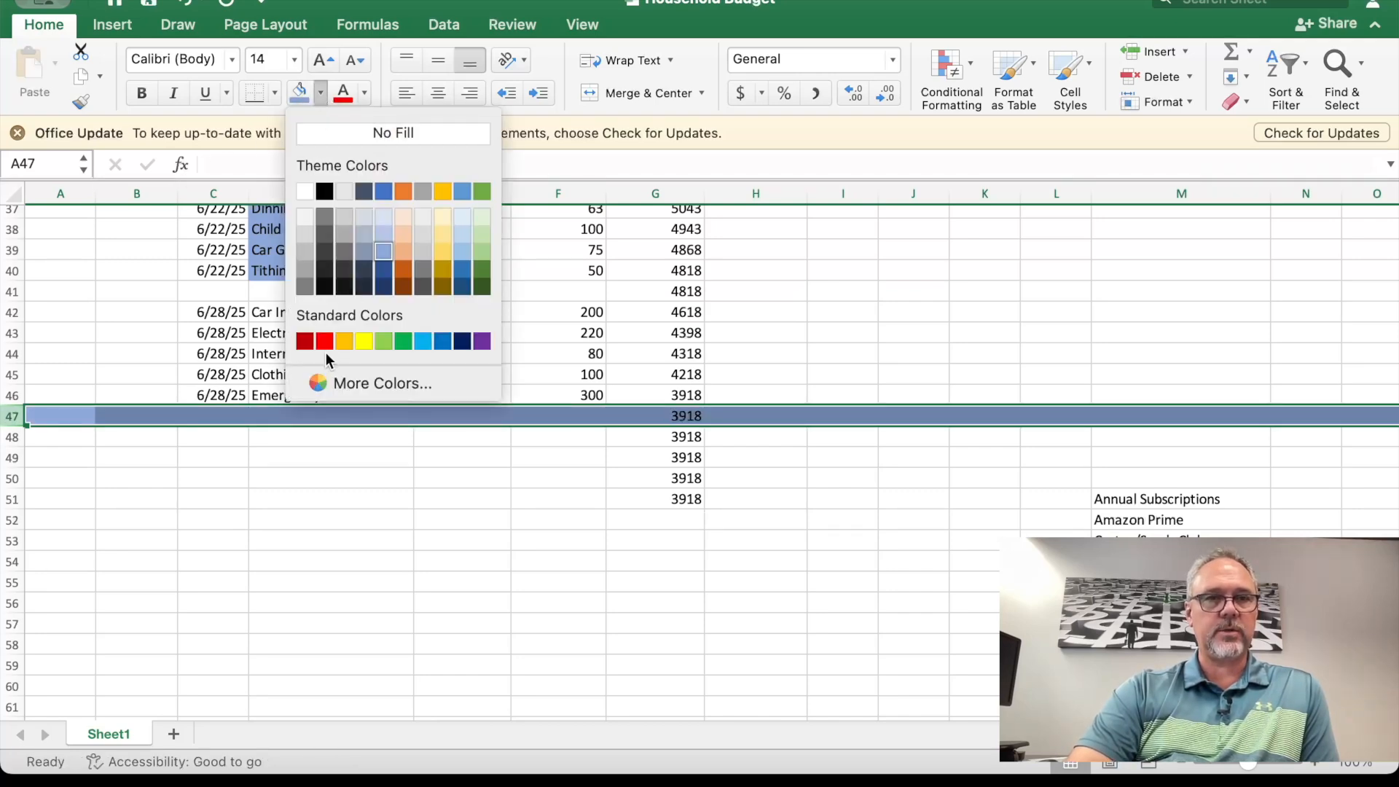
click(344, 342)
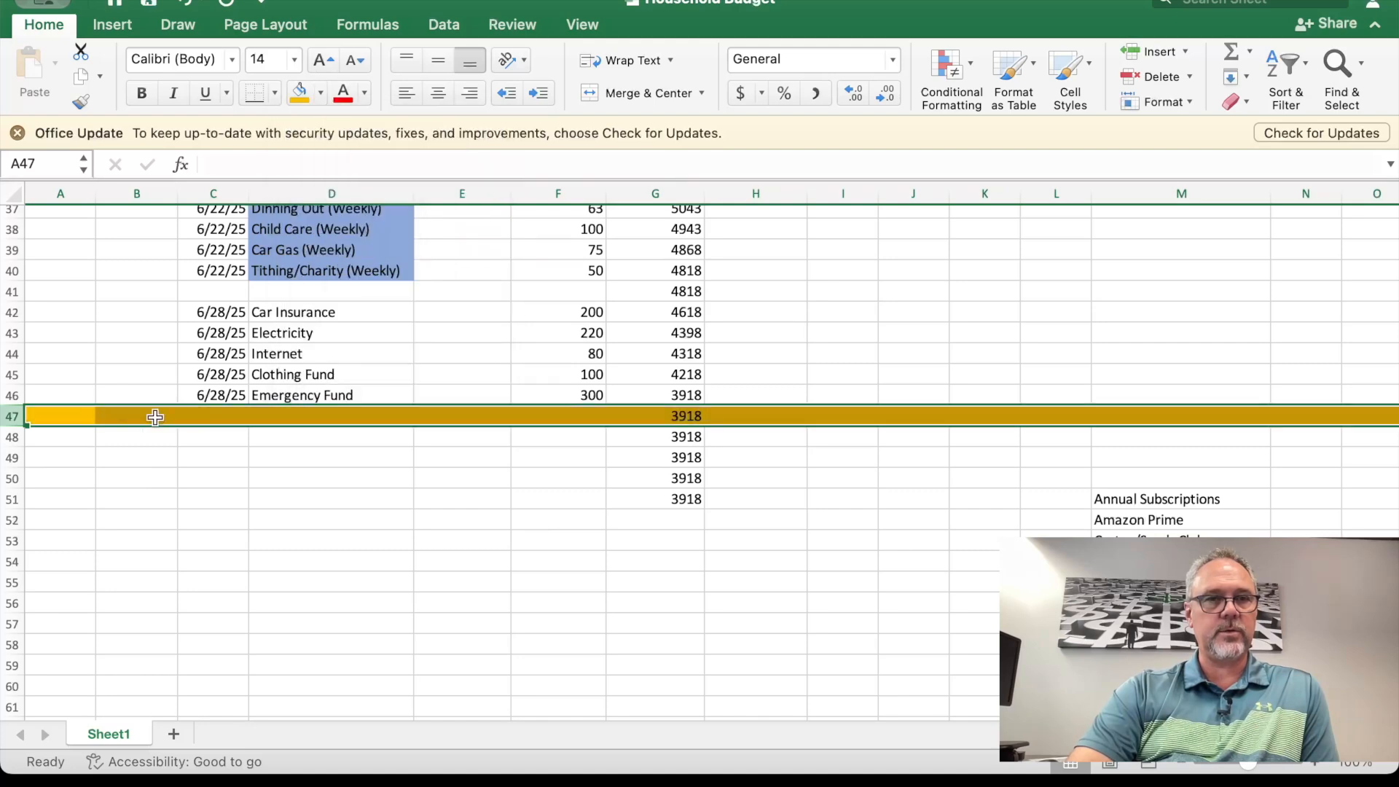
click(76, 376)
Step: Rename the budget sheet as Personal
scroll(335, 506, up, 3)
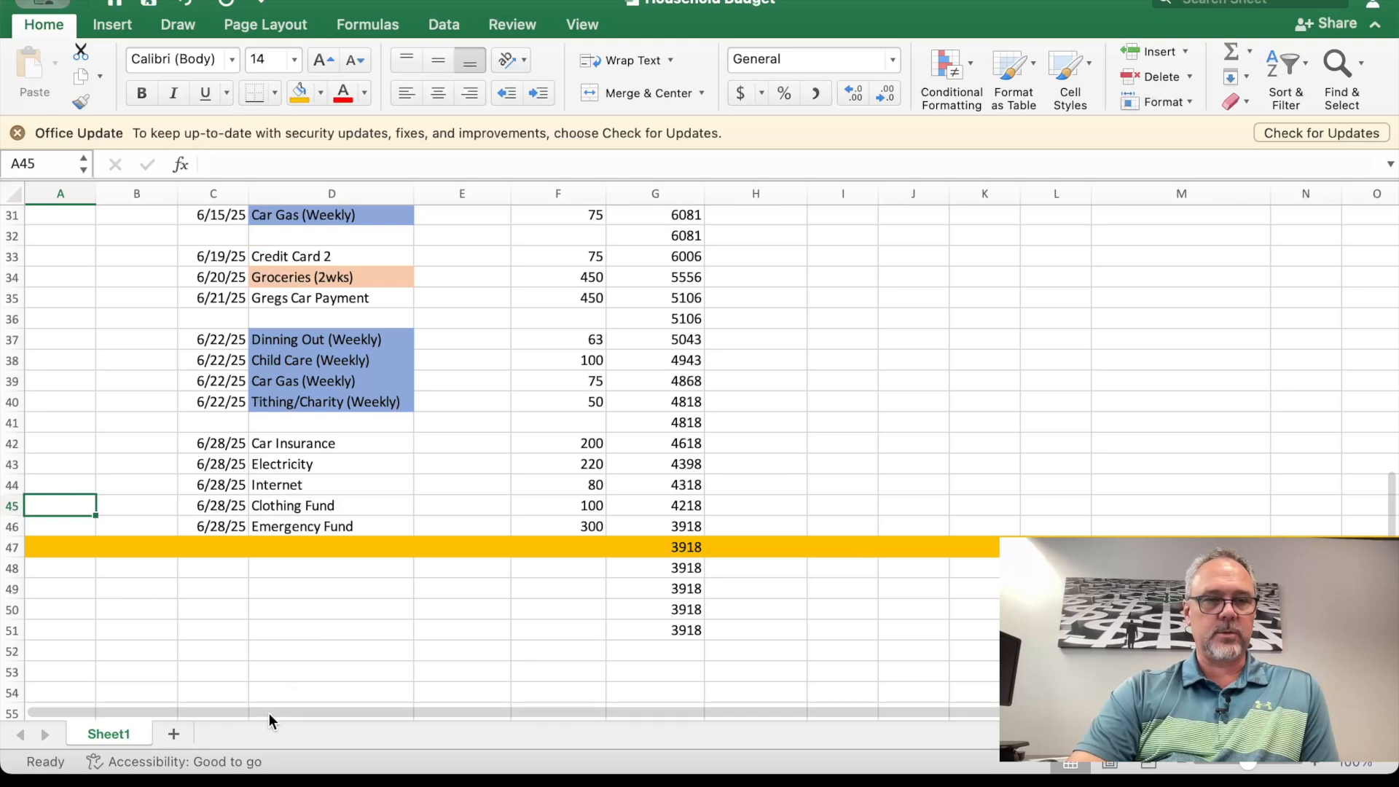
right_click(101, 733)
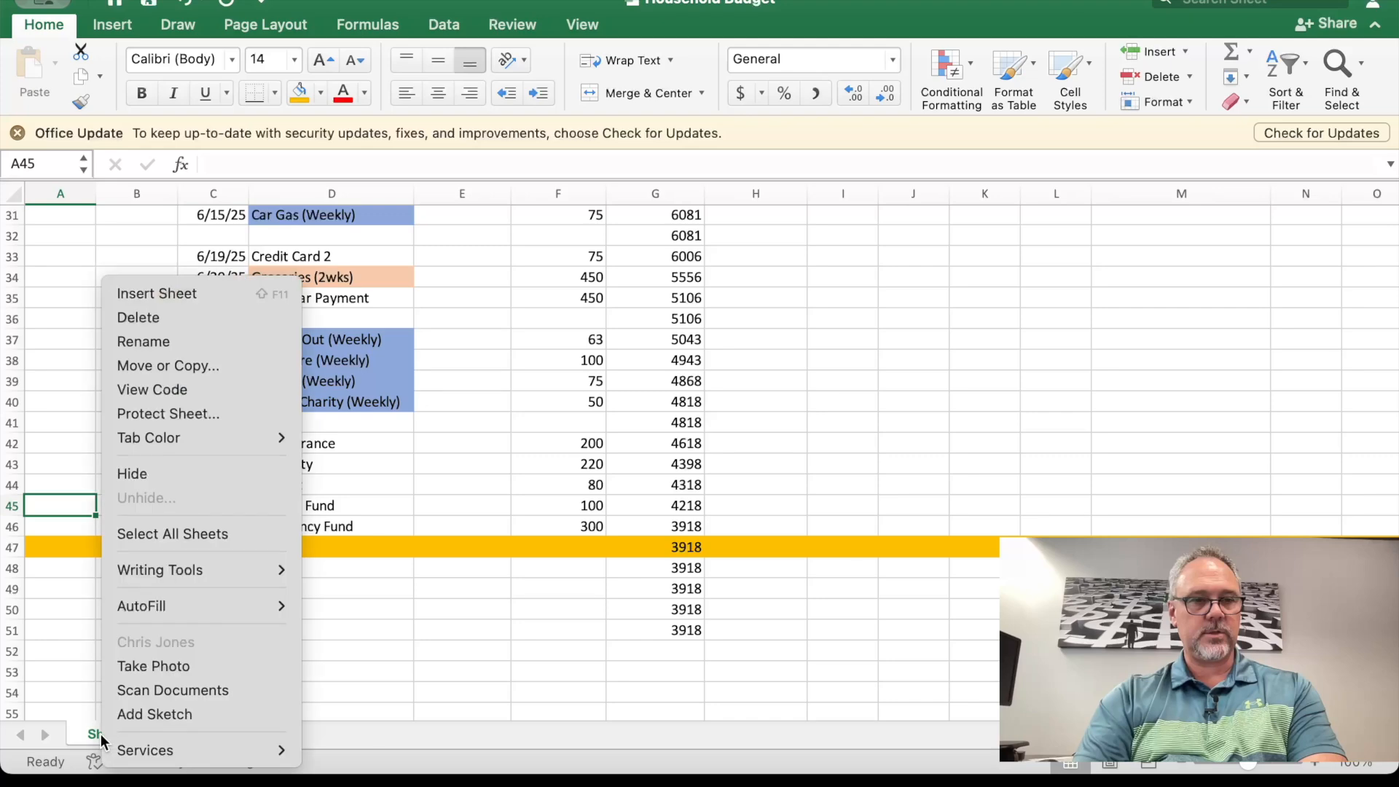
click(219, 347)
text(Personal)
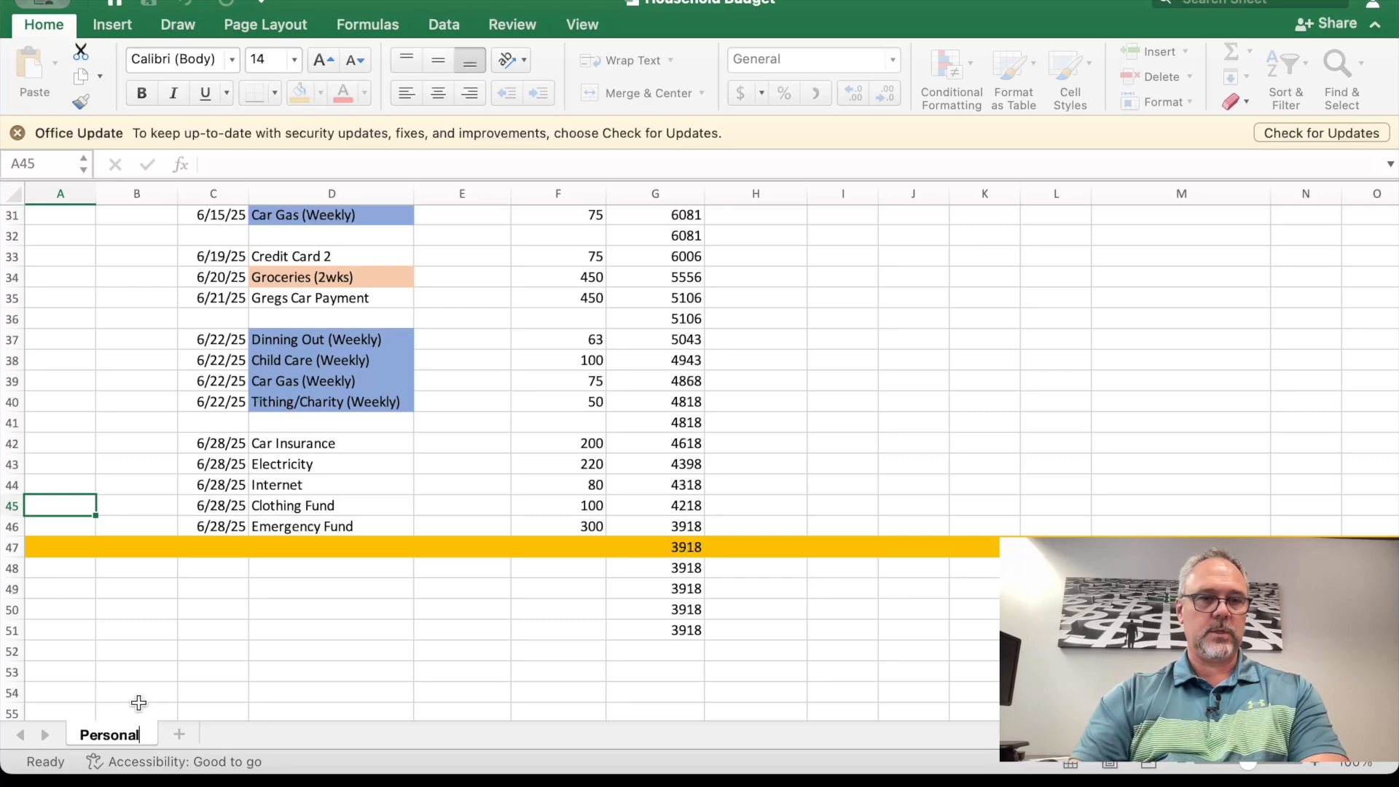
key(Return)
Step: Add a second sheet named Business and return to the Personal sheet
click(181, 736)
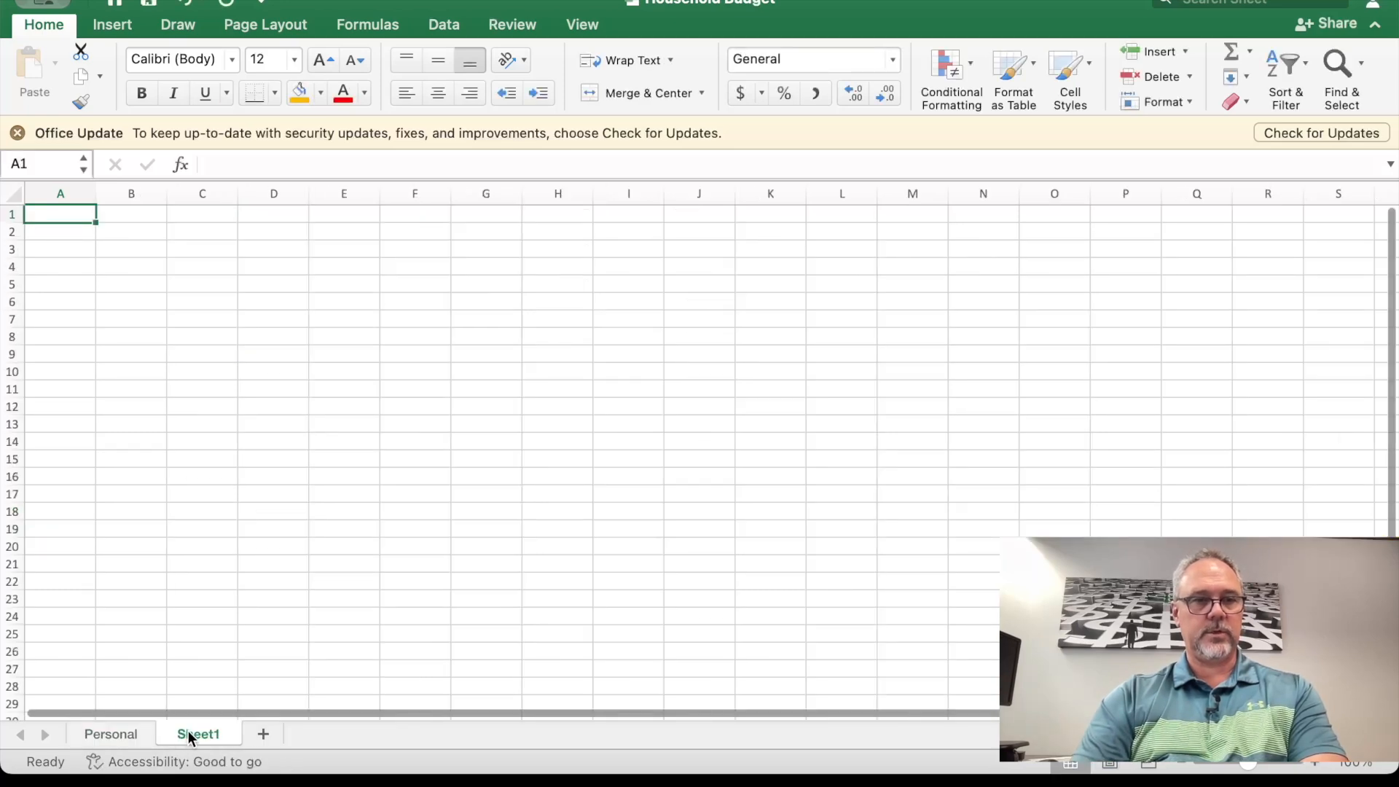
right_click(191, 736)
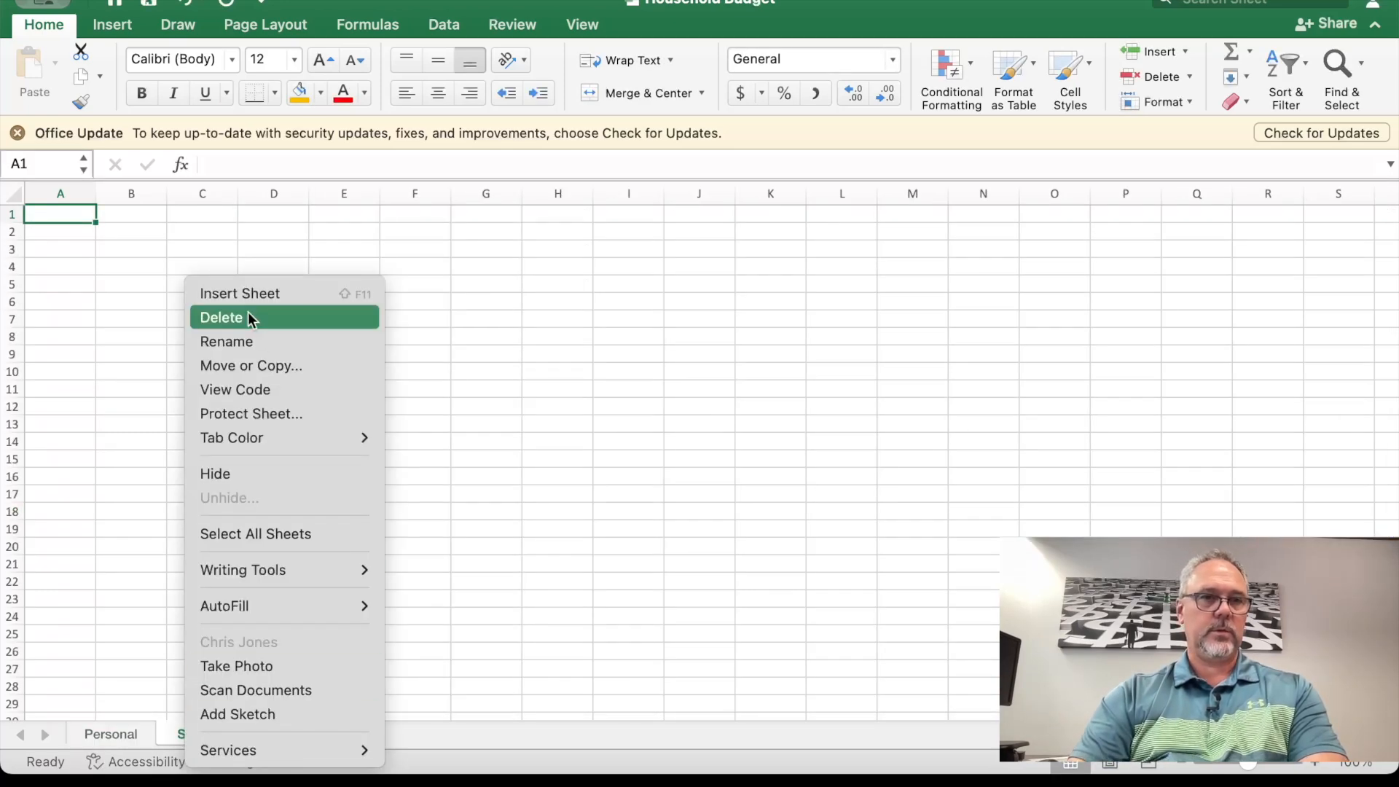
click(166, 690)
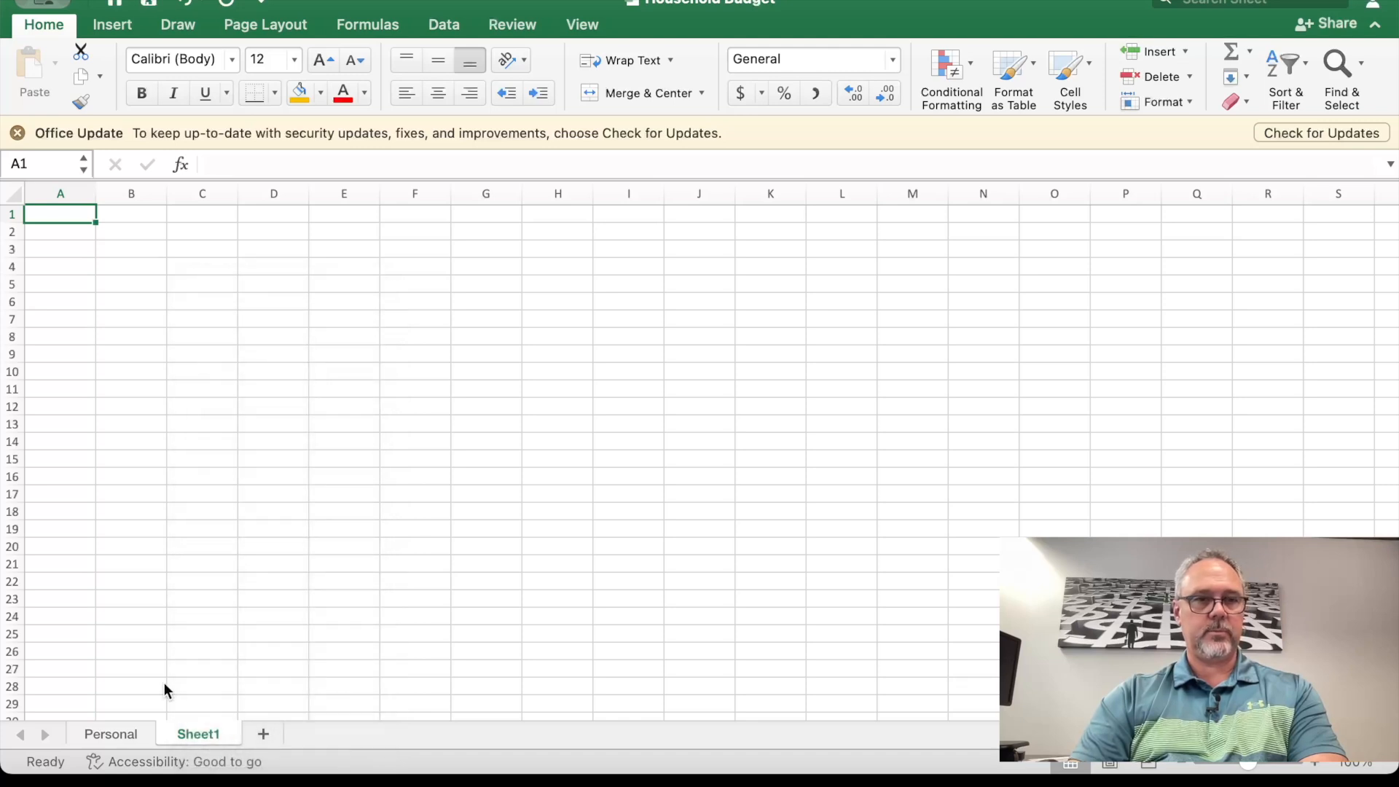
double_click(181, 735)
text(Bills)
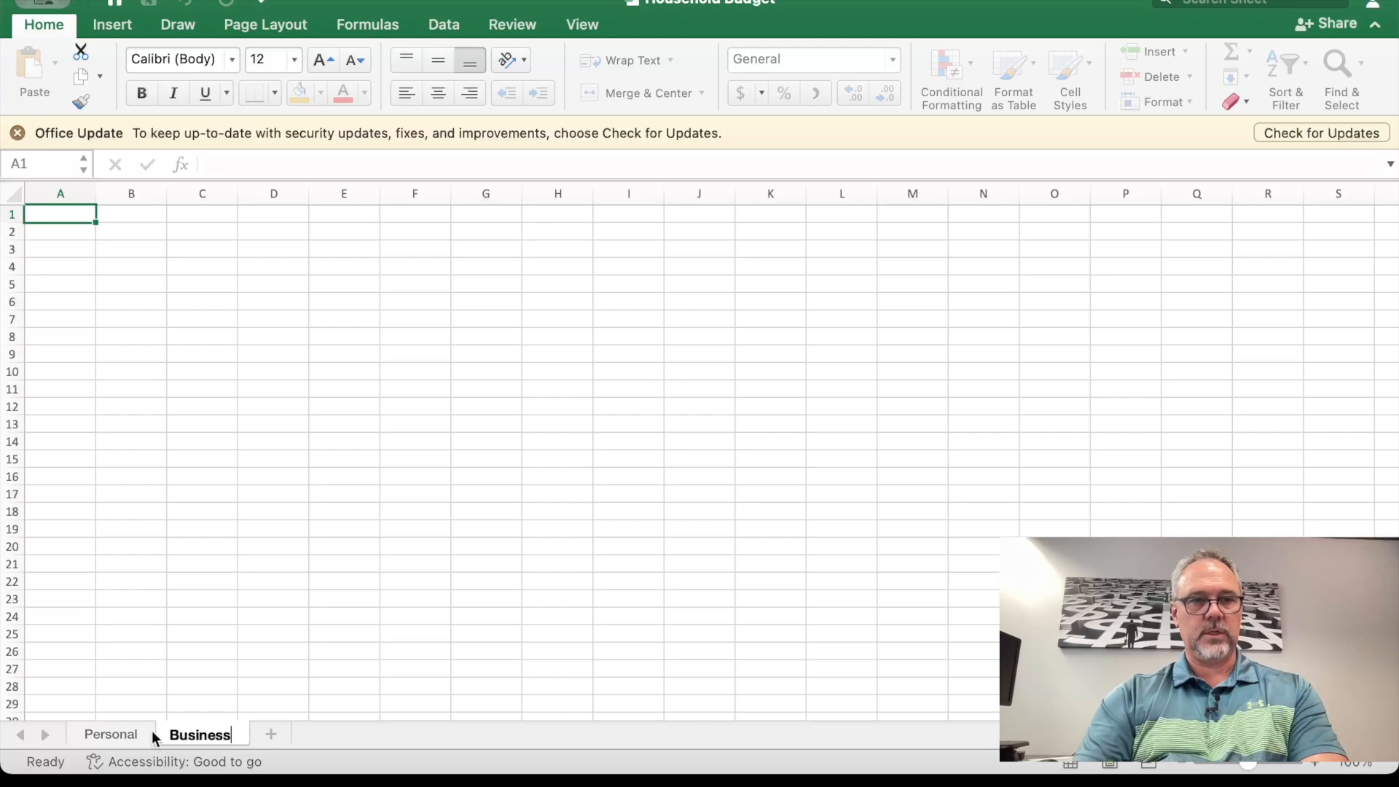
click(131, 738)
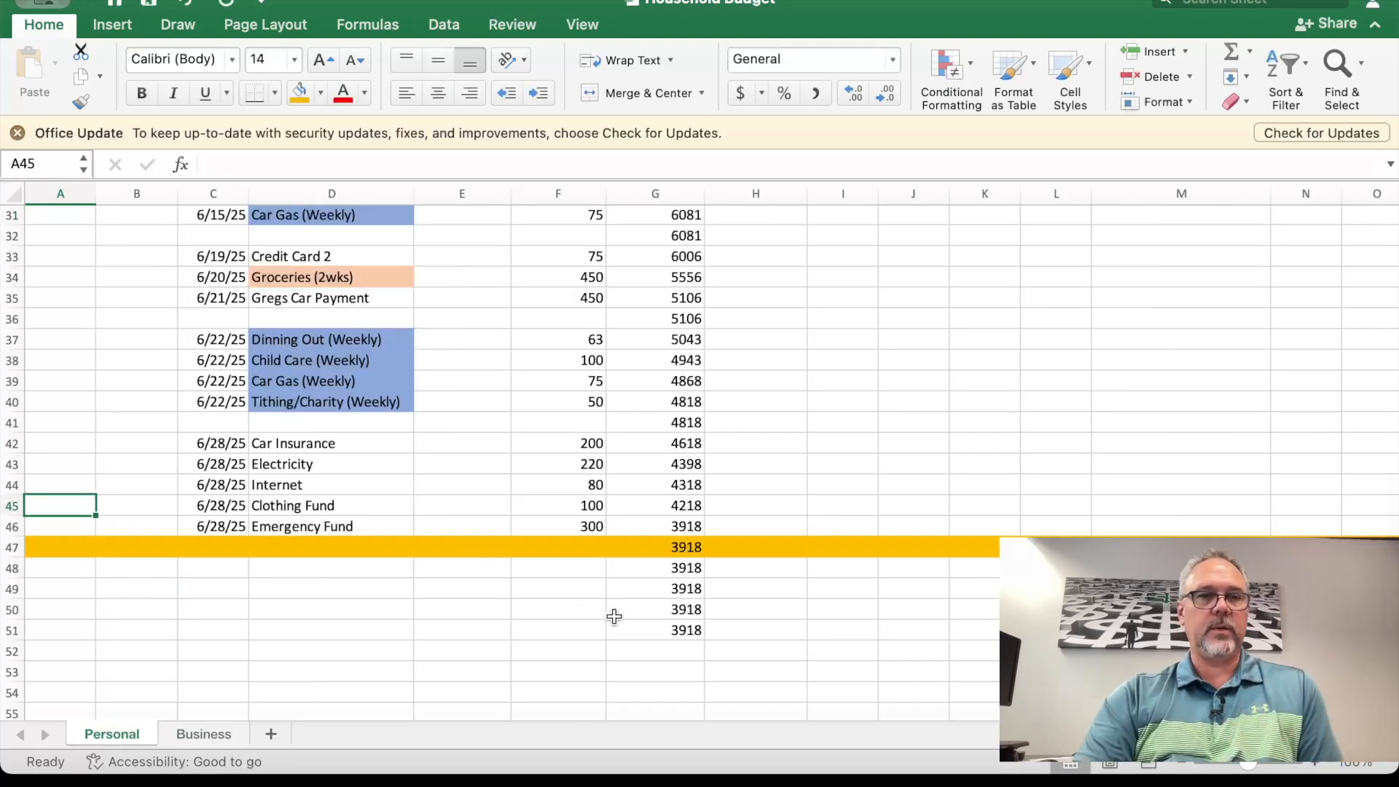
Step: Fill header row 2, with the Check #, Date and Name headings, in the same orange as row 47
scroll(131, 576, up, 10)
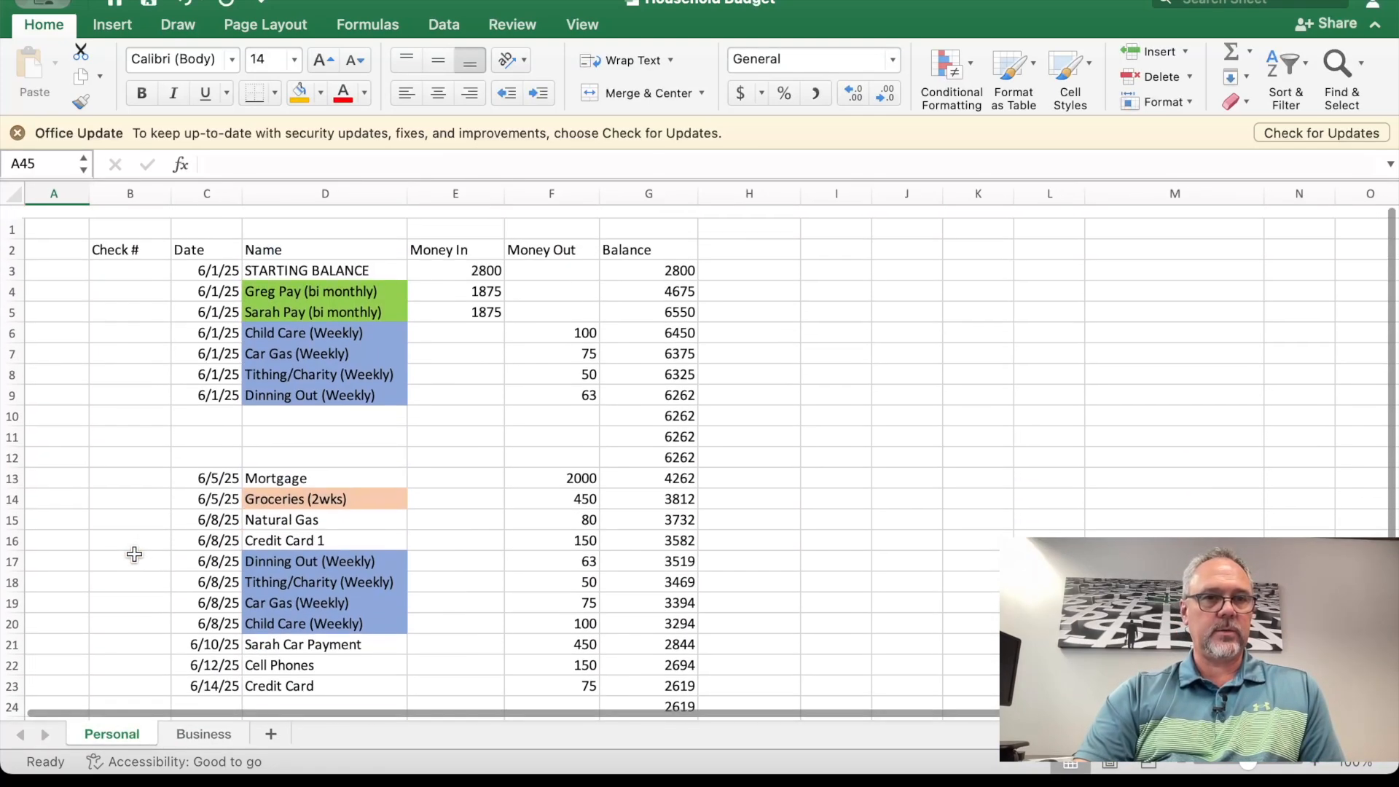
scroll(153, 465, down, 1)
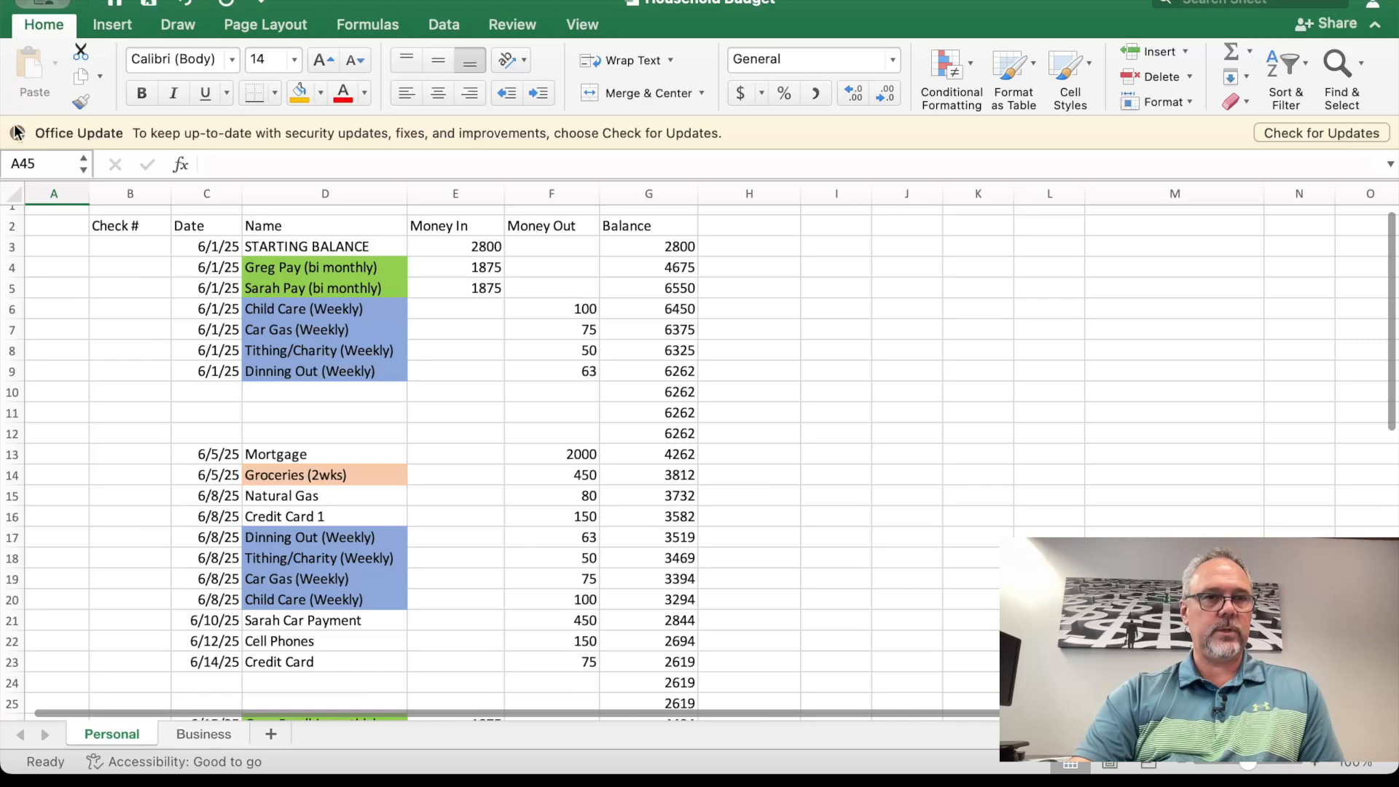
click(9, 225)
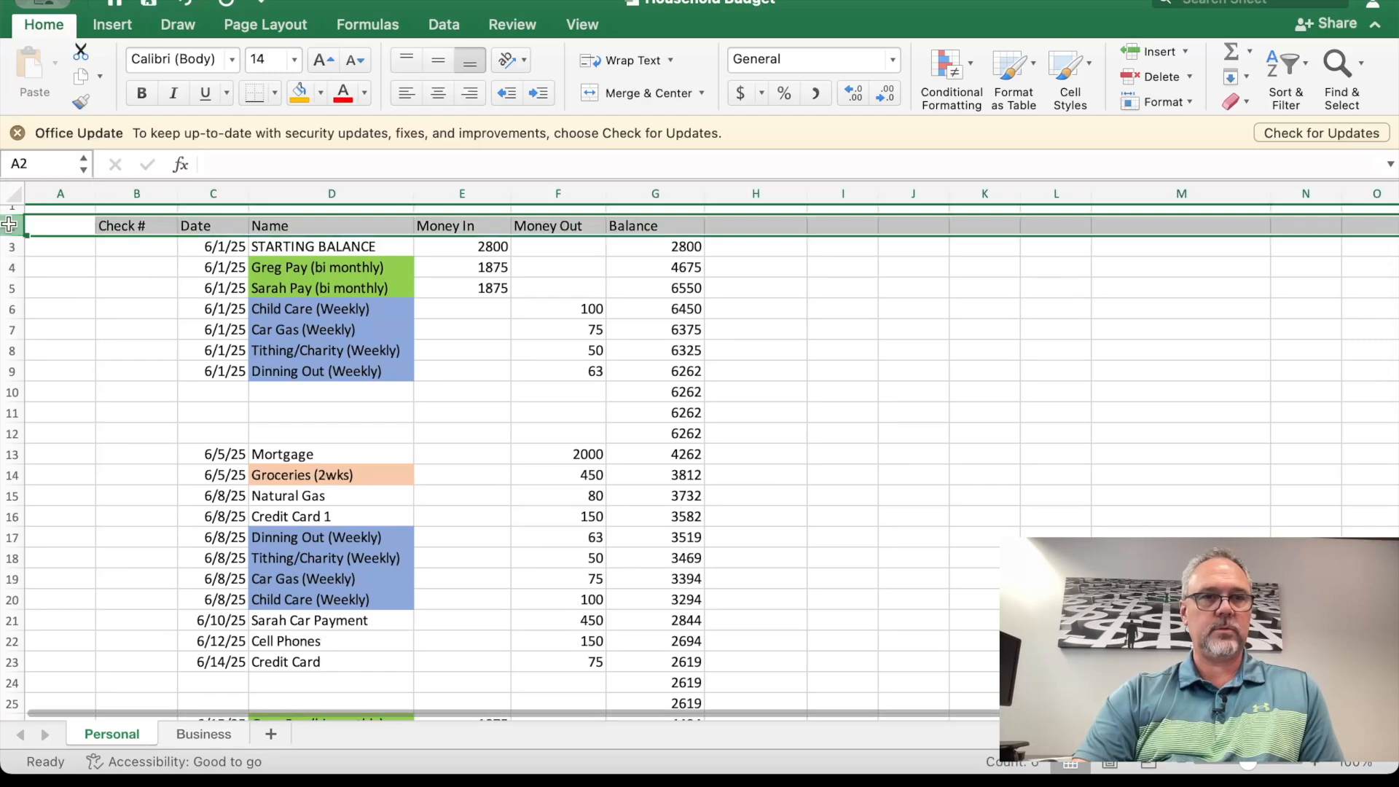
click(299, 93)
Step: Enter July 2025 in cell A47 of the orange divider row as the label for the new month
scroll(134, 413, down, 2)
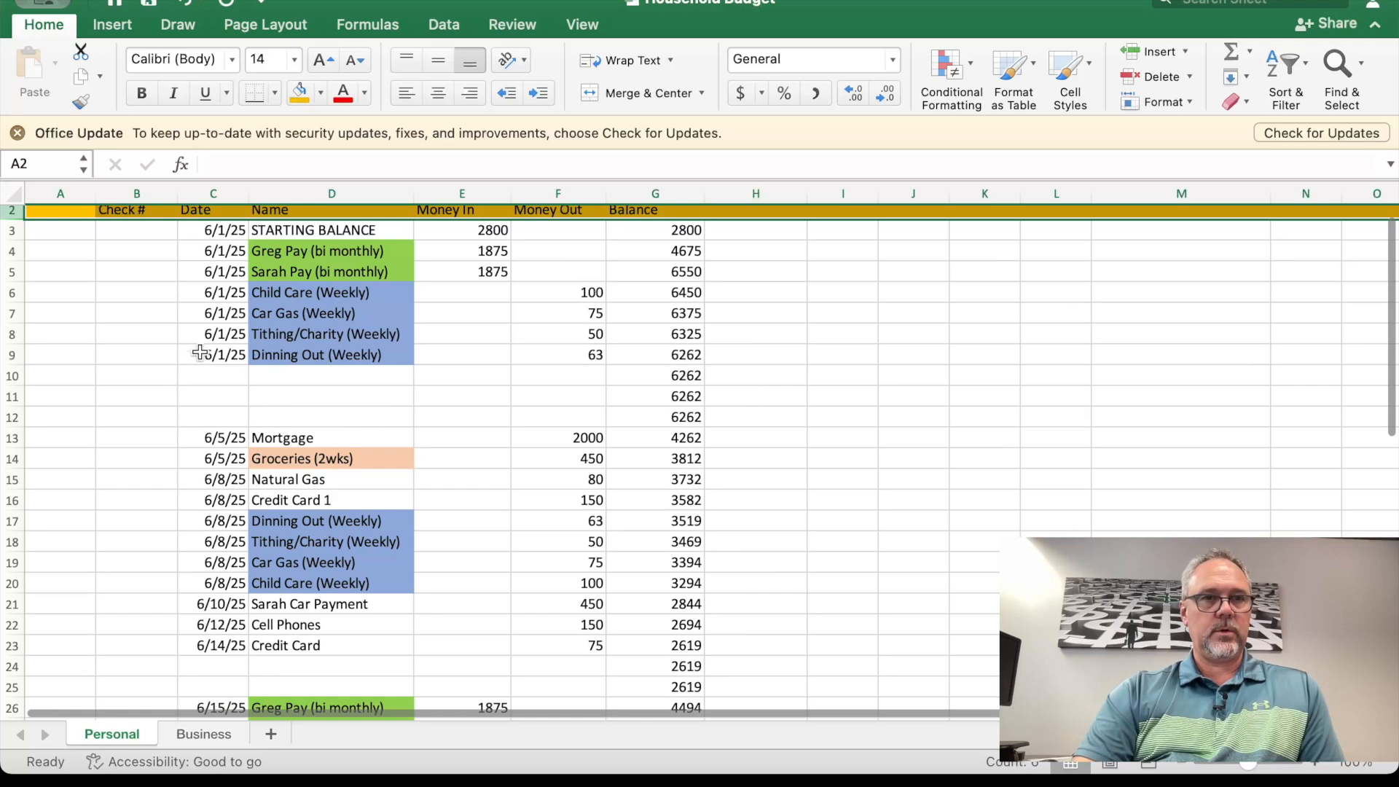
scroll(213, 287, down, 10)
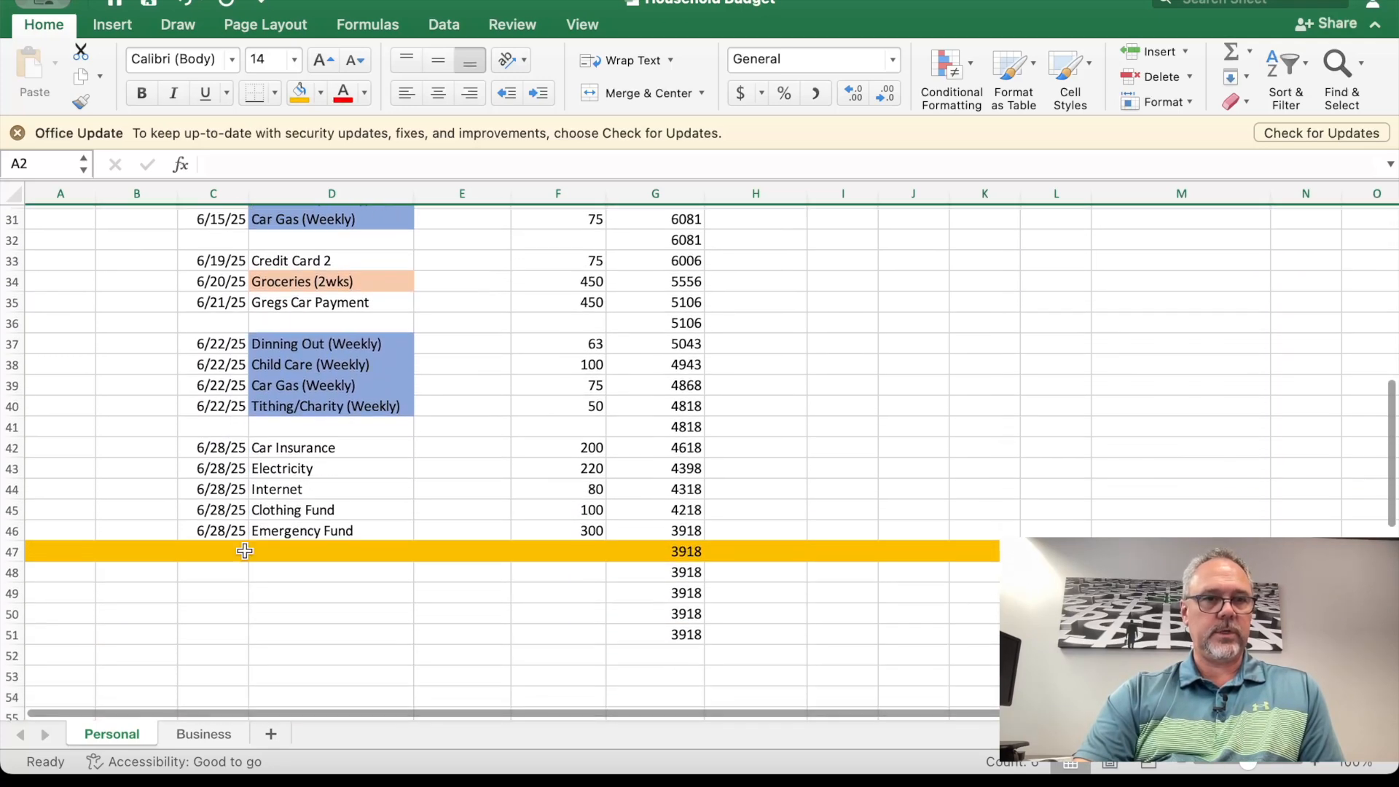
click(199, 531)
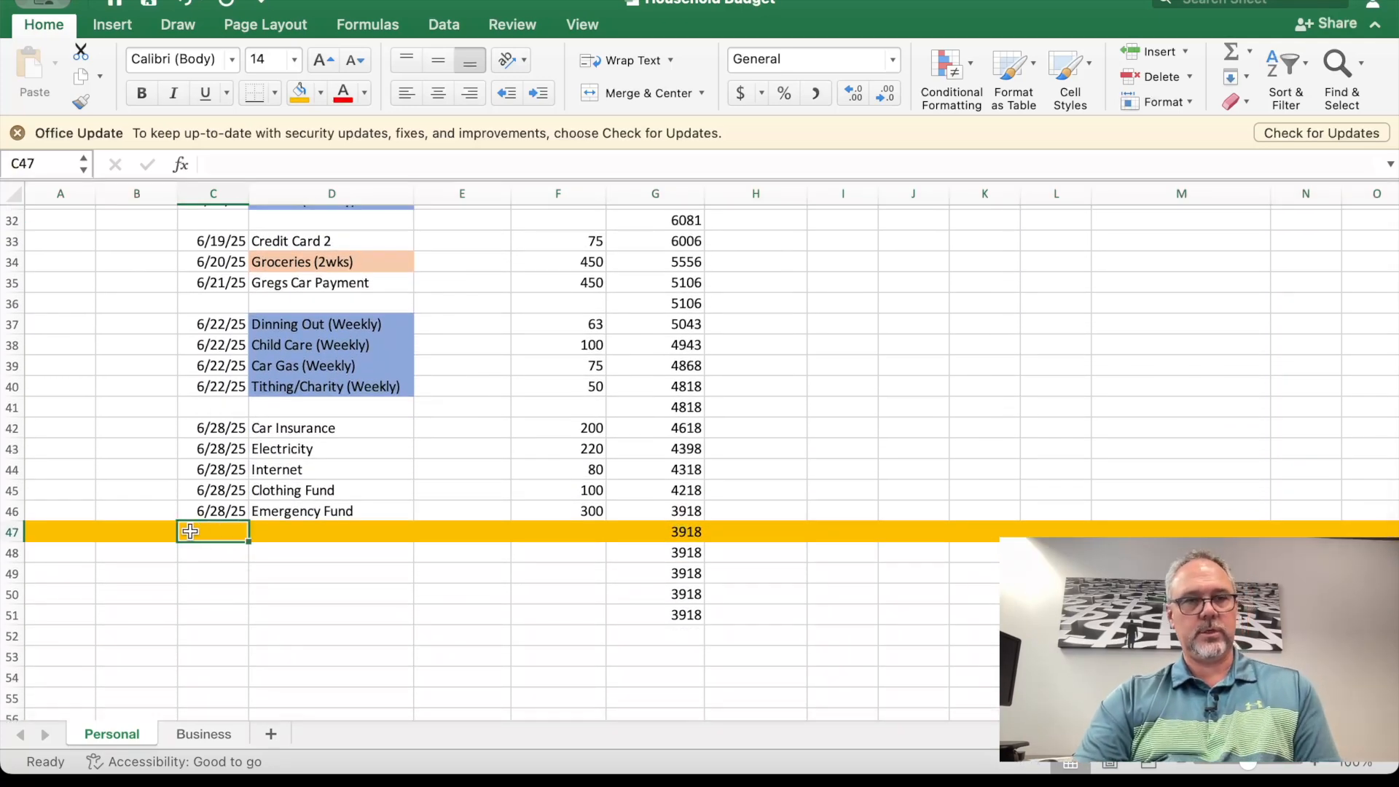
click(83, 535)
text(July 2025)
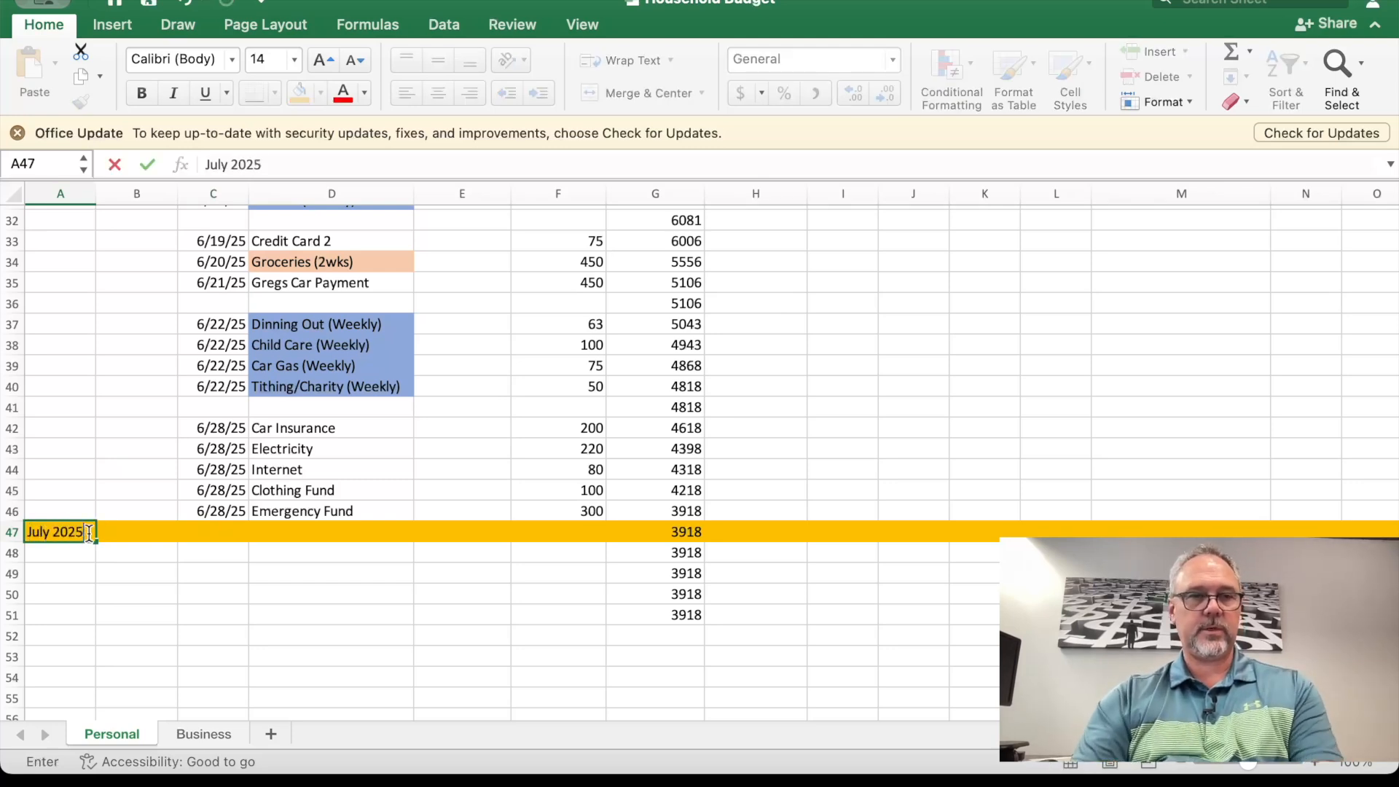
click(278, 596)
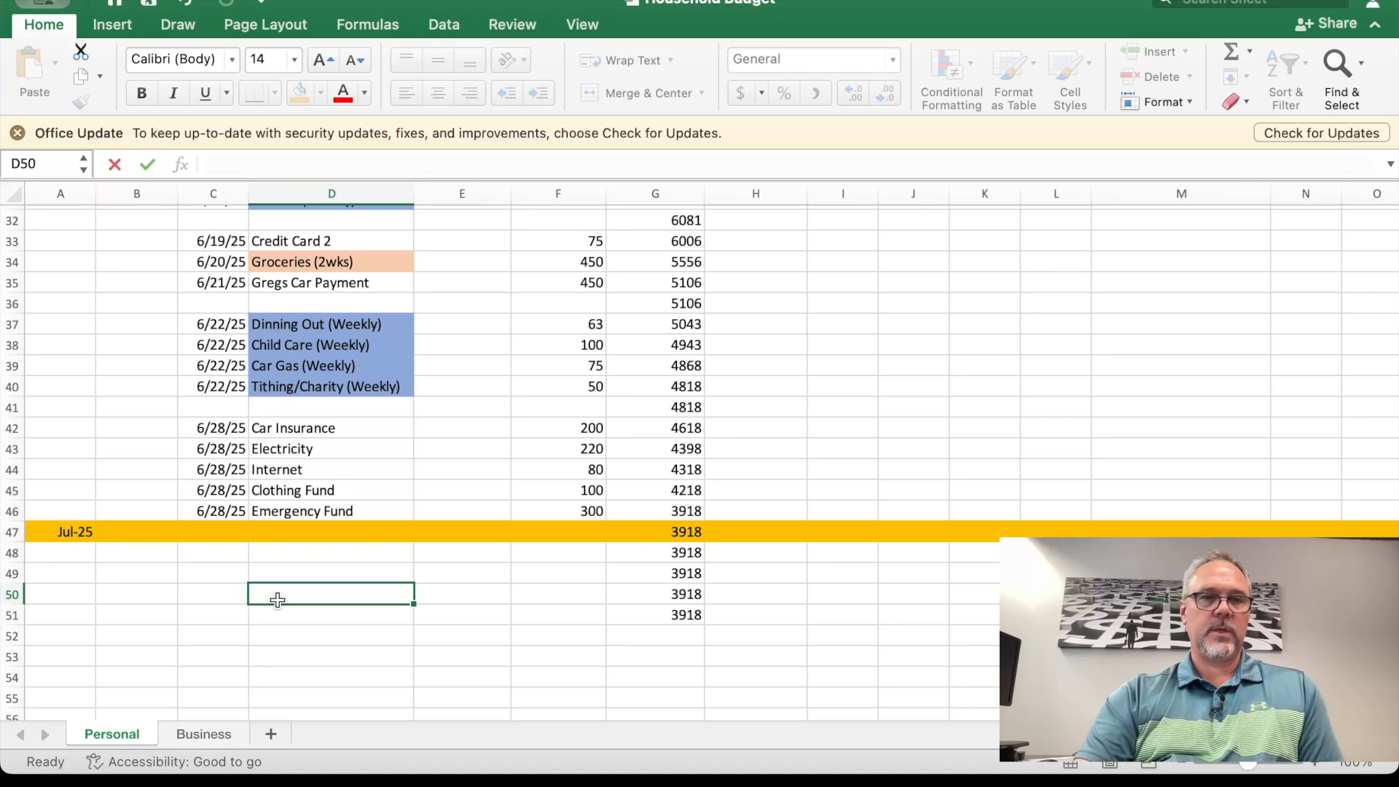
Step: Copy the June dates, names and amounts in C3:F46 and paste them starting at cell C48, below the July row
scroll(840, 459, up, 15)
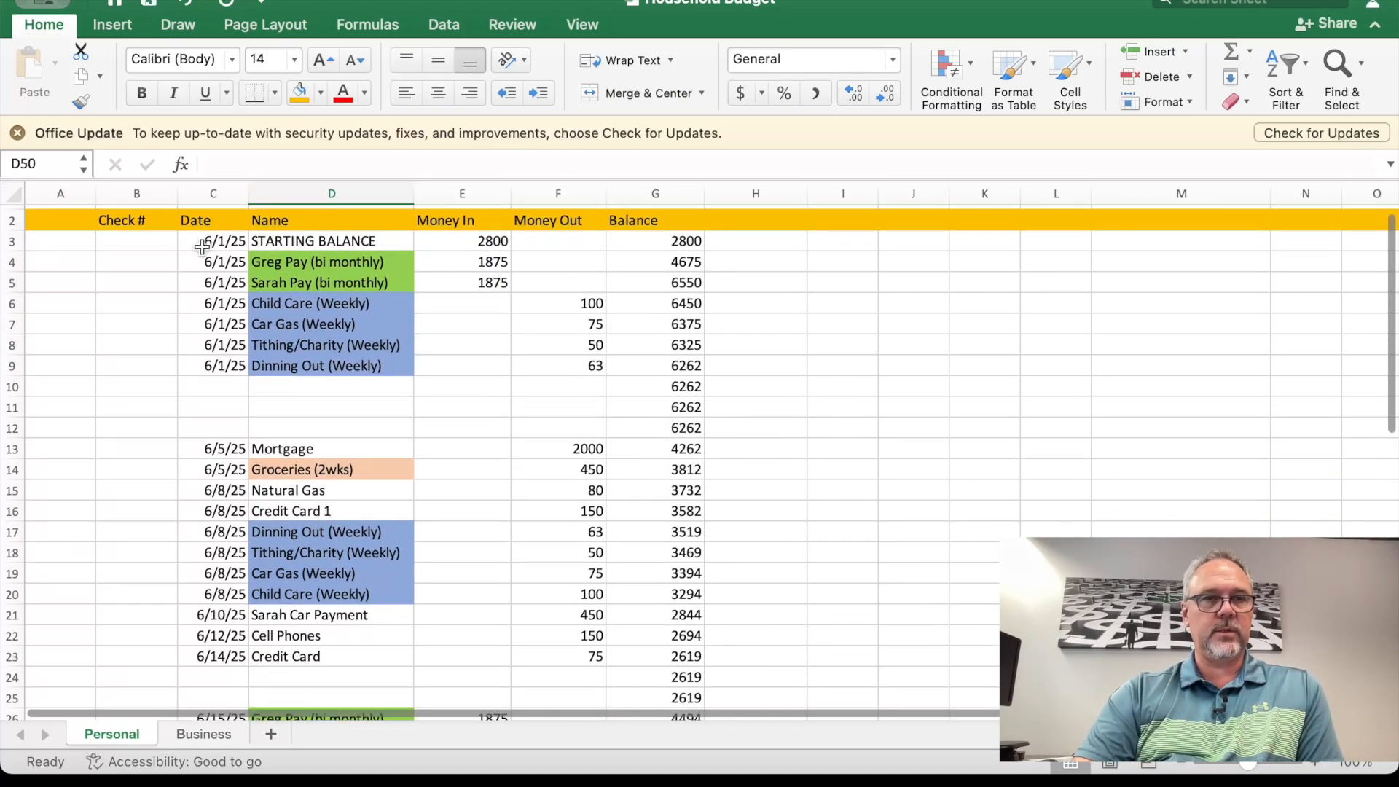
drag(212, 243, 584, 558)
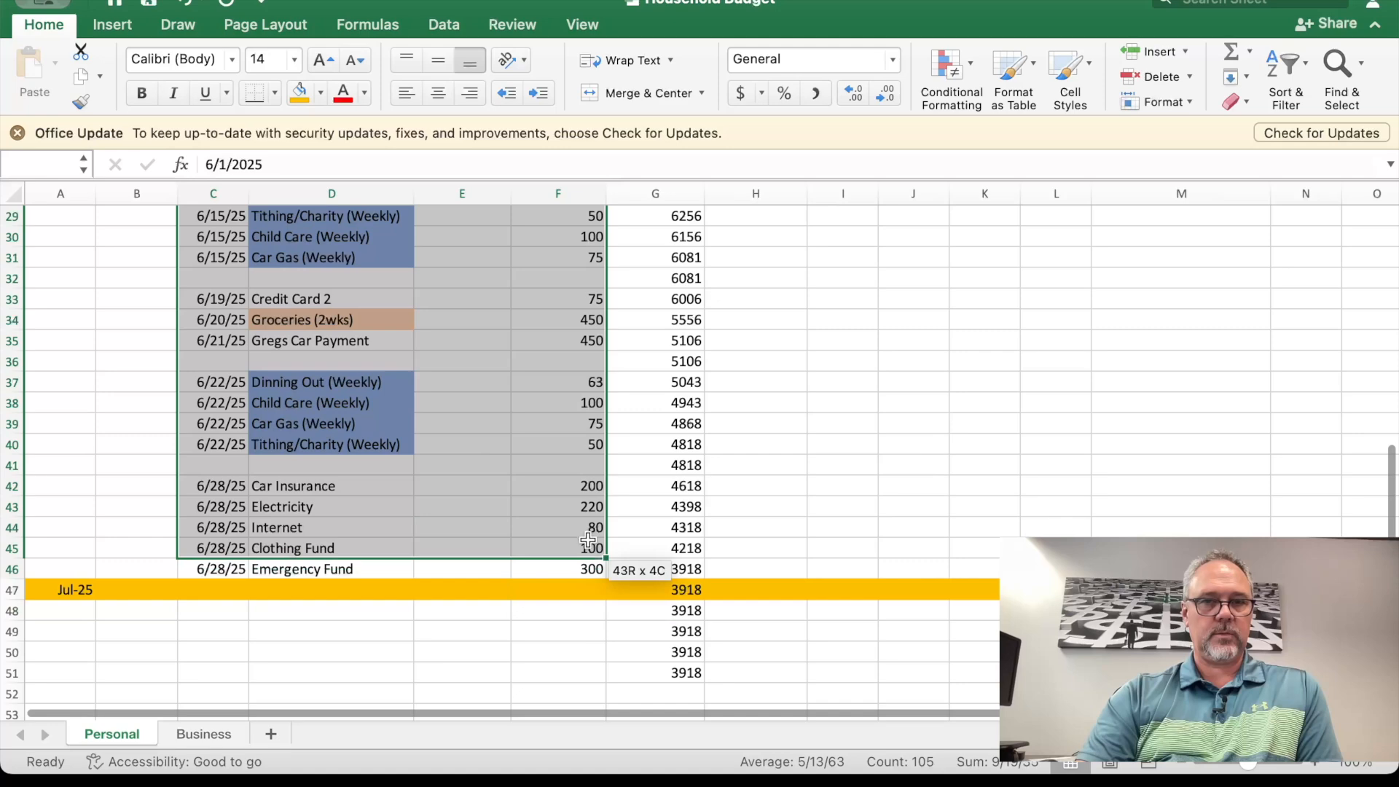
right_click(562, 535)
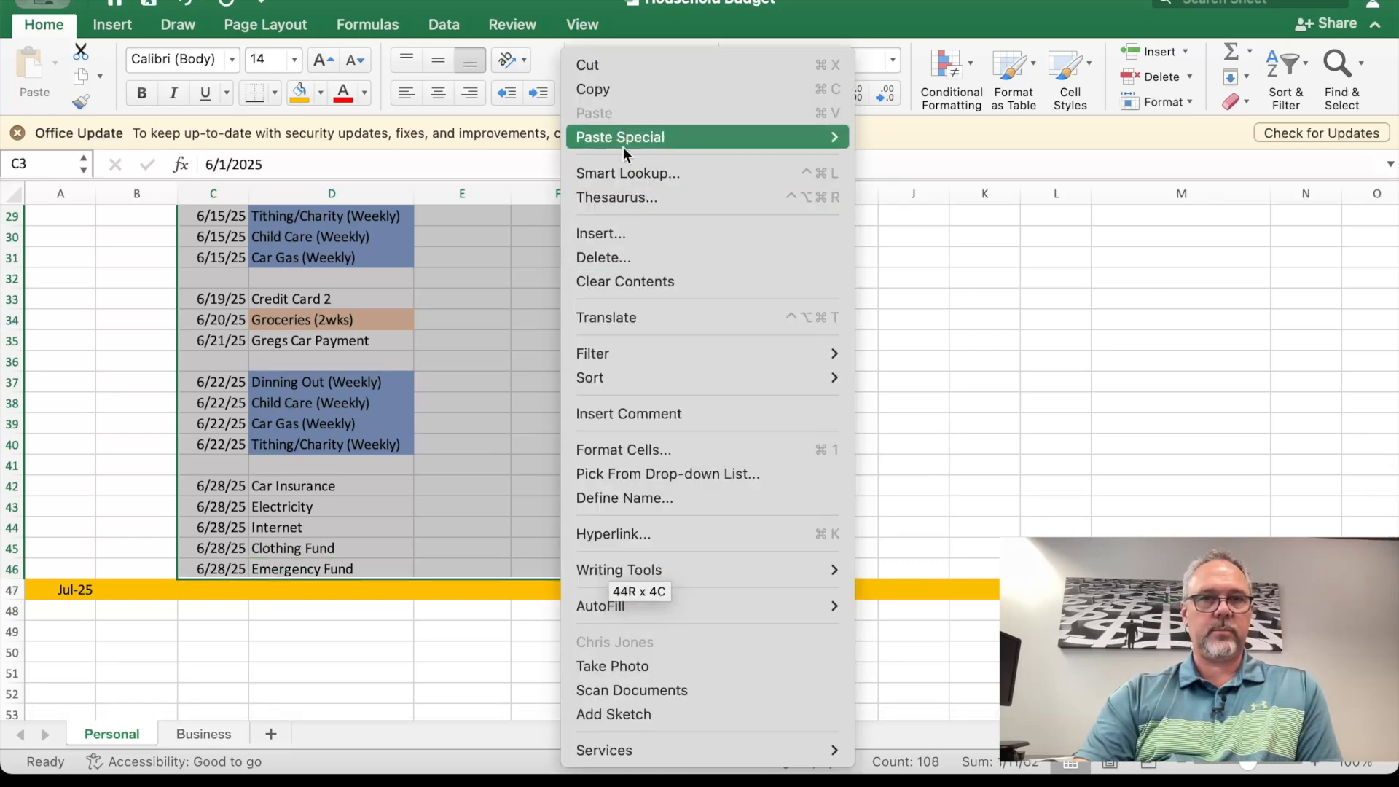
click(618, 91)
scroll(262, 620, up, 10)
scroll(273, 635, down, 10)
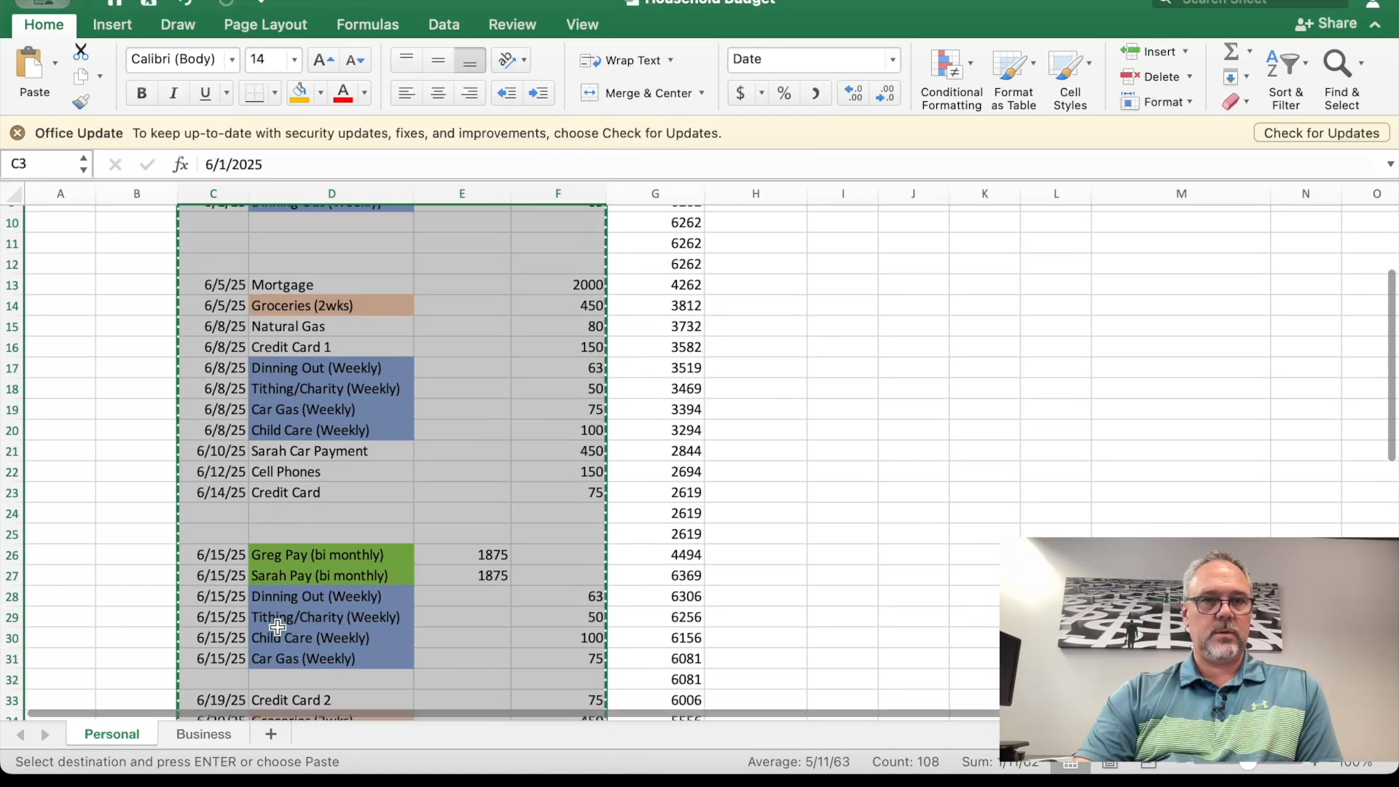
click(224, 462)
right_click(223, 462)
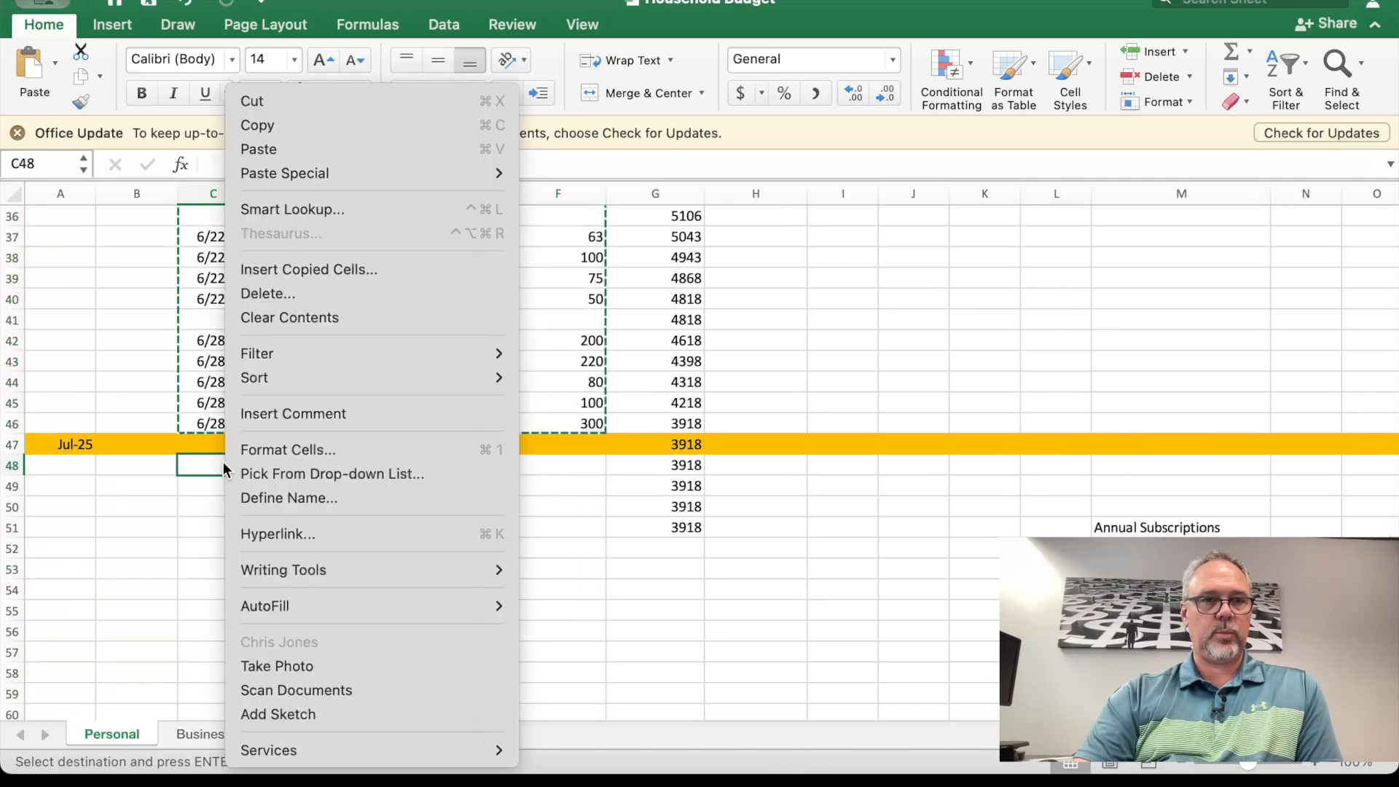
click(292, 152)
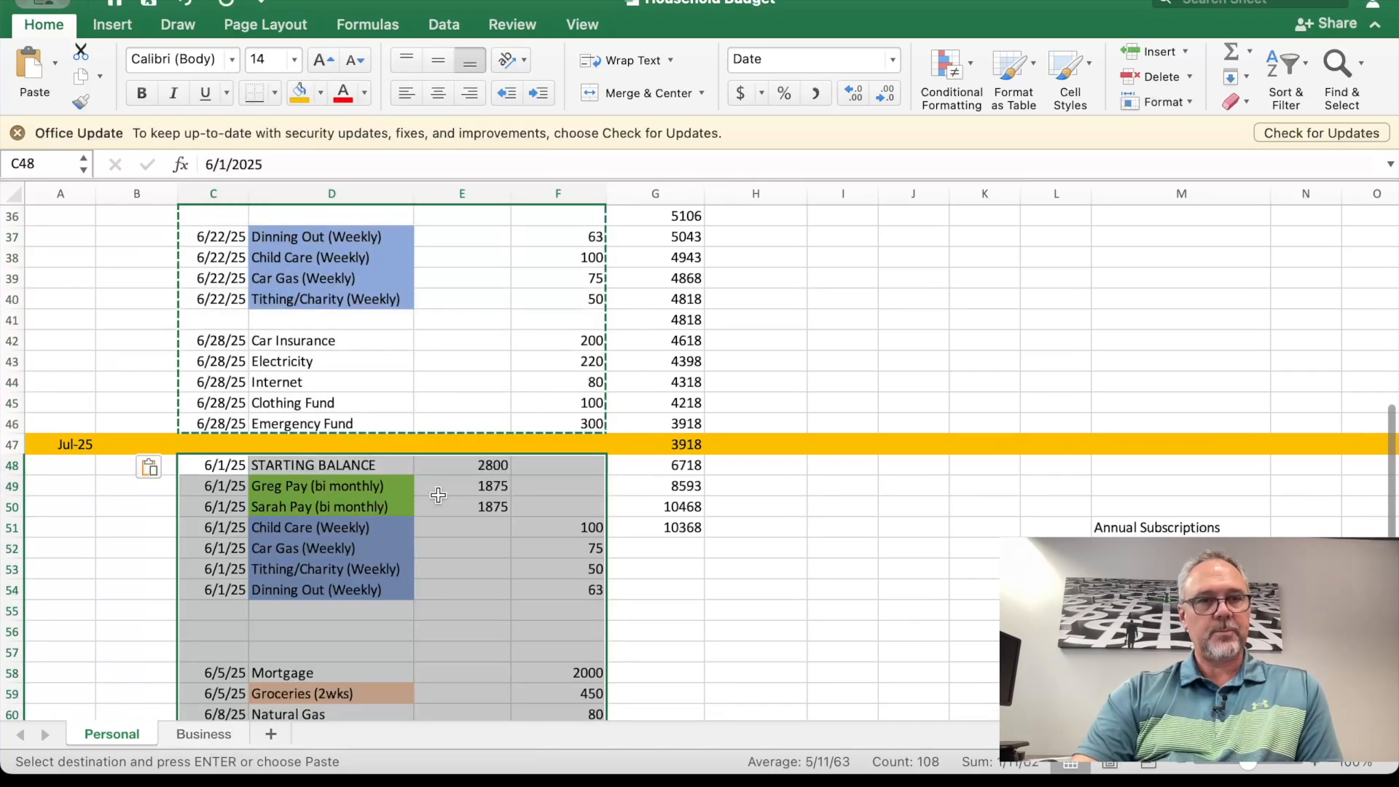
click(467, 586)
Step: Delete the June dates from the pasted July entries in cells C48 to C91
drag(227, 465, 244, 689)
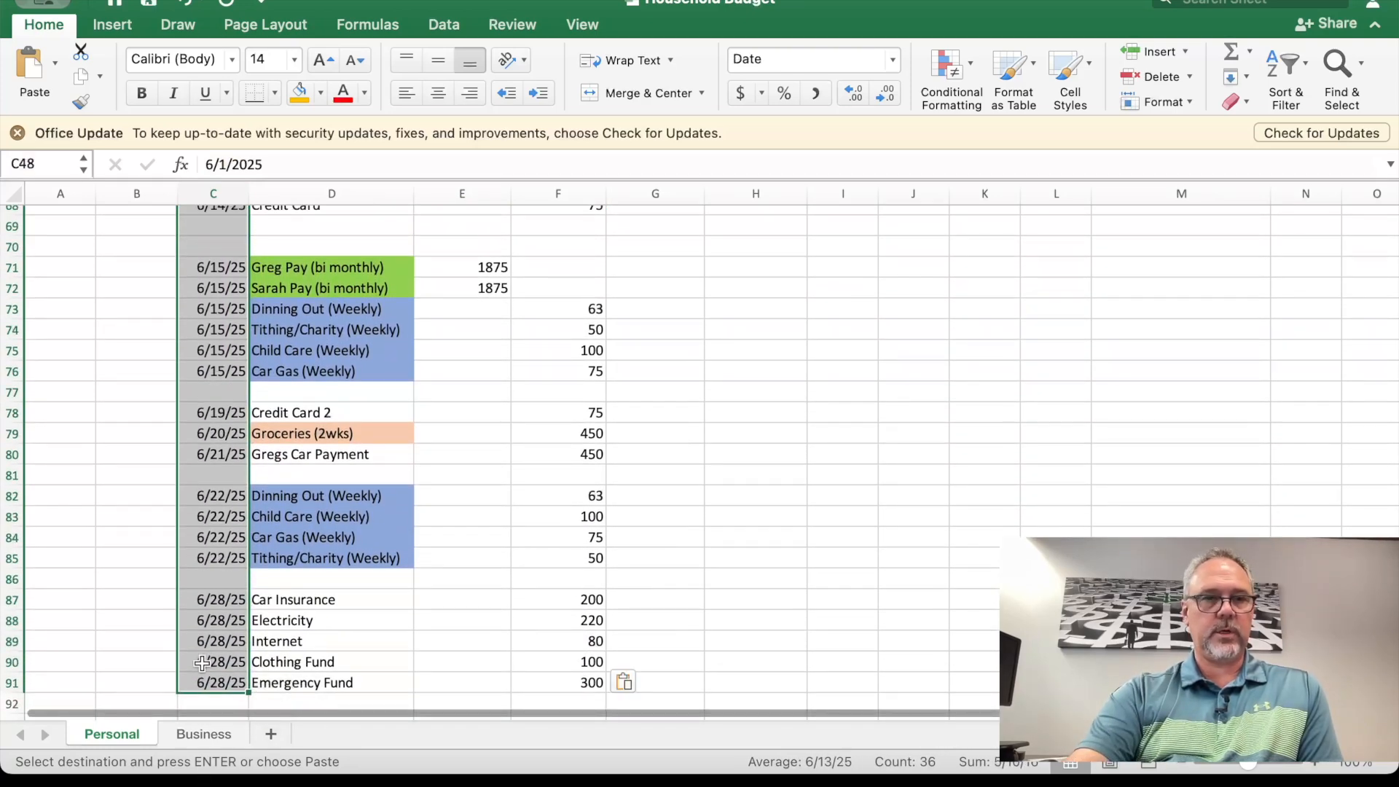
key(Delete)
scroll(202, 663, up, 10)
click(389, 624)
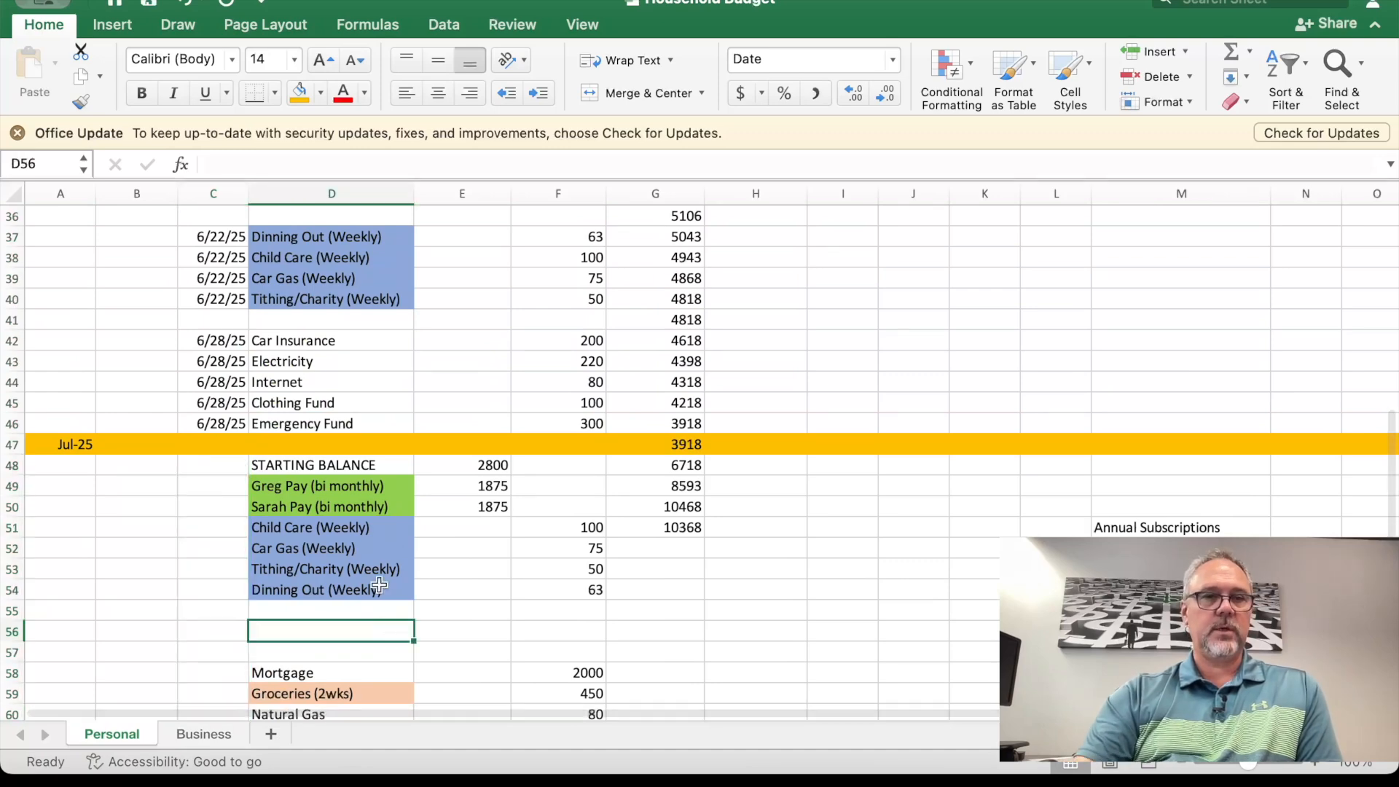
Step: Replace "(bi monthly)" with "1st" in the pay entry's name in cell D49
click(370, 487)
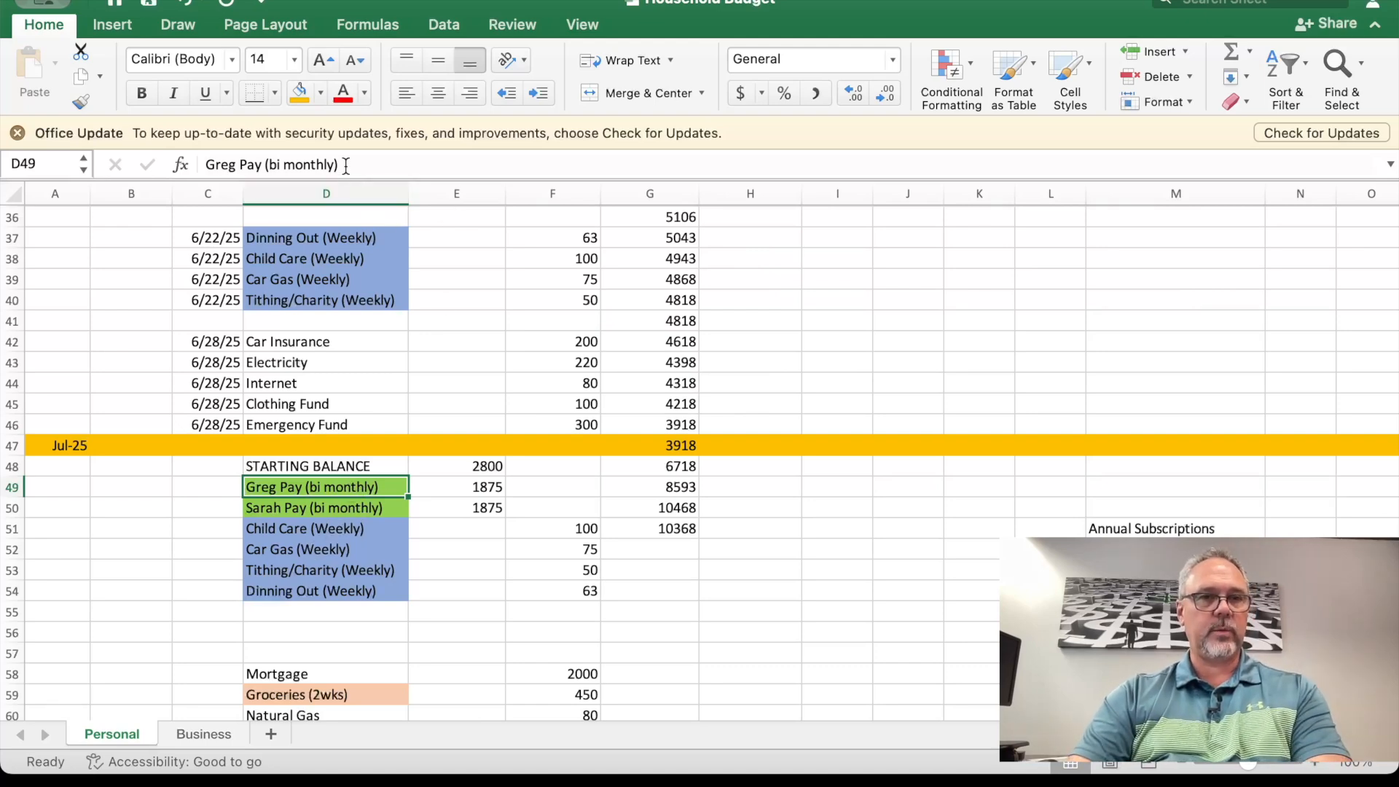
drag(346, 165, 270, 170)
text(1)
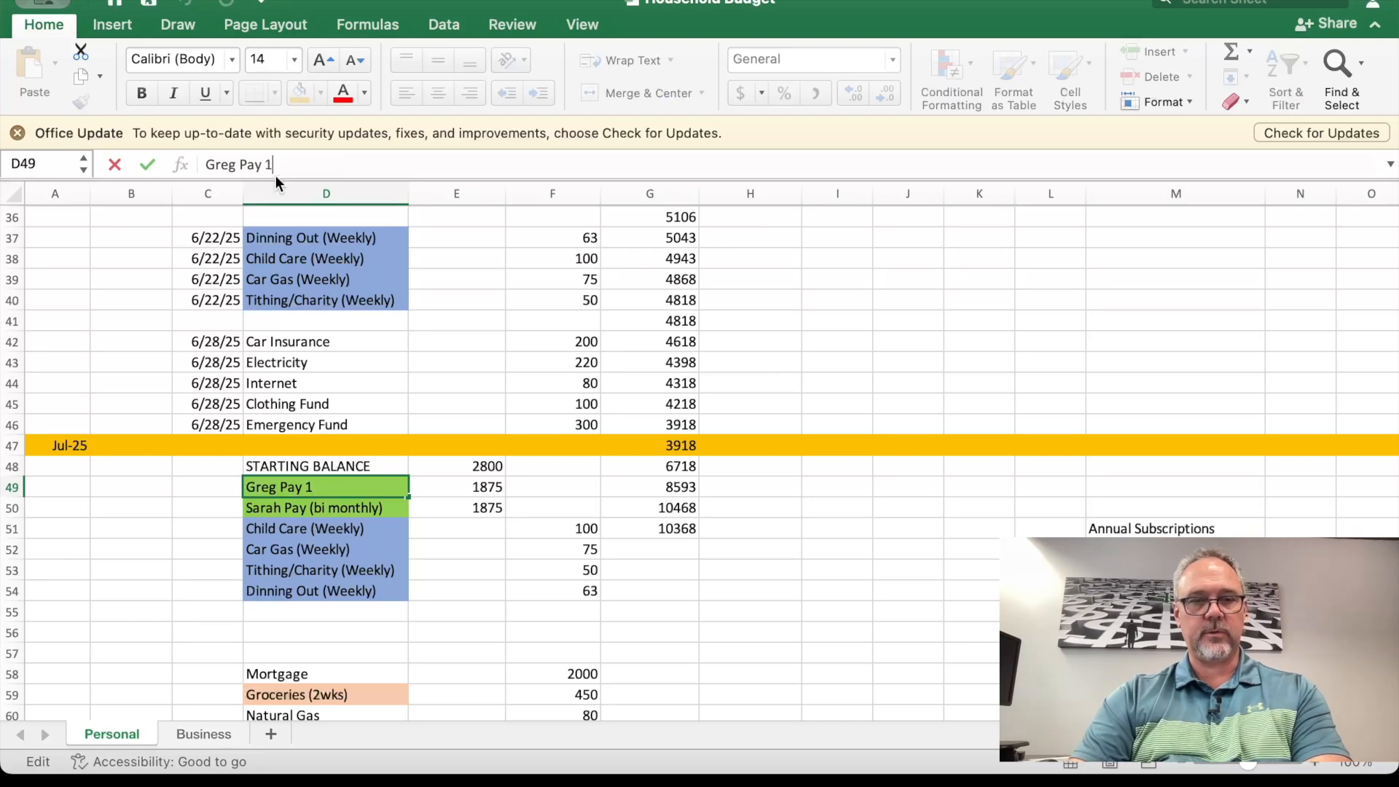
text(st)
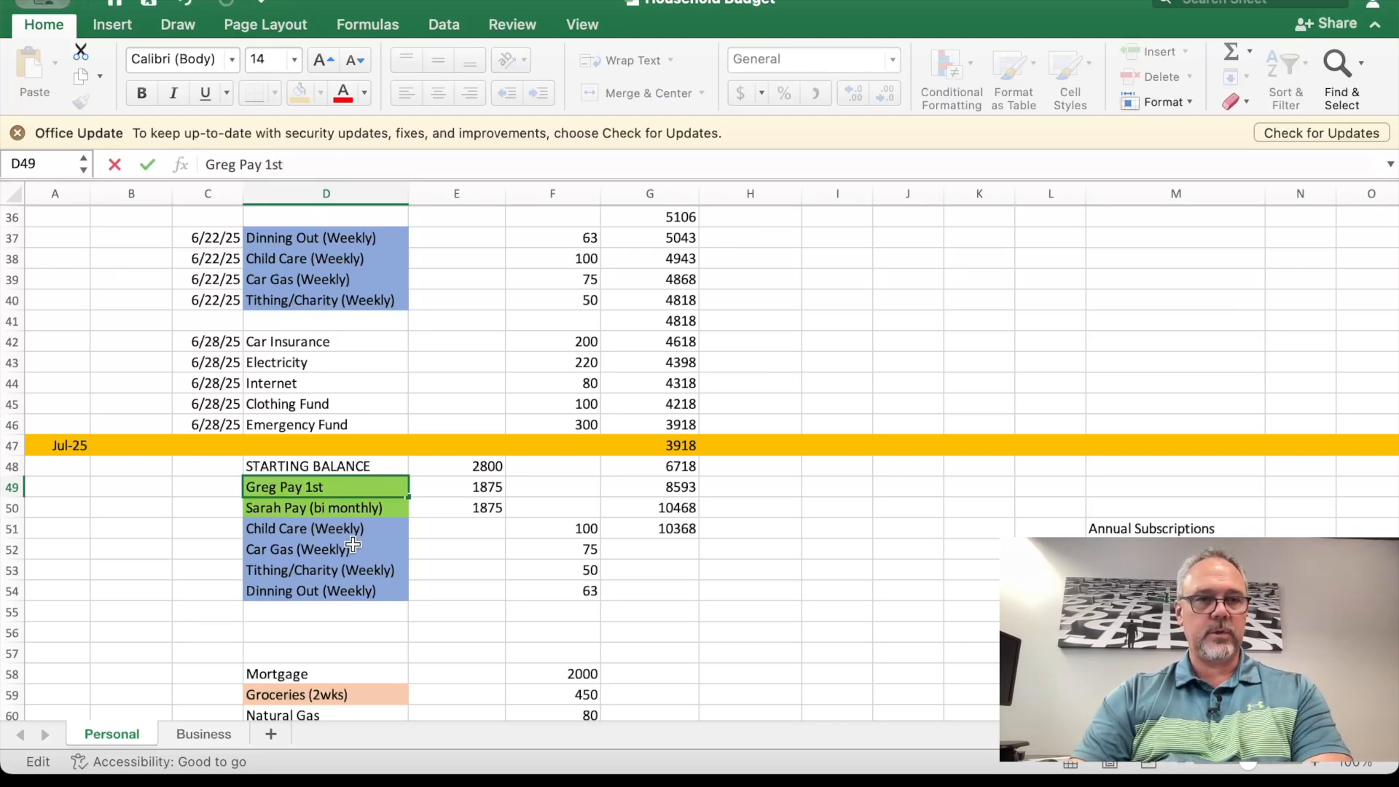
click(427, 559)
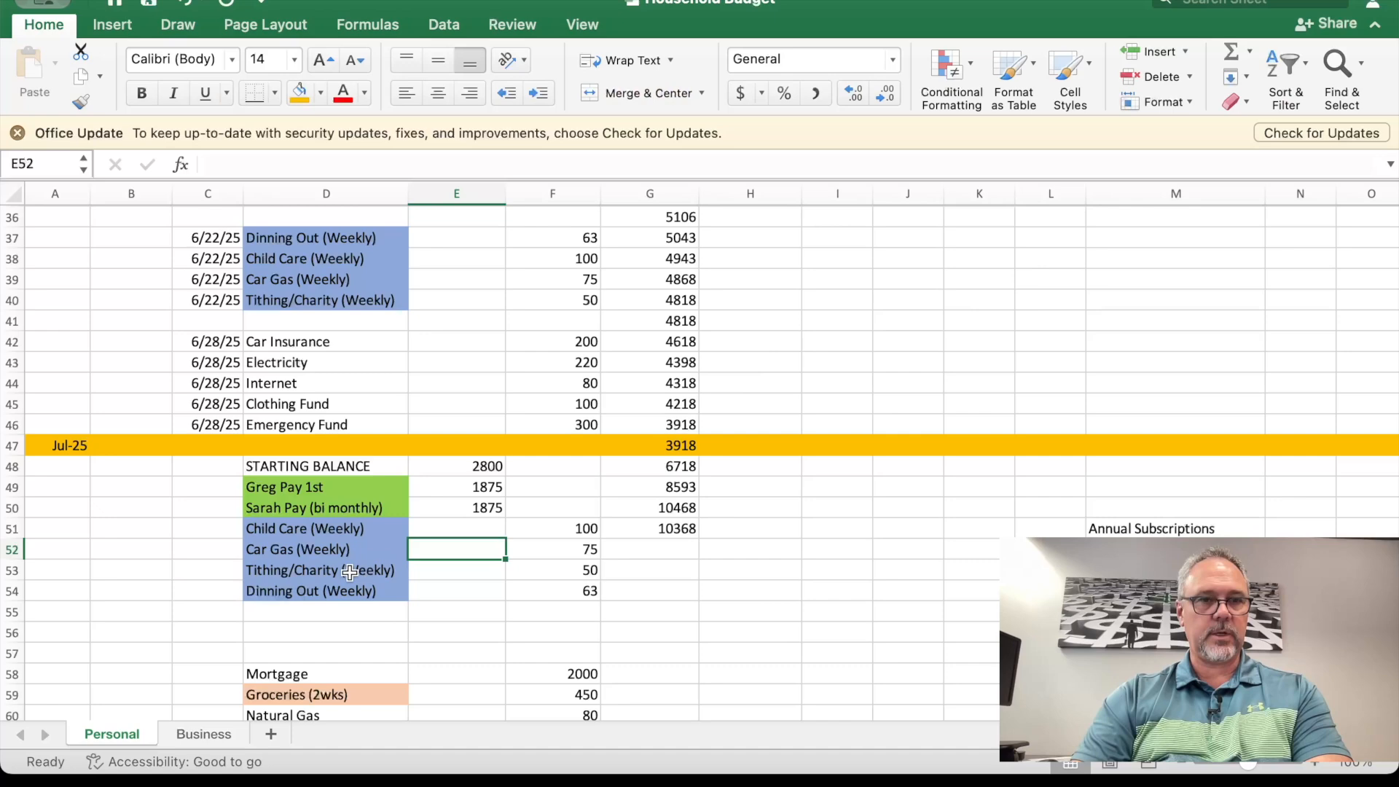
scroll(348, 603, down, 6)
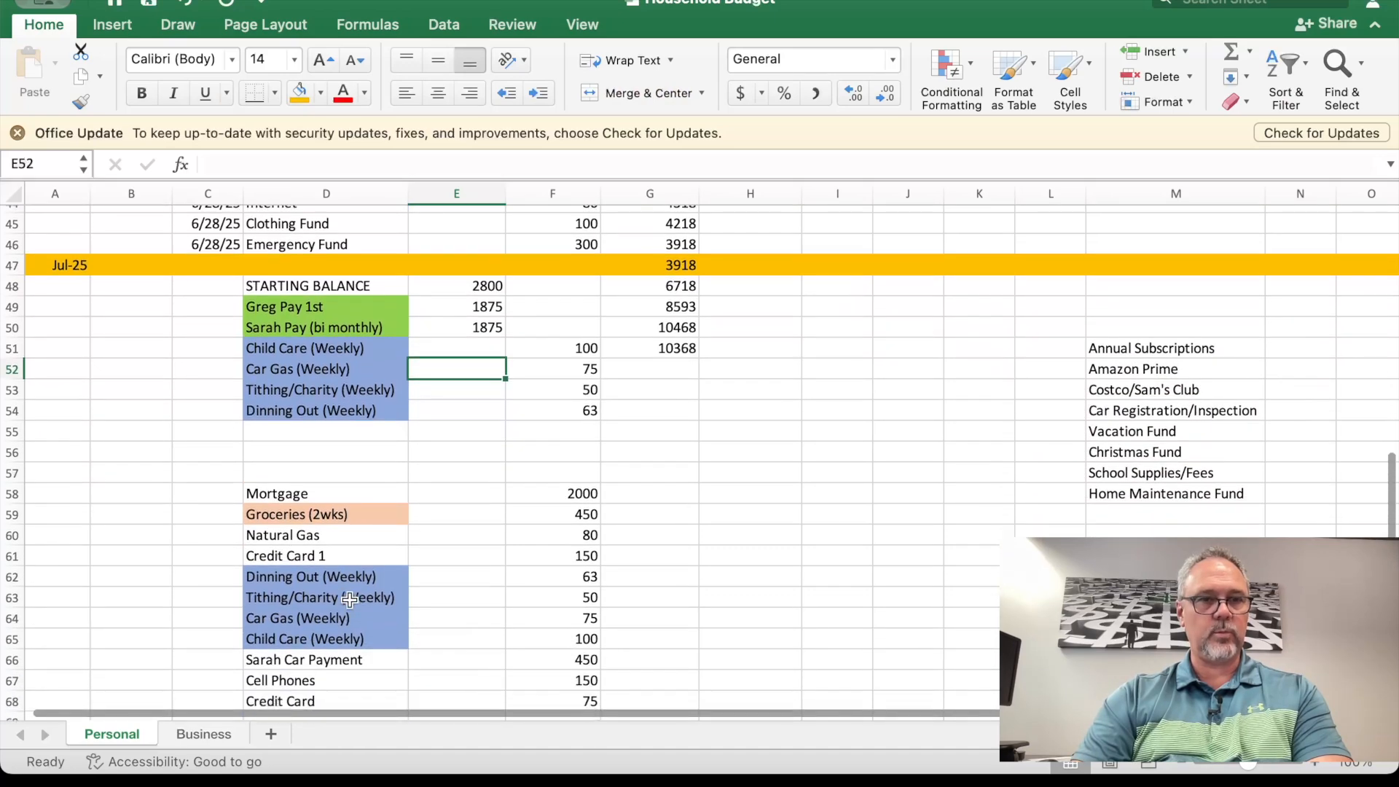
Step: Append "15th" to the Natural Gas entry's name in cell D60 of the July section
scroll(350, 599, down, 1)
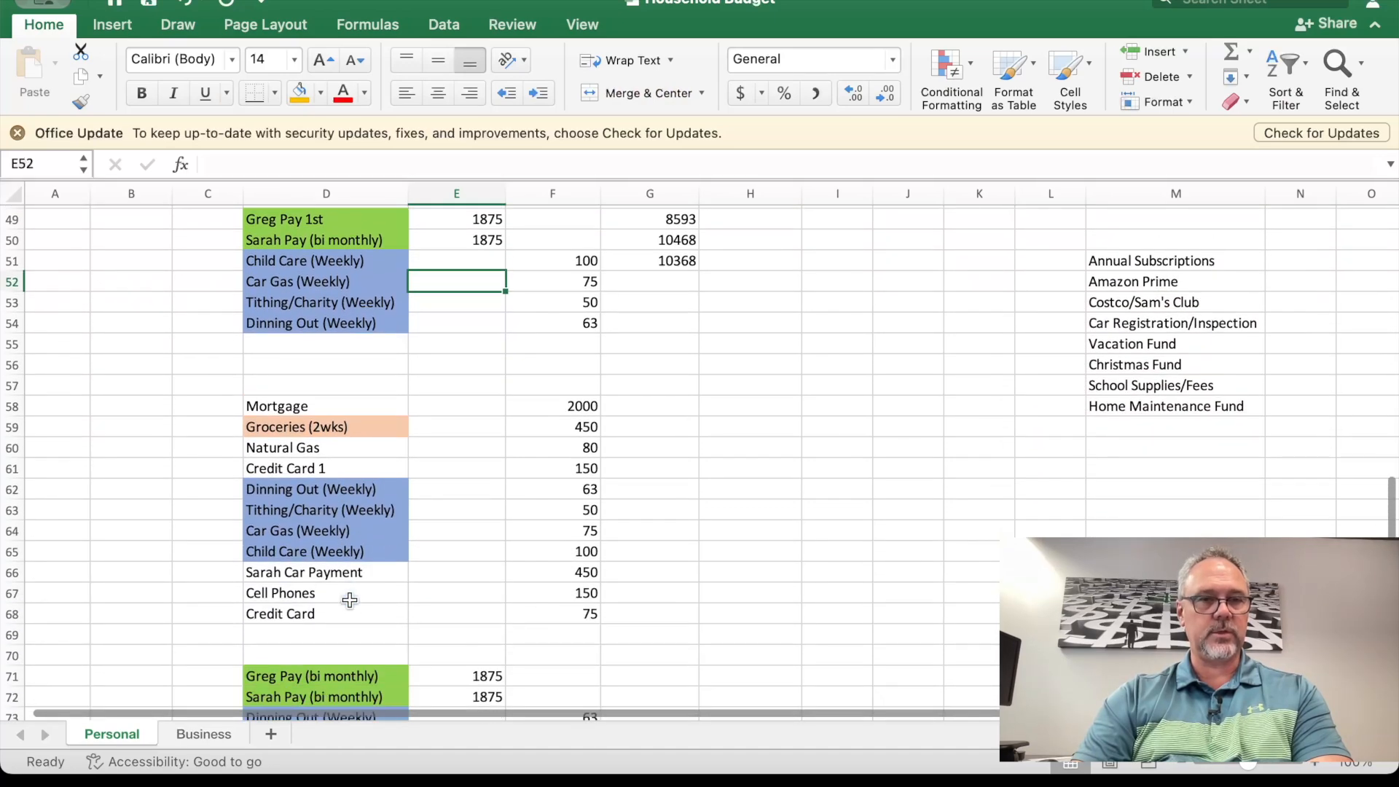
click(344, 452)
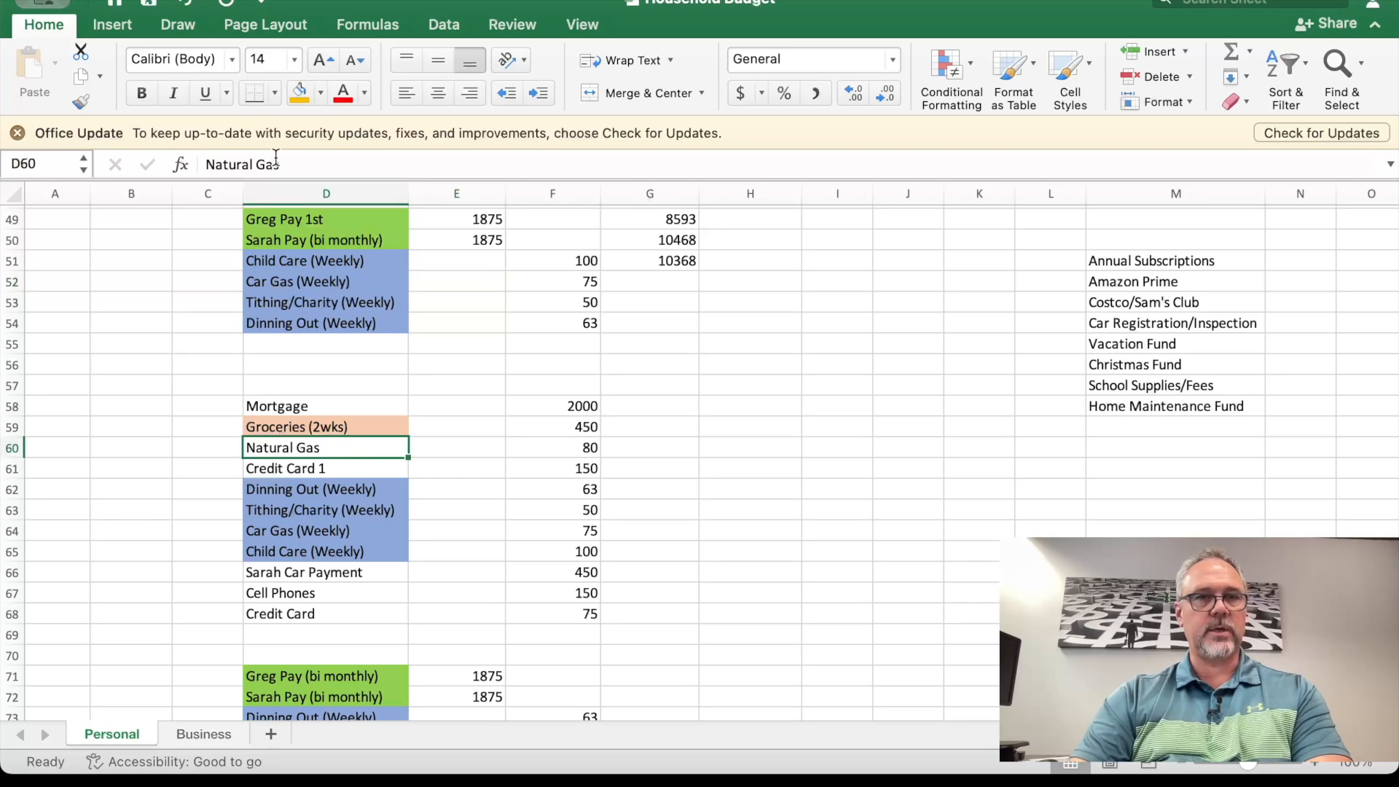
click(309, 167)
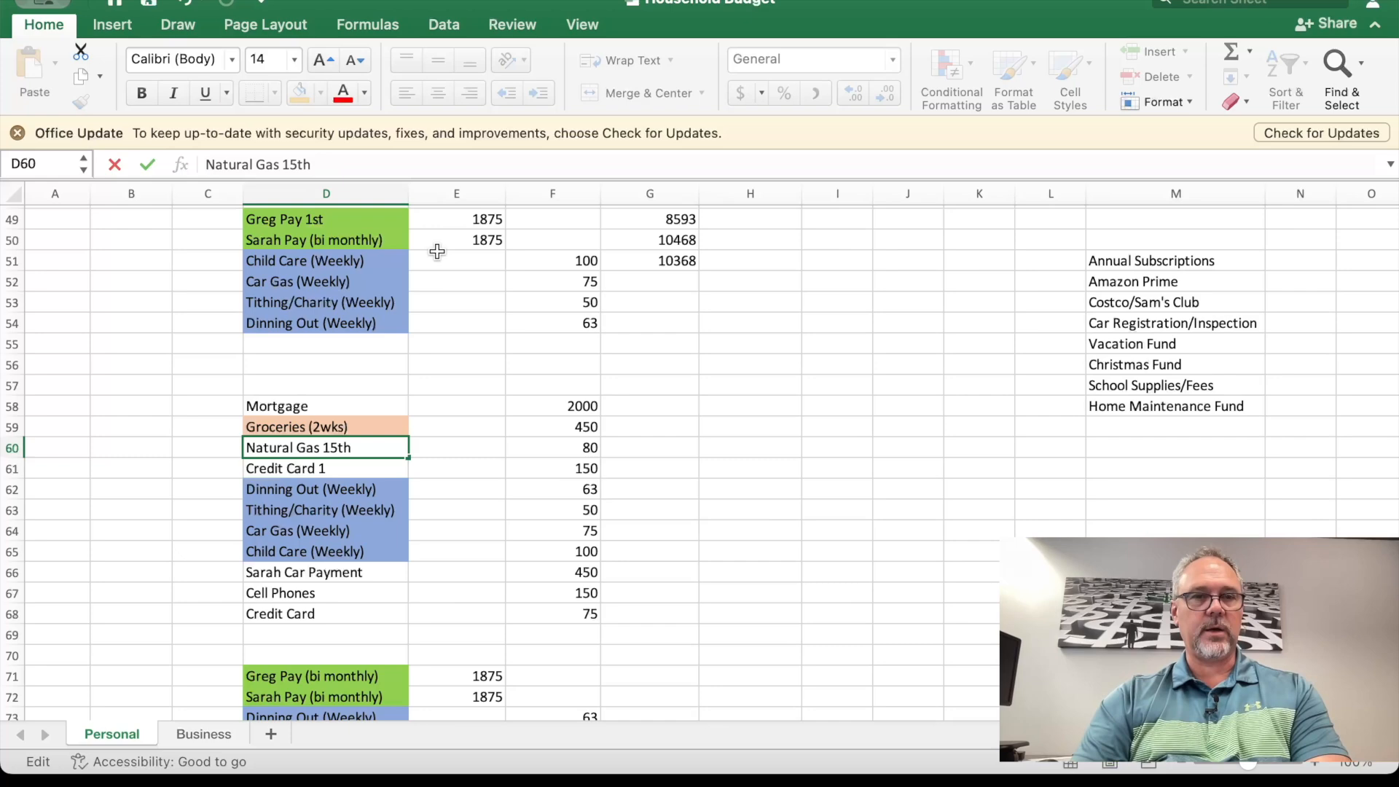
click(437, 508)
Step: Enter "Natural Gas 15th" as a note in cell J54, beside the July entries
scroll(206, 466, up, 5)
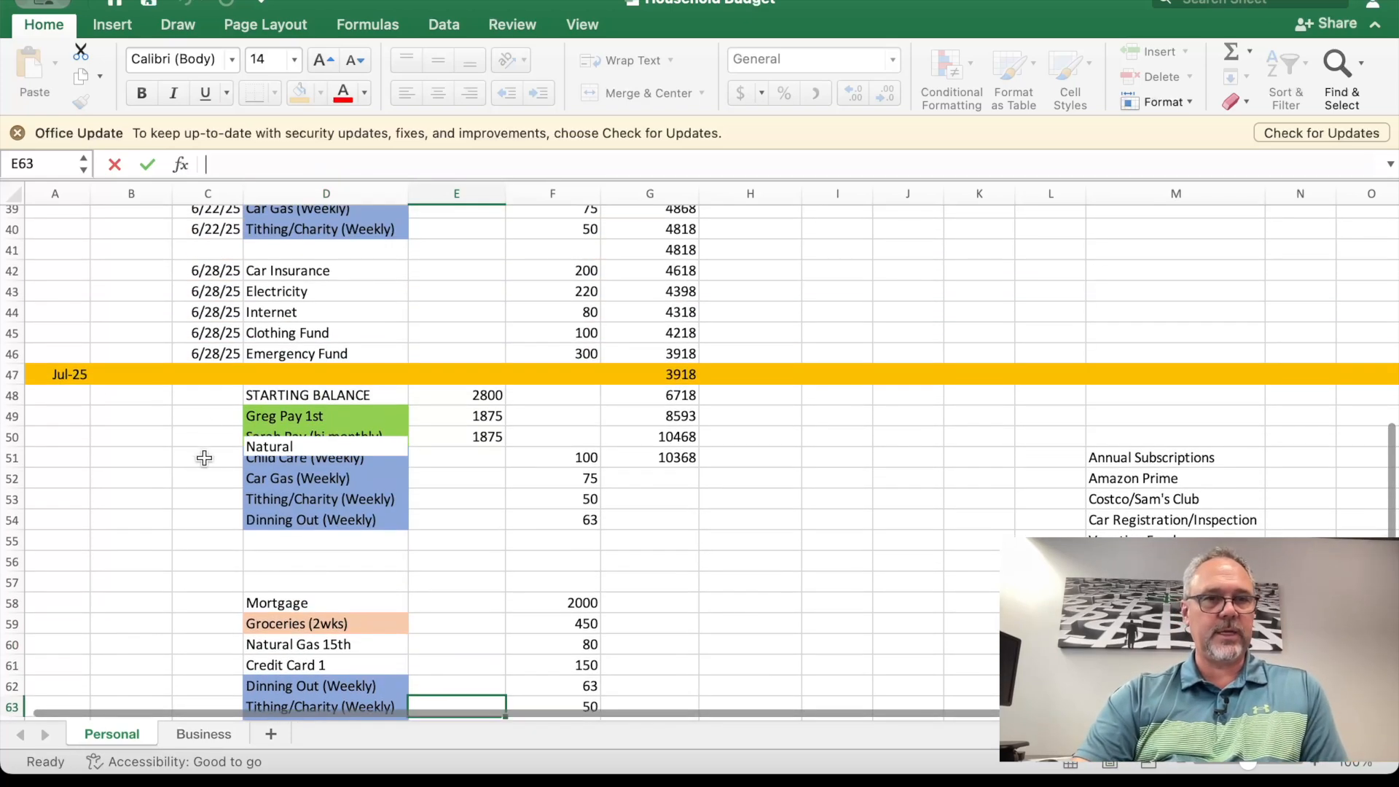
click(213, 459)
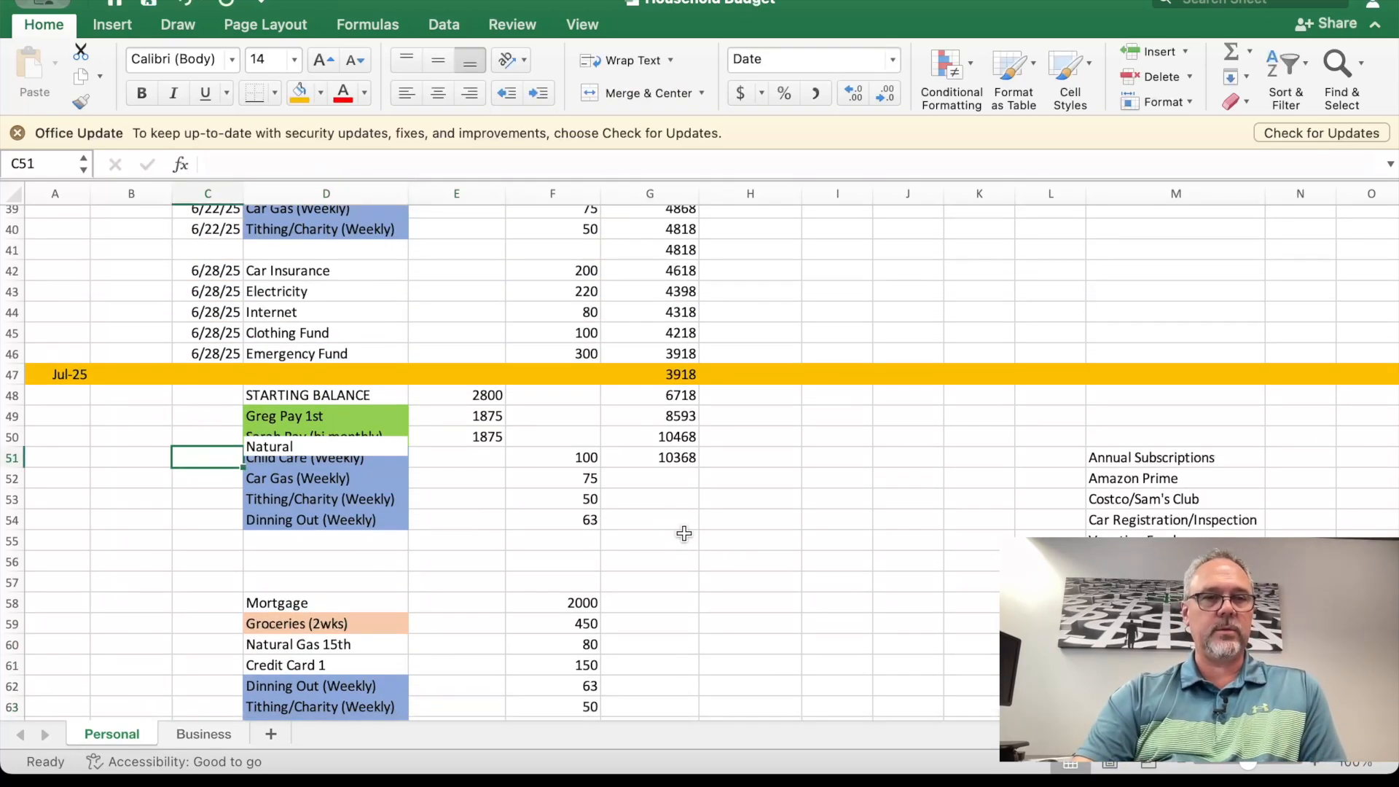
click(545, 525)
click(908, 515)
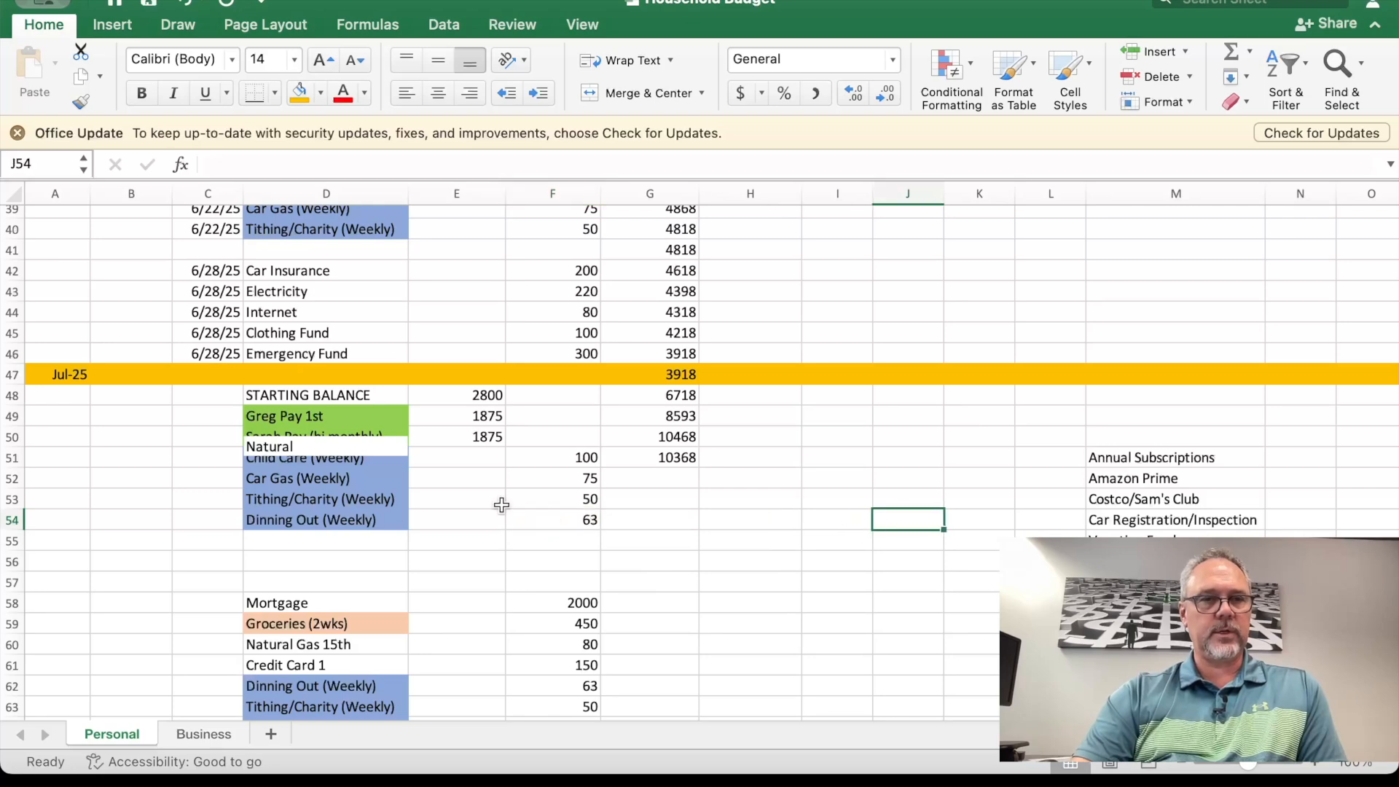
Step: Highlight the first three June Money In amounts, E3 to E5, with a yellow fill
scroll(587, 381, up, 5)
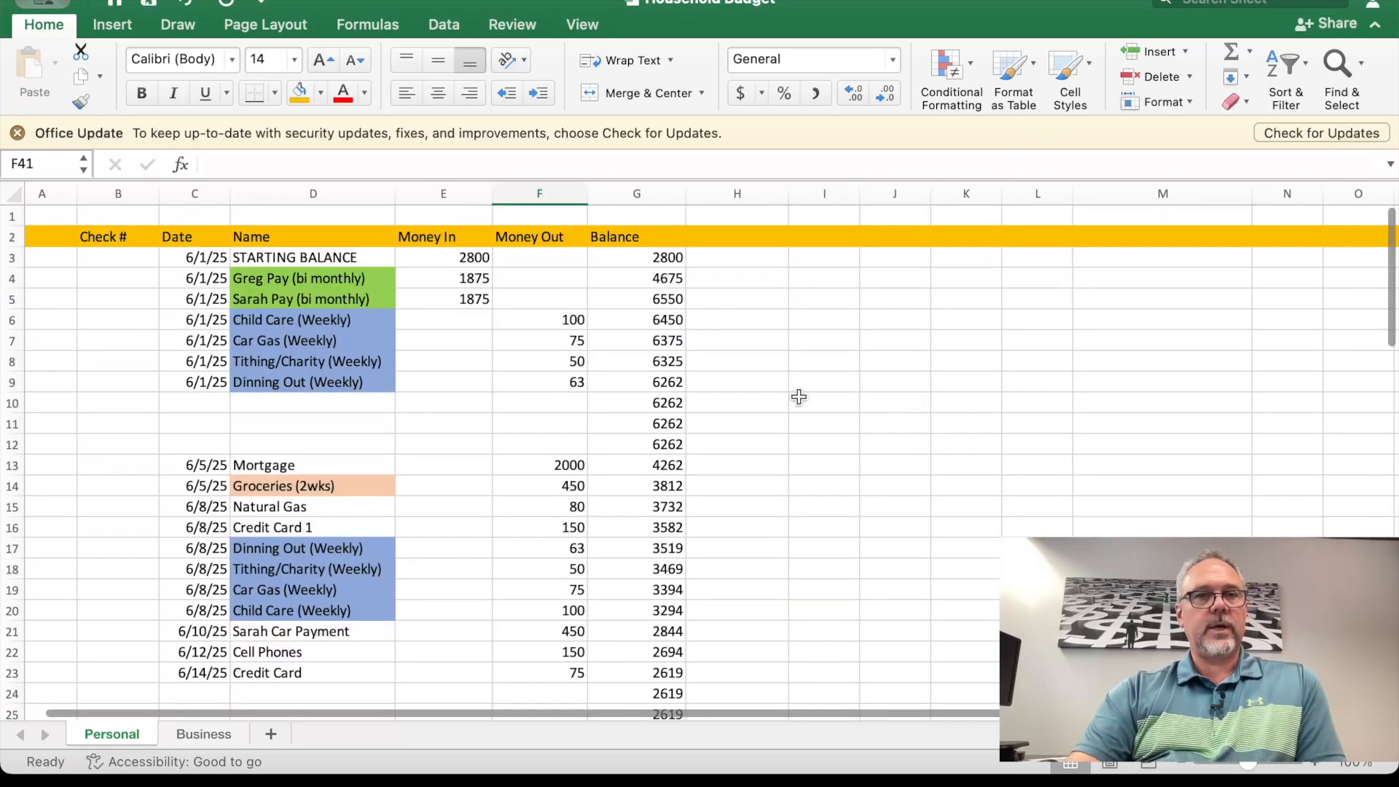
click(466, 259)
click(321, 94)
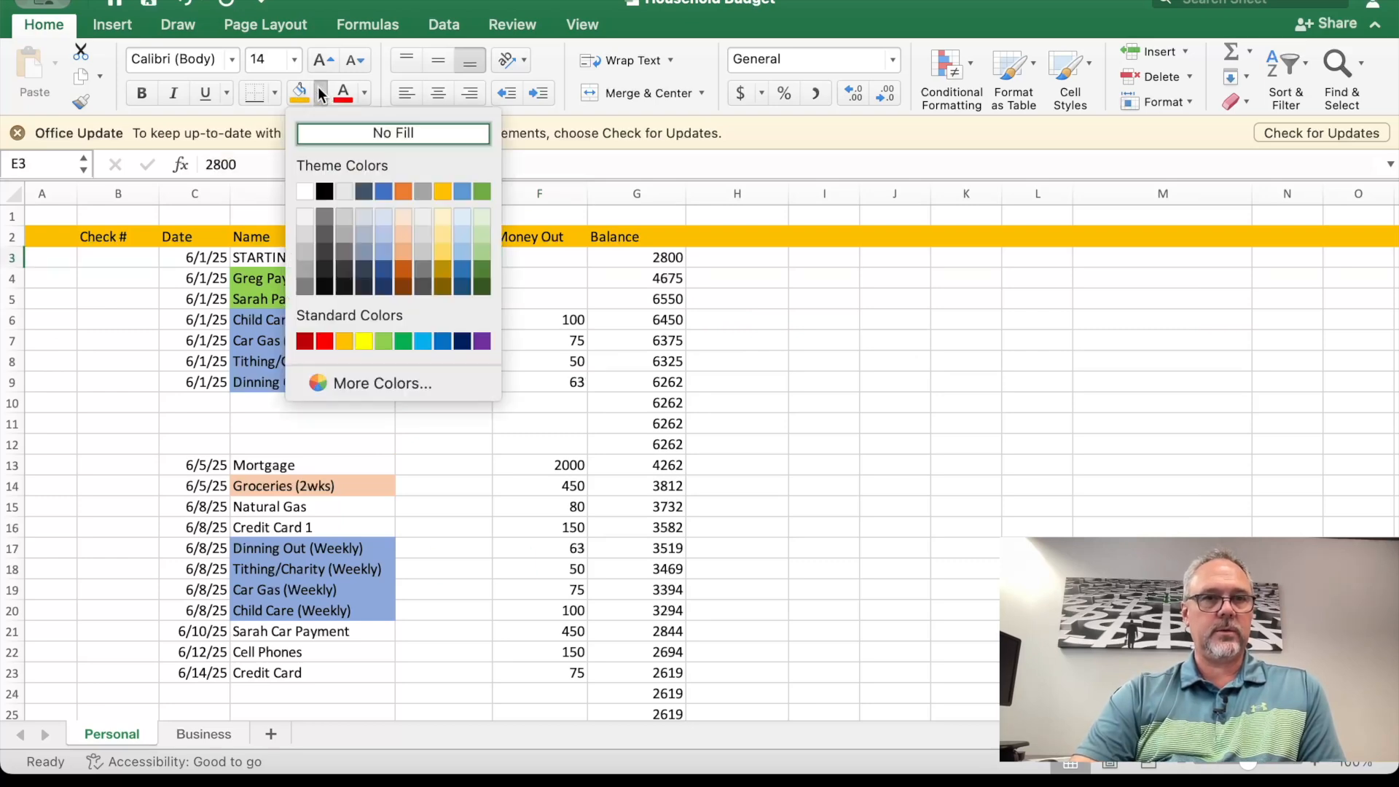
click(369, 340)
click(465, 278)
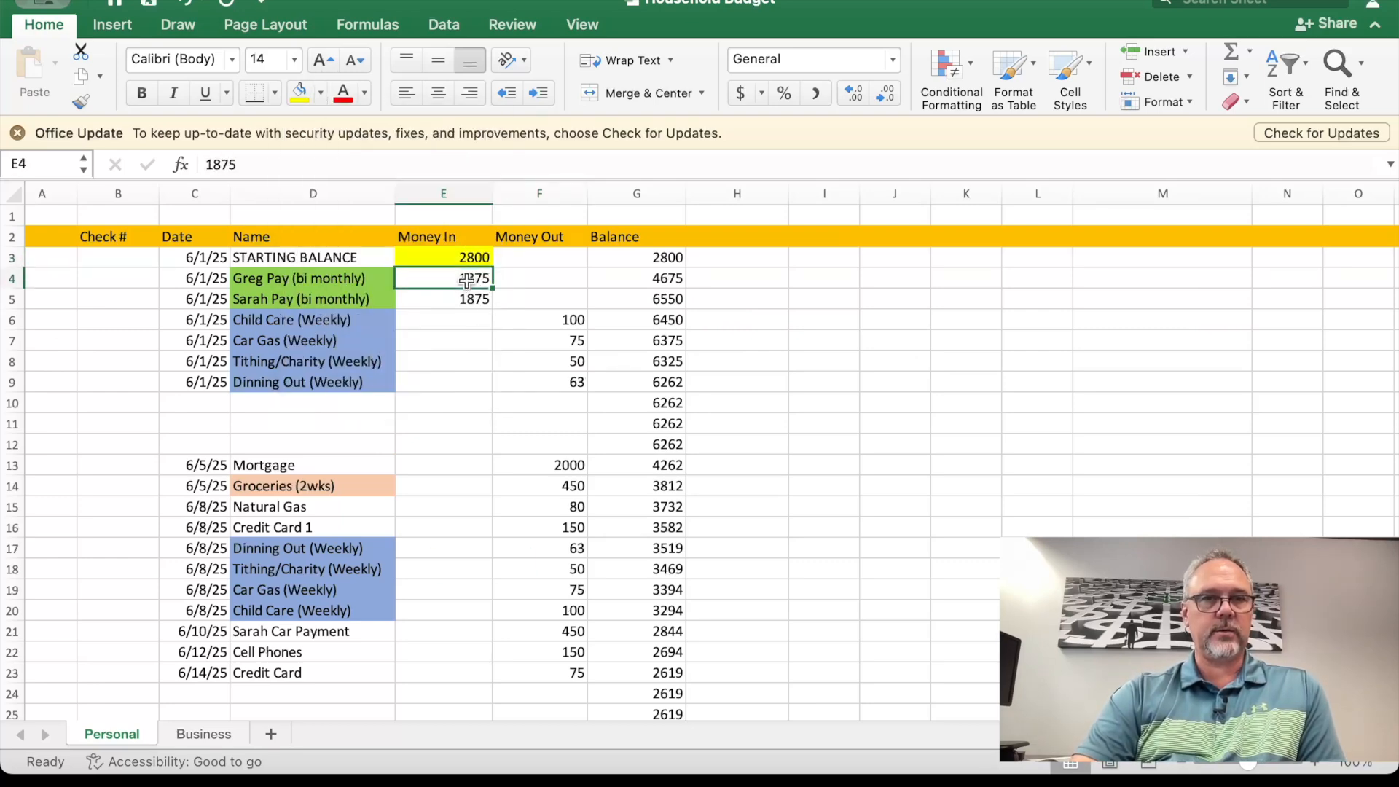
click(295, 97)
click(448, 303)
click(295, 97)
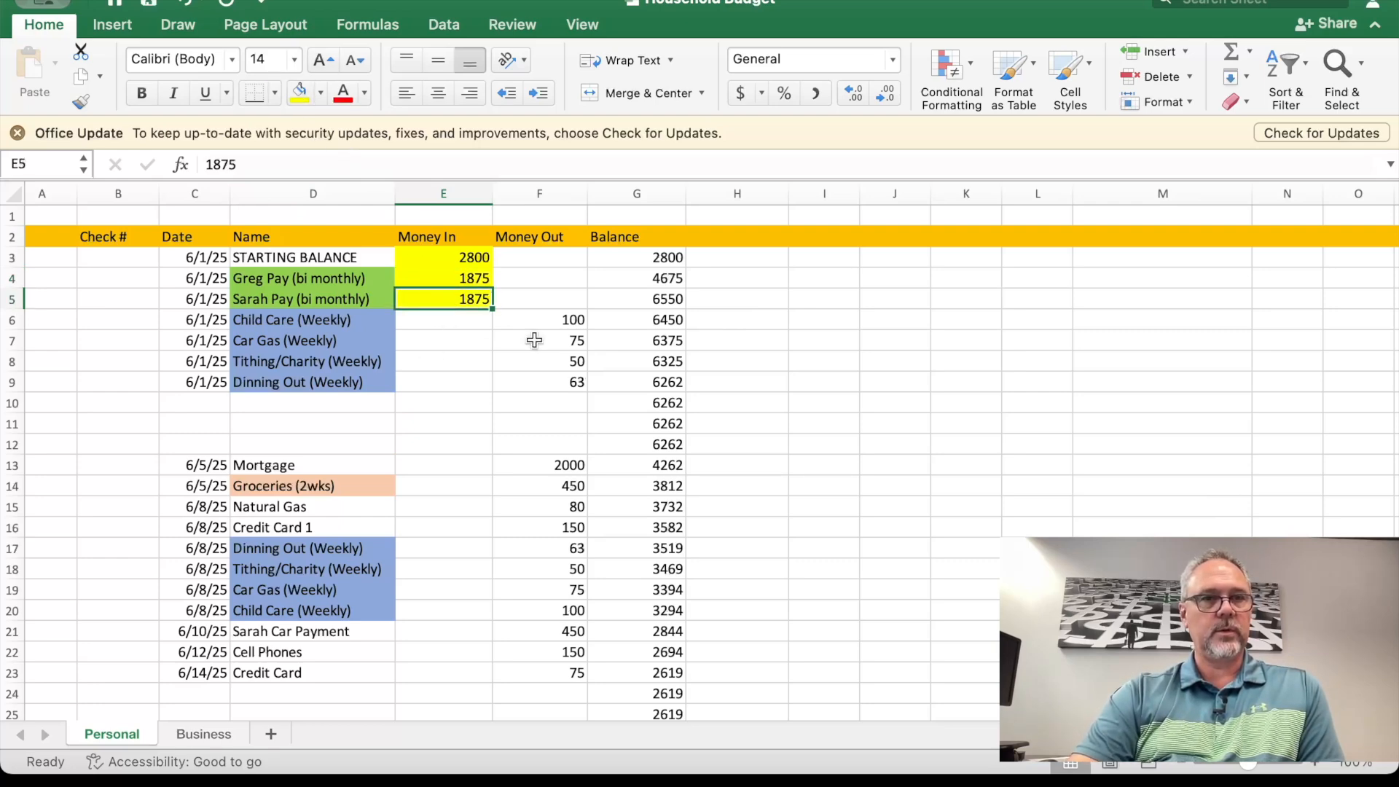
Step: Highlight the June 1 Money Out amounts for the weekly expenses, F6 to F9, with the same yellow fill
click(578, 325)
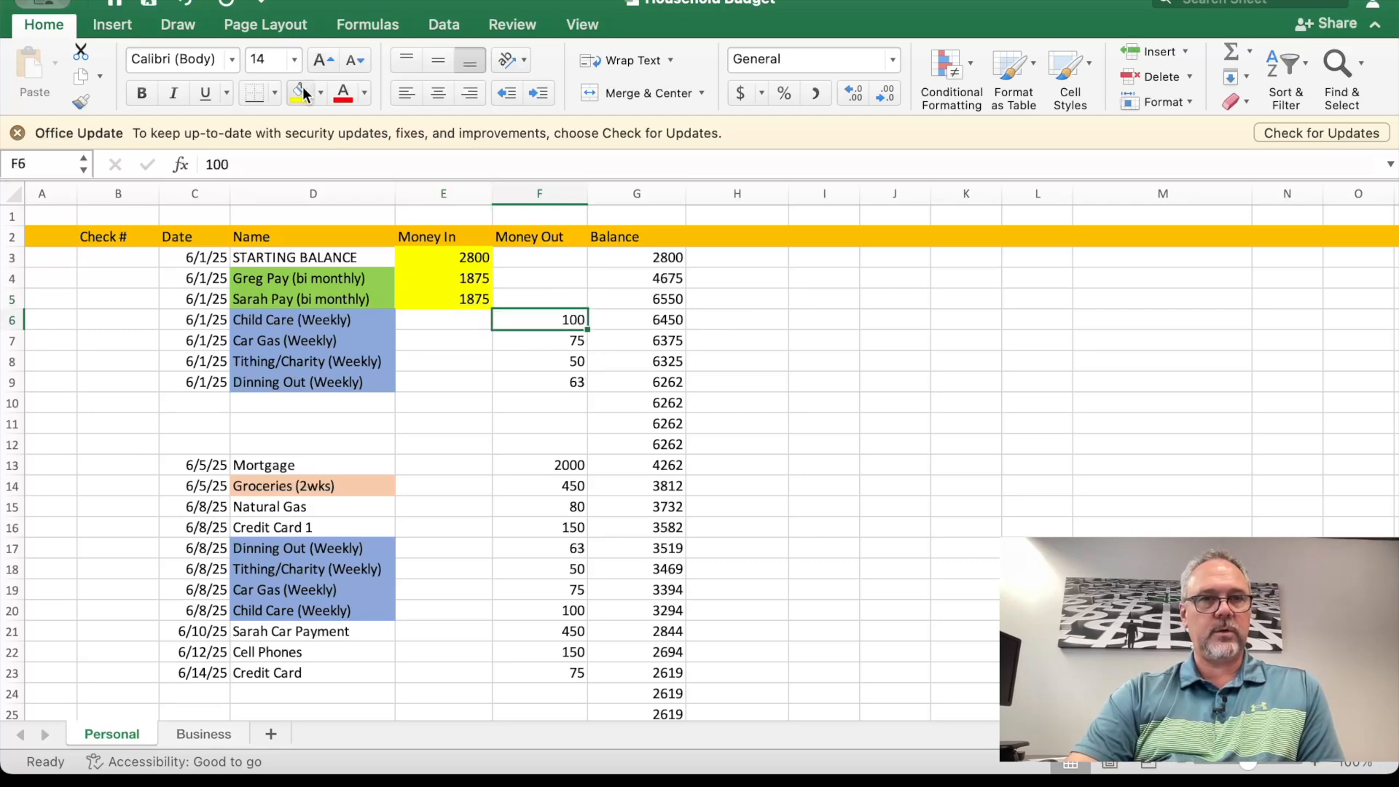
click(299, 96)
click(570, 343)
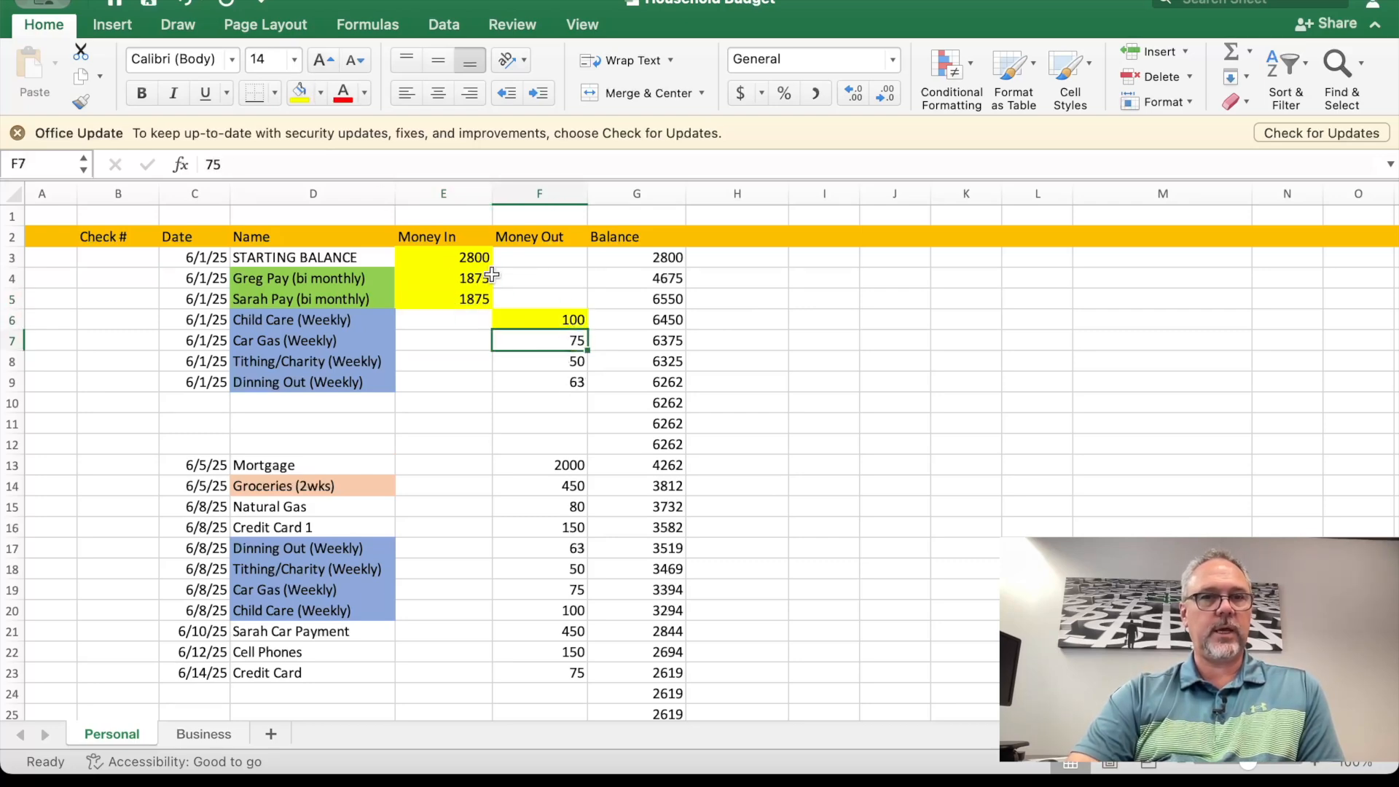
click(306, 96)
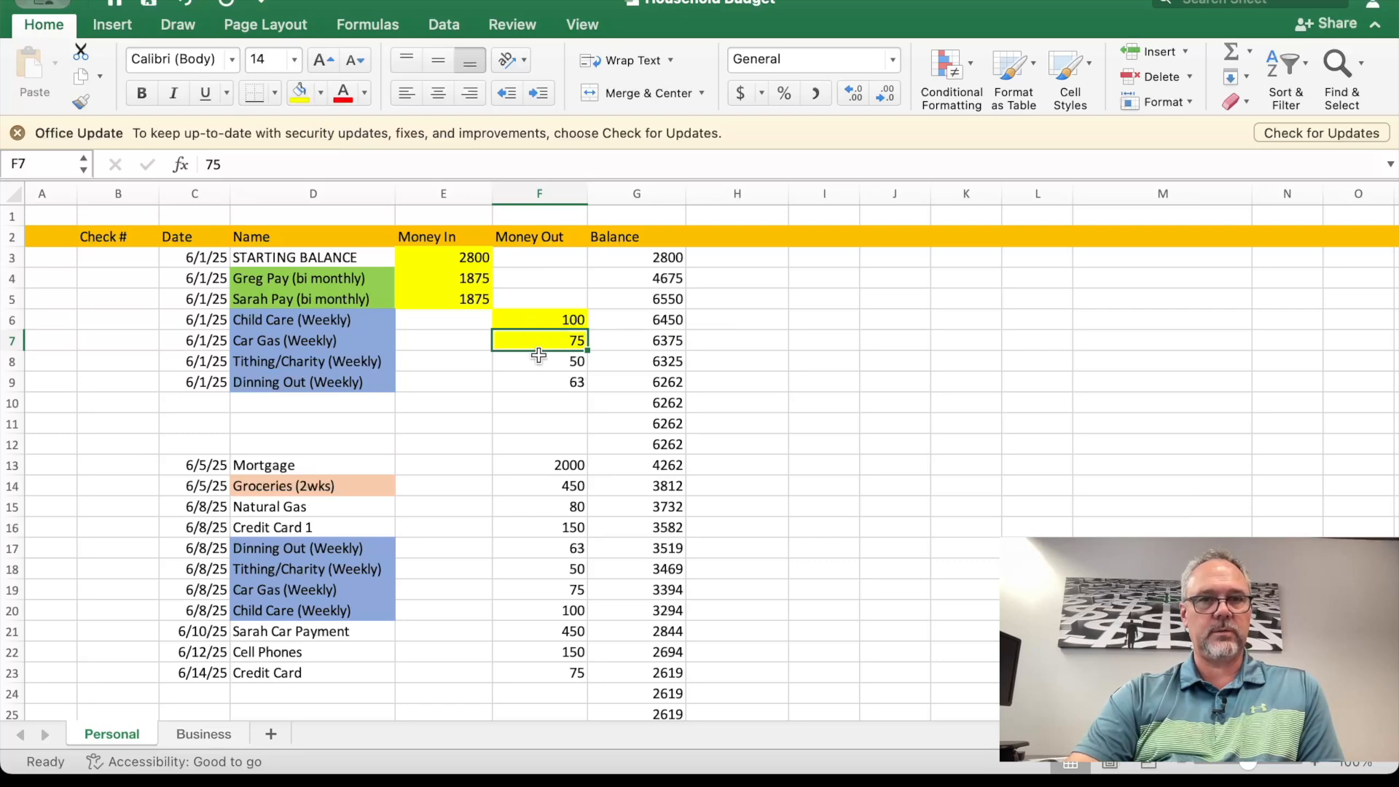
click(558, 362)
click(299, 96)
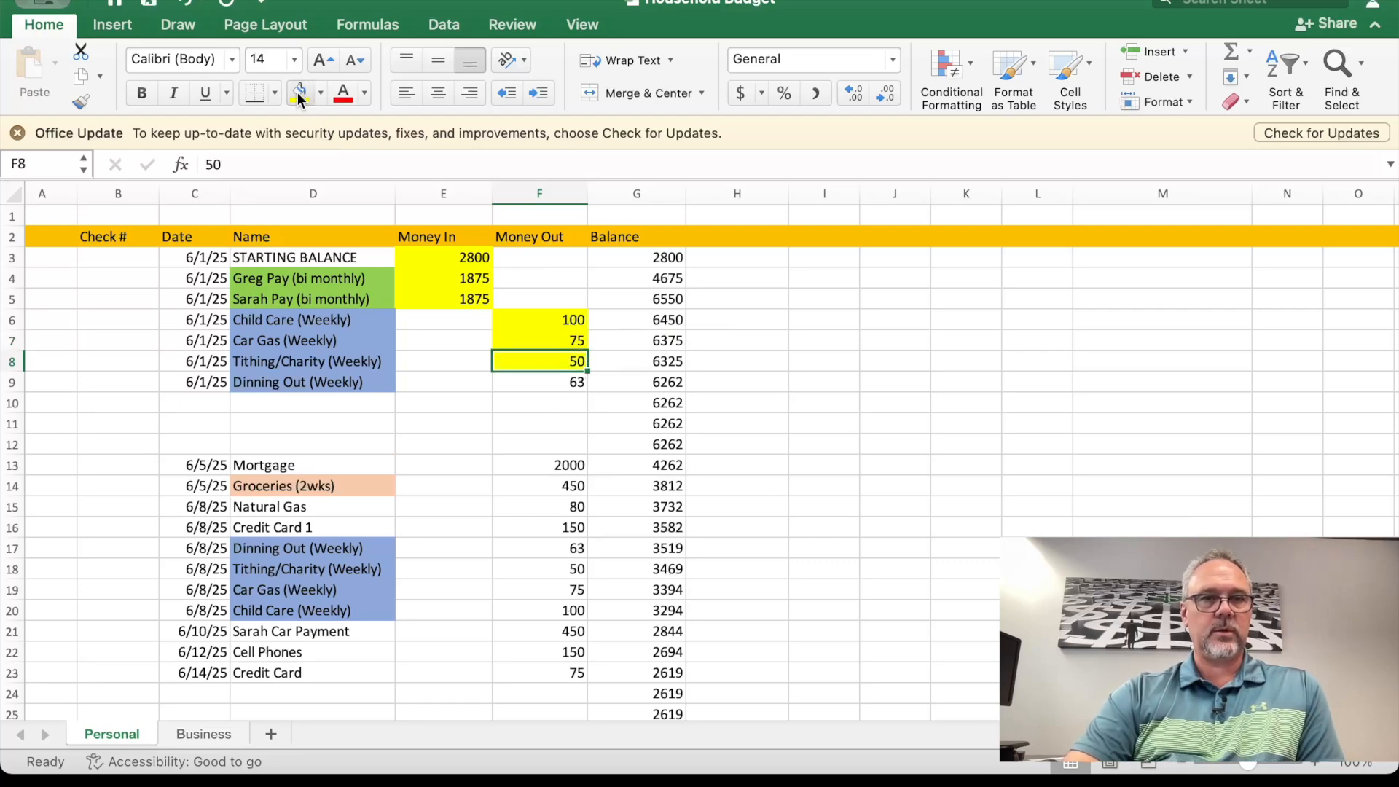
click(544, 378)
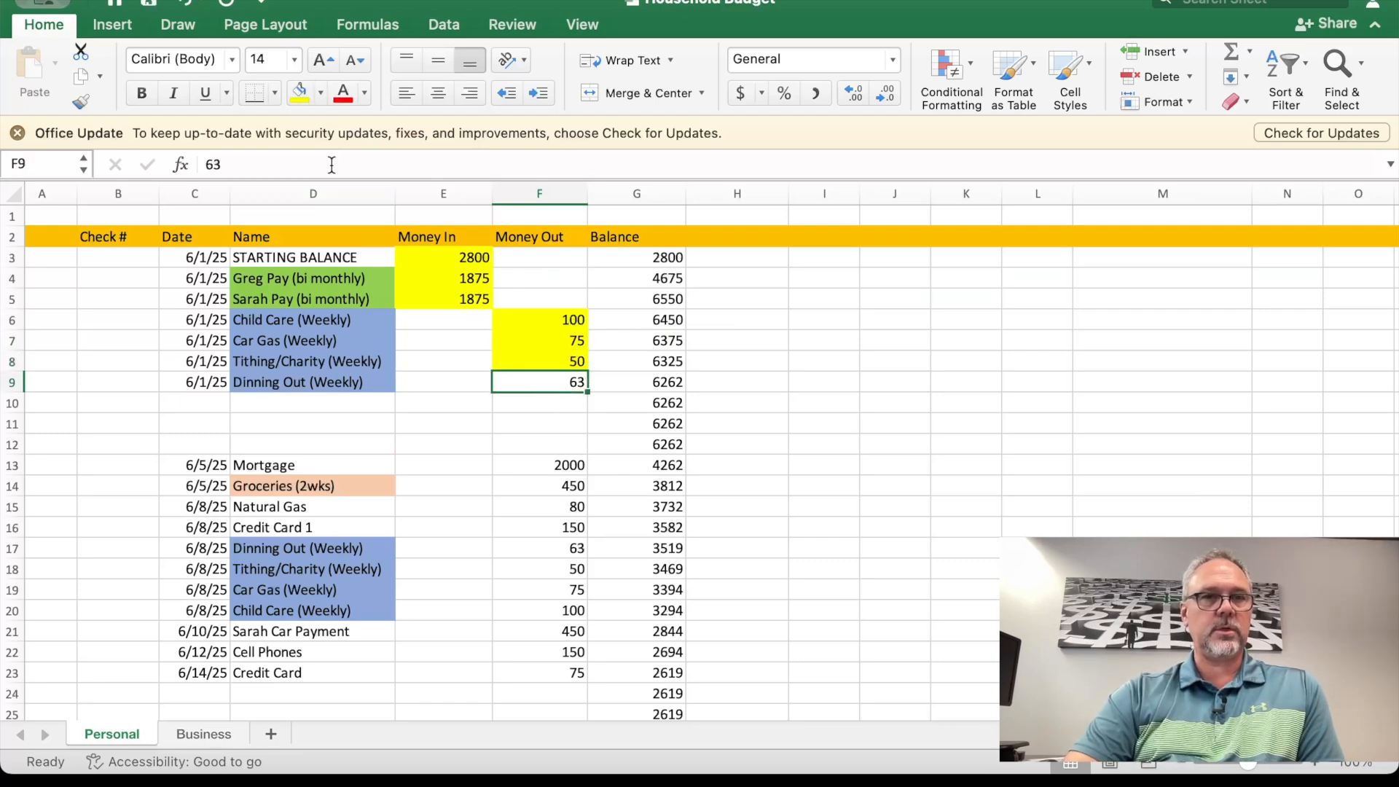
click(297, 99)
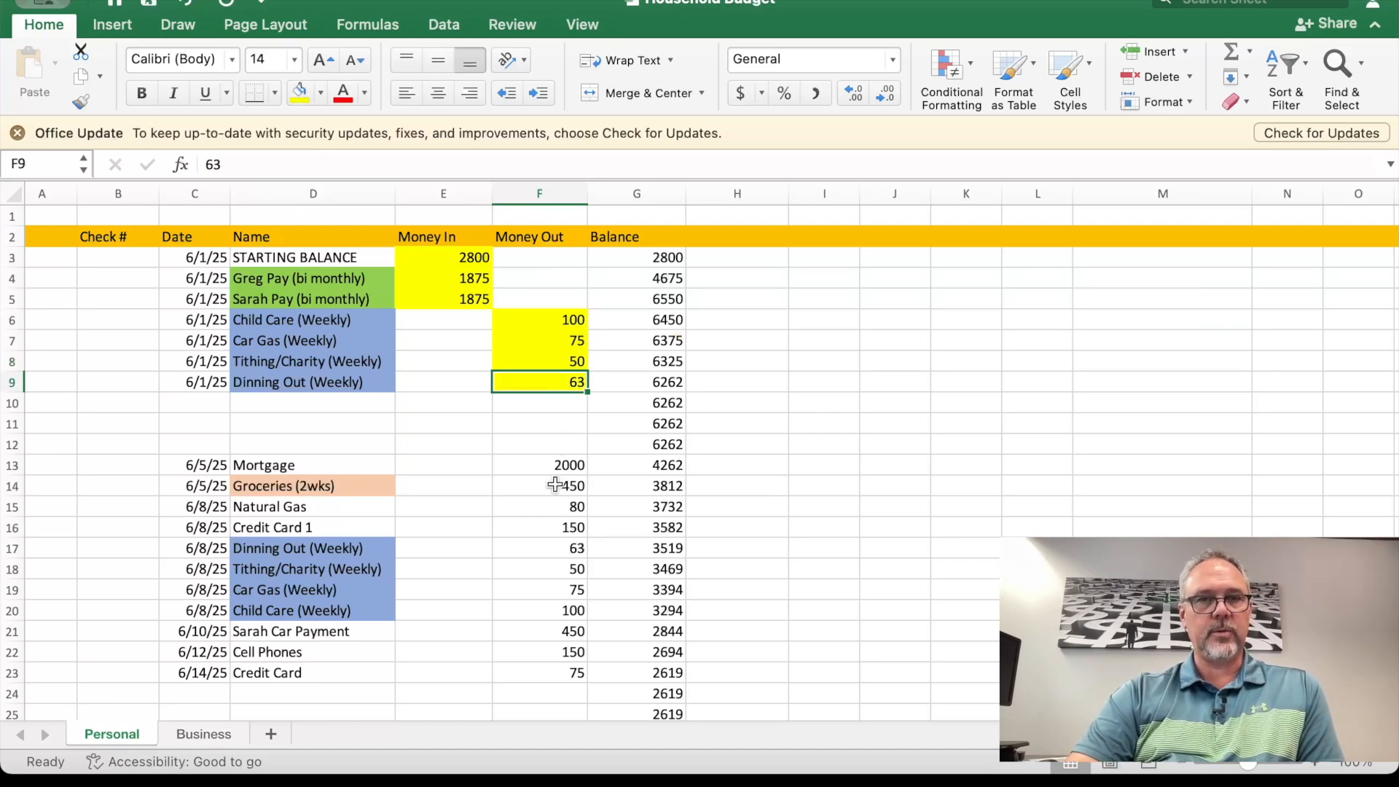
Step: Enter Ck 116 in cell B13 as the check number for the June mortgage payment
scroll(558, 493, down, 5)
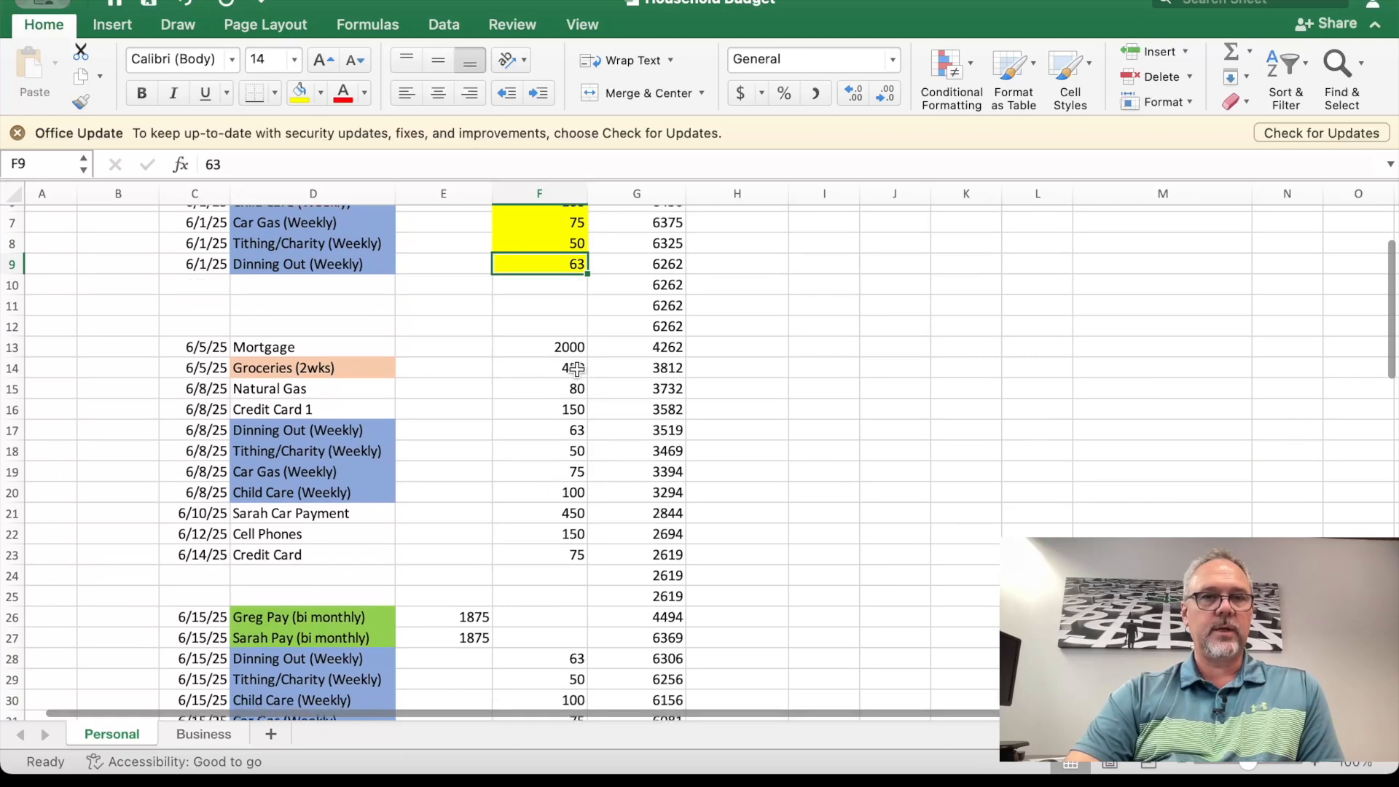
click(112, 348)
text(Ck )
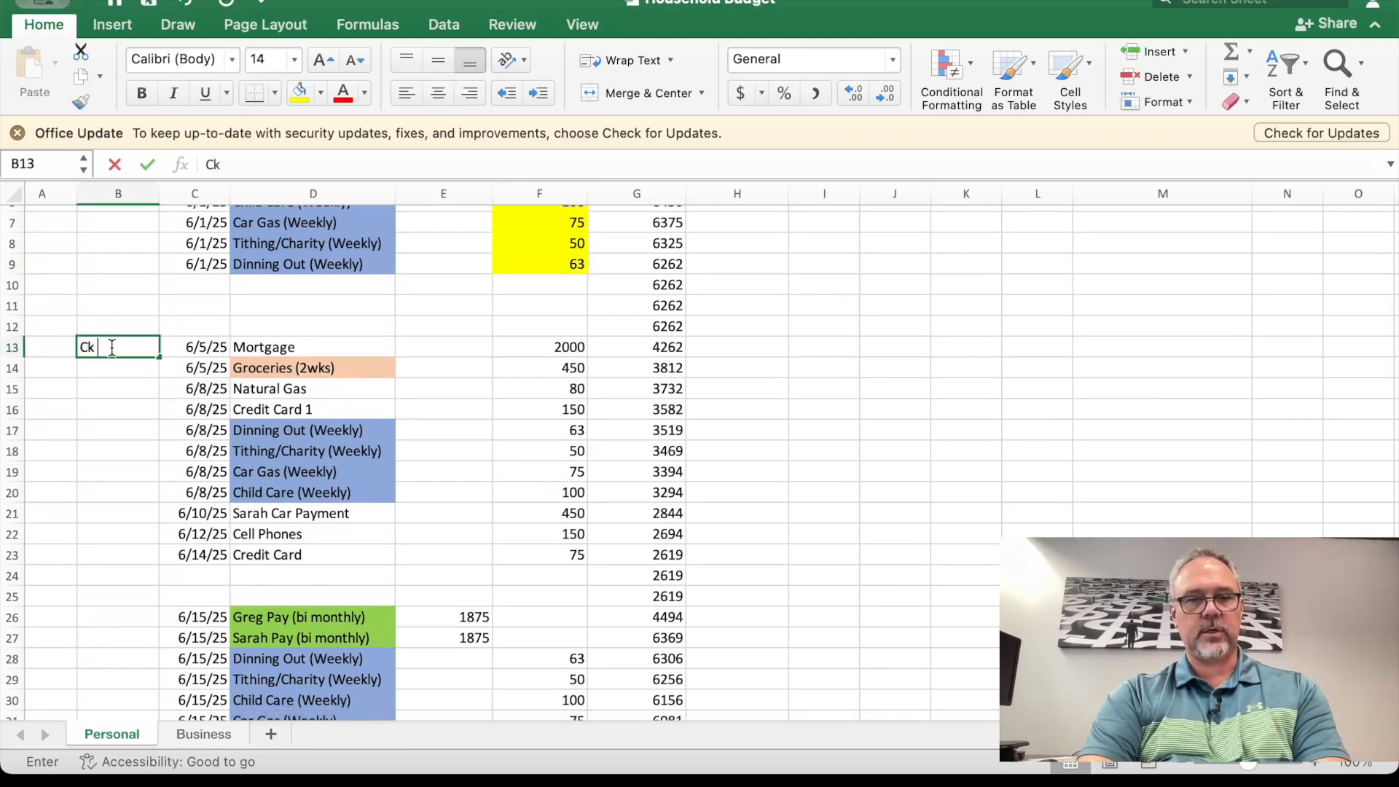
text(116)
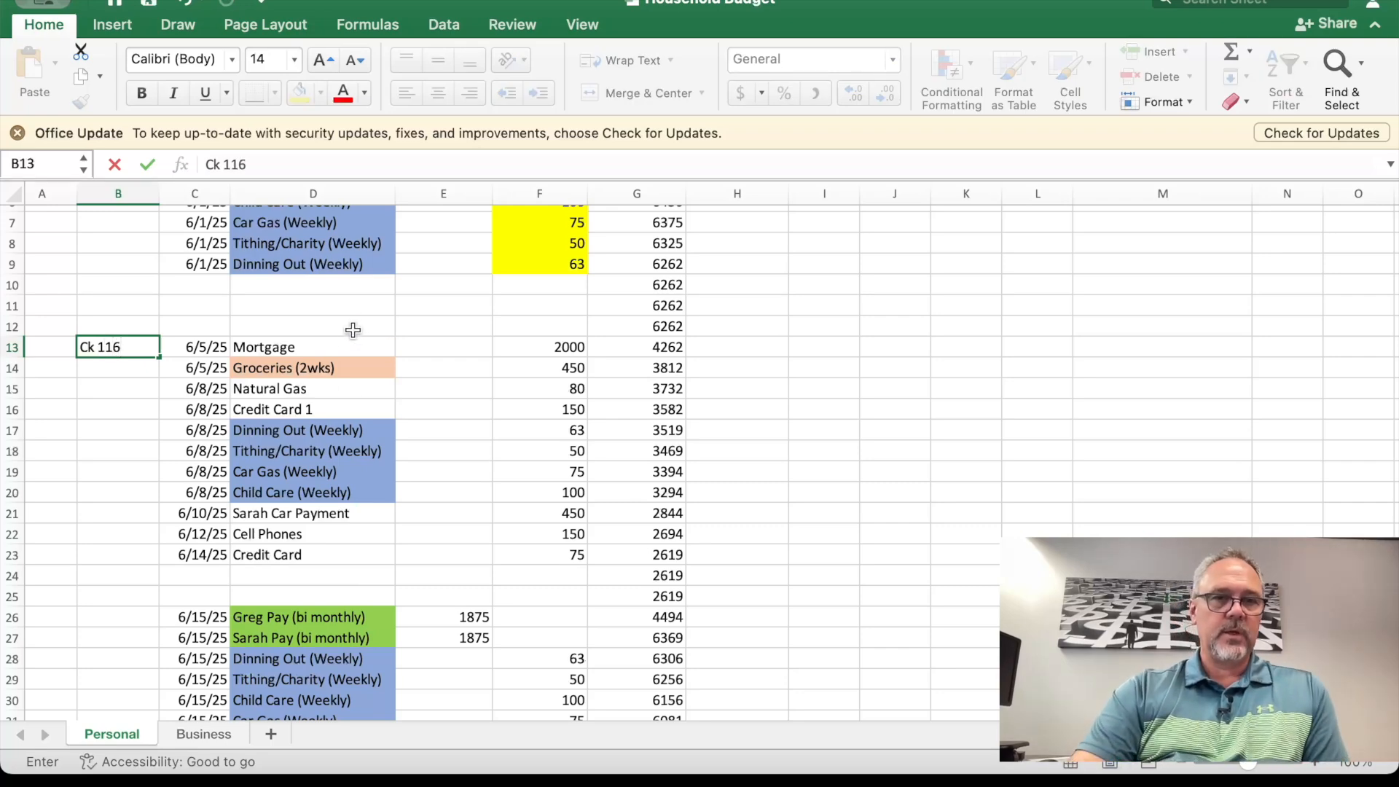
click(346, 347)
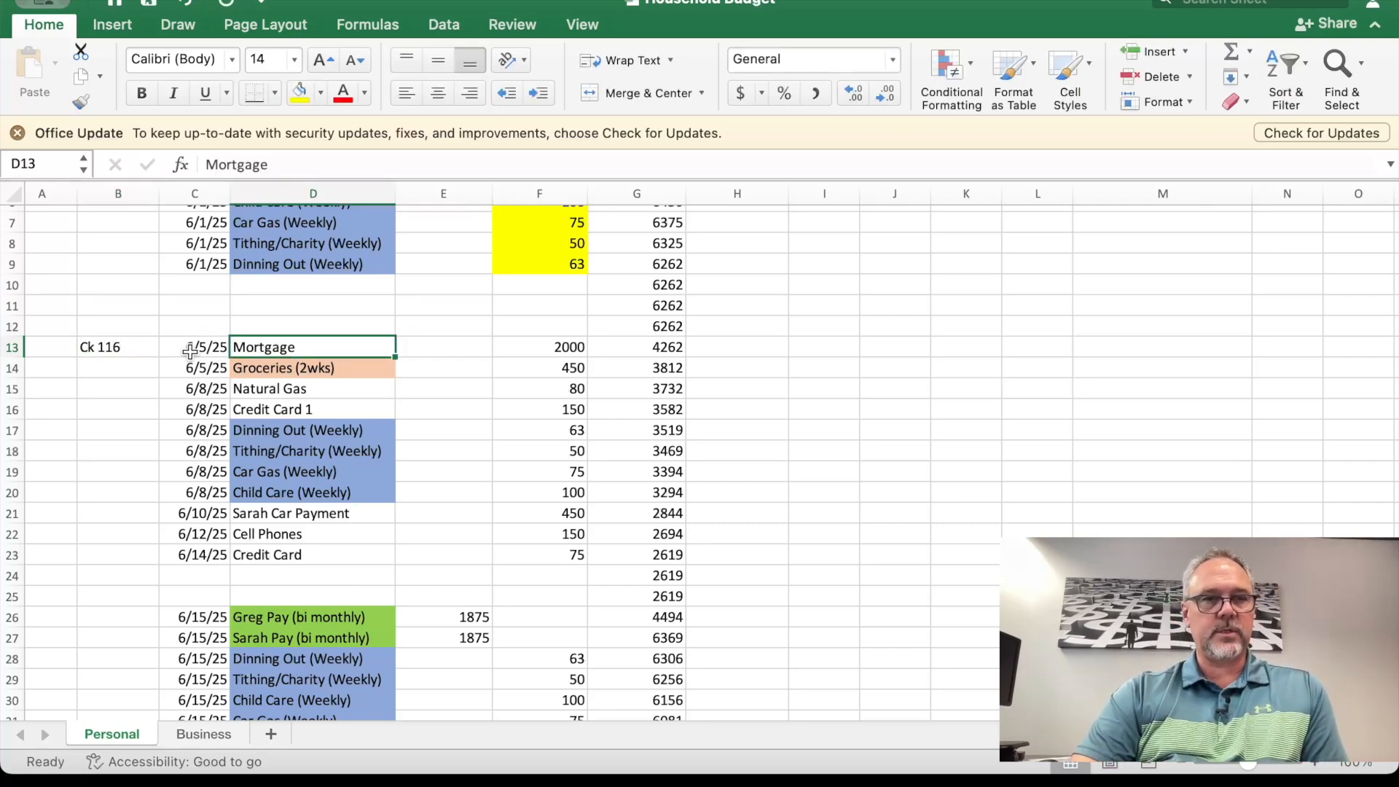
Step: Highlight the Money Out amounts from Groceries to Child Care, F14 to F20, in yellow, leaving the mortgage amount unfilled
click(543, 373)
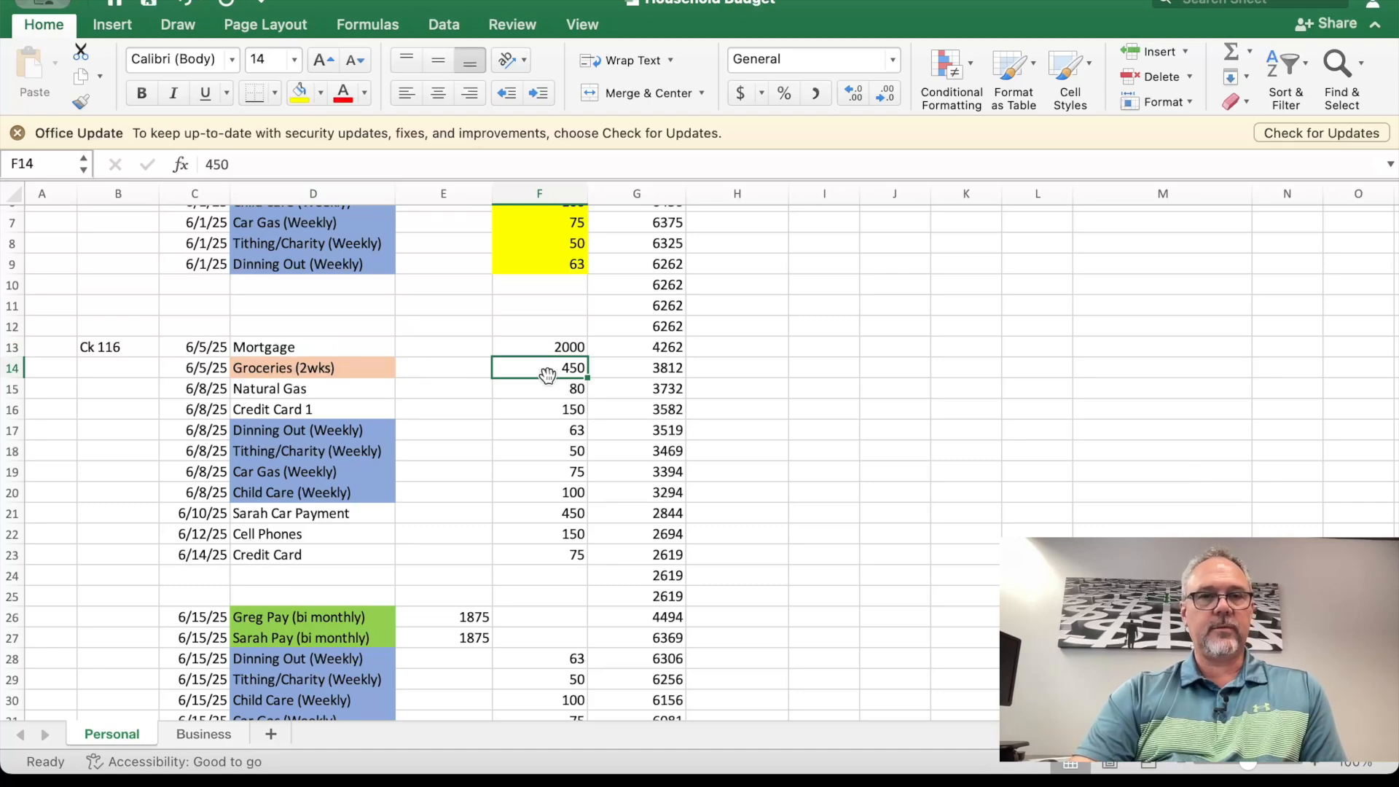
drag(554, 371, 554, 500)
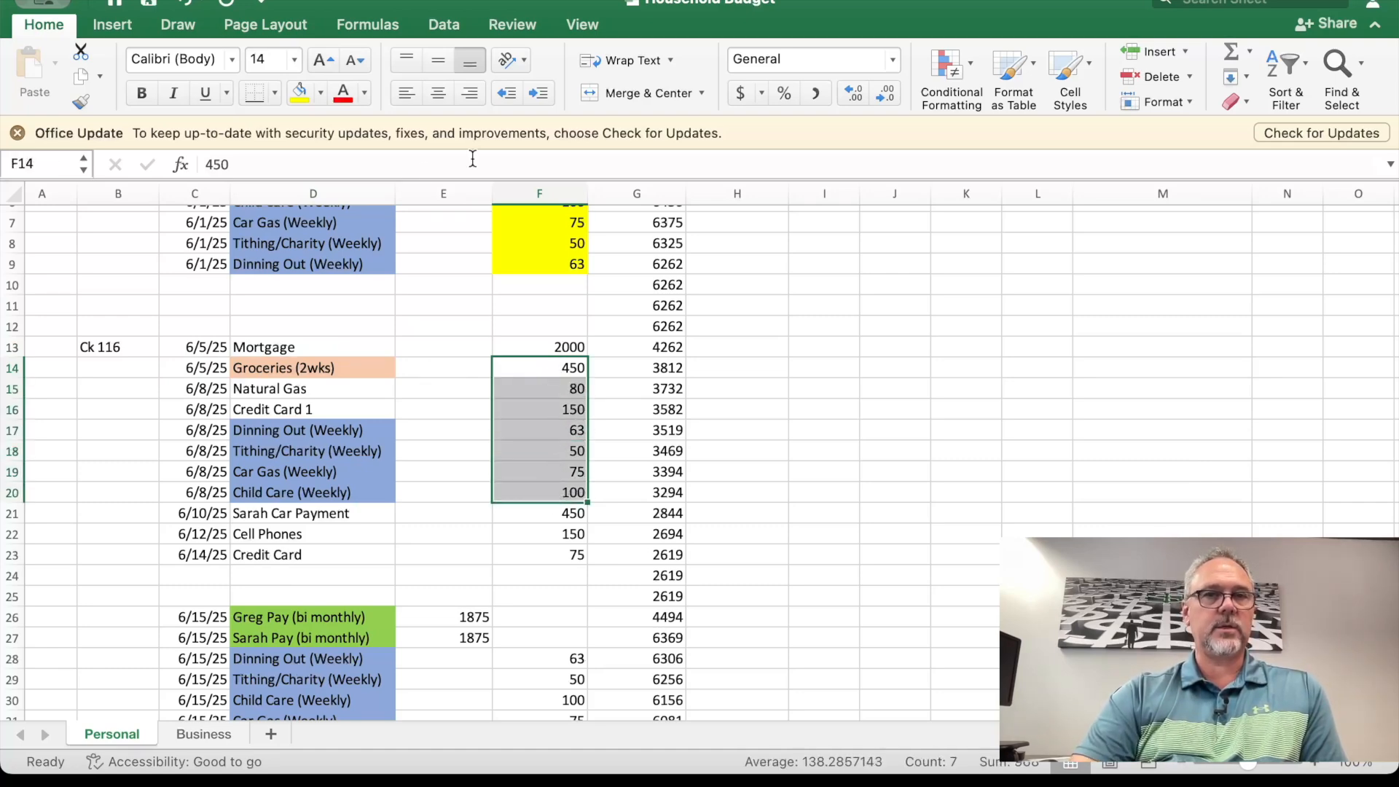
click(299, 92)
click(681, 499)
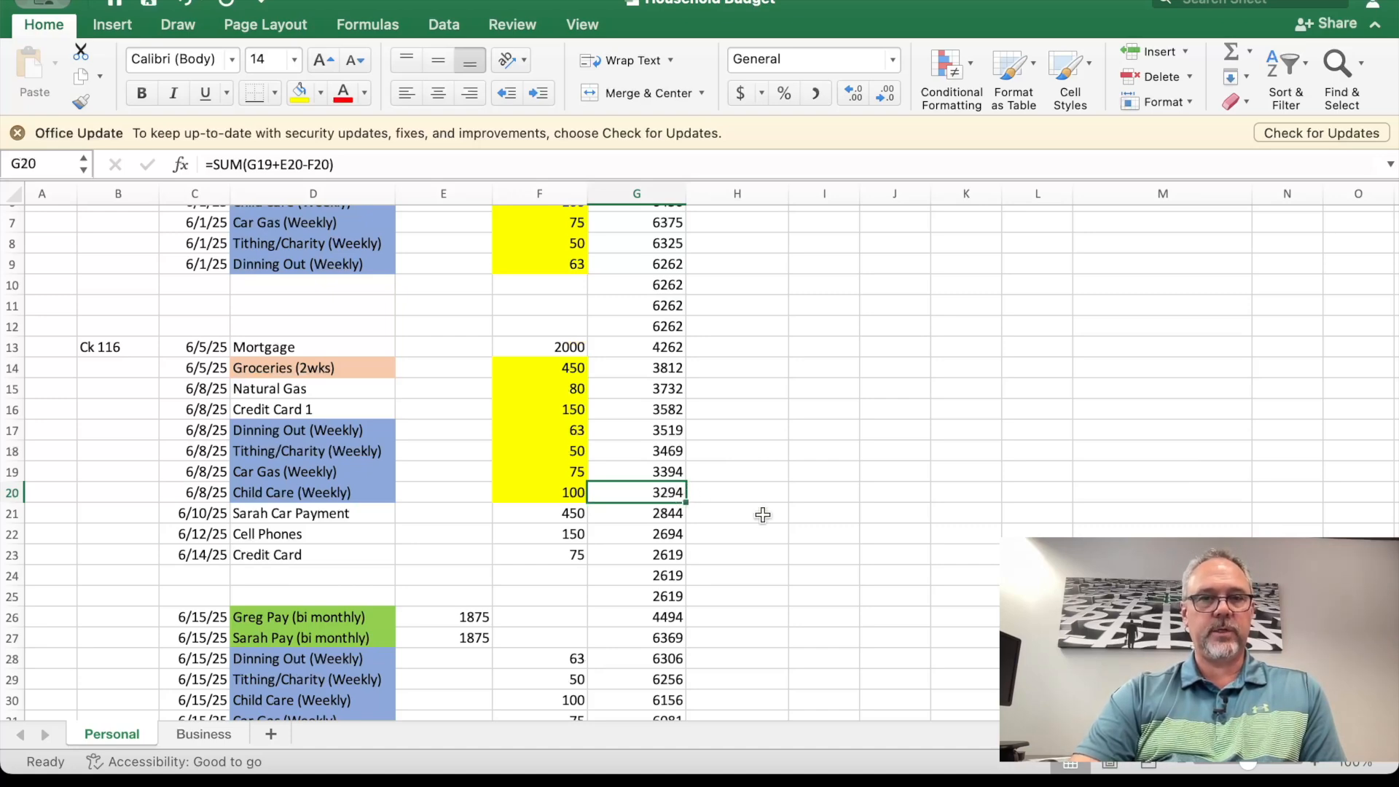
click(561, 348)
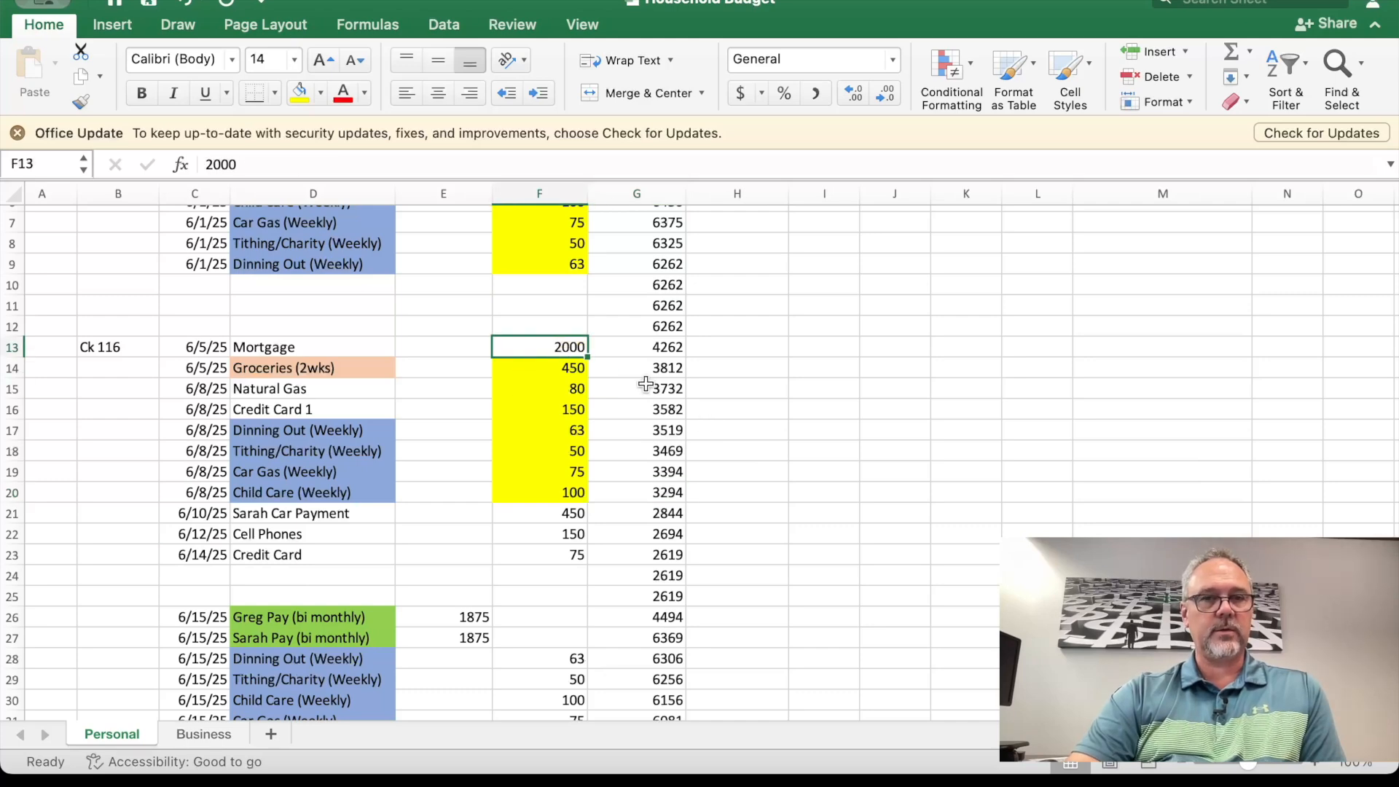
click(676, 498)
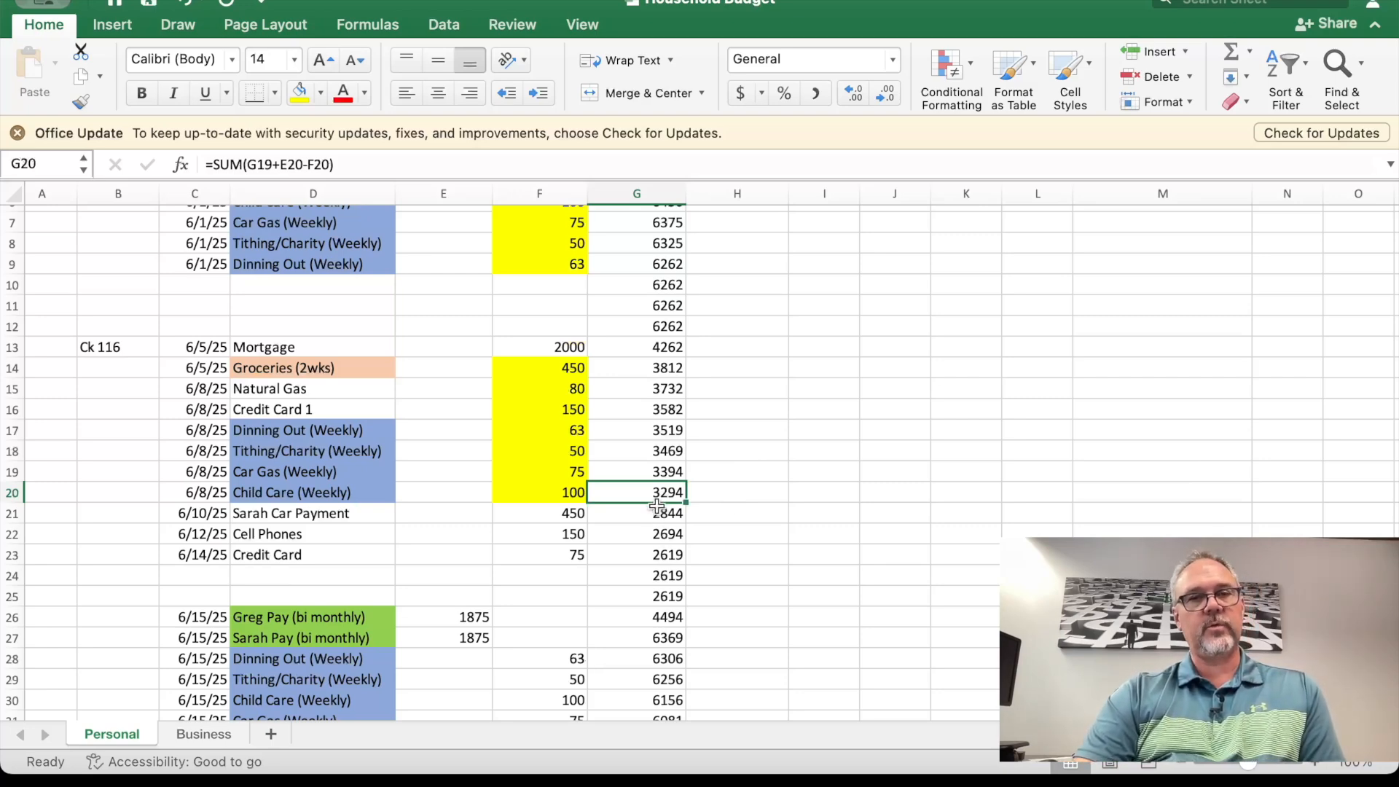
Step: Fill row 92 below the July entries with orange and enter Aug in cell A92 as the next month's label
scroll(768, 528, down, 4)
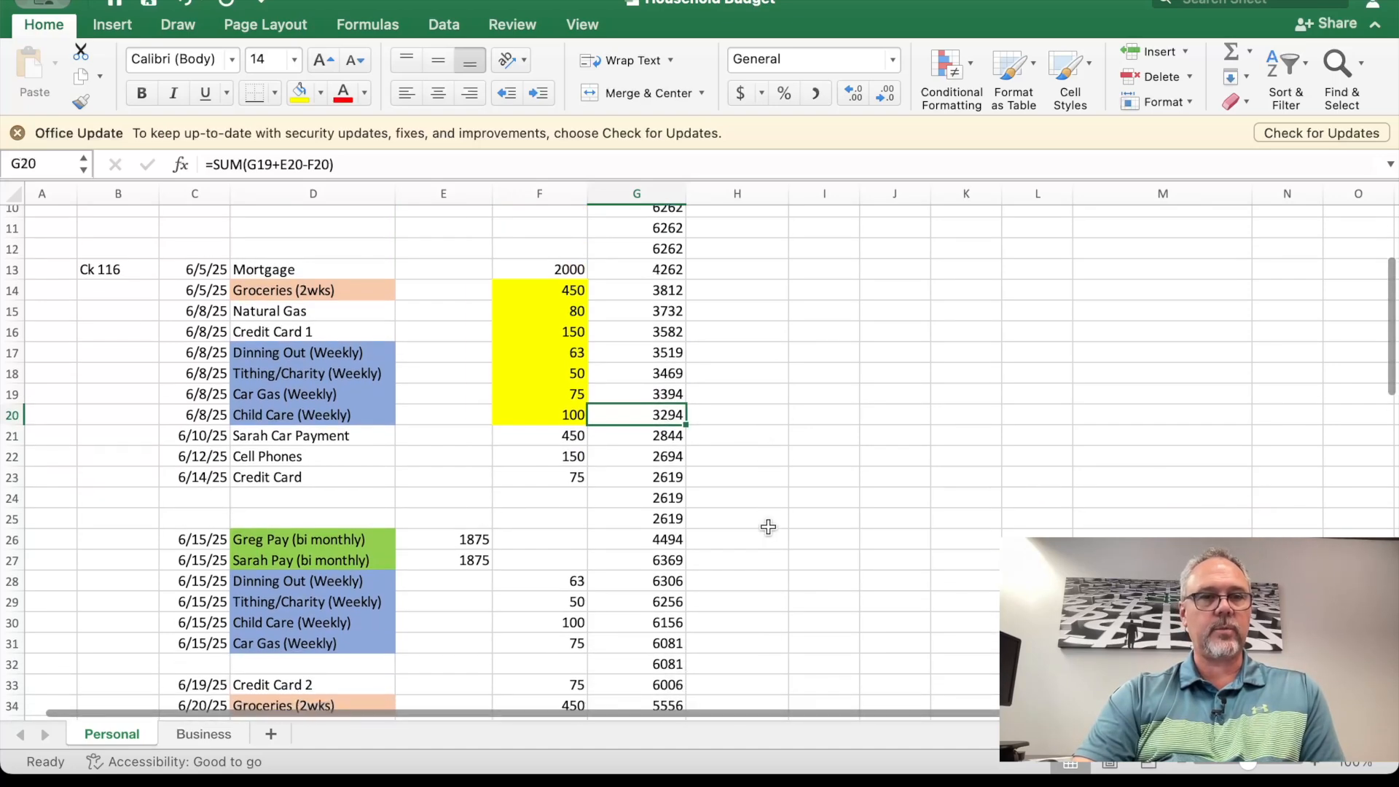
scroll(769, 528, down, 10)
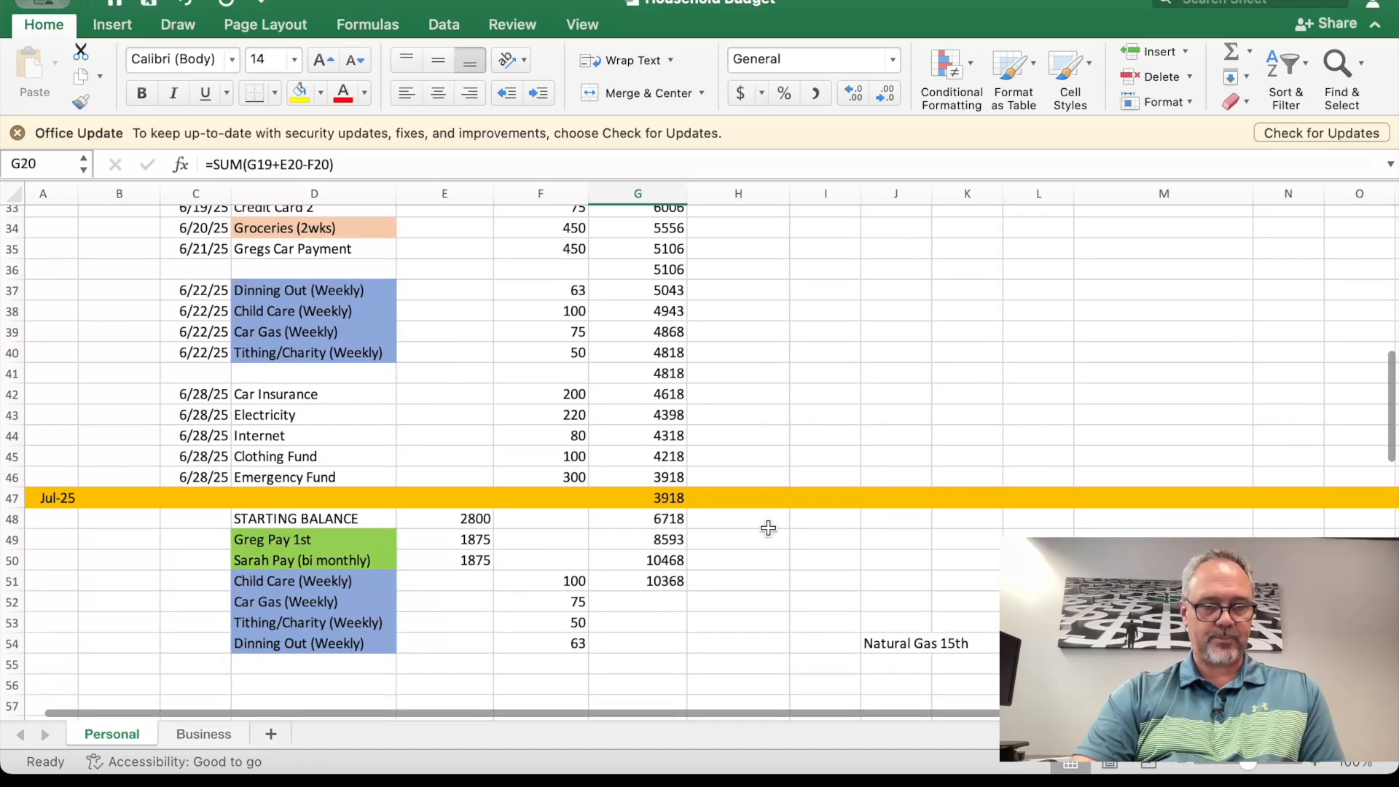
scroll(768, 528, down, 7)
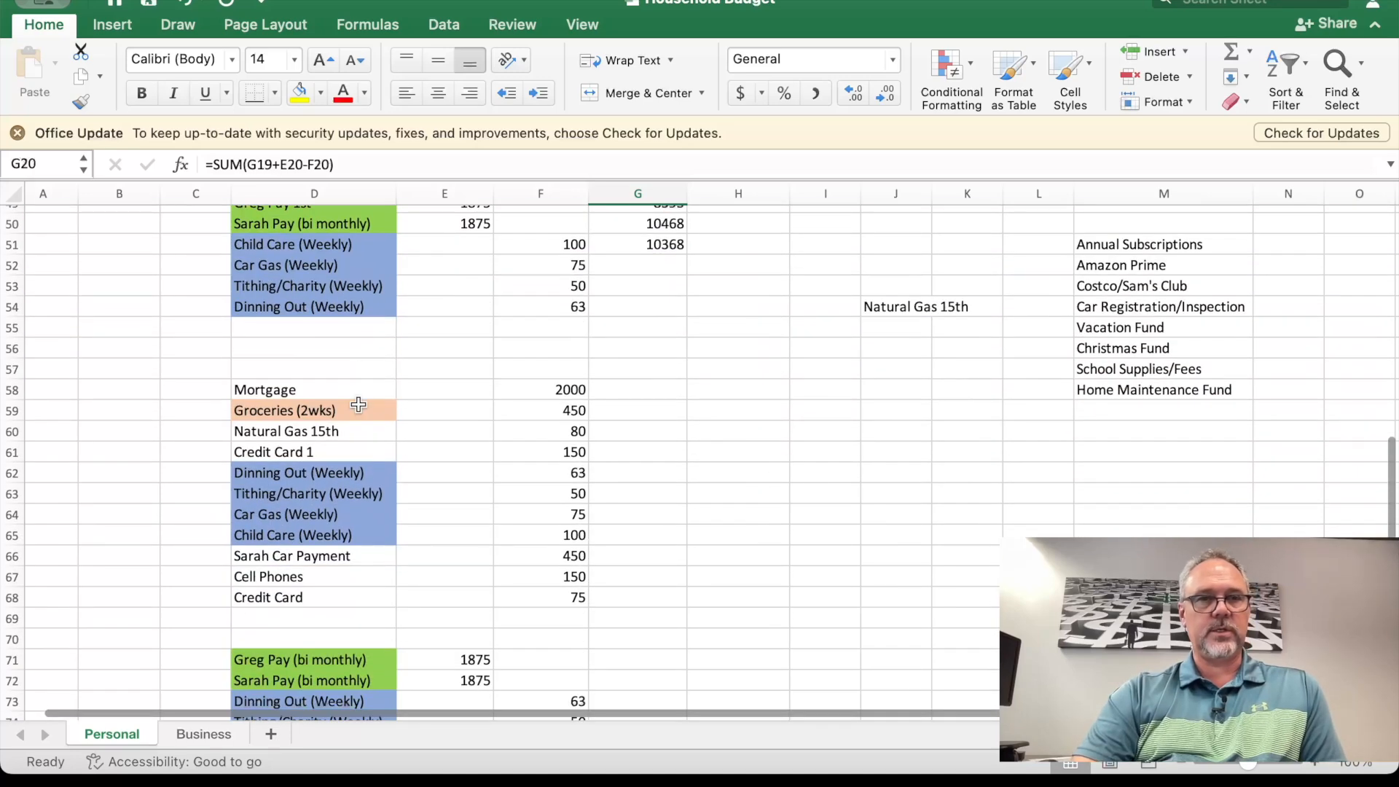
scroll(604, 465, down, 5)
scroll(604, 466, down, 9)
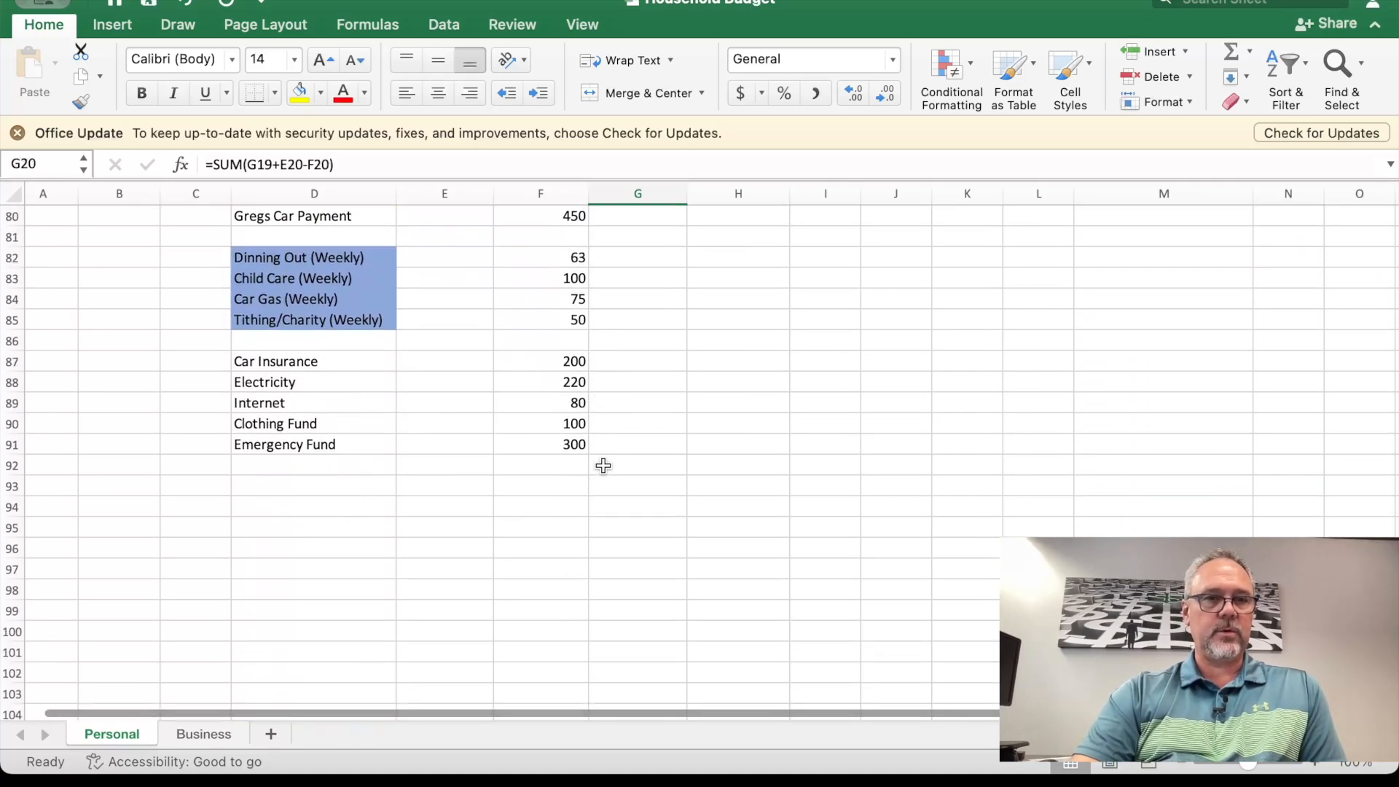
click(7, 457)
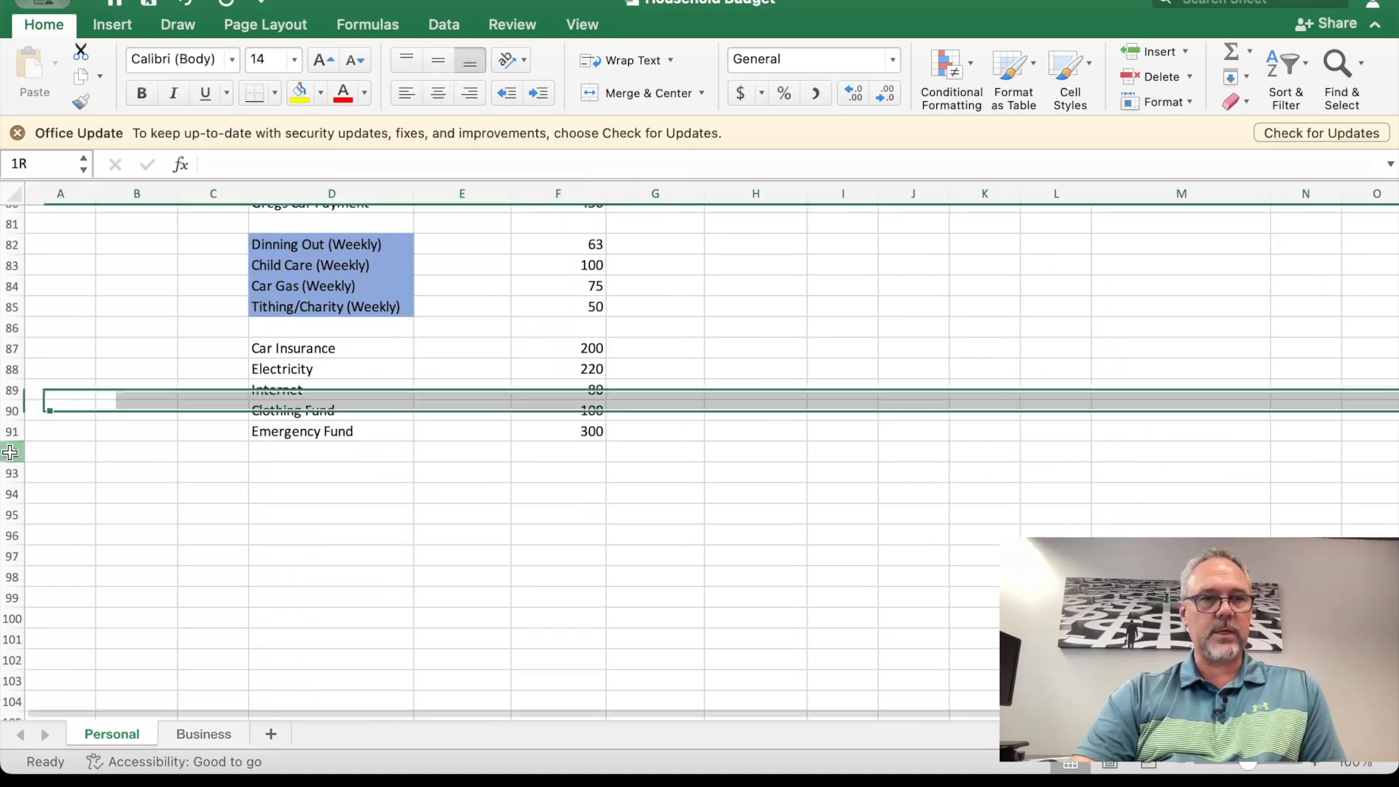
click(321, 93)
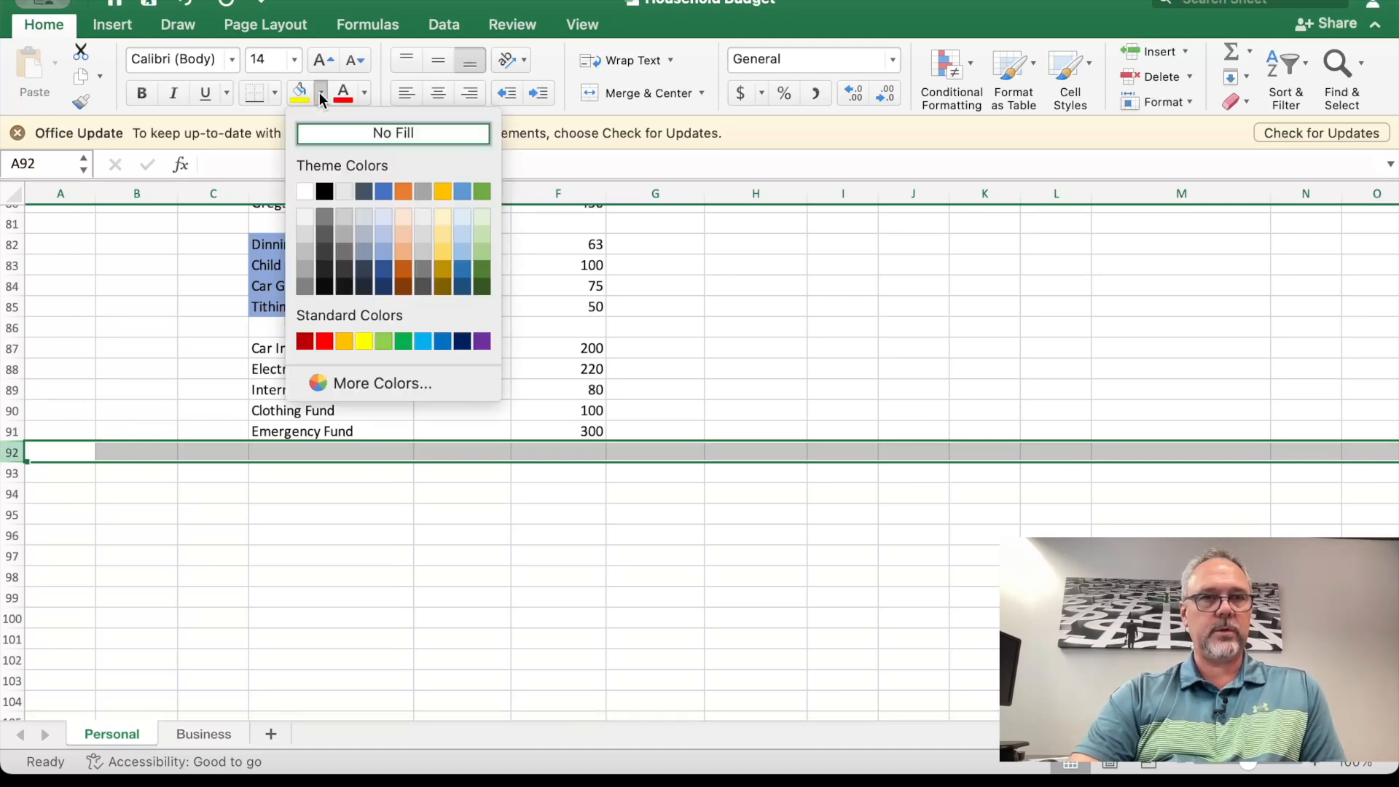
click(344, 341)
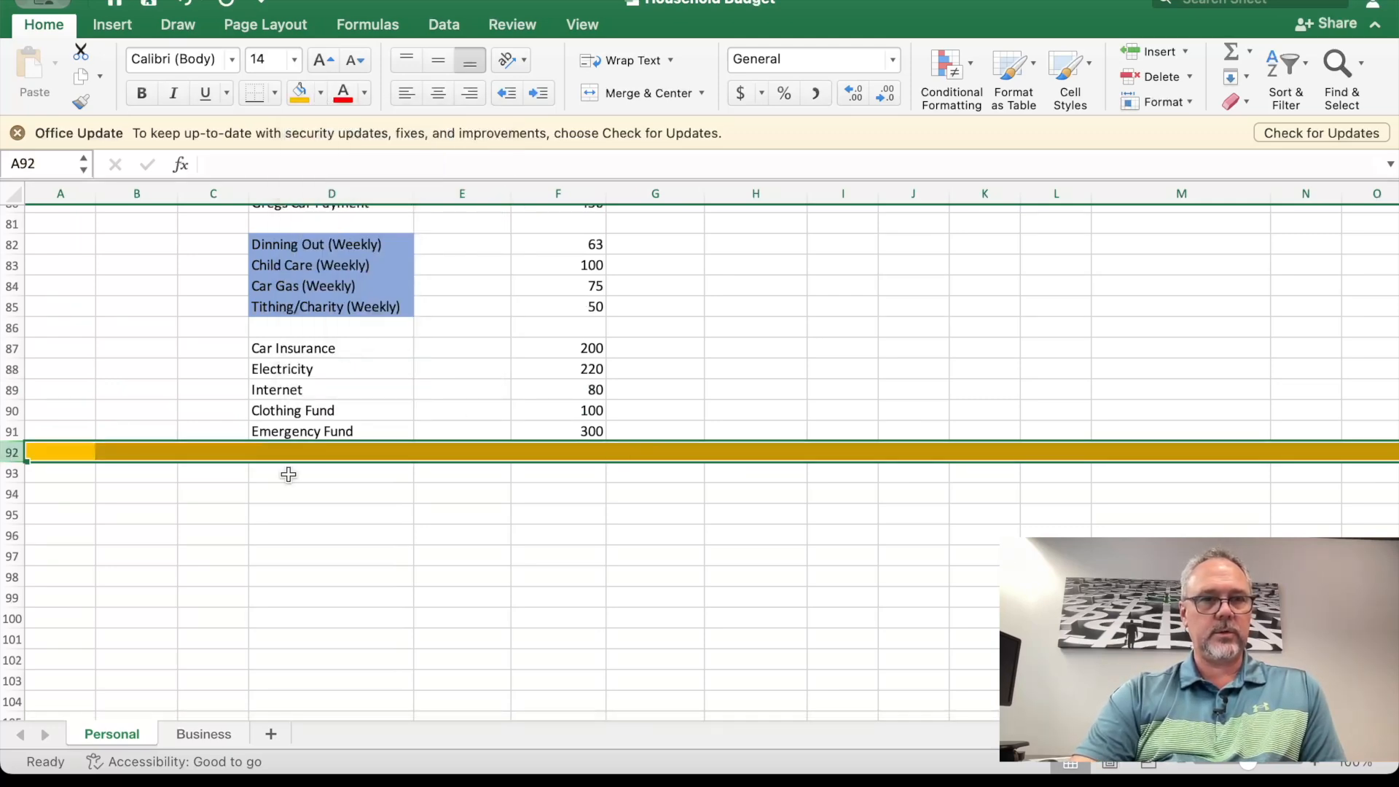
click(60, 454)
text(Aug)
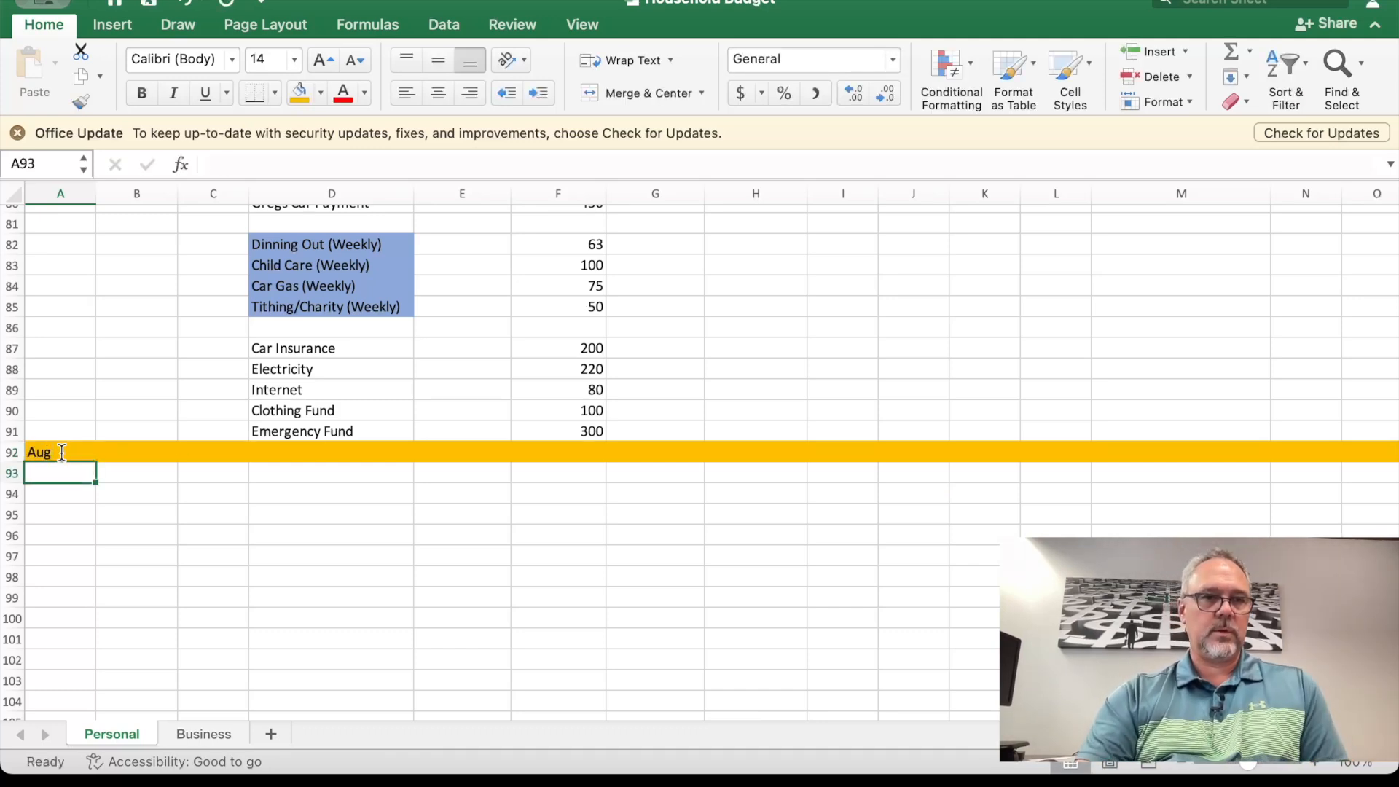
Step: Copy the running balance formula from G51 down the July section through G93
scroll(824, 418, up, 12)
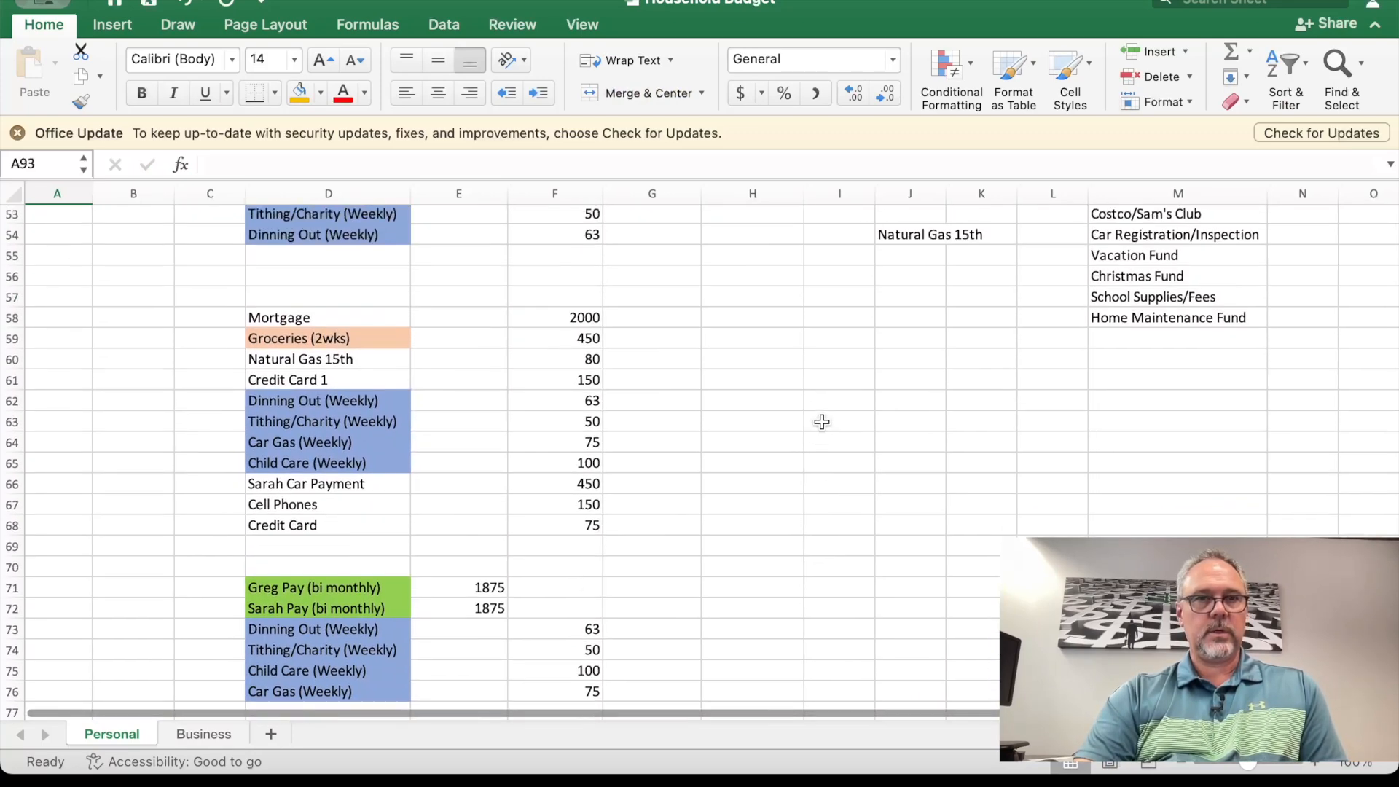
scroll(795, 422, up, 1)
right_click(674, 367)
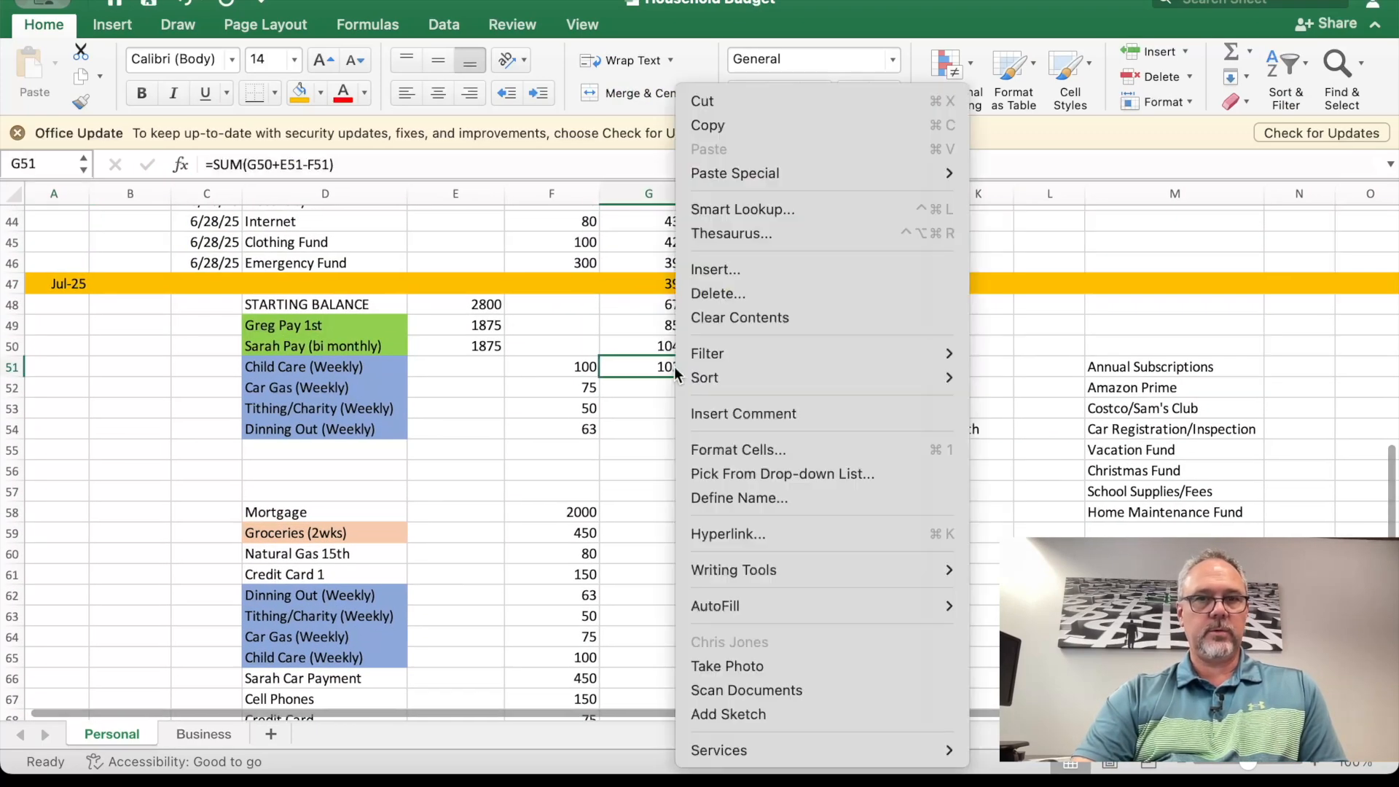
click(737, 123)
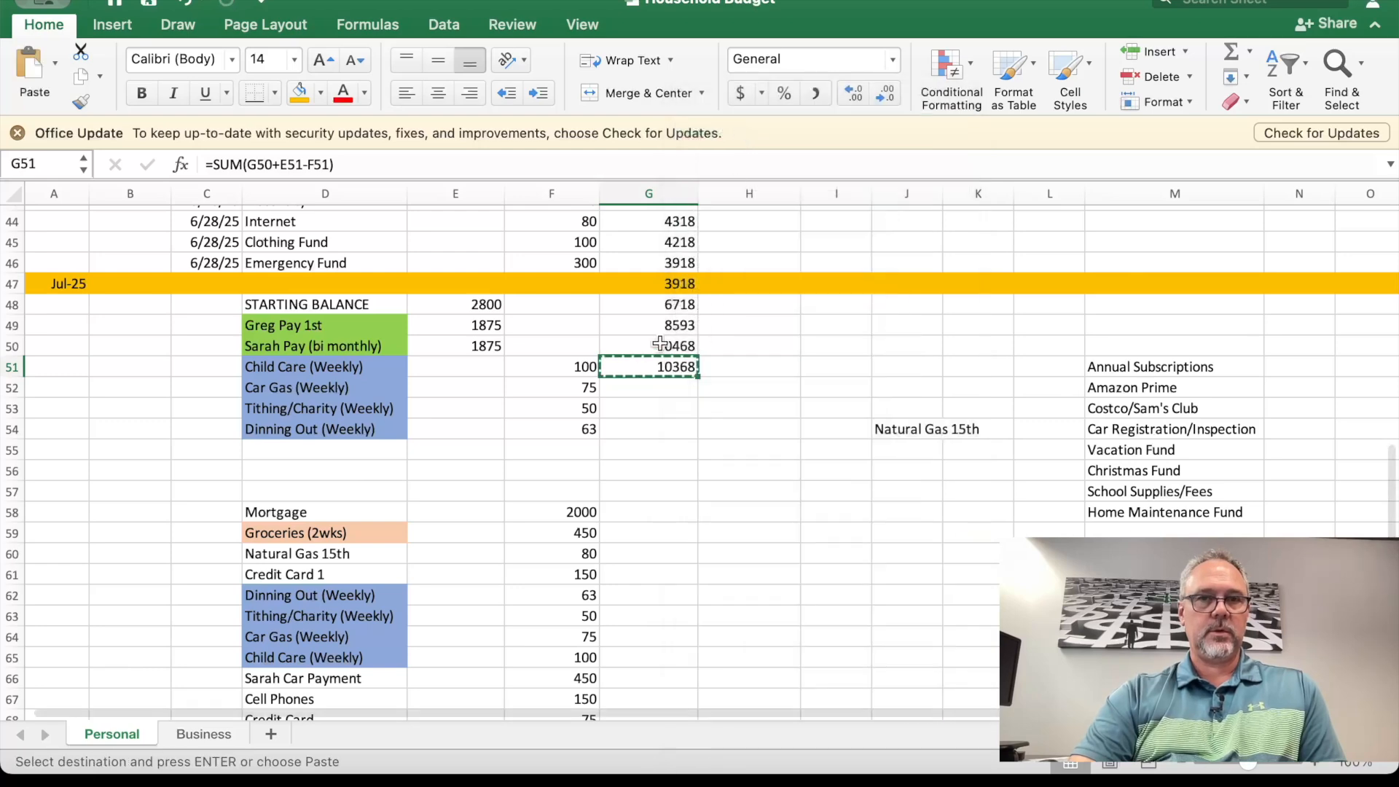
drag(634, 386, 634, 691)
right_click(640, 667)
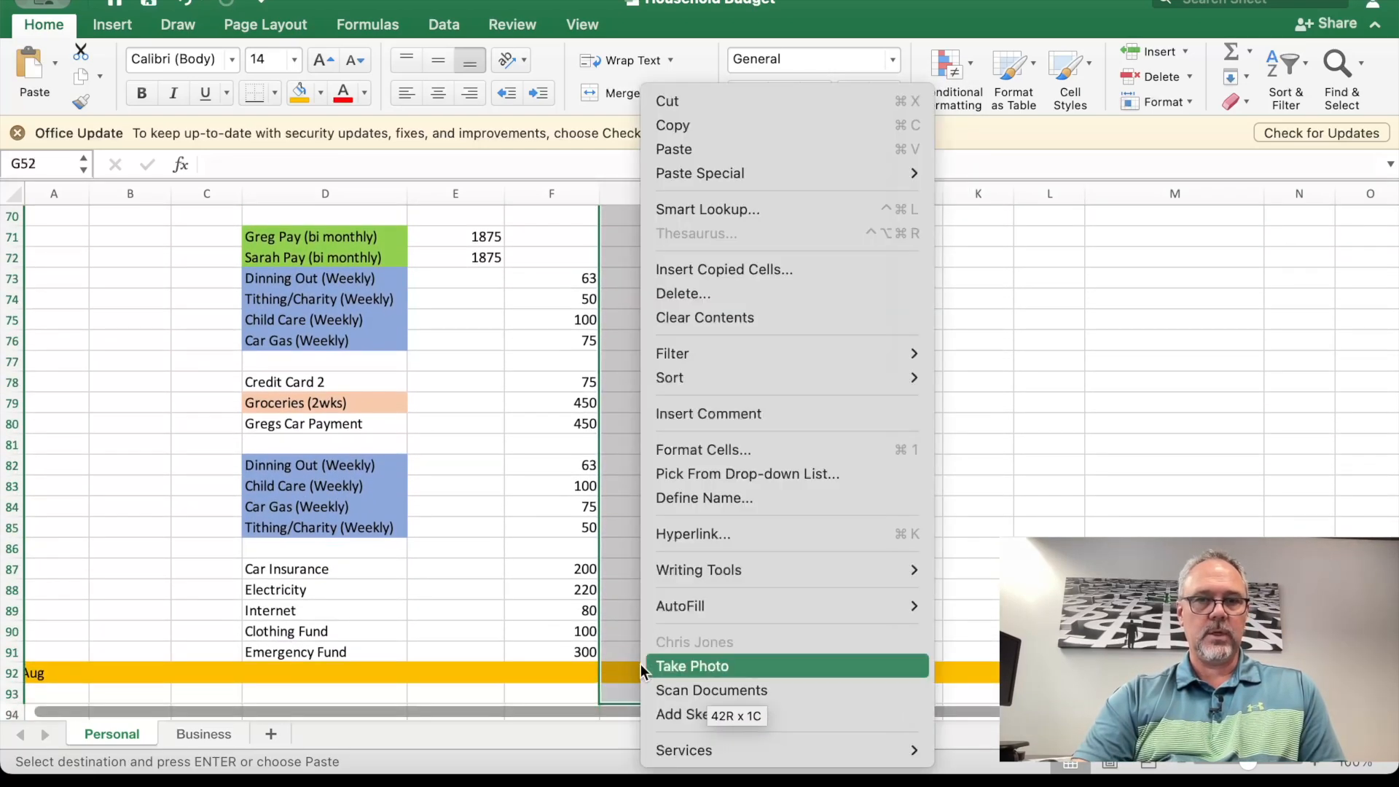
click(654, 152)
scroll(952, 487, up, 10)
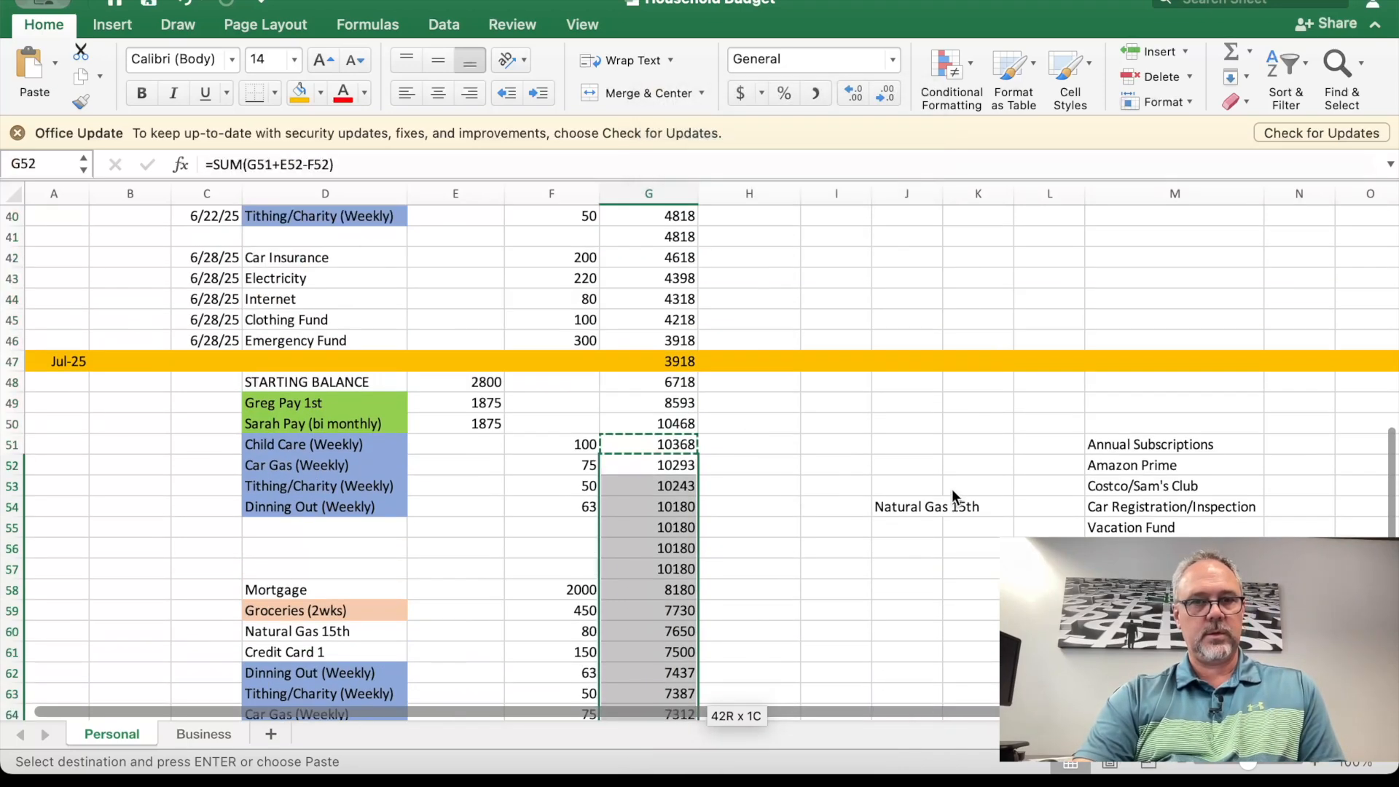
scroll(805, 541, up, 3)
scroll(805, 541, up, 2)
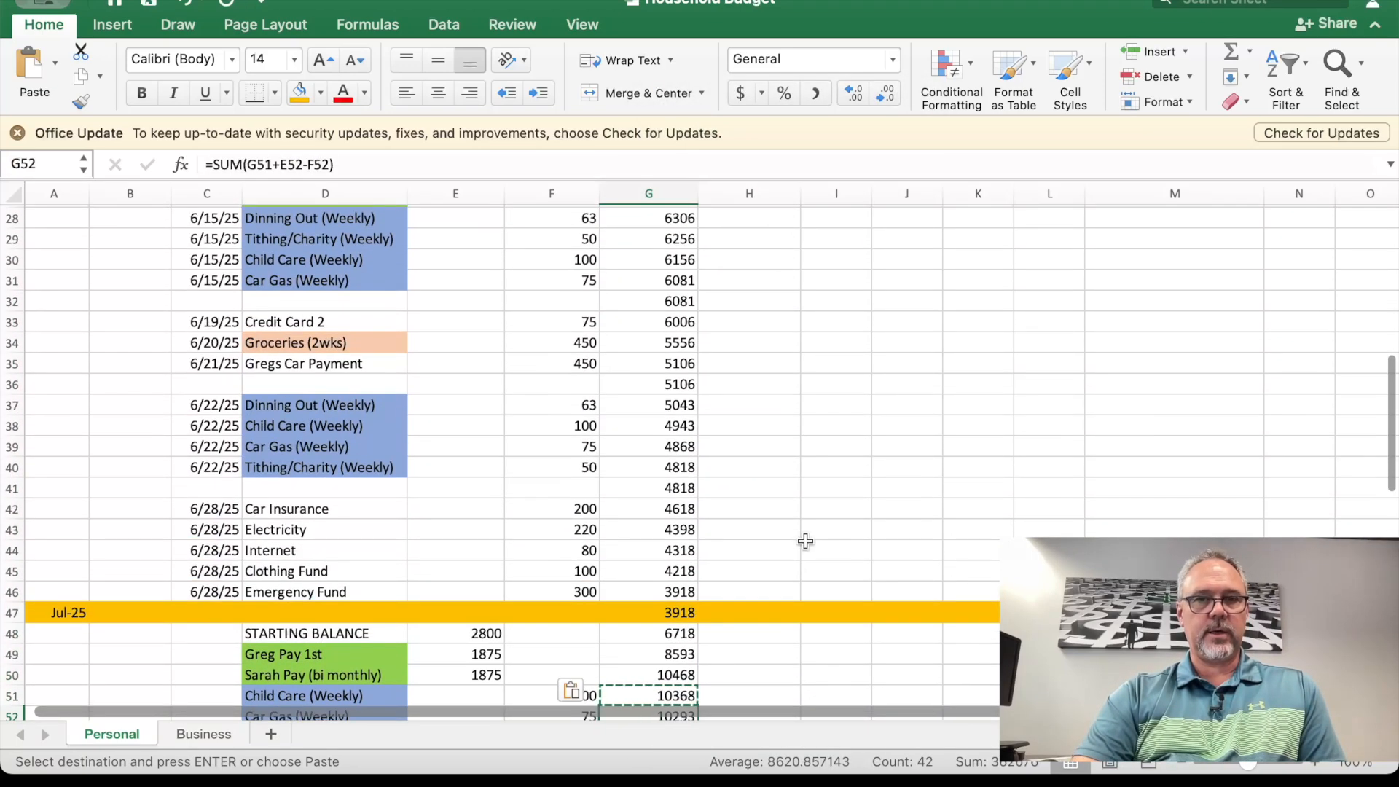
Step: Enter =SUM(G47-G3) in H47 on the Jul-25 row to calculate June's change from the starting balance
click(774, 616)
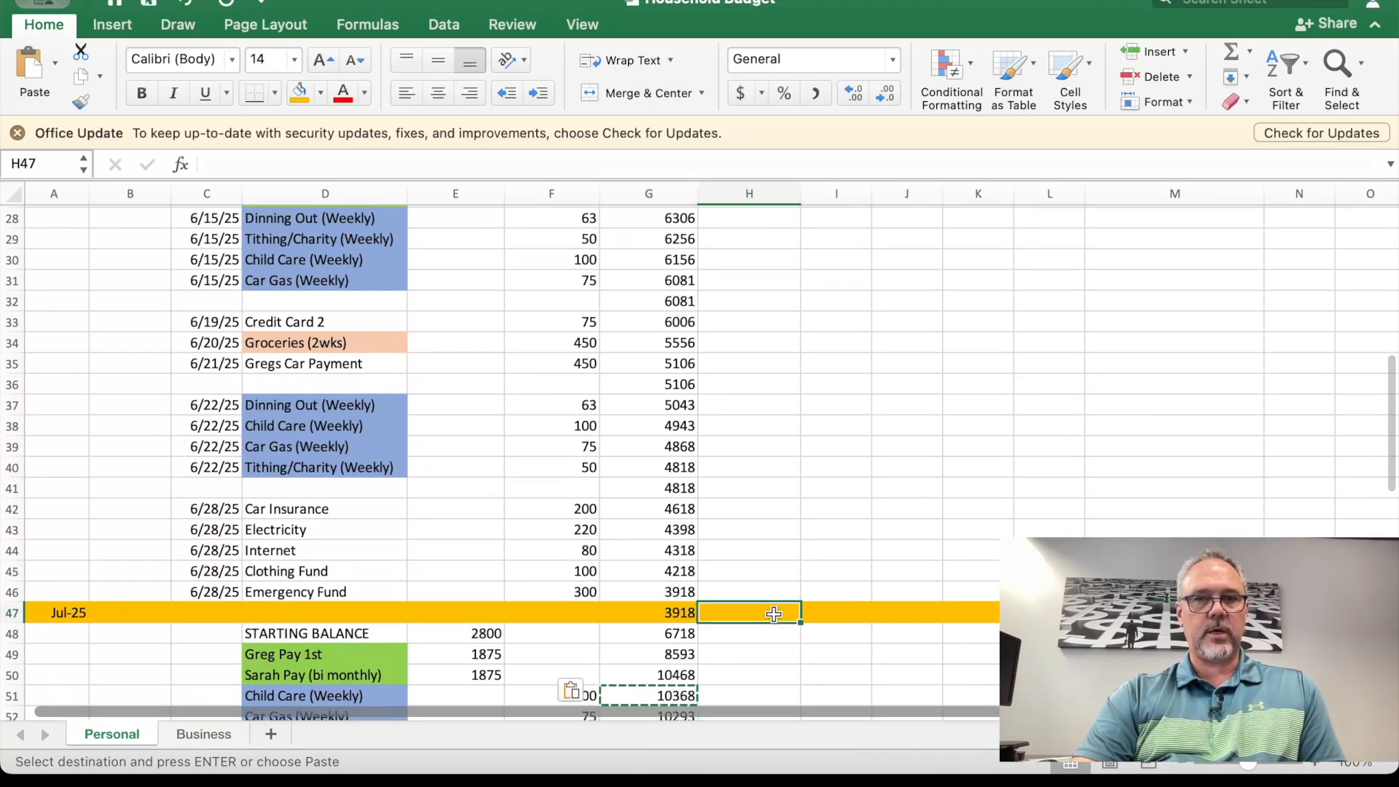
click(1230, 58)
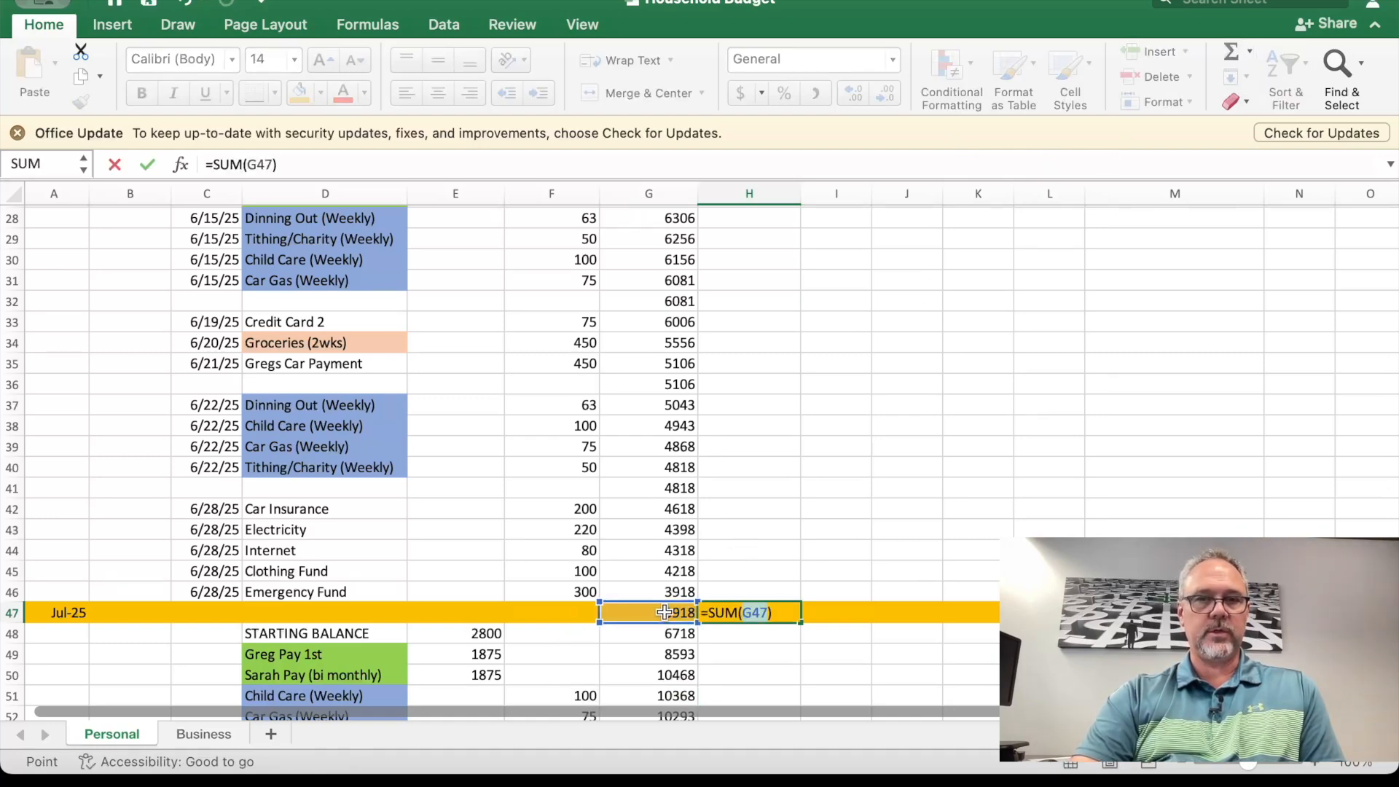
scroll(672, 611, up, 10)
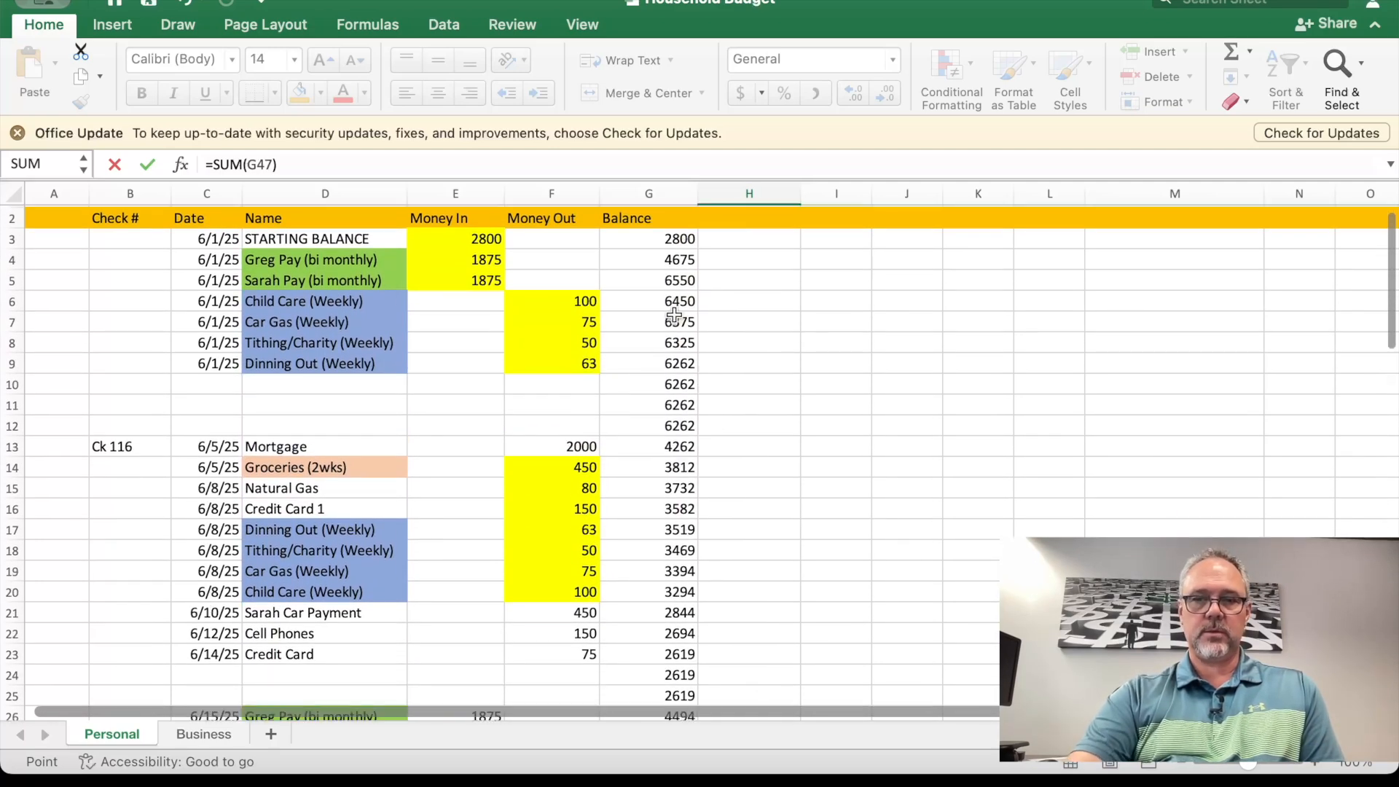
text(-)
click(679, 241)
scroll(765, 686, down, 10)
key(Return)
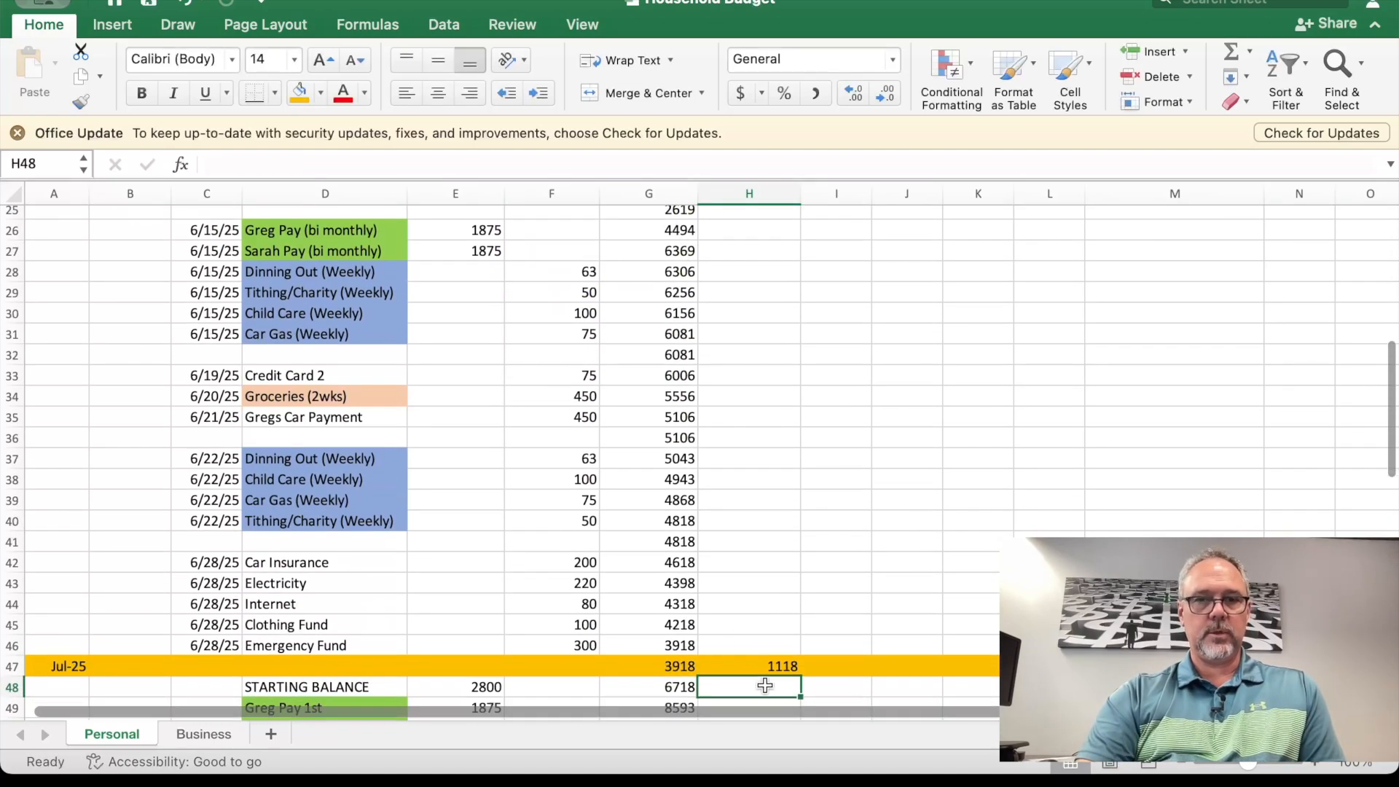
click(761, 667)
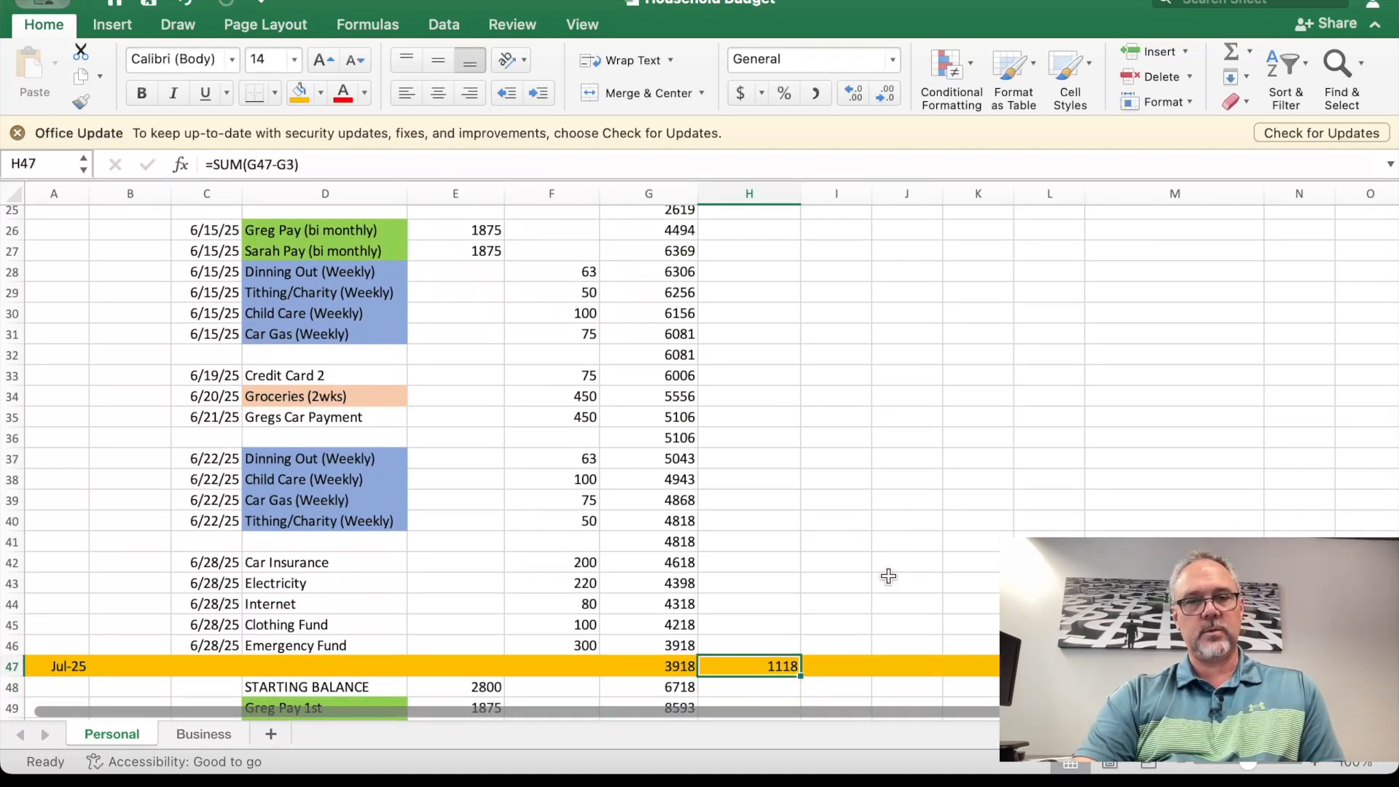
Step: Copy the monthly difference formula from H47 into H92 on the Aug row
scroll(889, 576, down, 6)
scroll(881, 573, down, 10)
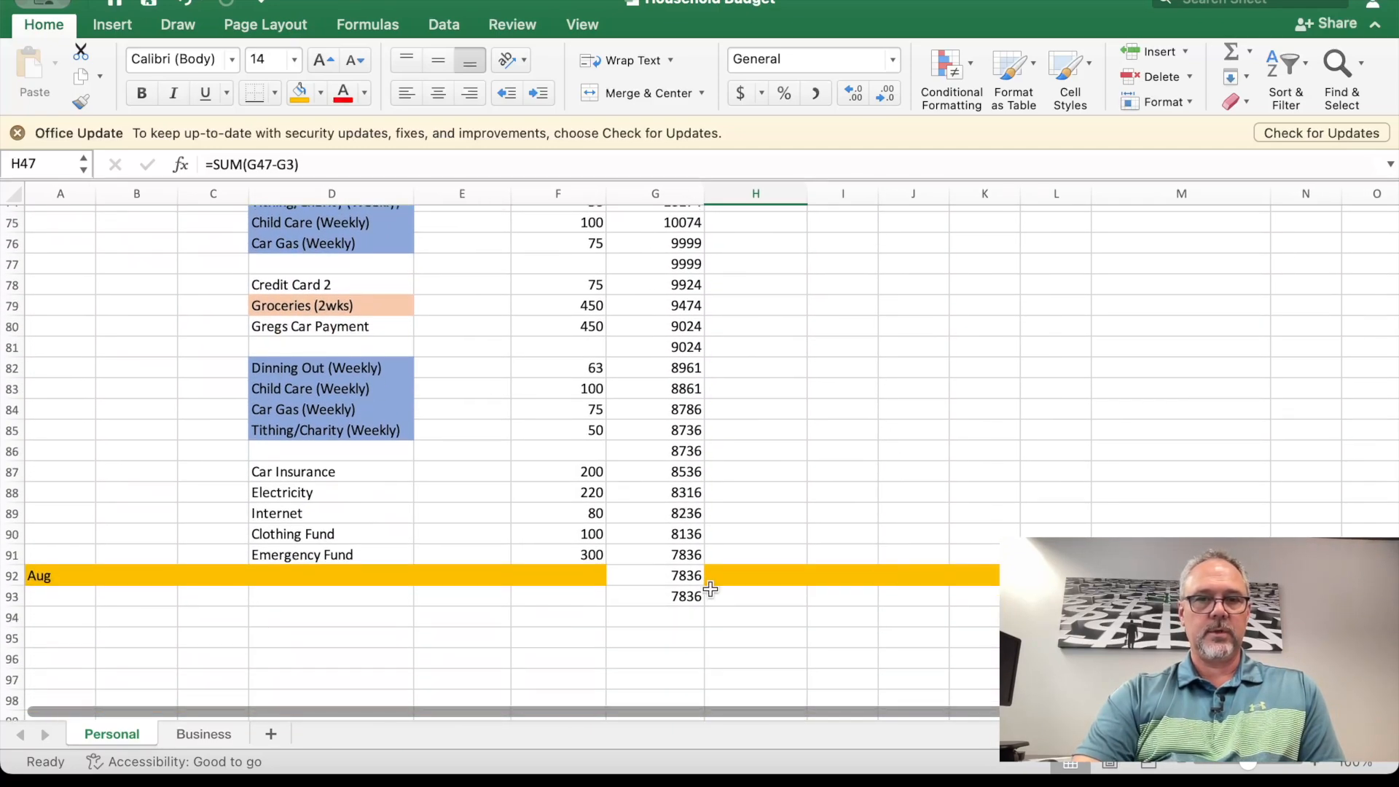
scroll(788, 527, up, 14)
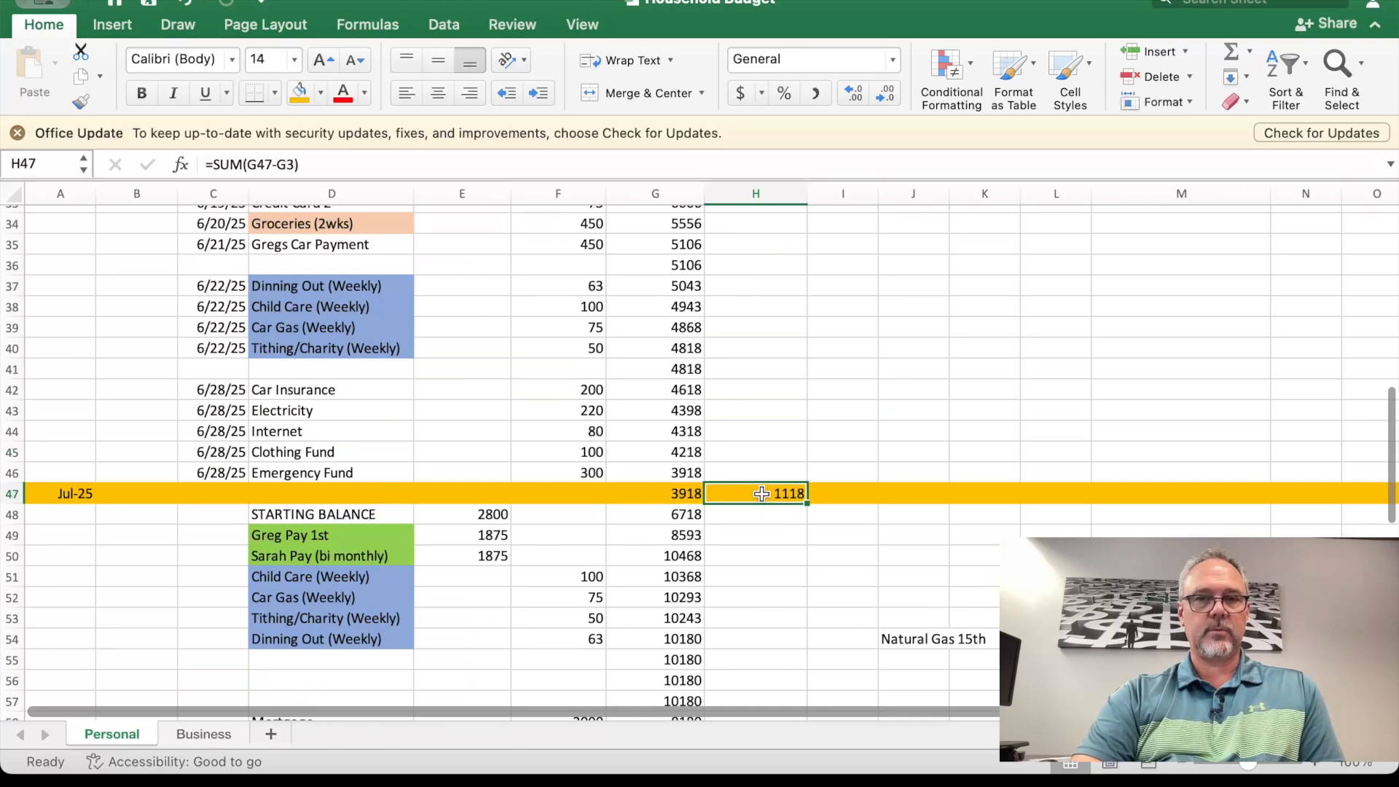
right_click(762, 494)
click(820, 125)
scroll(744, 640, down, 1)
scroll(743, 641, down, 12)
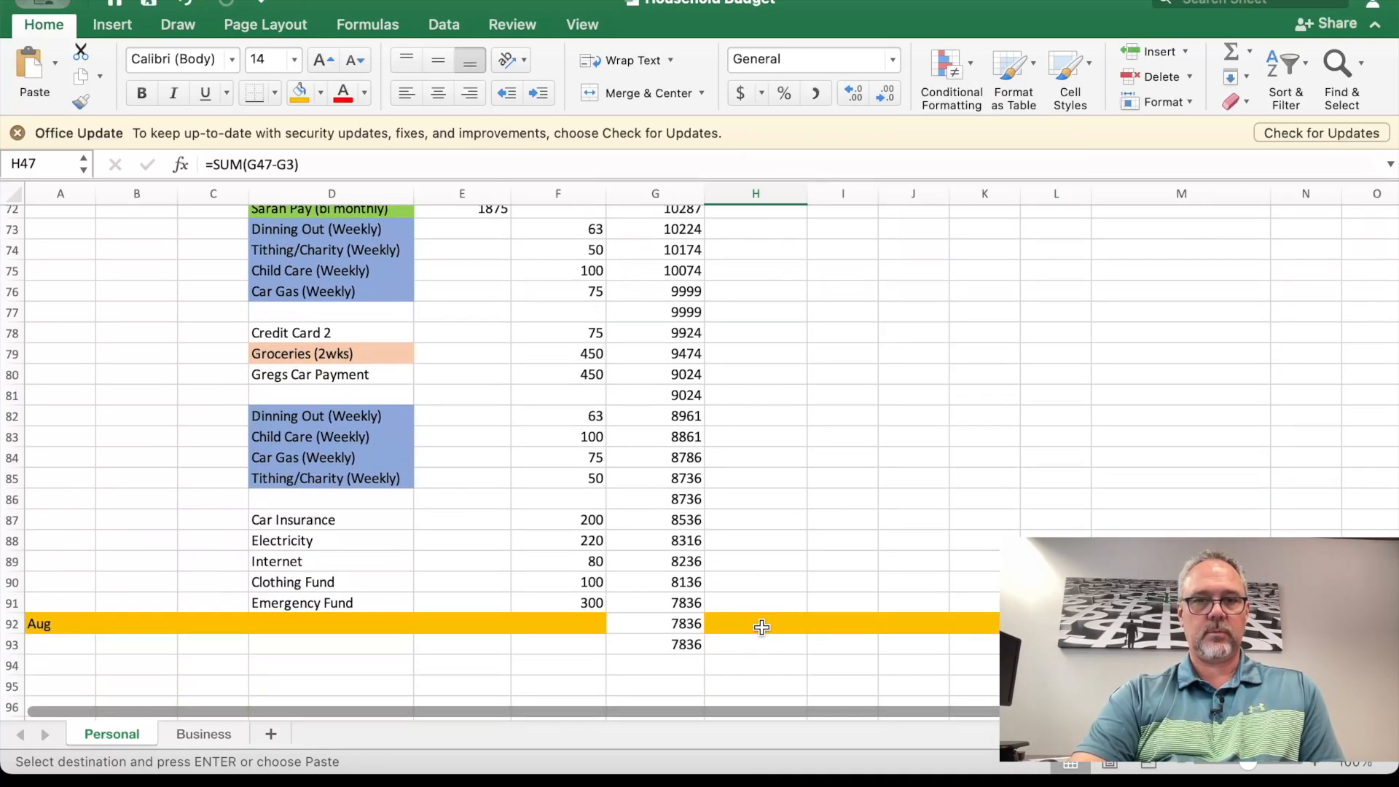
click(761, 628)
right_click(760, 628)
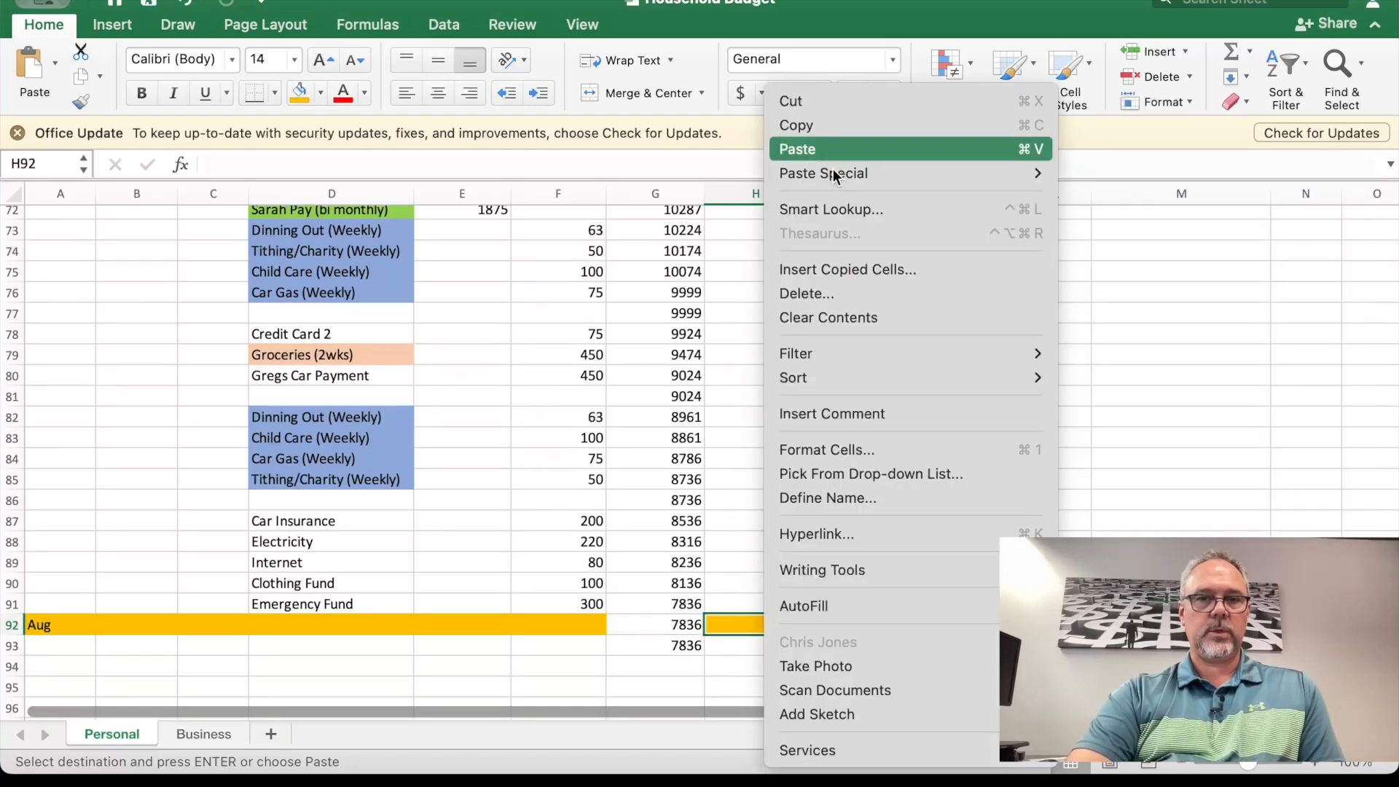
click(829, 156)
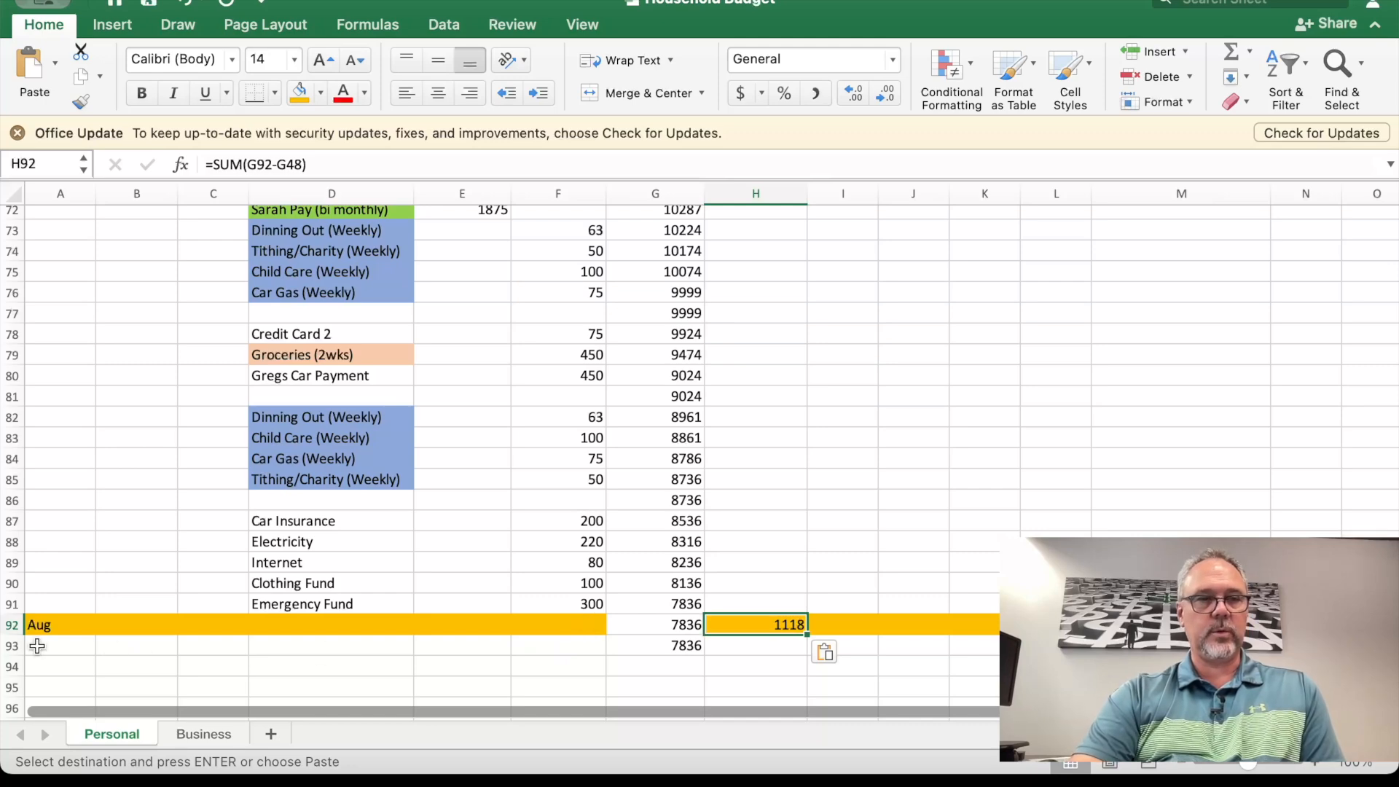
Step: Reapply the orange fill across the whole Aug row 92, including the balance cell
click(8, 626)
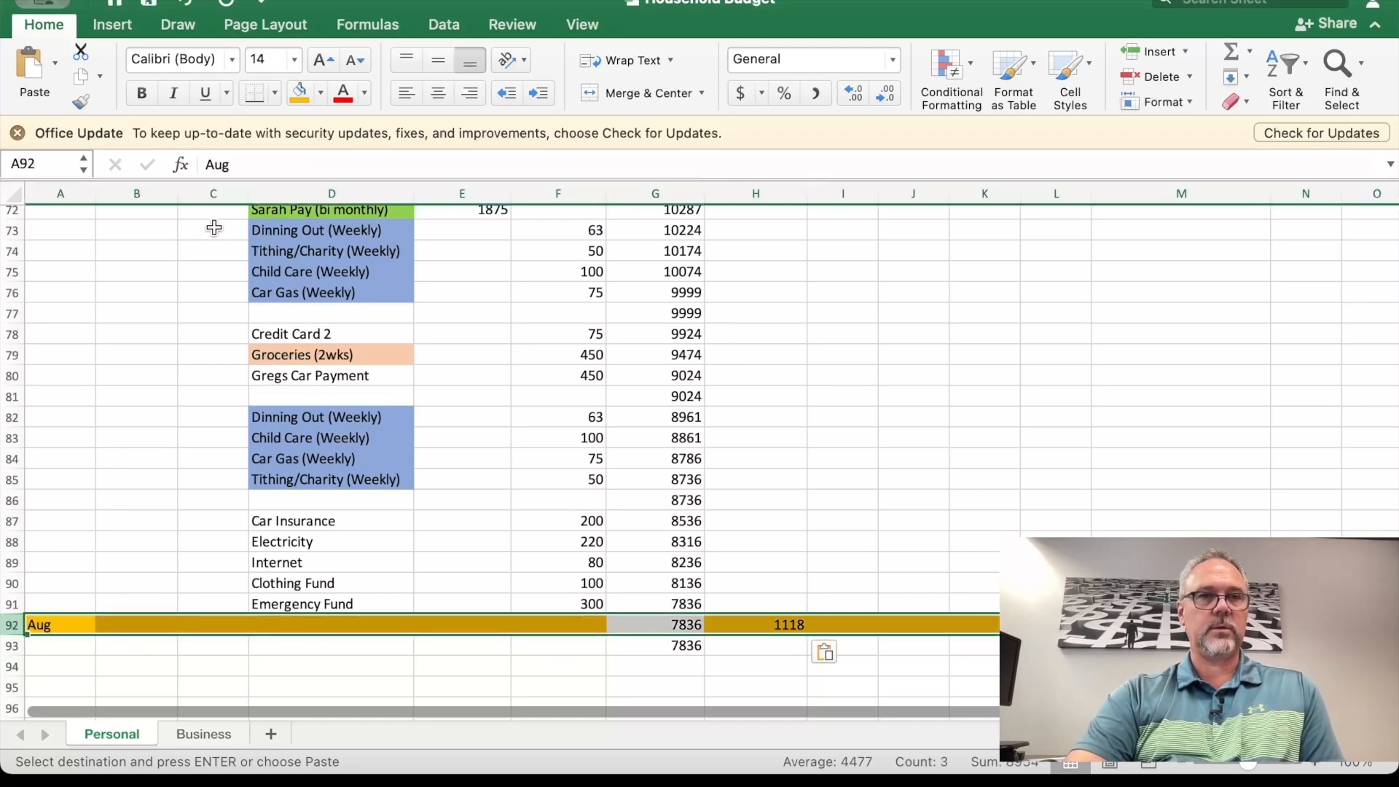
click(298, 93)
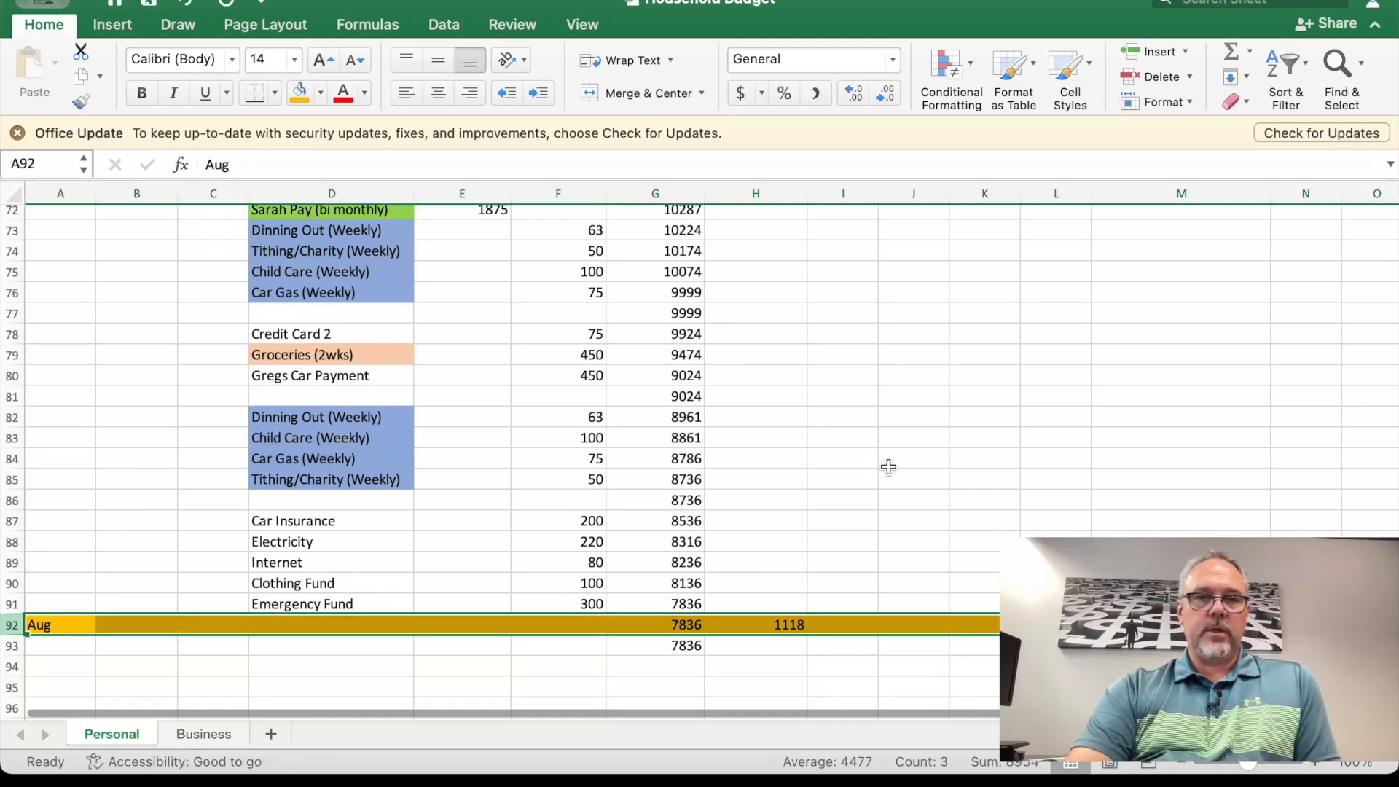
scroll(814, 470, up, 3)
scroll(813, 470, down, 5)
Step: Copy the July names and amounts, D48 to F91, and paste them below the Aug row starting at D93
scroll(814, 470, up, 15)
scroll(813, 470, down, 2)
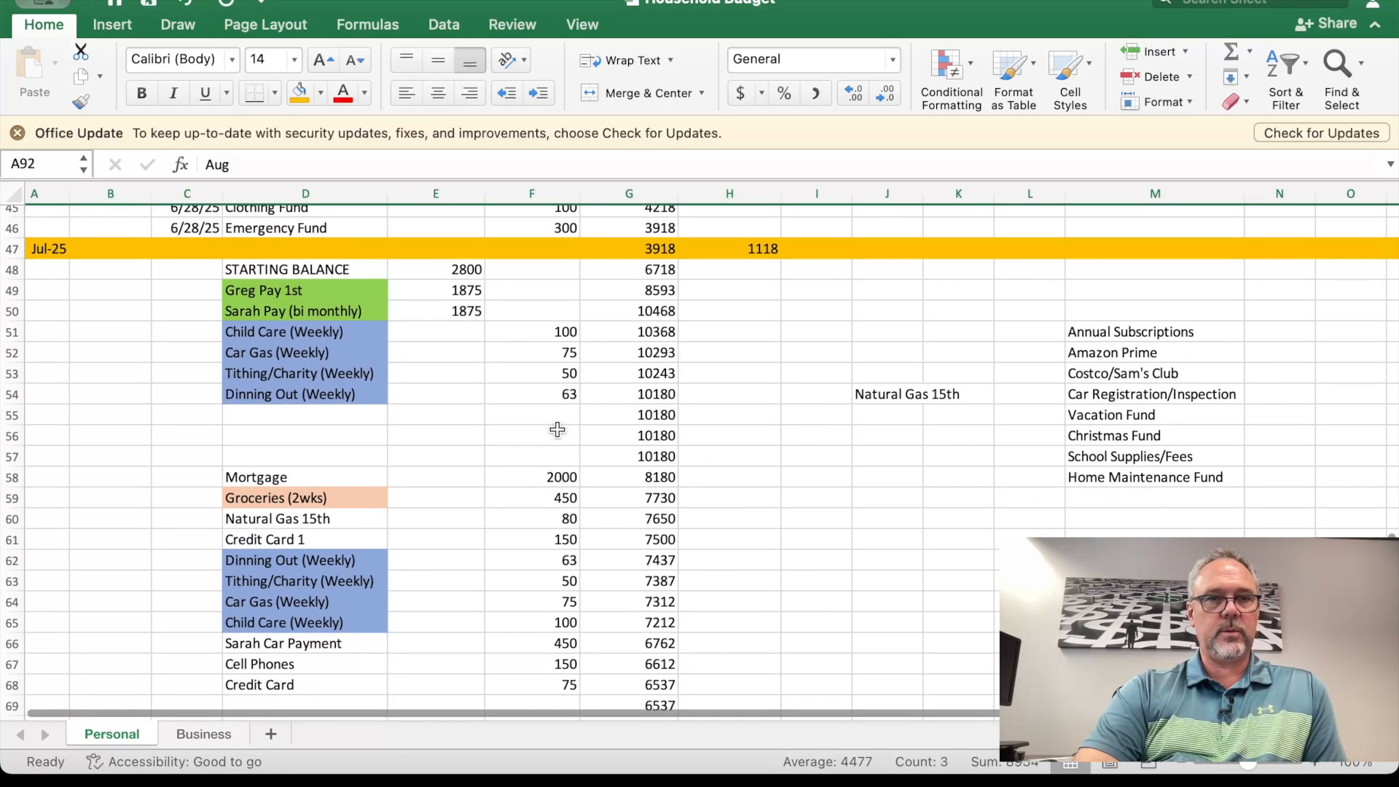
drag(278, 280, 558, 630)
right_click(491, 488)
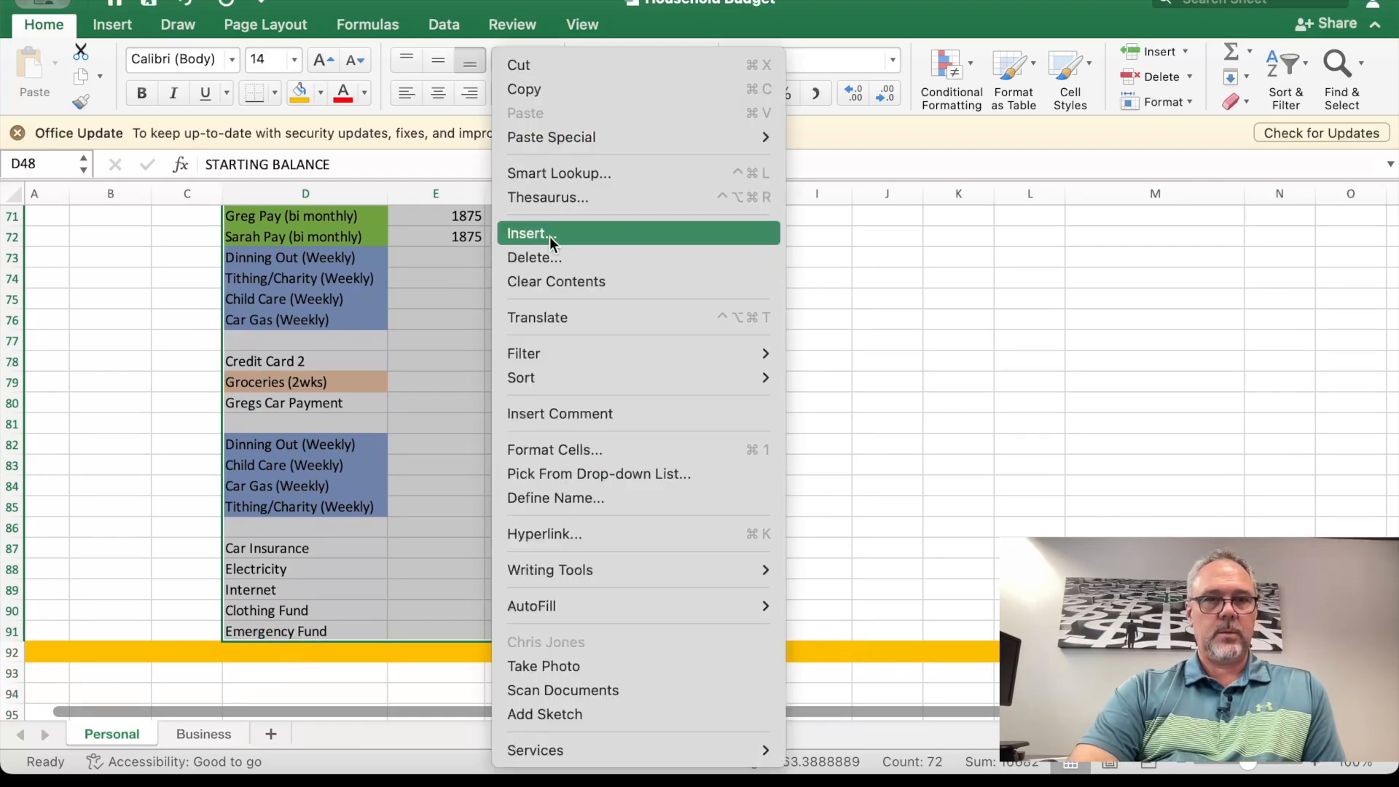
click(538, 89)
scroll(326, 496, up, 10)
scroll(352, 510, down, 10)
scroll(416, 503, down, 4)
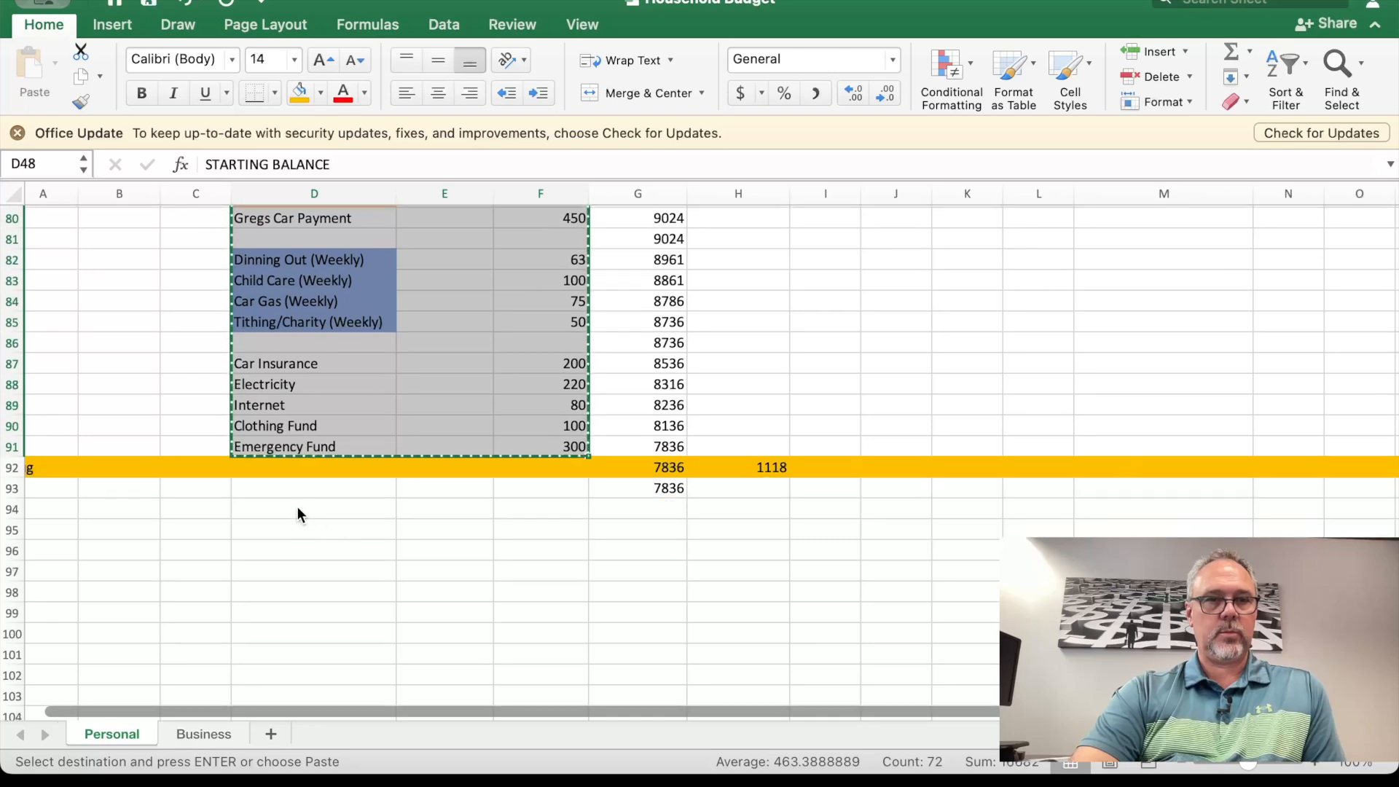
right_click(301, 488)
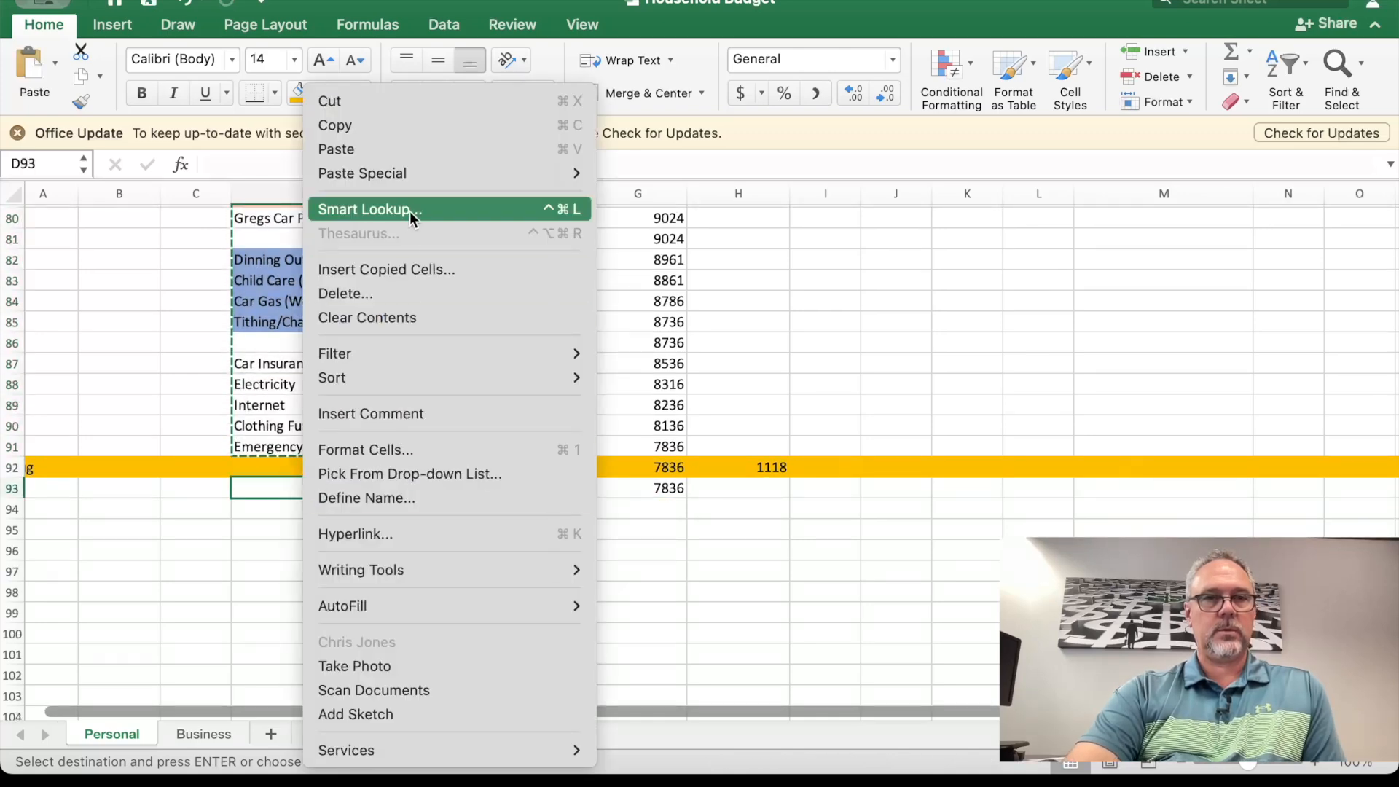
click(362, 149)
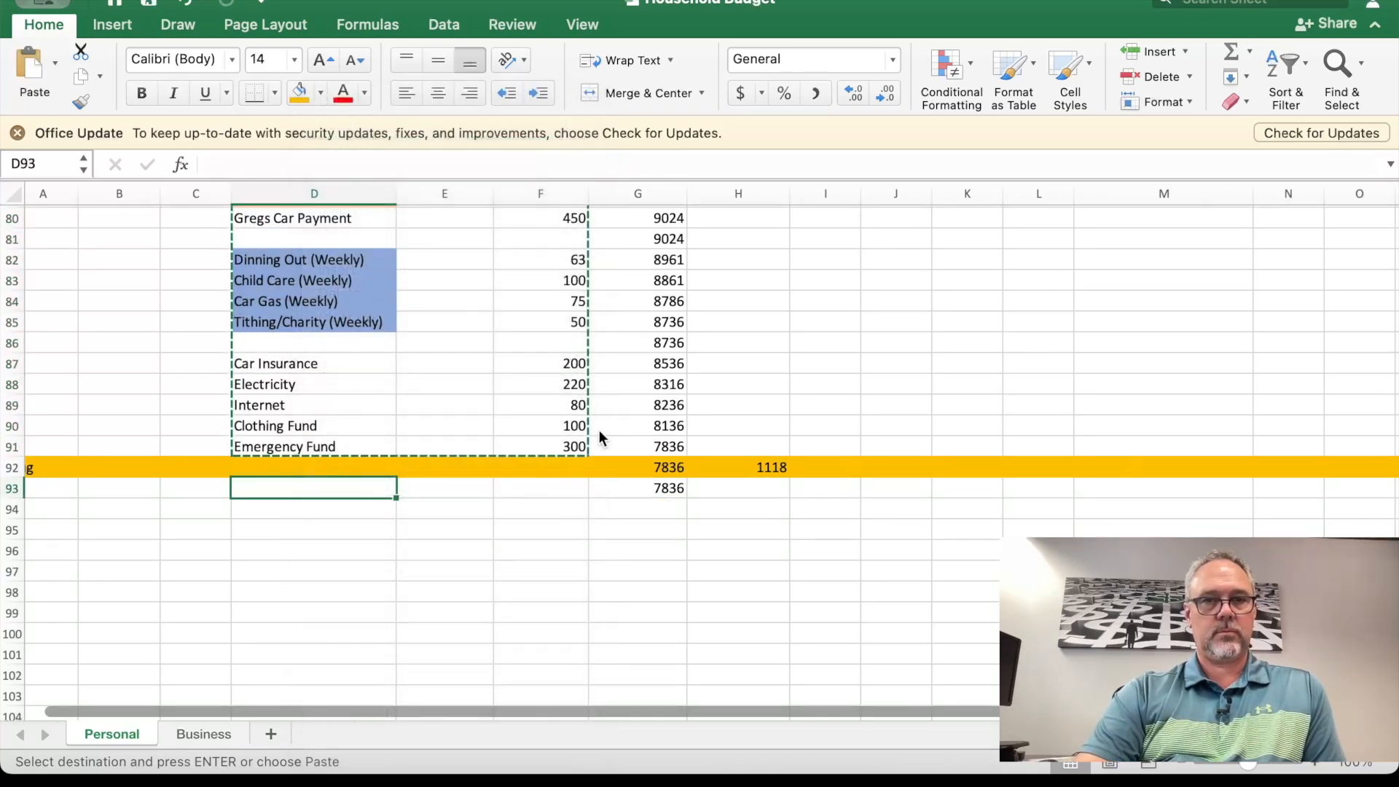
scroll(710, 575, down, 1)
scroll(669, 321, down, 3)
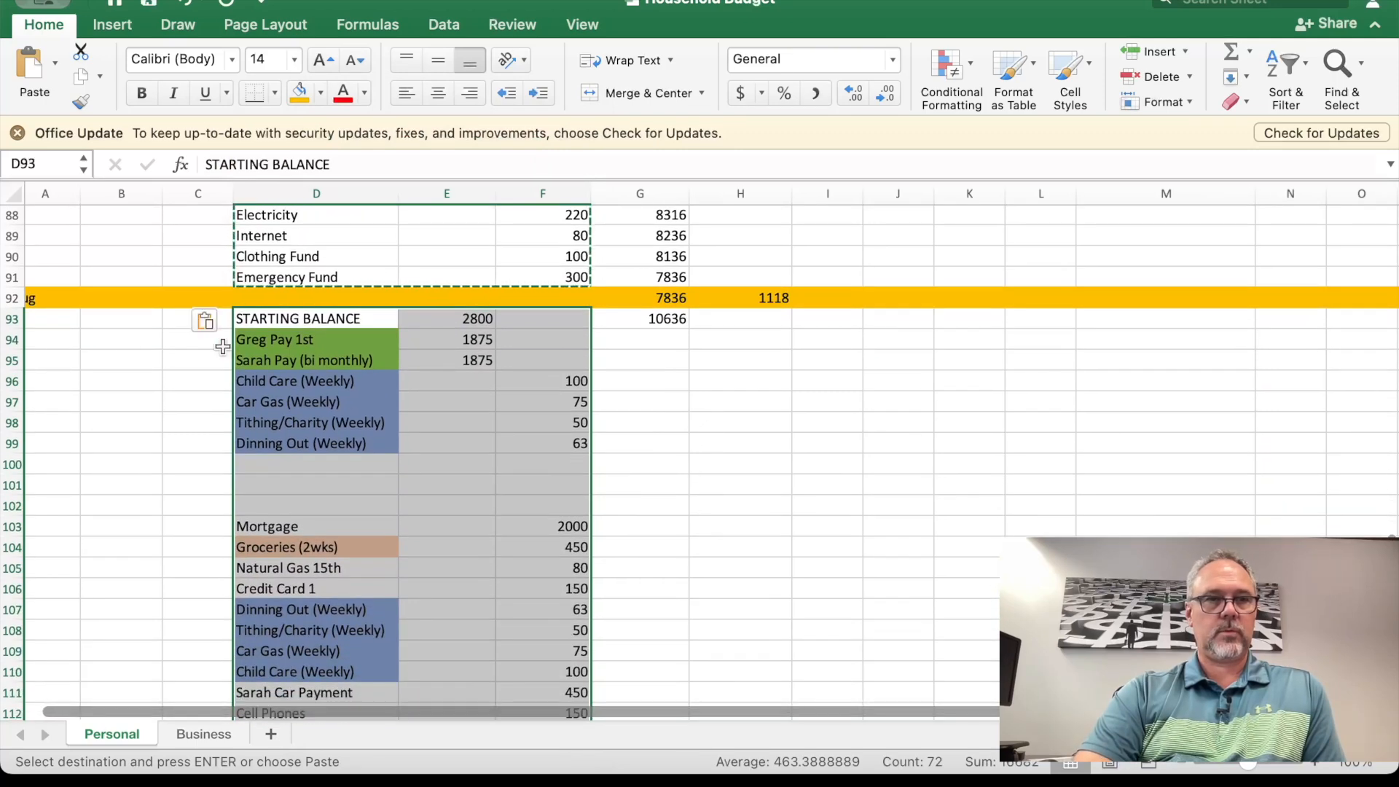
Step: Copy the running balance formula from G93 down the August section, G94 to G137
scroll(178, 343, left, 1)
mouse_move(689, 327)
mouse_down()
mouse_move(687, 381)
mouse_move(678, 317)
mouse_up()
right_click(678, 318)
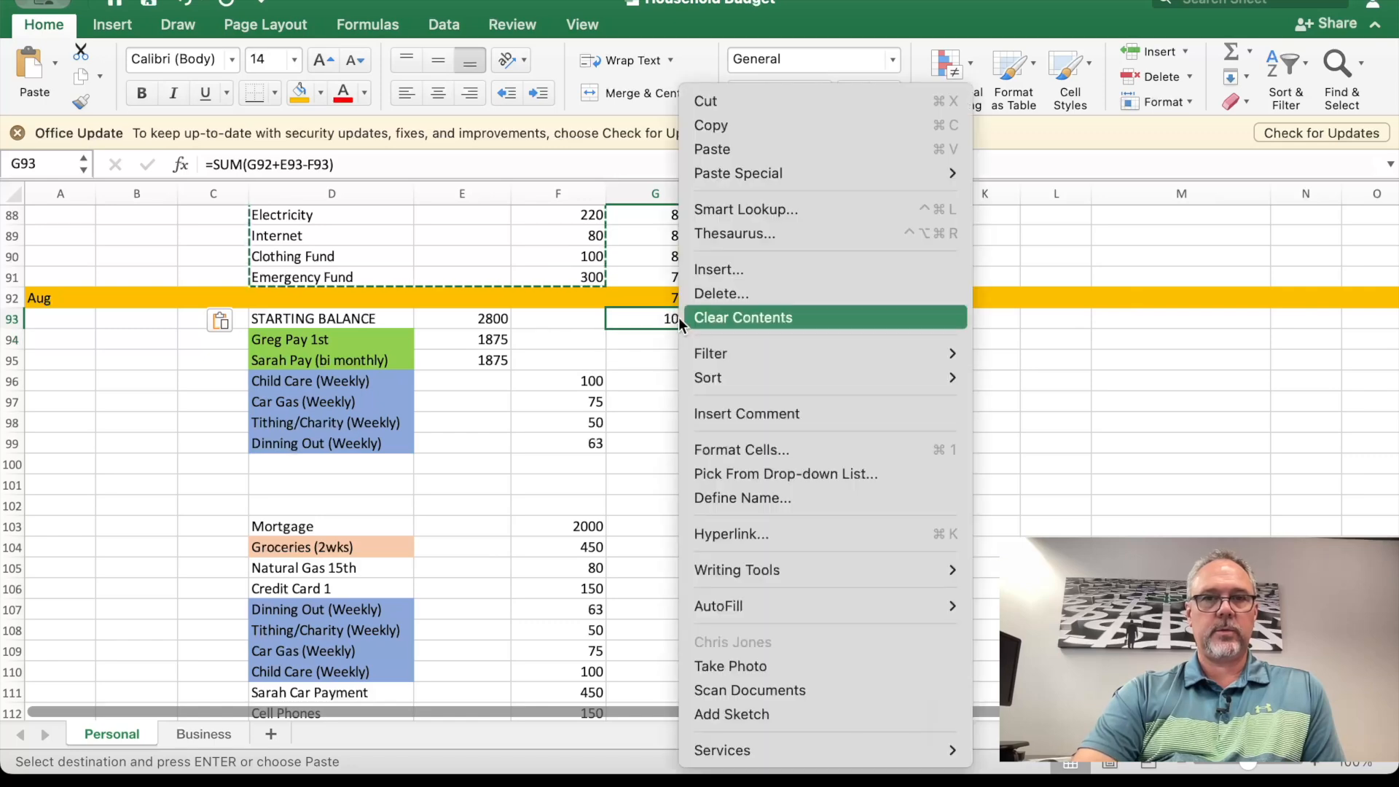
click(732, 125)
drag(641, 337, 665, 662)
right_click(666, 647)
click(698, 147)
scroll(183, 642, up, 1)
scroll(576, 466, down, 10)
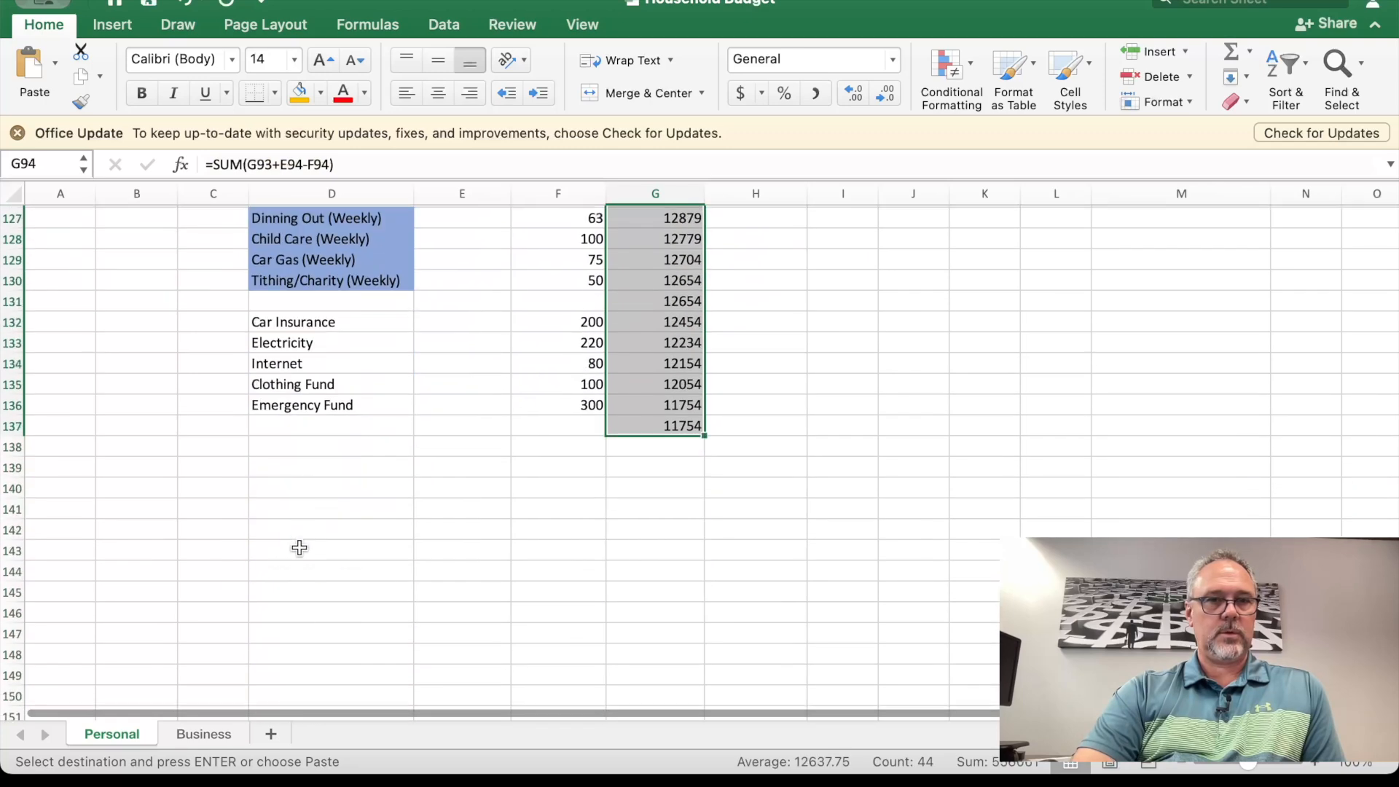
Step: Fill row 137 below the August entries with orange and enter September in A137 as the next month's label
click(12, 426)
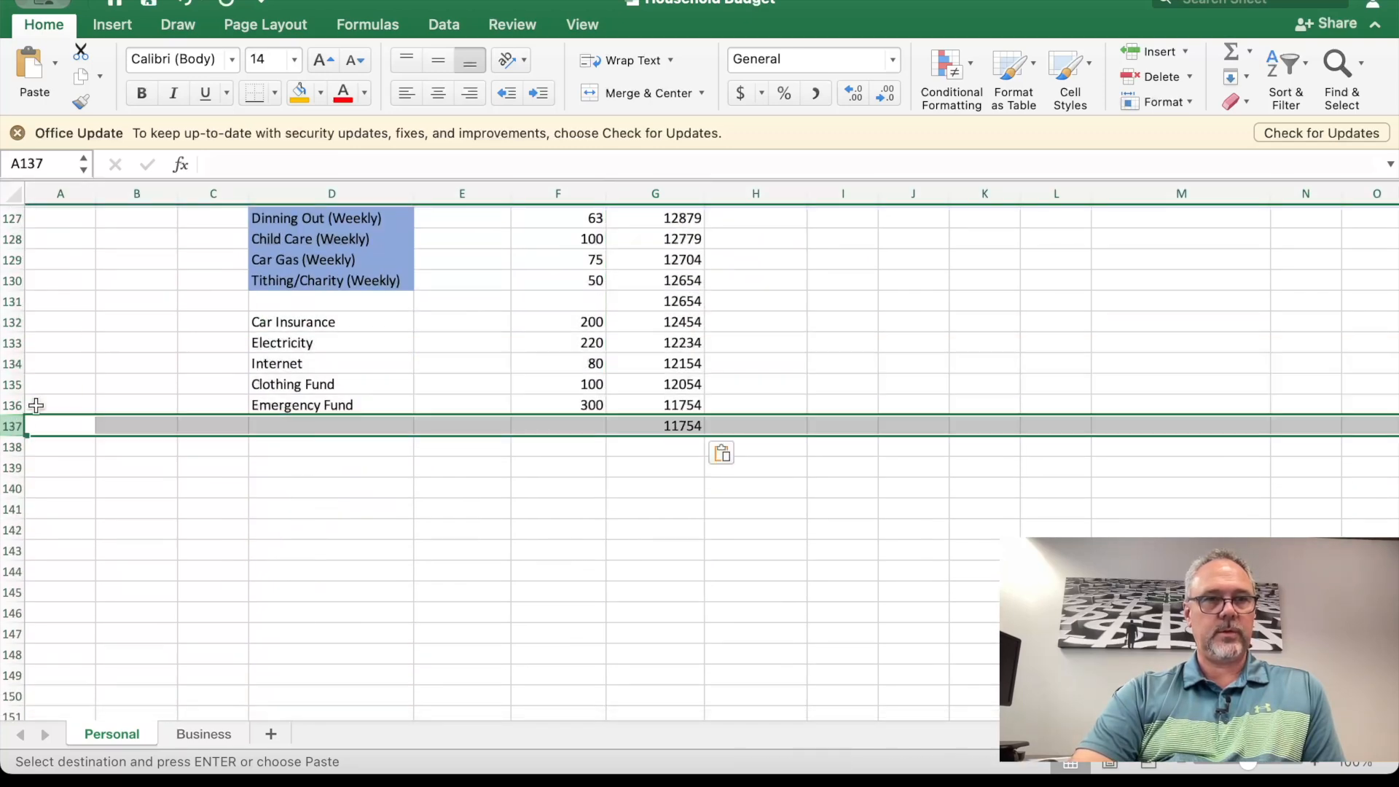
click(292, 93)
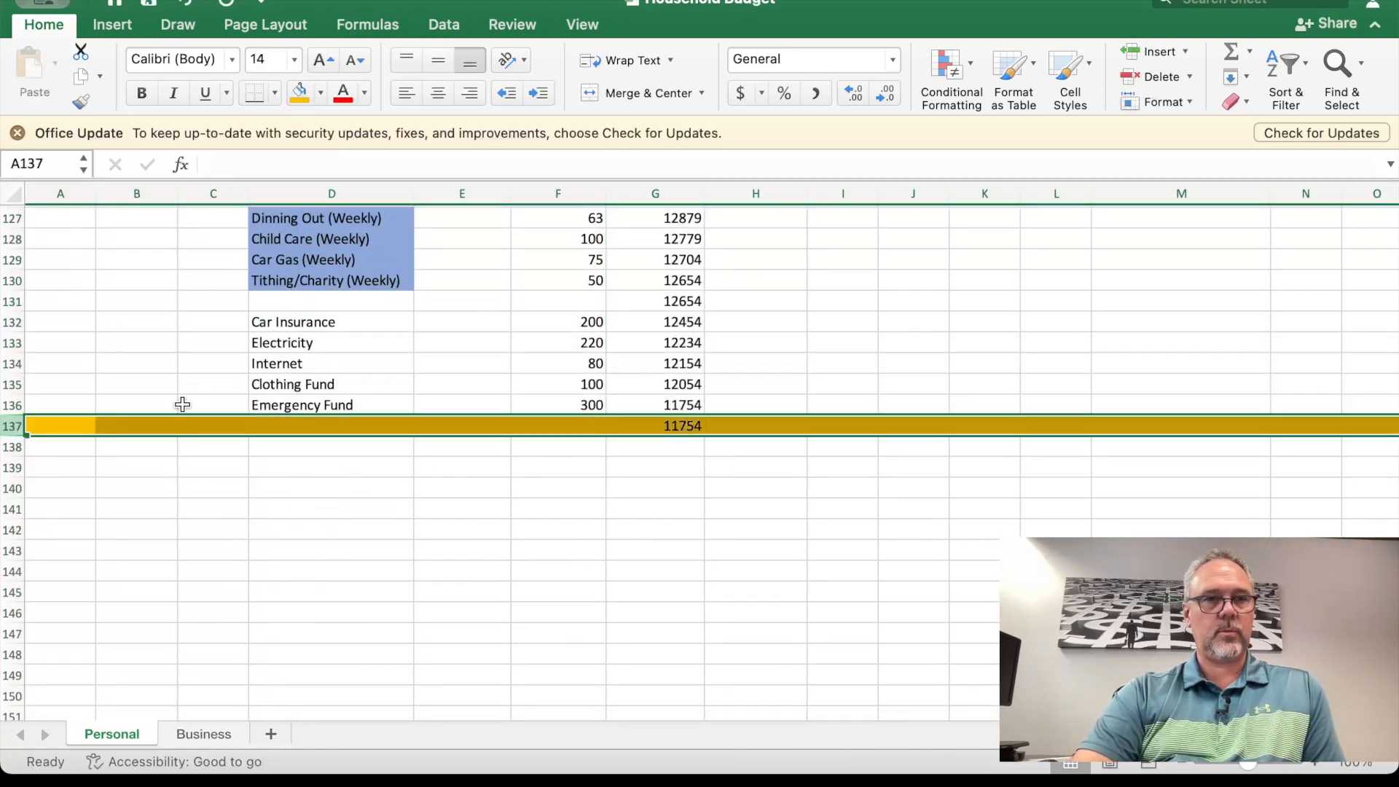
click(80, 427)
text(Se)
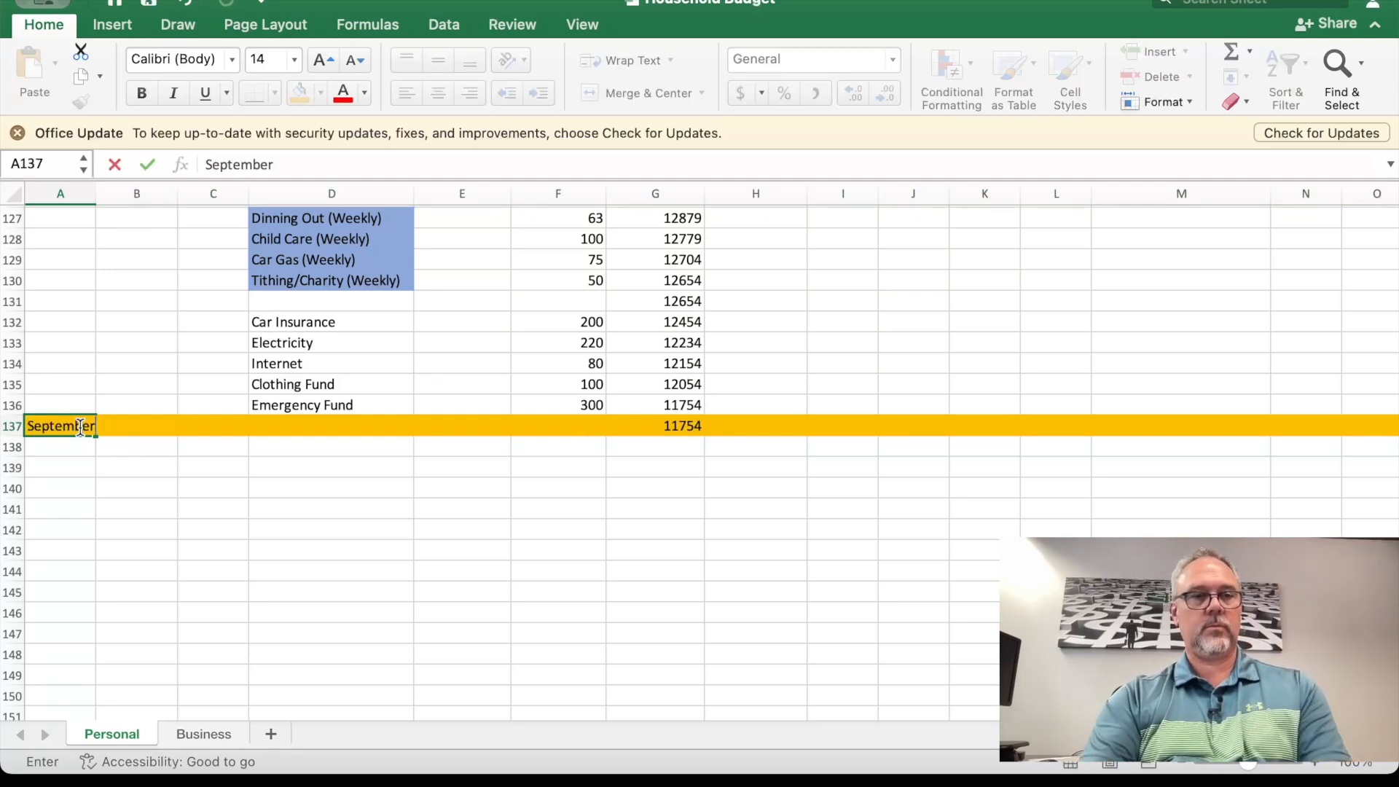
text(ptember)
click(118, 471)
Step: Review the August entries and the blank spacer rows between expense groups, and the earlier months up to June
scroll(797, 438, up, 10)
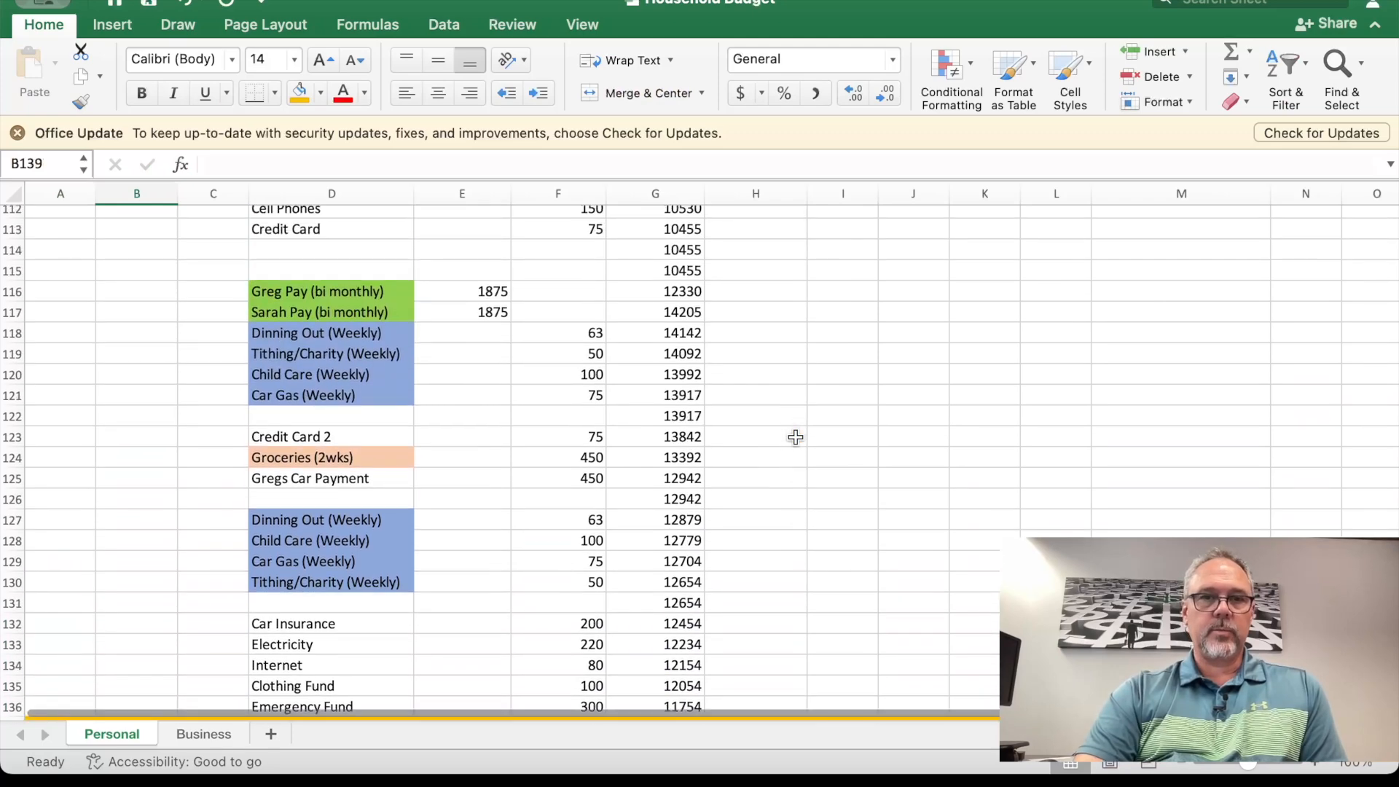
click(304, 348)
click(310, 362)
click(325, 508)
scroll(350, 553, down, 3)
scroll(373, 601, down, 5)
click(391, 432)
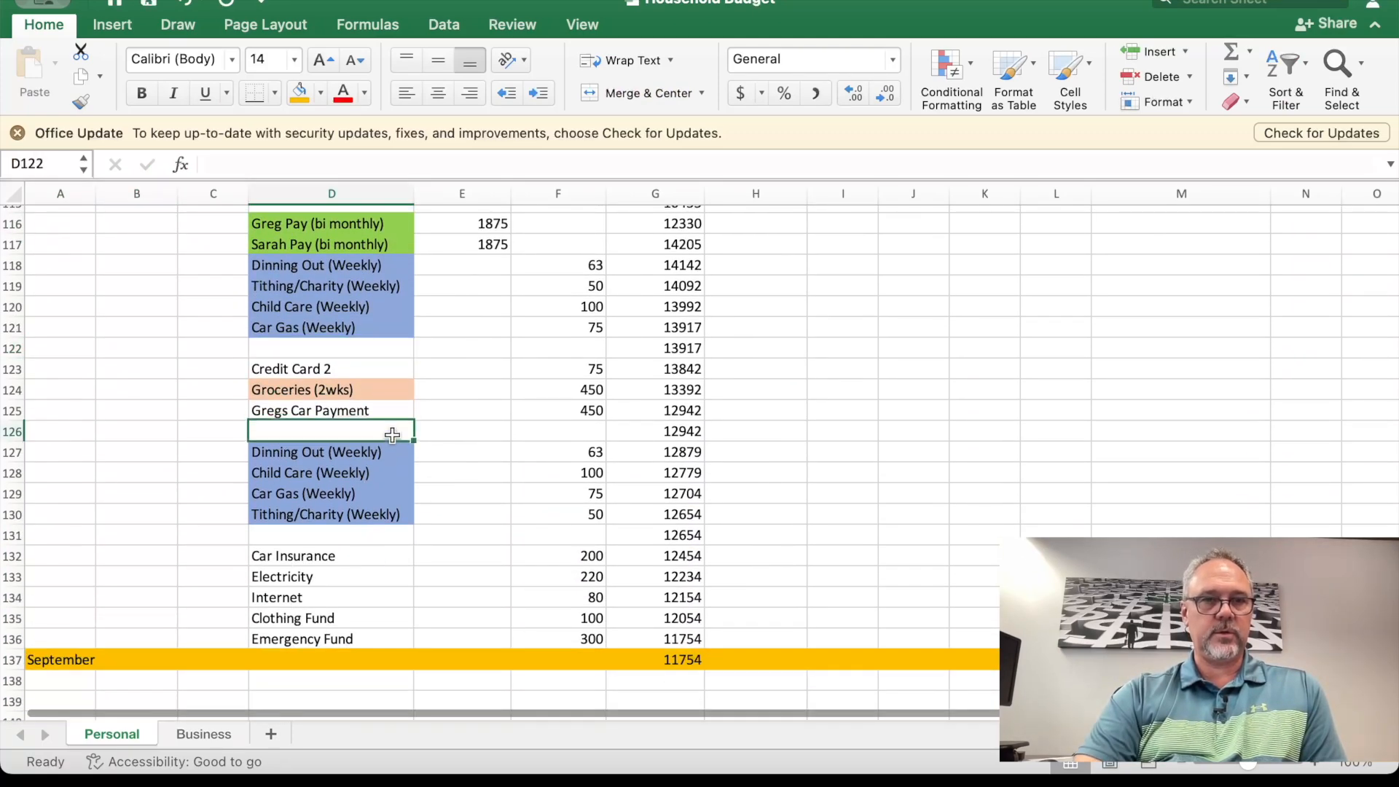
click(357, 539)
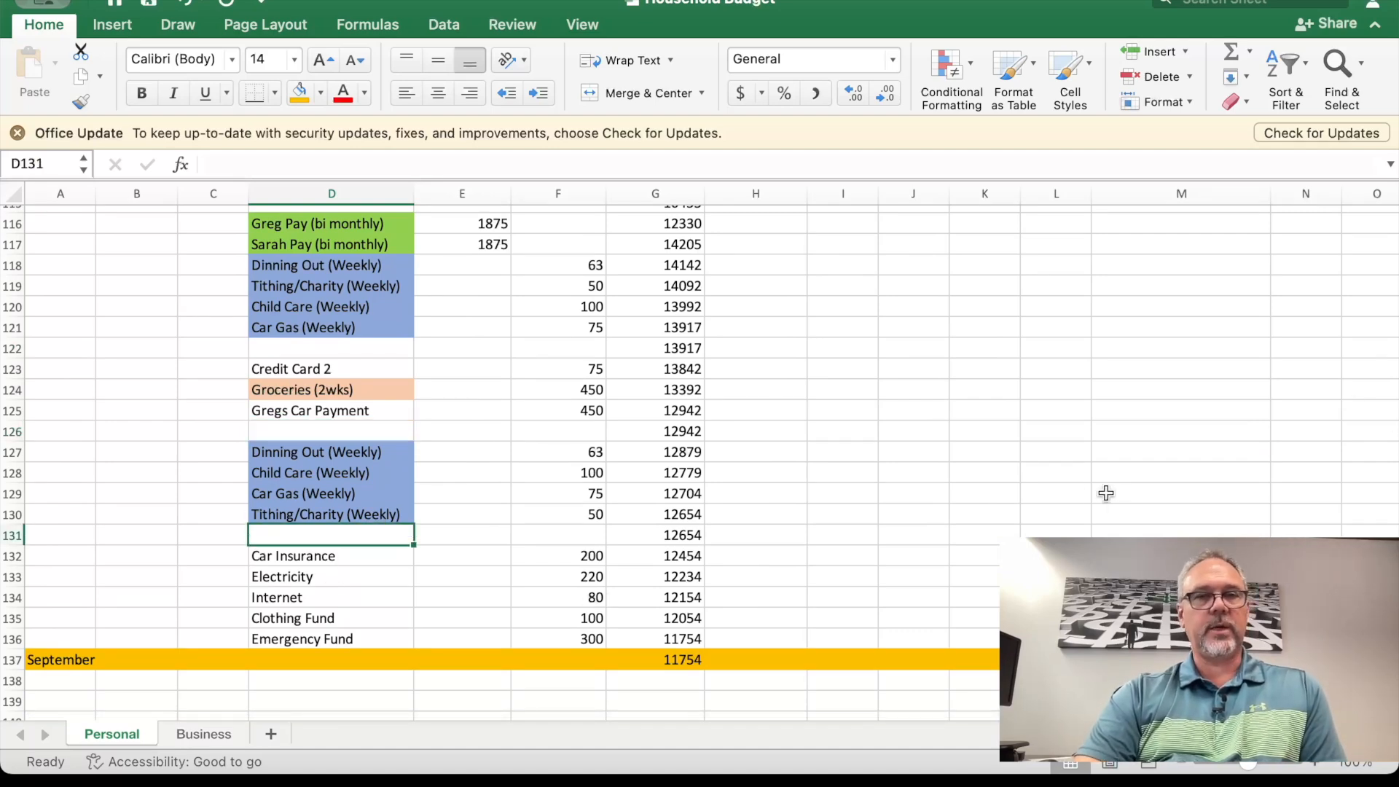
scroll(1094, 488, up, 5)
scroll(1064, 484, up, 5)
scroll(1065, 485, right, 3)
scroll(1065, 485, left, 3)
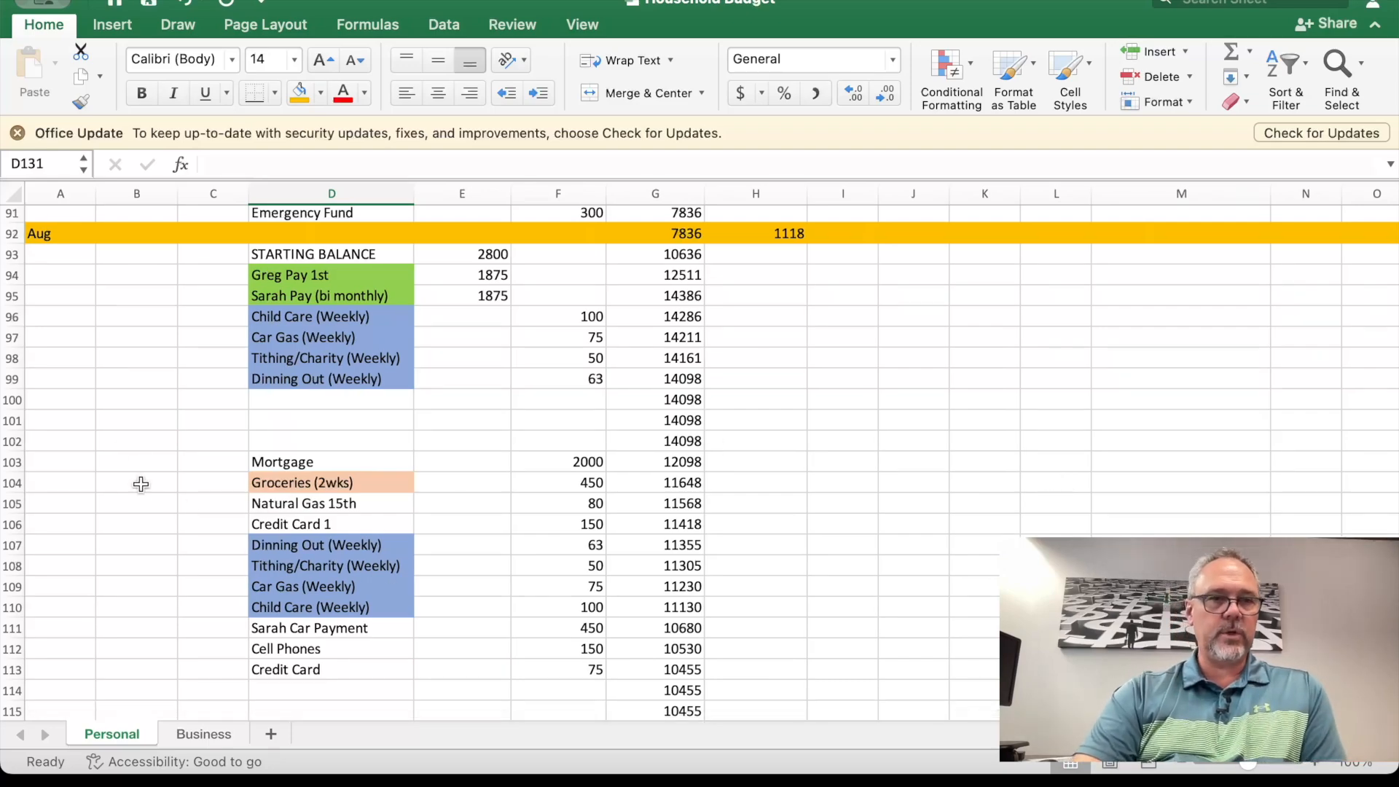
scroll(141, 434, up, 20)
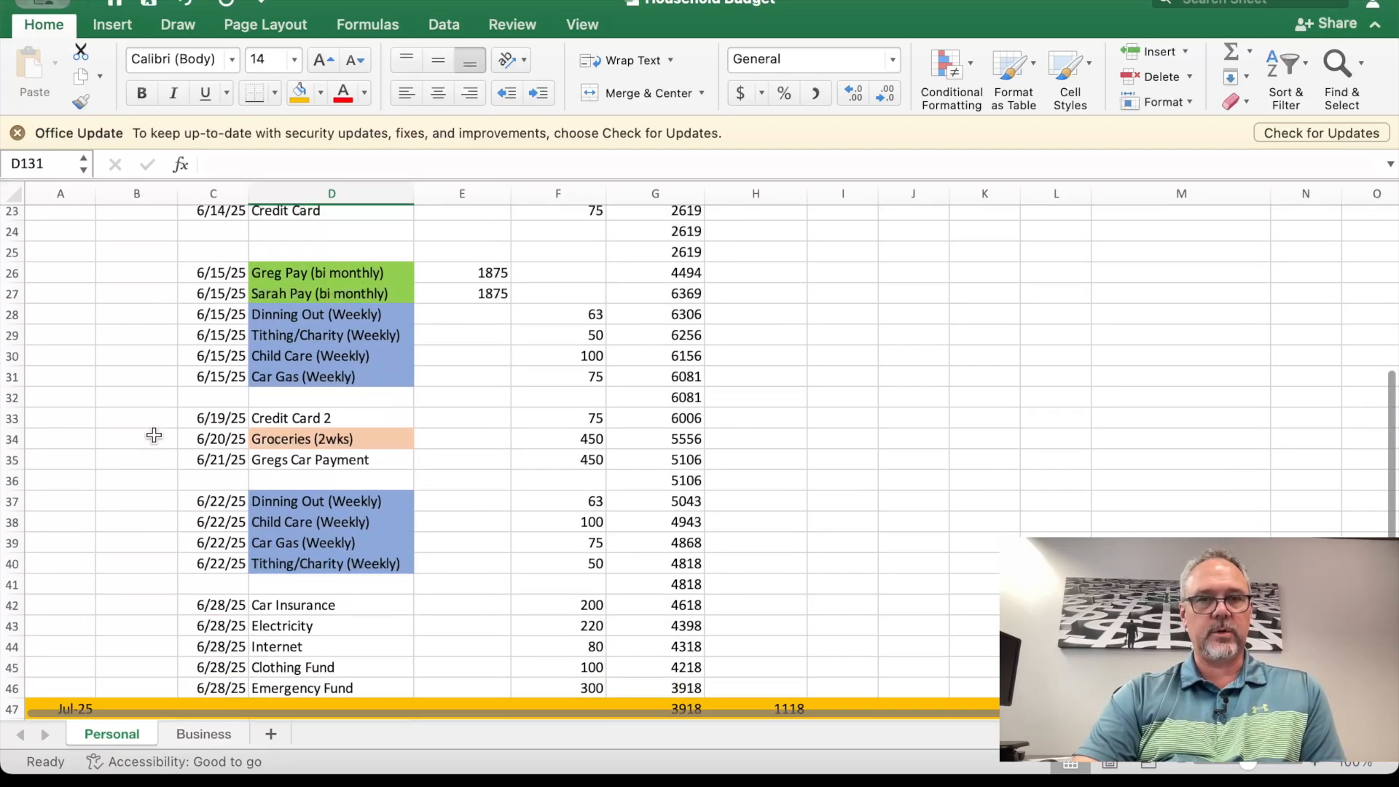
scroll(785, 470, down, 4)
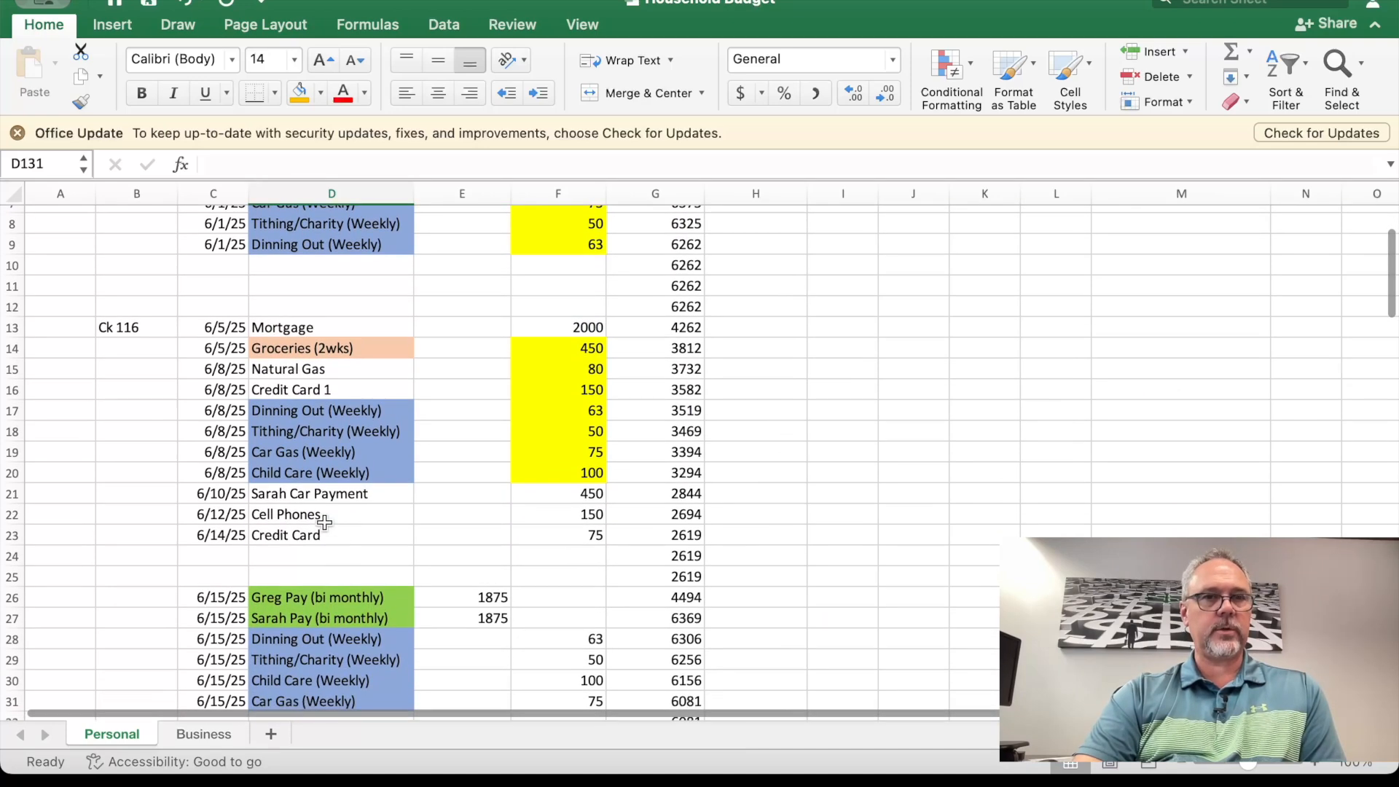
Step: Insert a blank row above the 6/14/25 Credit Card entry at row 23 in the June section
scroll(542, 534, down, 1)
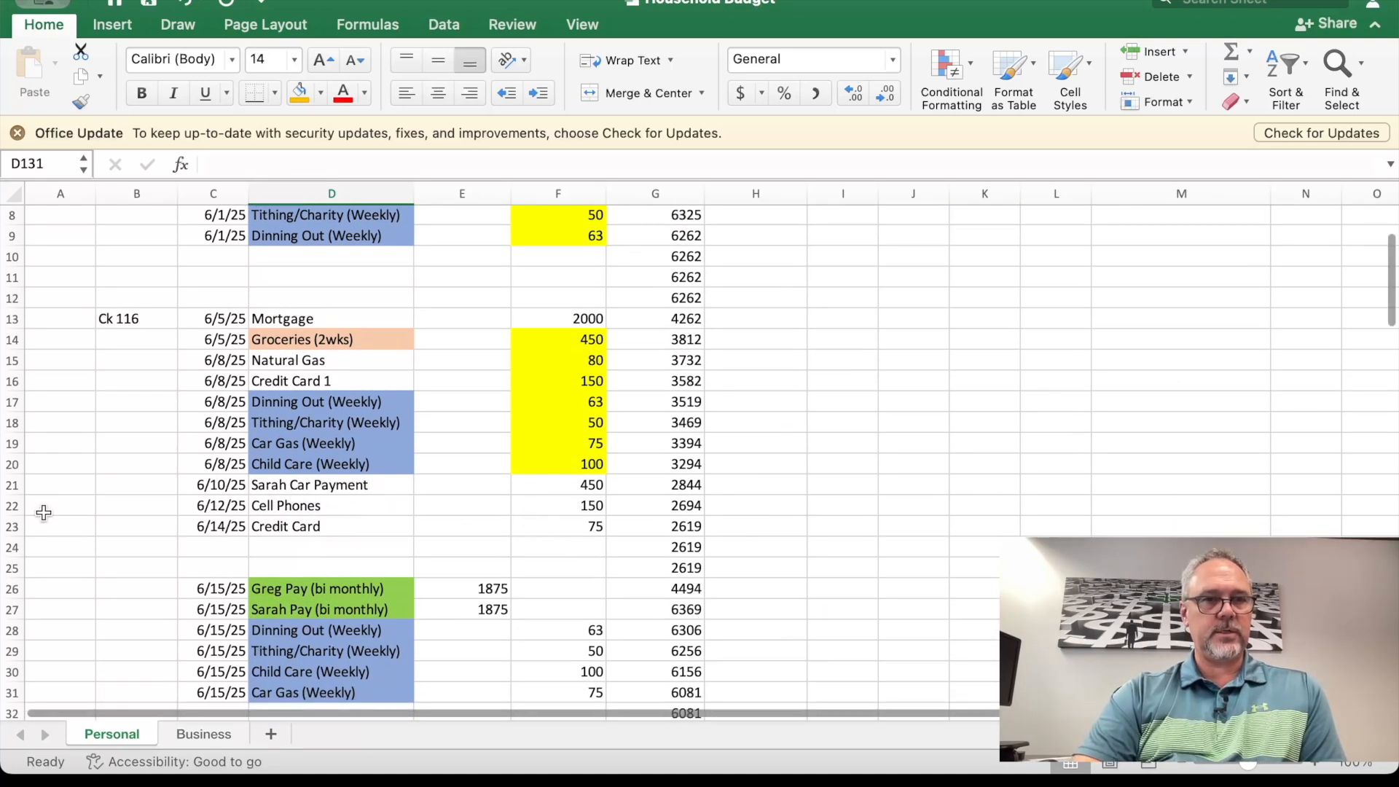
click(11, 525)
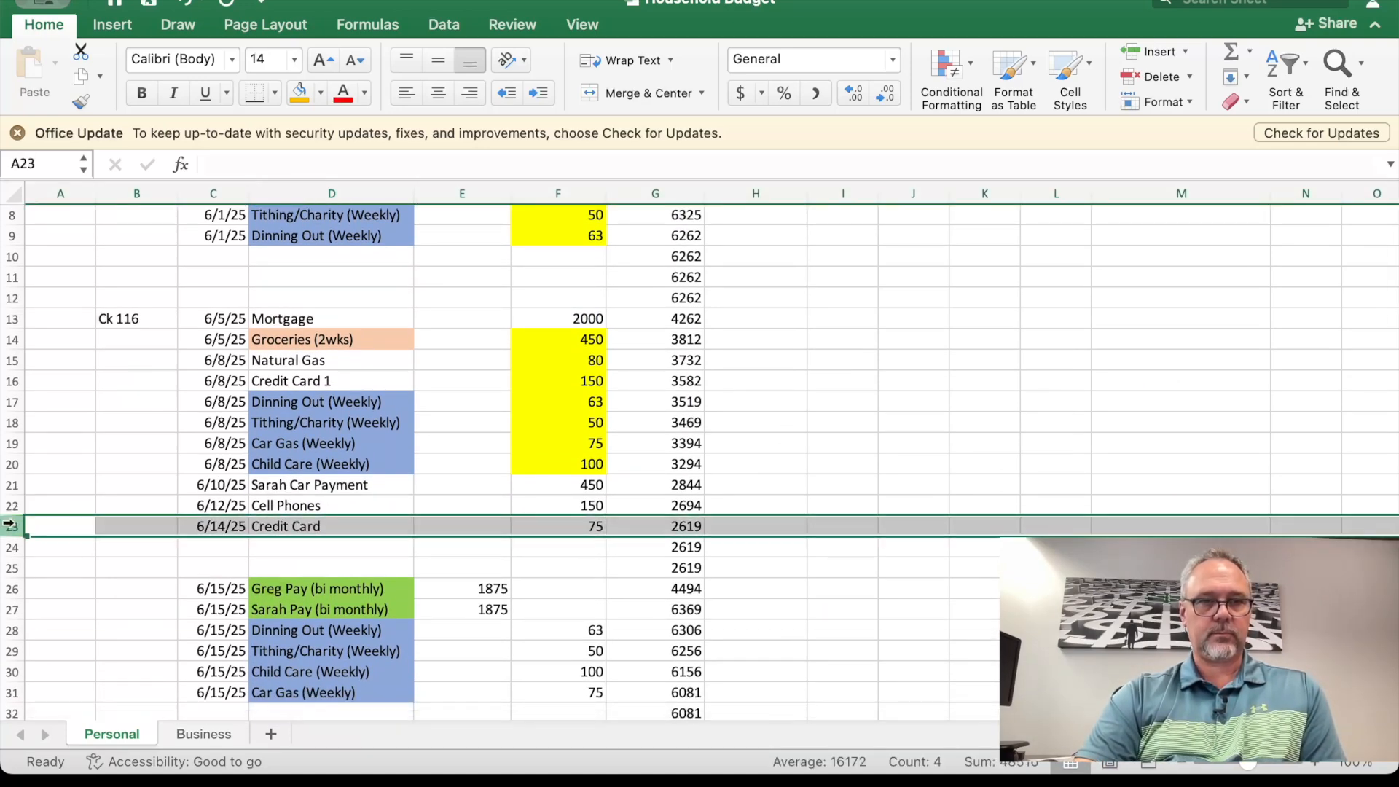
right_click(10, 525)
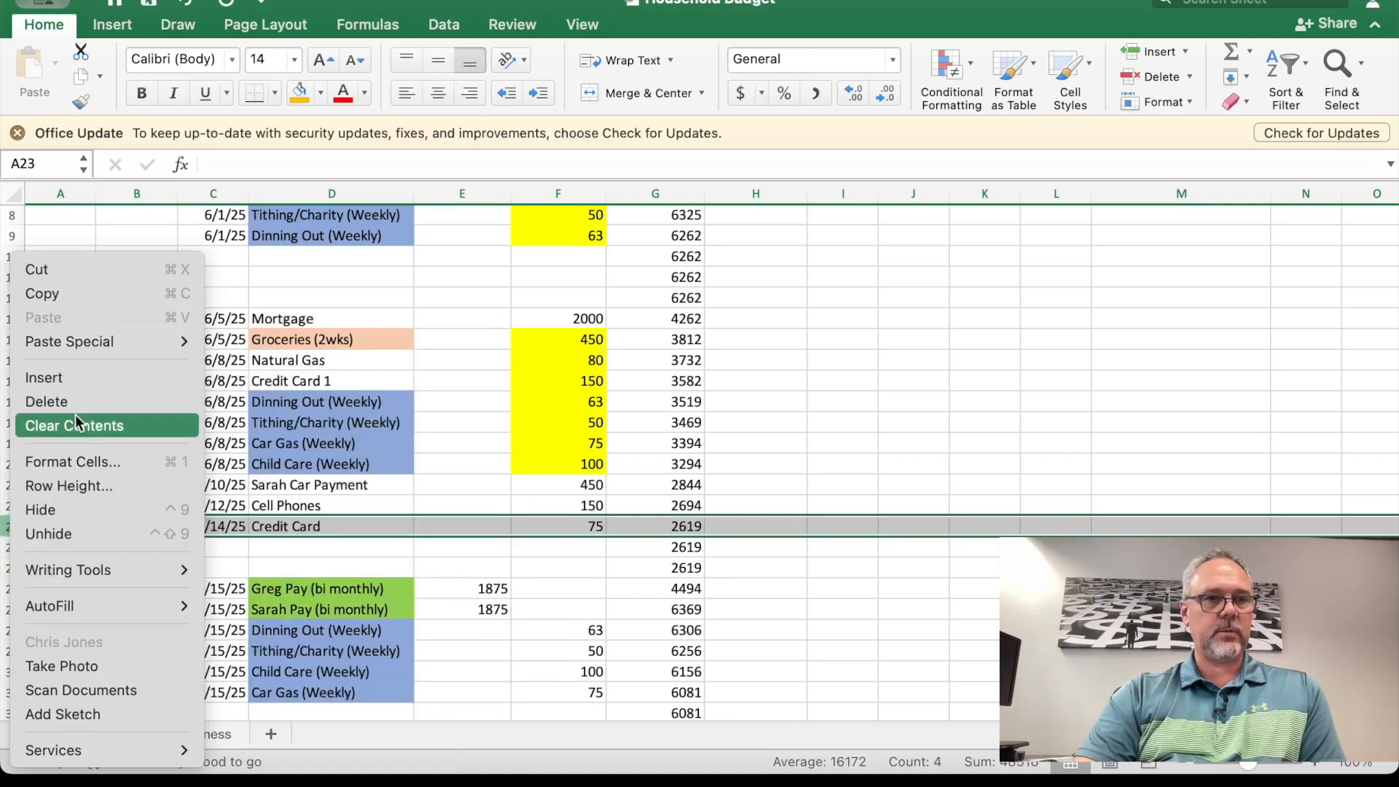
click(82, 380)
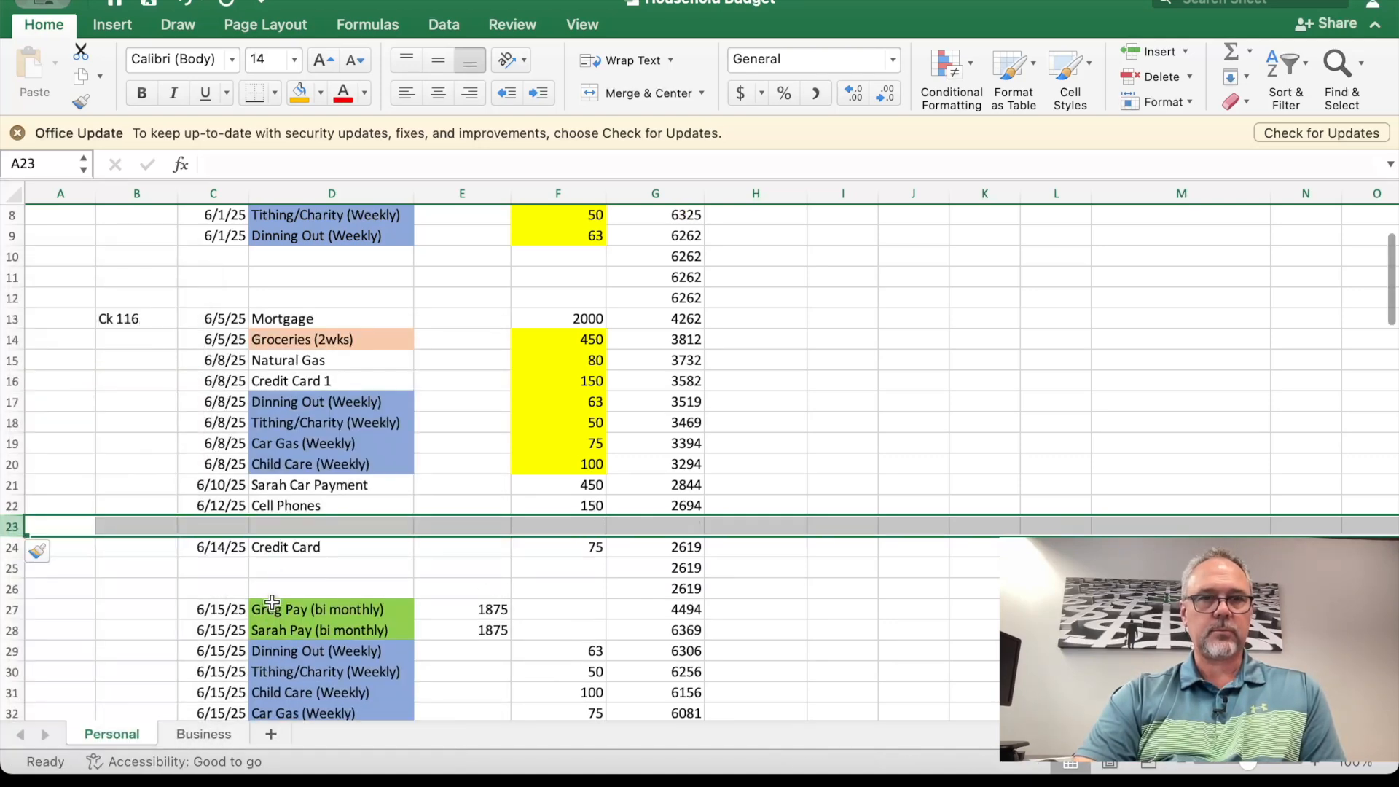
Step: Enter a Dr. expense dated 6/13/25 in row 23 with 25 as the money out
click(230, 526)
text(6/13/25)
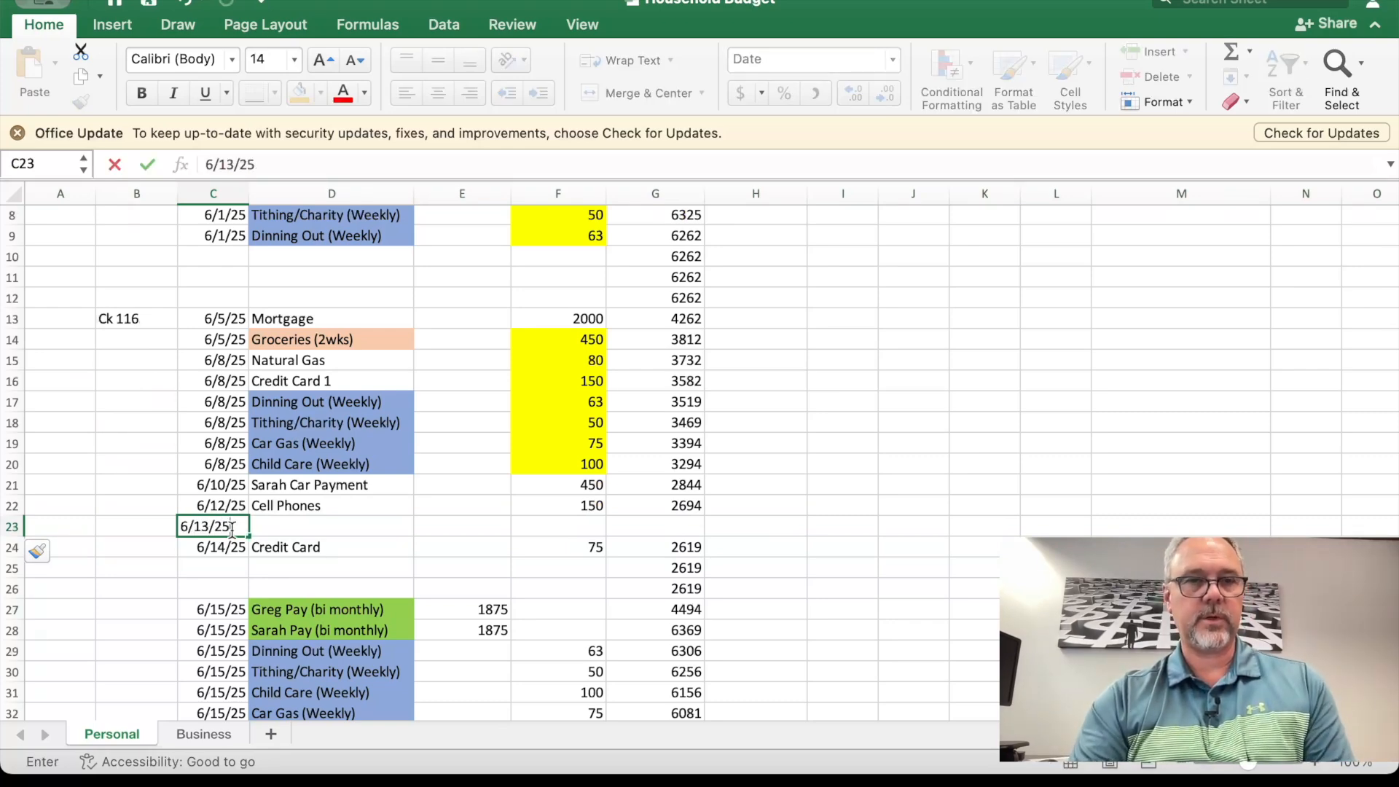
key(Tab)
text(D)
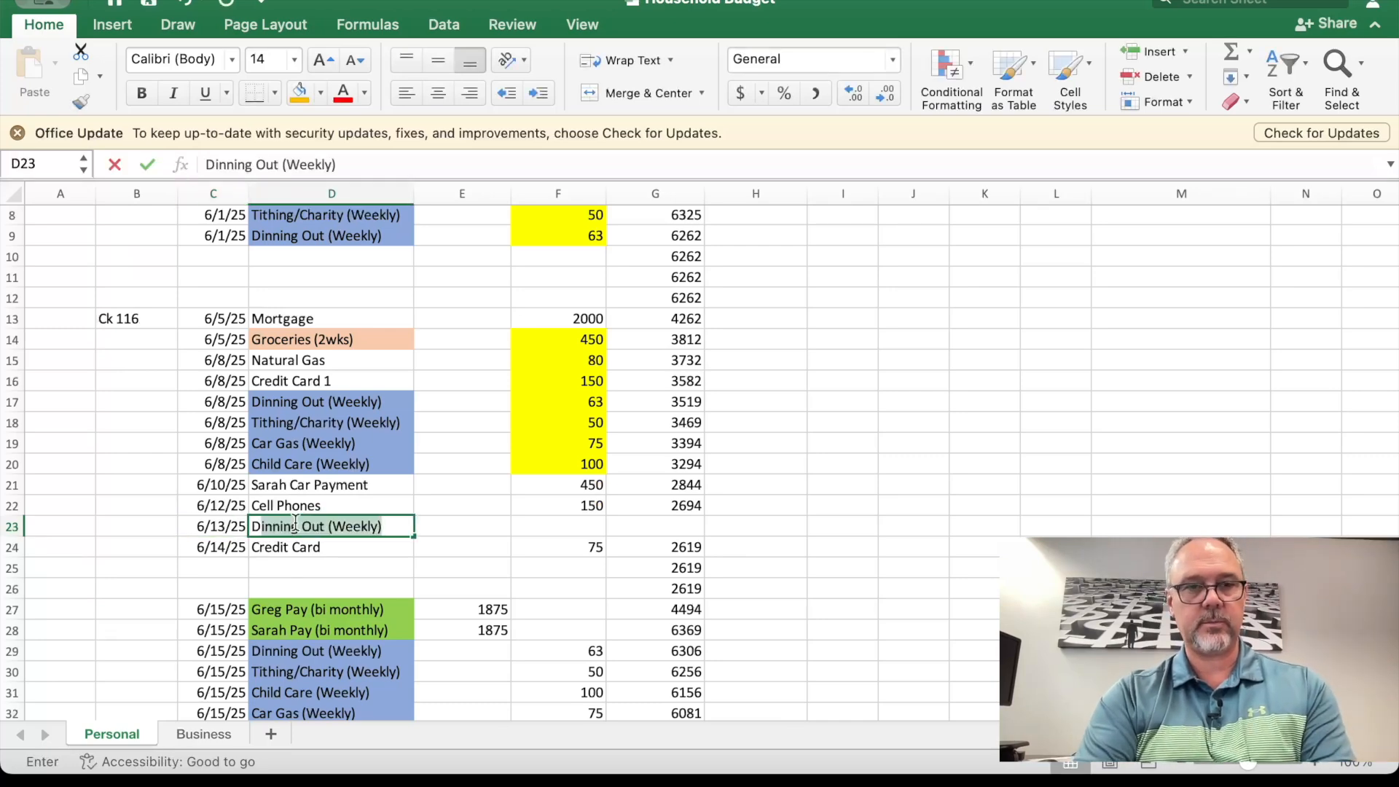
text(r.)
key(Tab)
key(Tab)
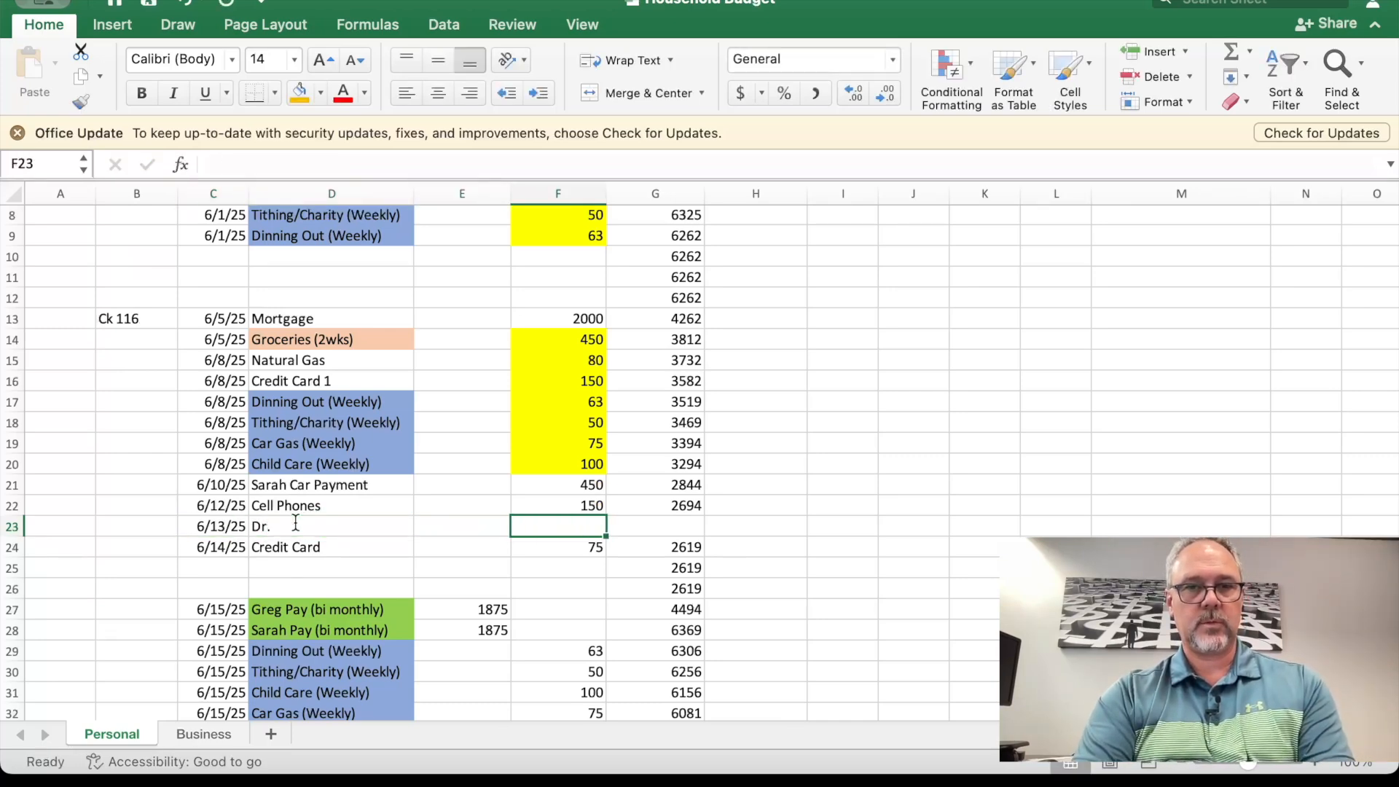
text(2)
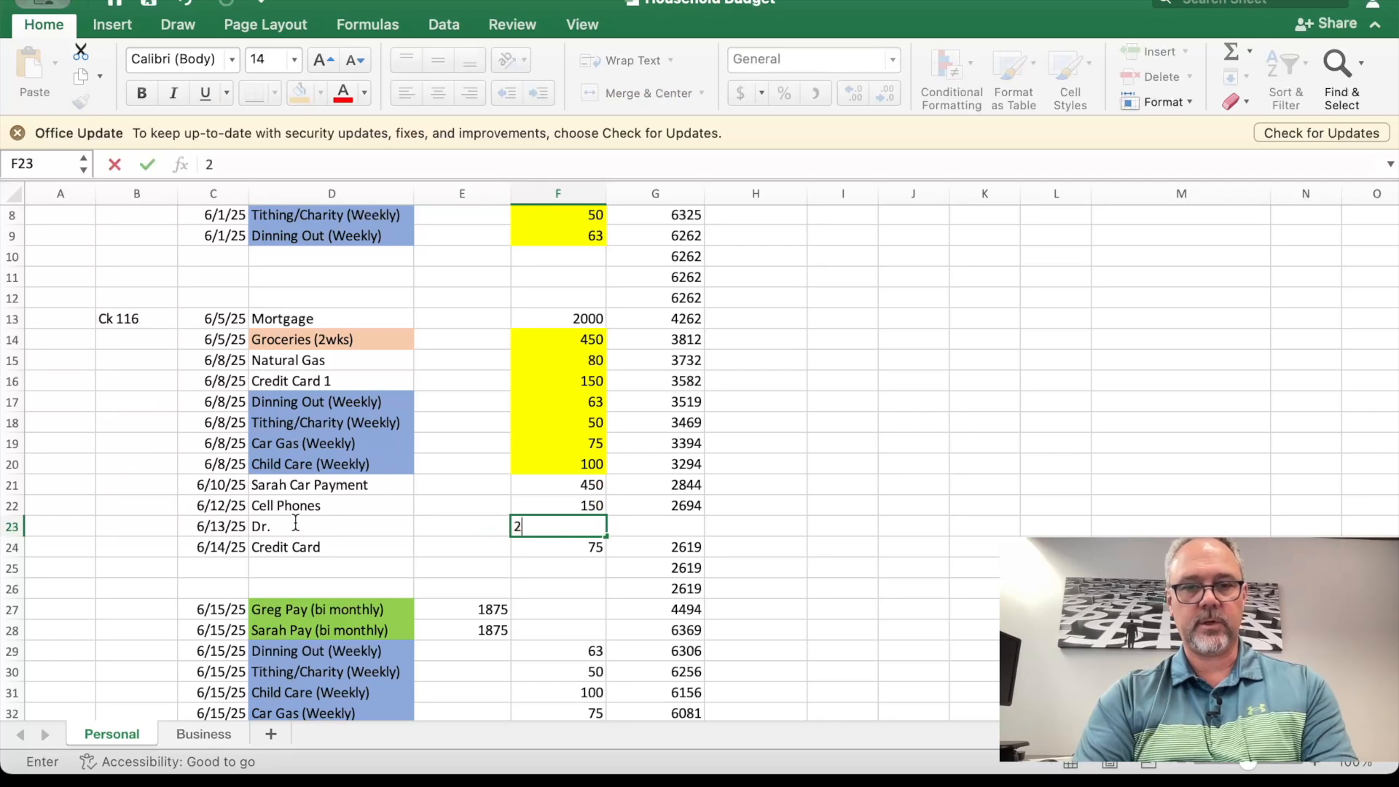
text(5)
click(394, 555)
Step: Copy the running balance formula from G22 and paste it down the Balance column from G23 to G140
click(694, 526)
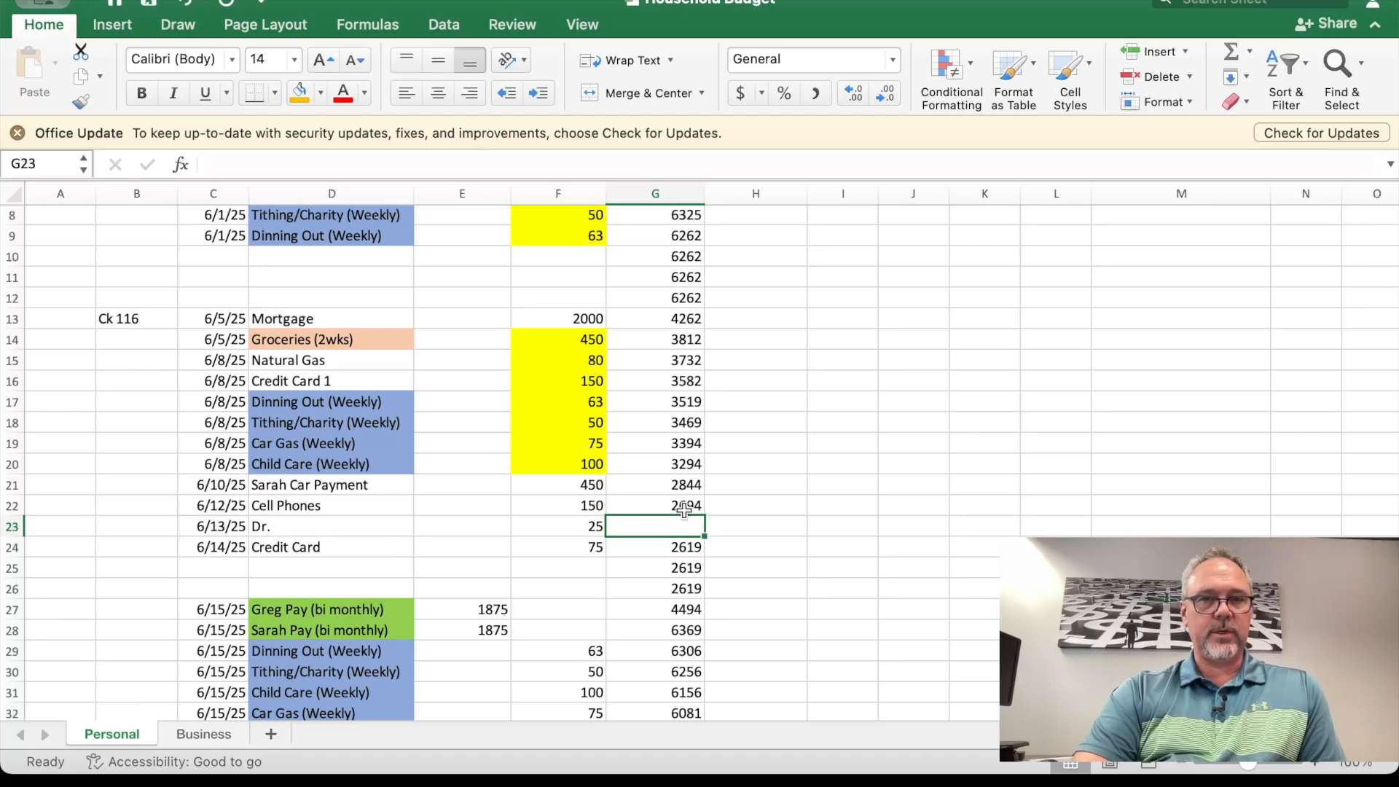
click(683, 508)
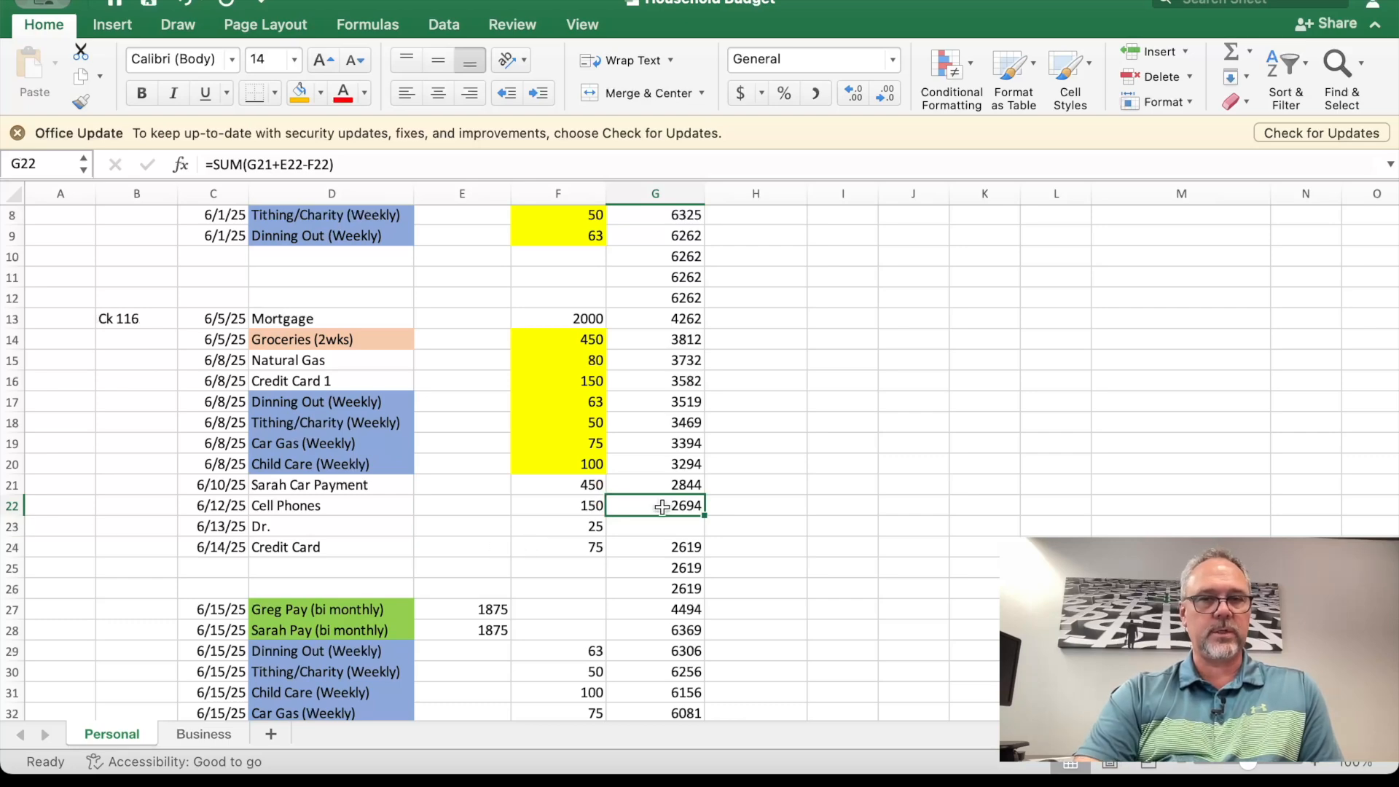
right_click(689, 505)
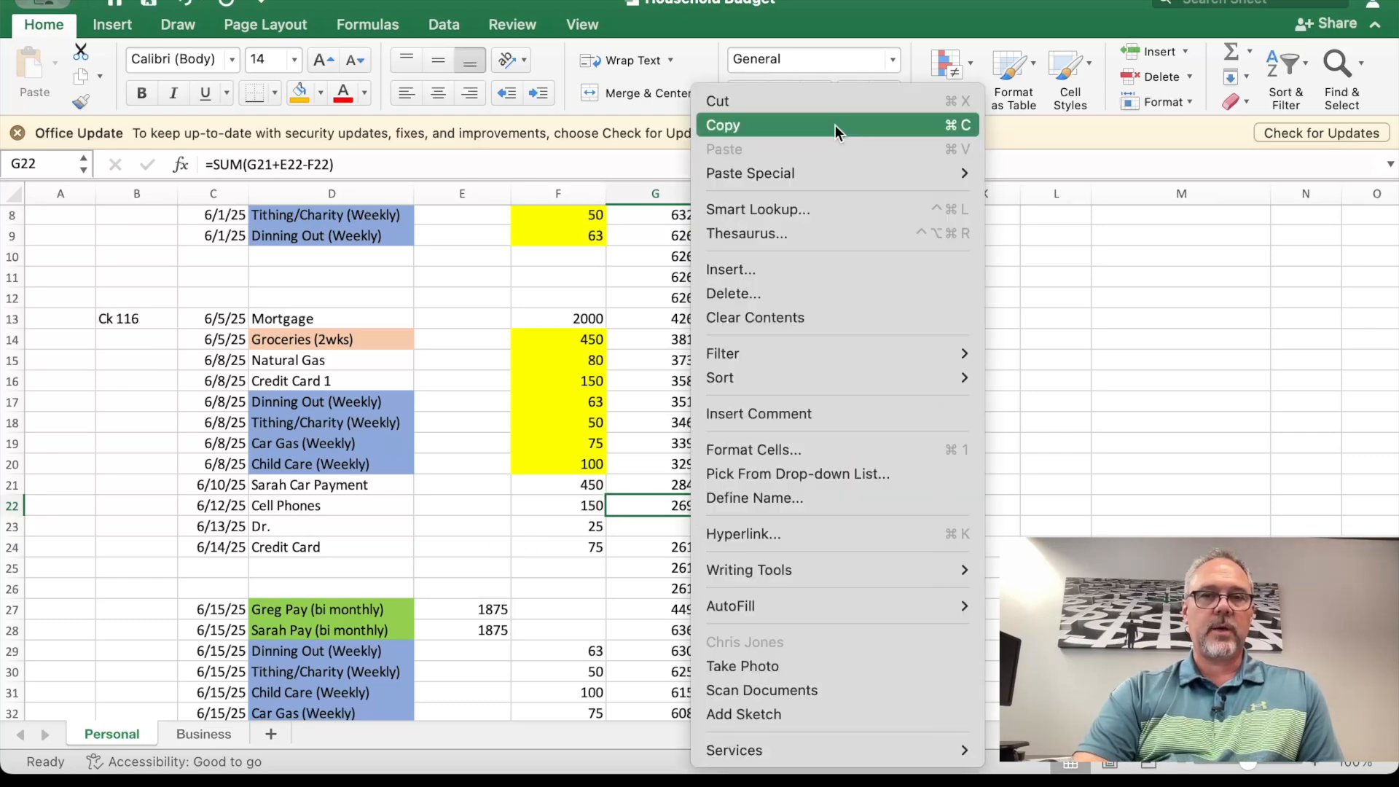
click(835, 124)
click(680, 527)
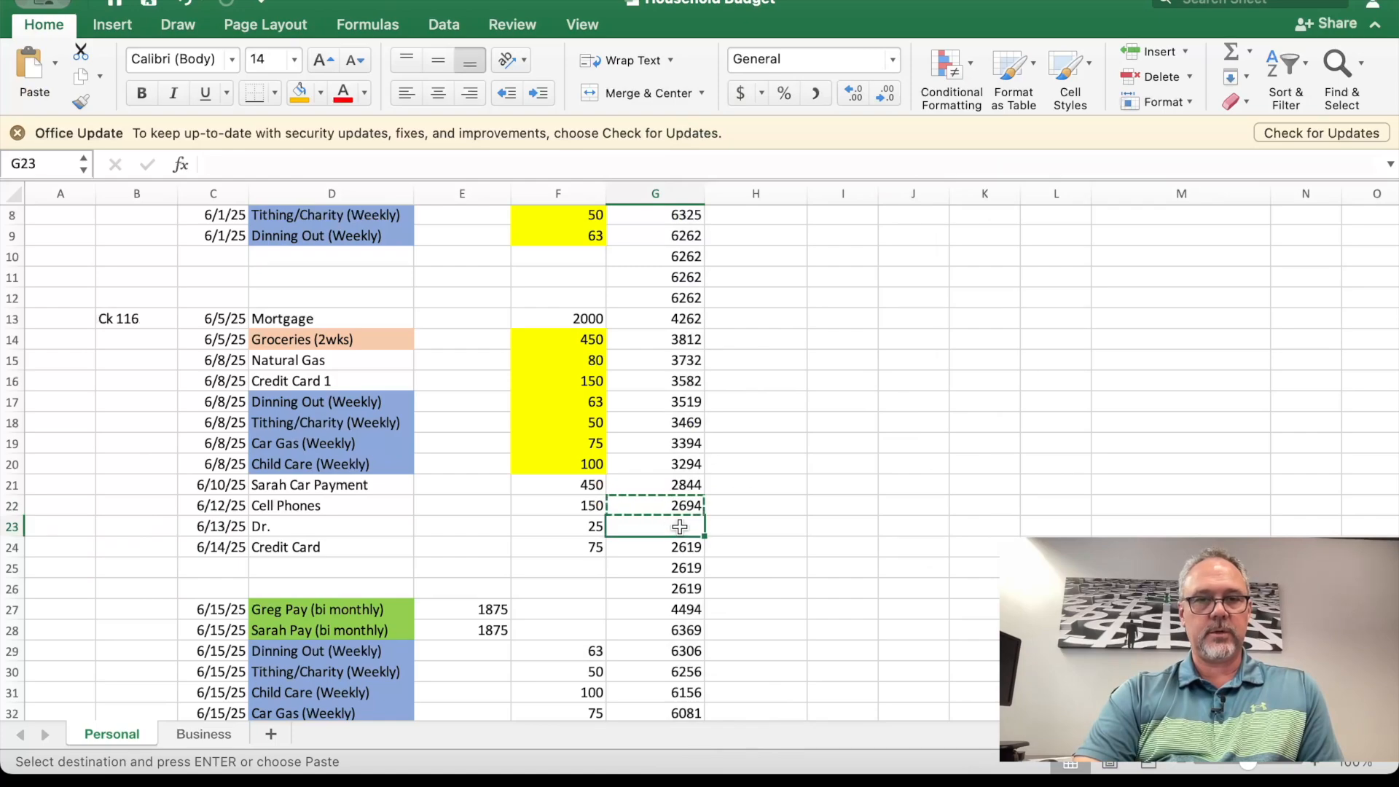
drag(680, 527, 667, 624)
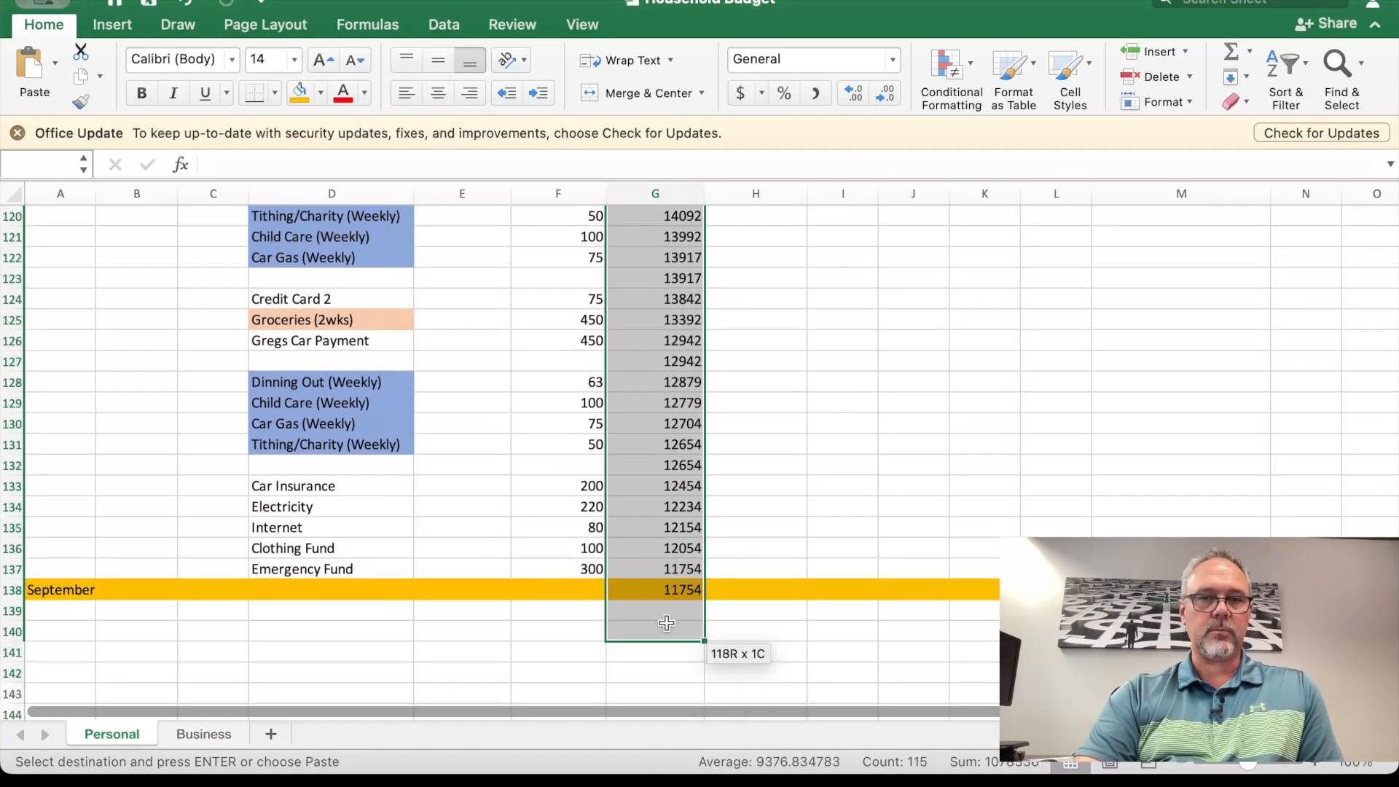
right_click(666, 504)
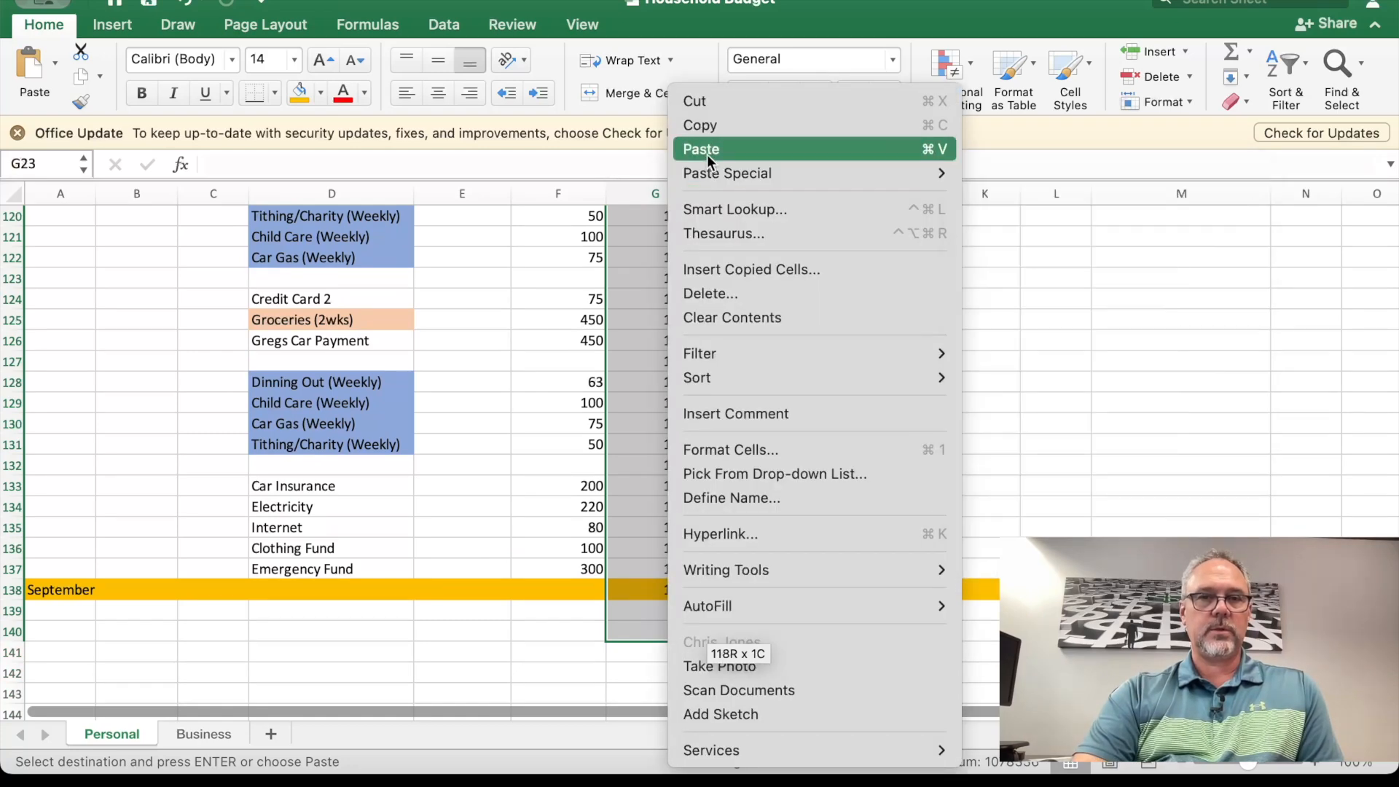
click(707, 152)
Step: Check the recalculated running balance at the Dr. entry in G23, the starting balance in G3 and the September row in G138
click(801, 465)
click(671, 448)
click(676, 466)
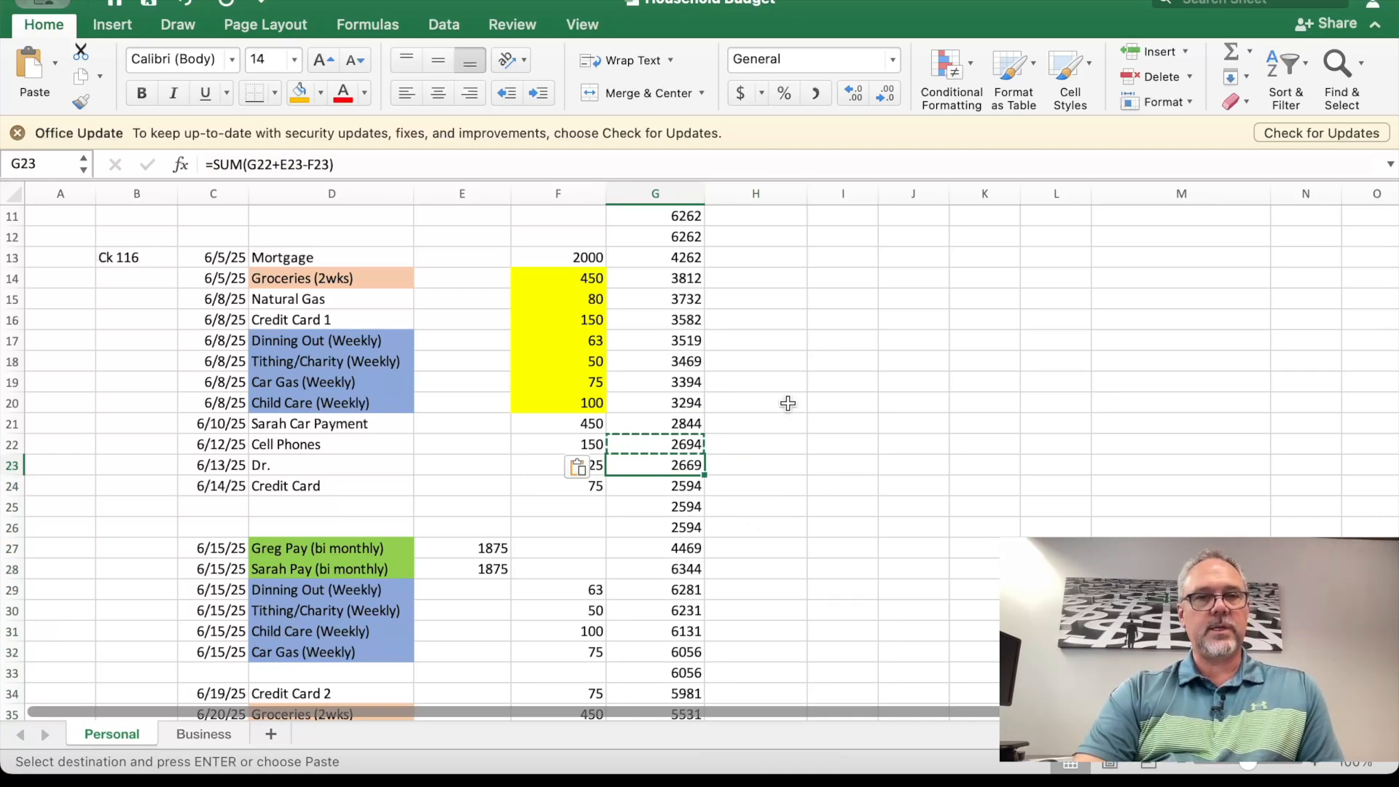
scroll(775, 445, up, 5)
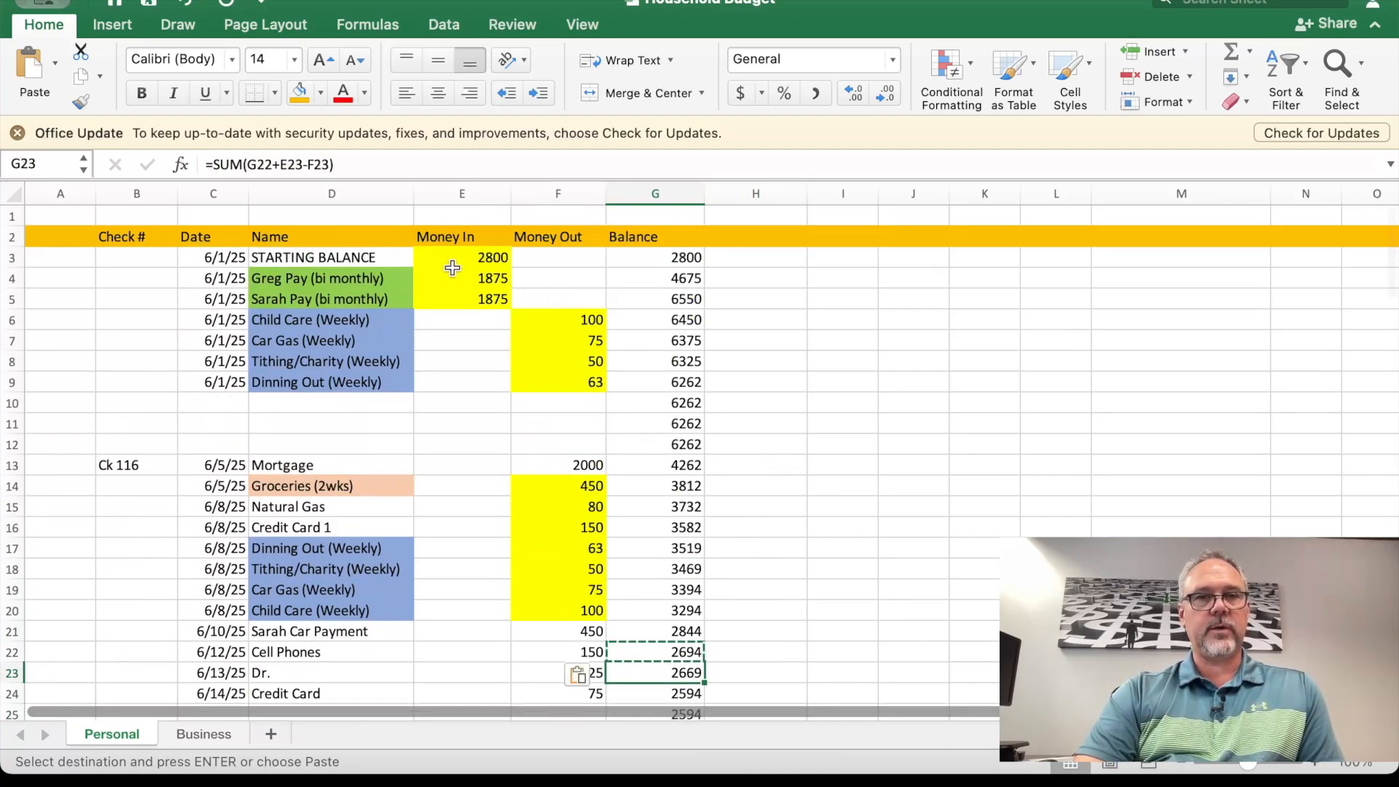
click(685, 258)
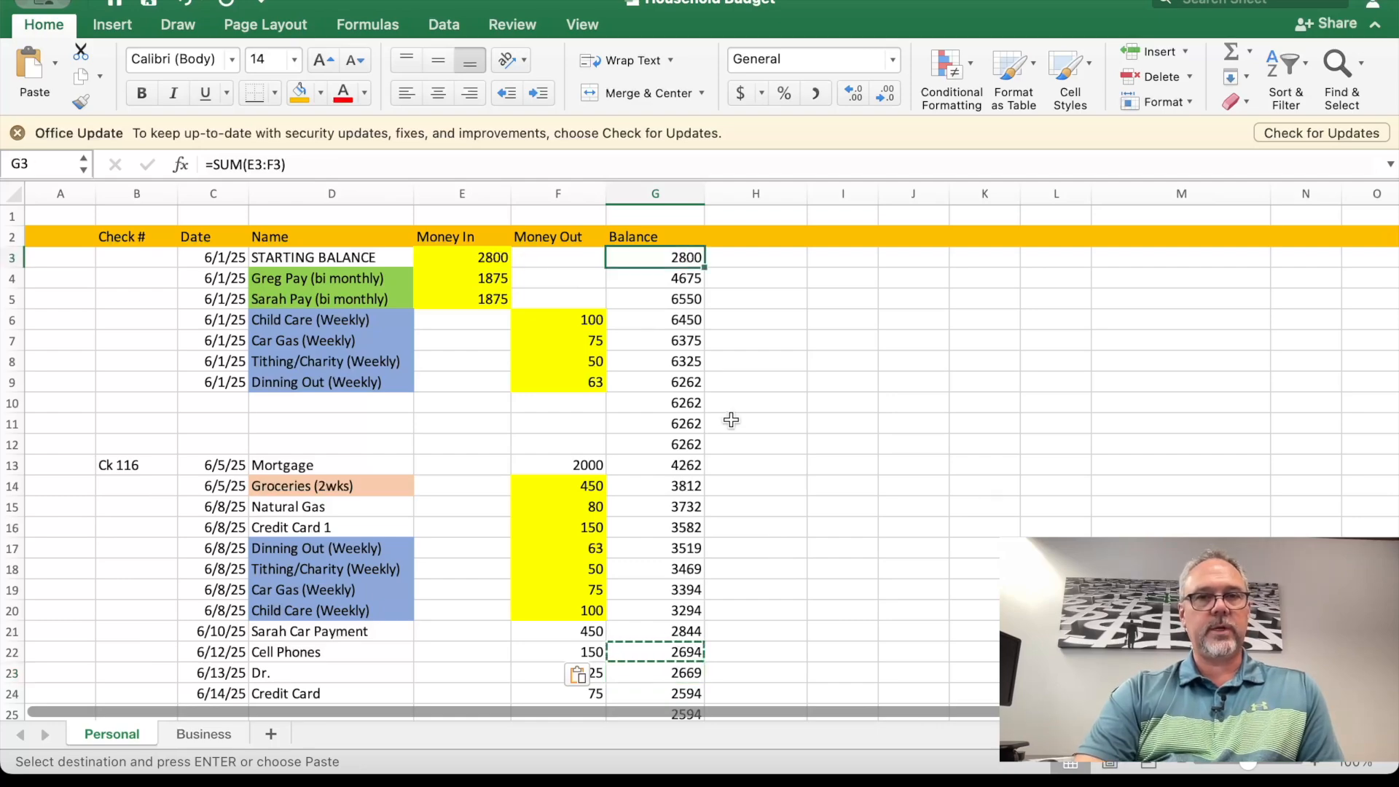
scroll(735, 423, down, 15)
scroll(735, 423, down, 12)
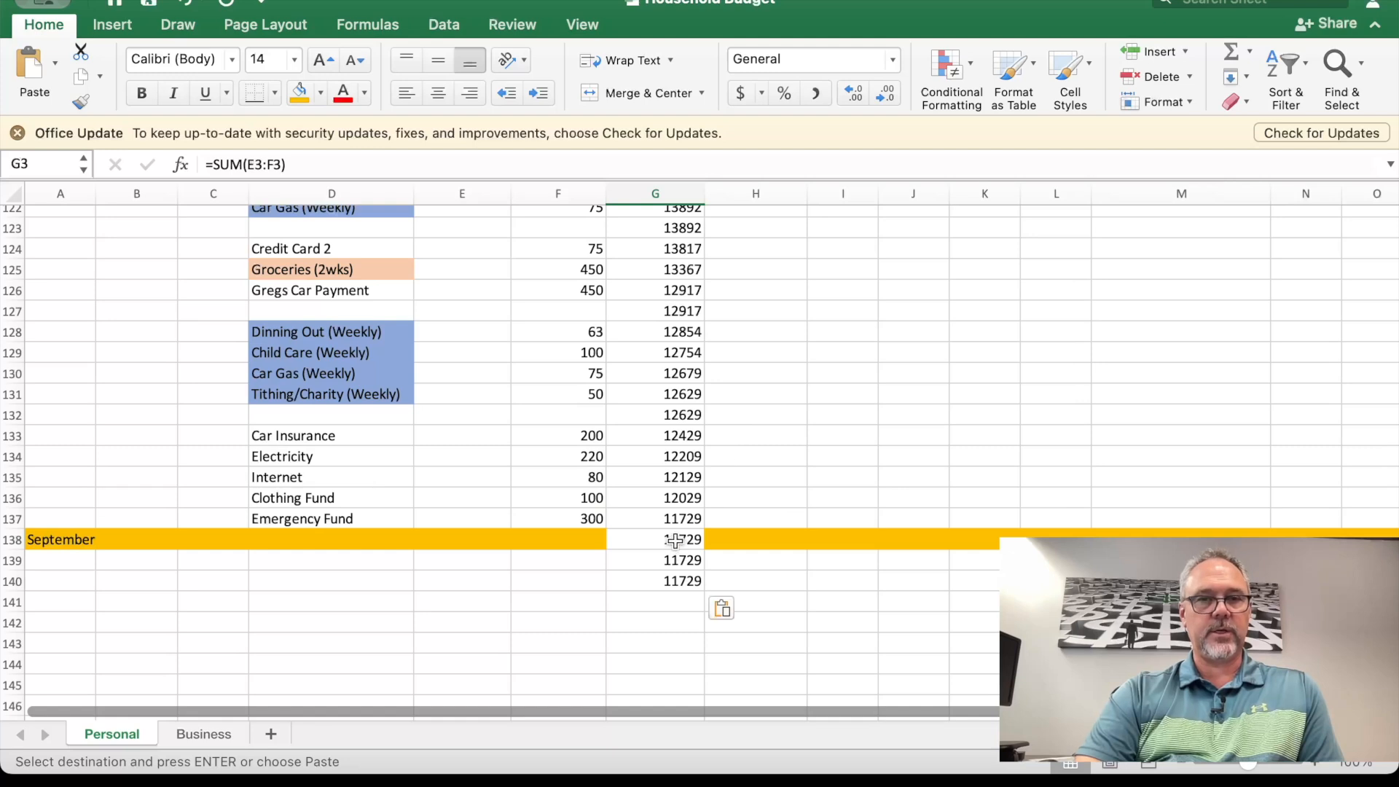
click(675, 540)
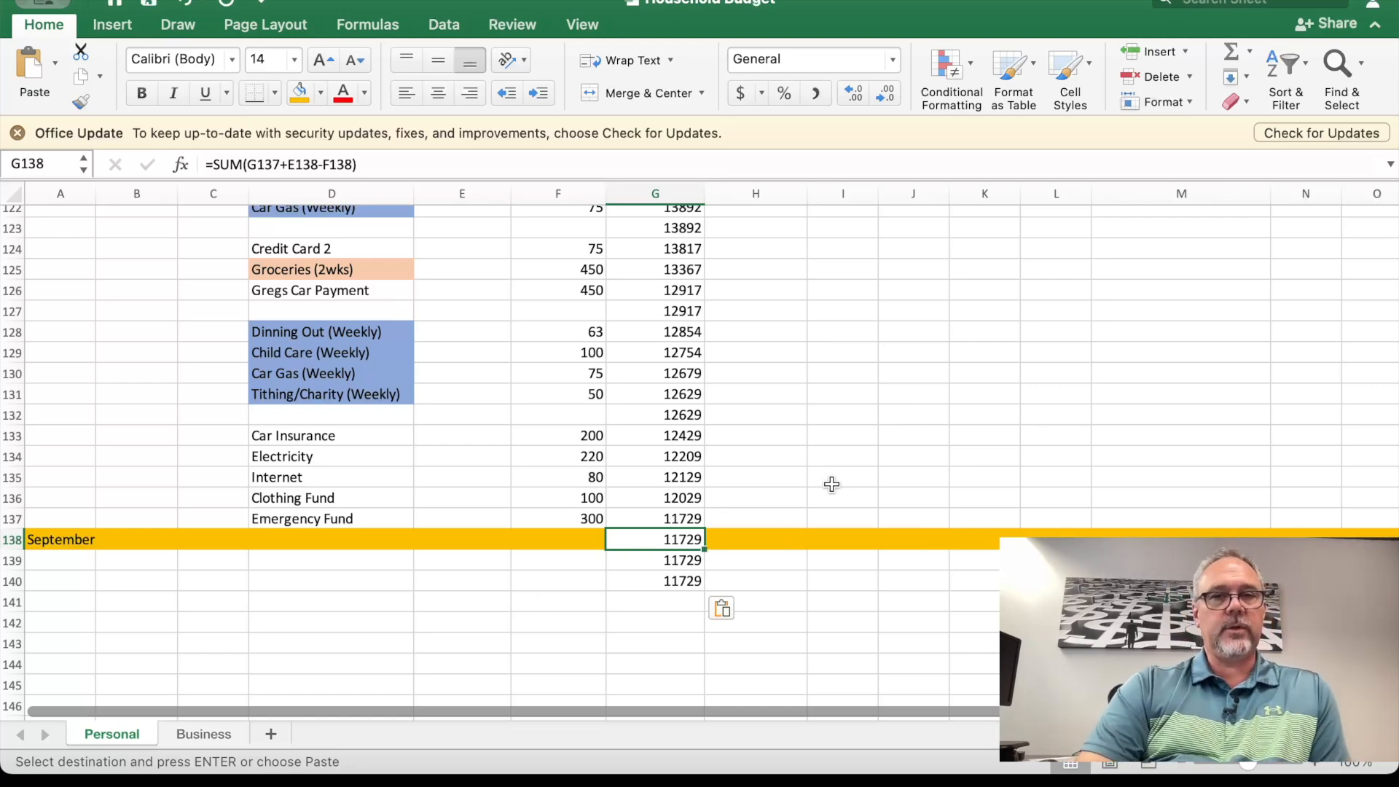
Step: Examine the list of annual subscriptions and funds in column M beside the July section, starting with Amazon Prime in M53
scroll(822, 495, up, 20)
scroll(822, 495, right, 2)
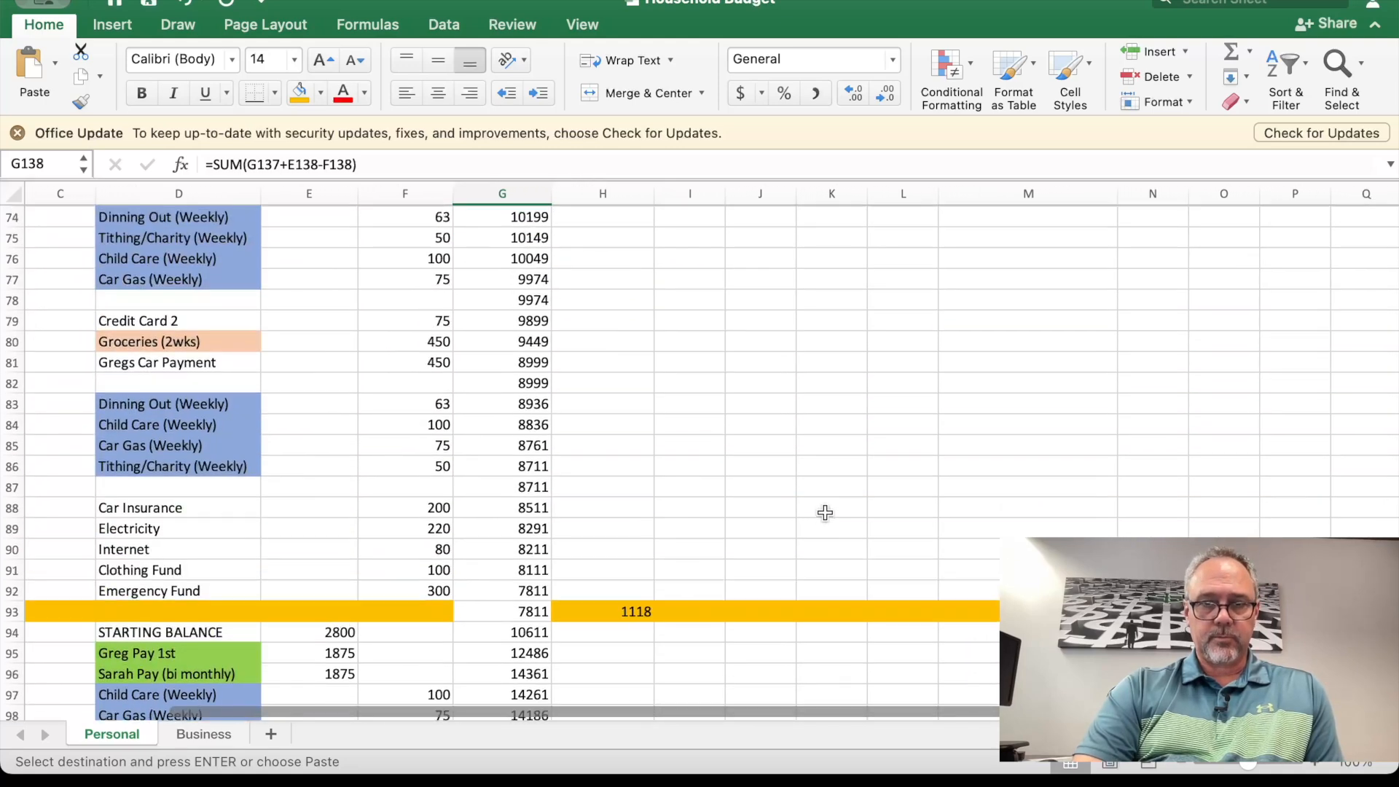
scroll(825, 513, up, 6)
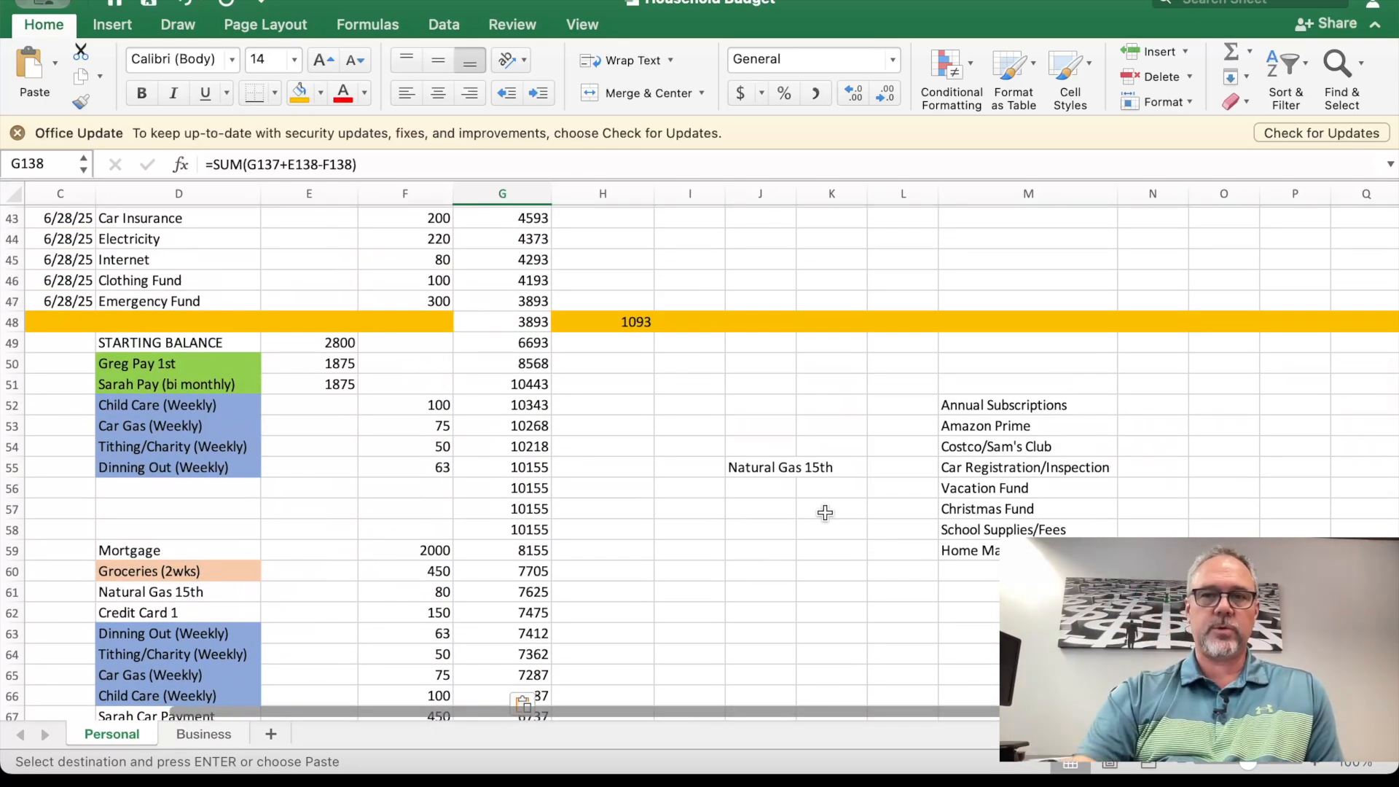
click(1017, 401)
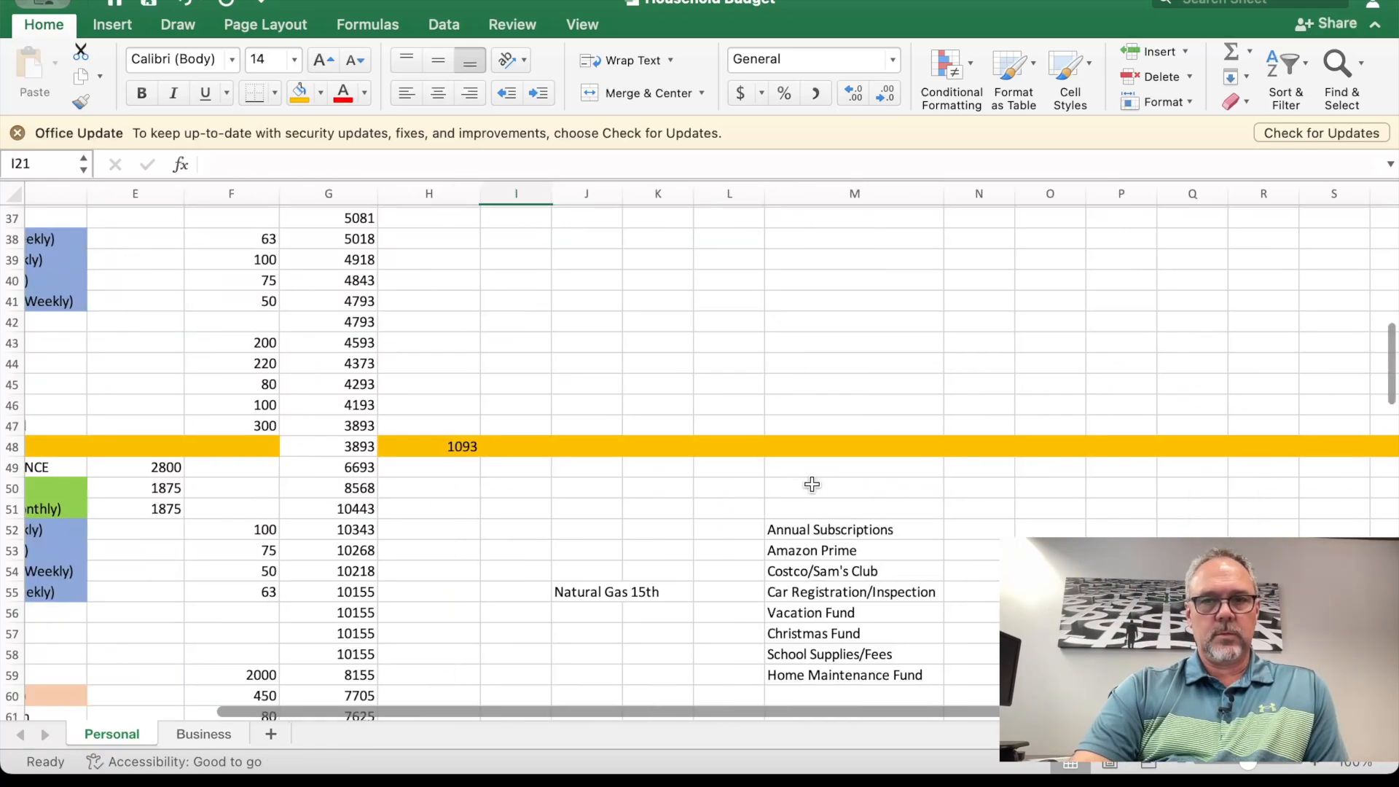
scroll(812, 484, right, 3)
scroll(809, 487, down, 4)
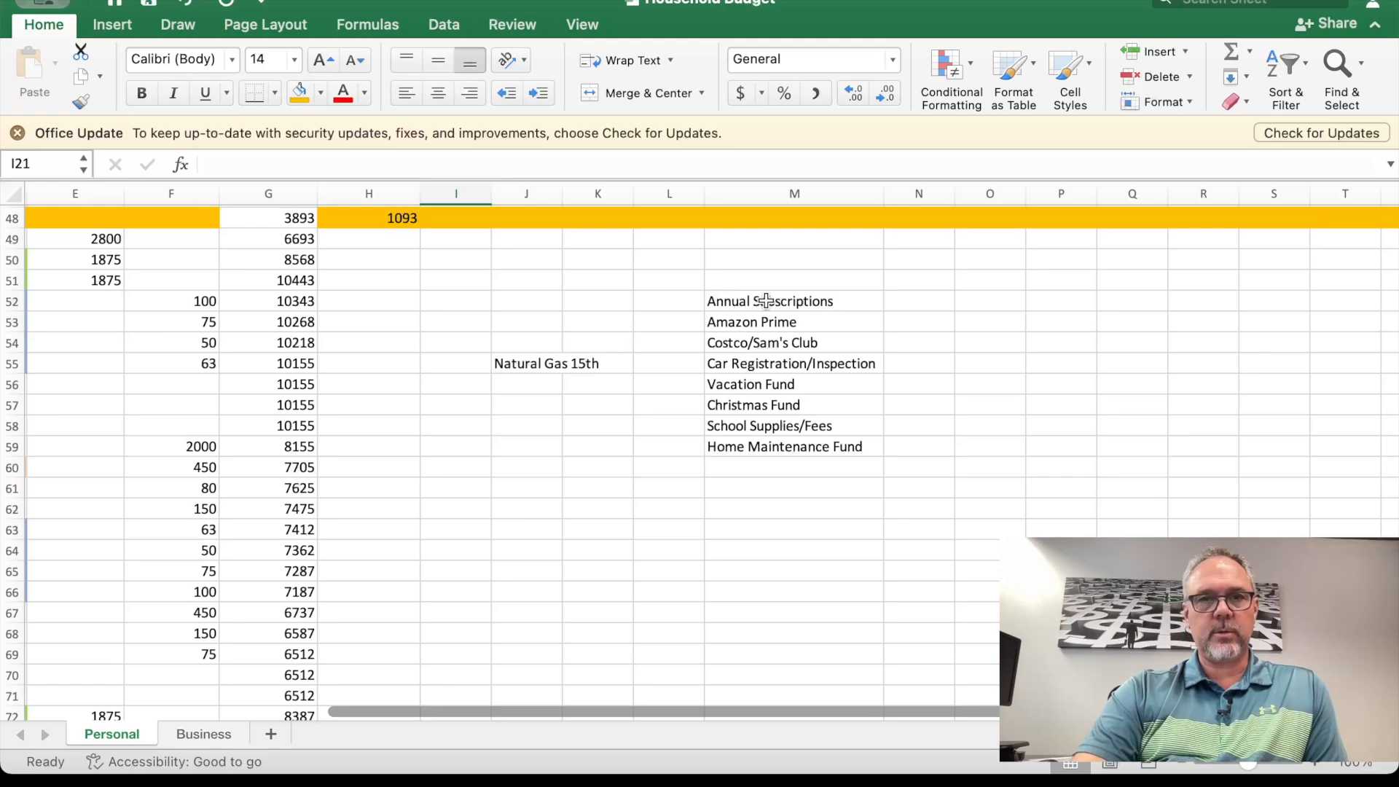
click(762, 329)
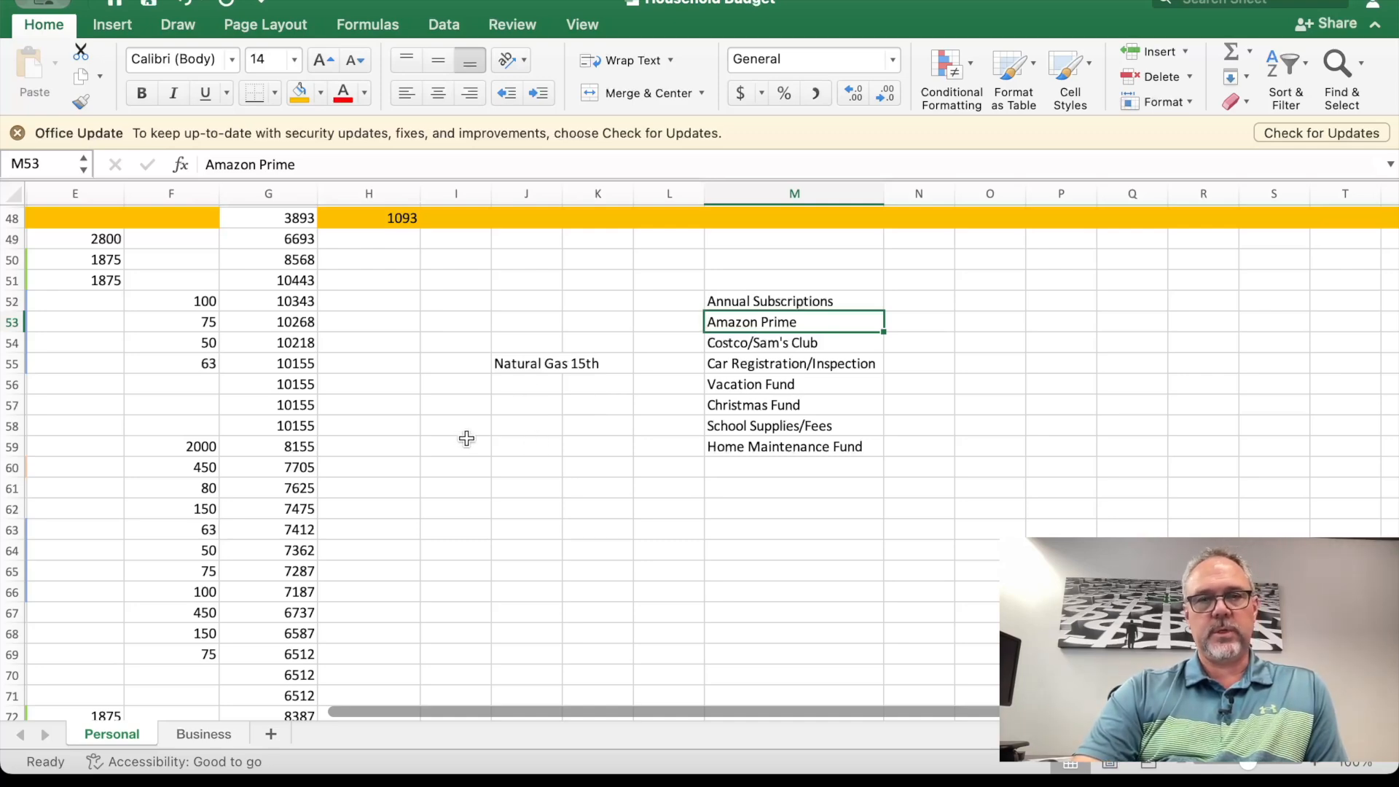
Step: Add Amazon Prime in D56 below the first weekly July expenses, with 300 as the money out in F56
scroll(466, 438, left, 10)
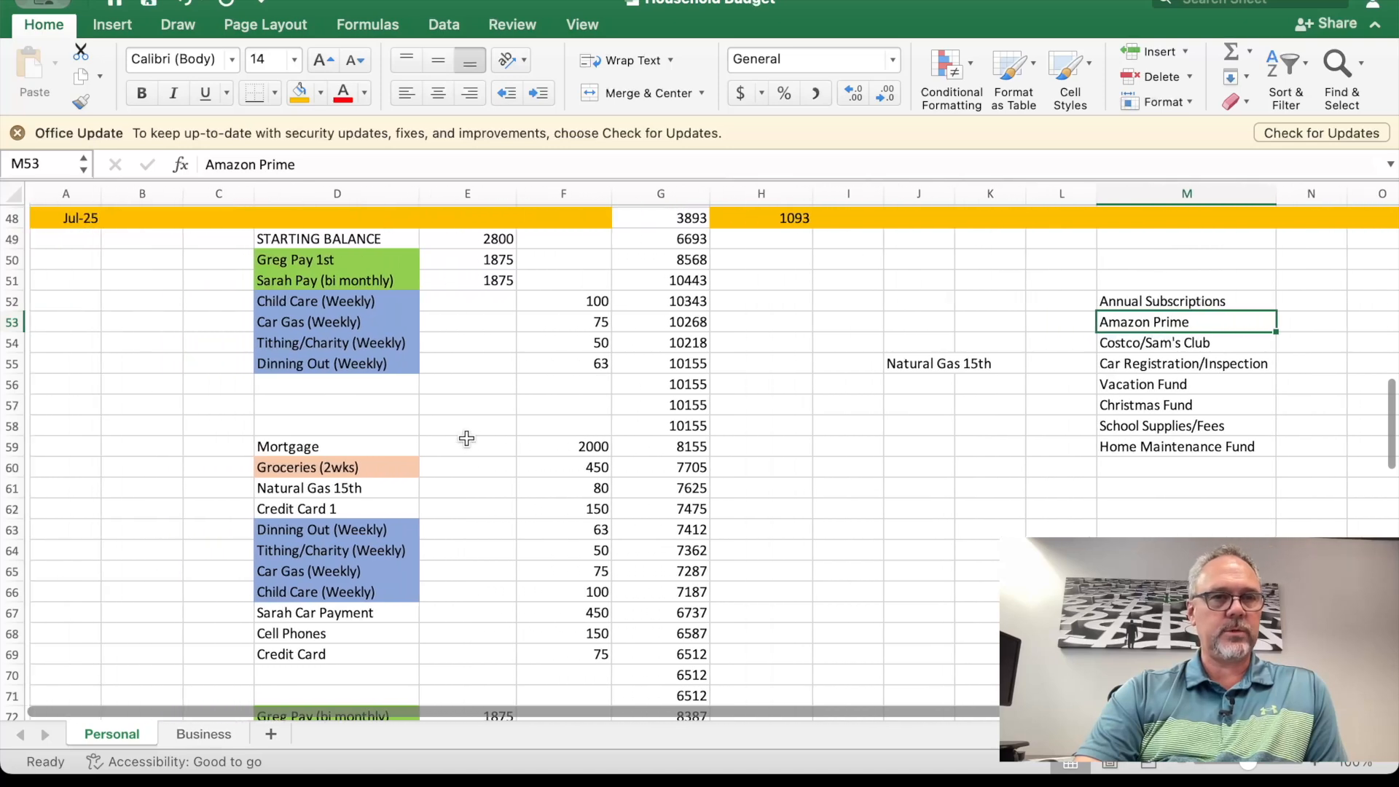
click(275, 384)
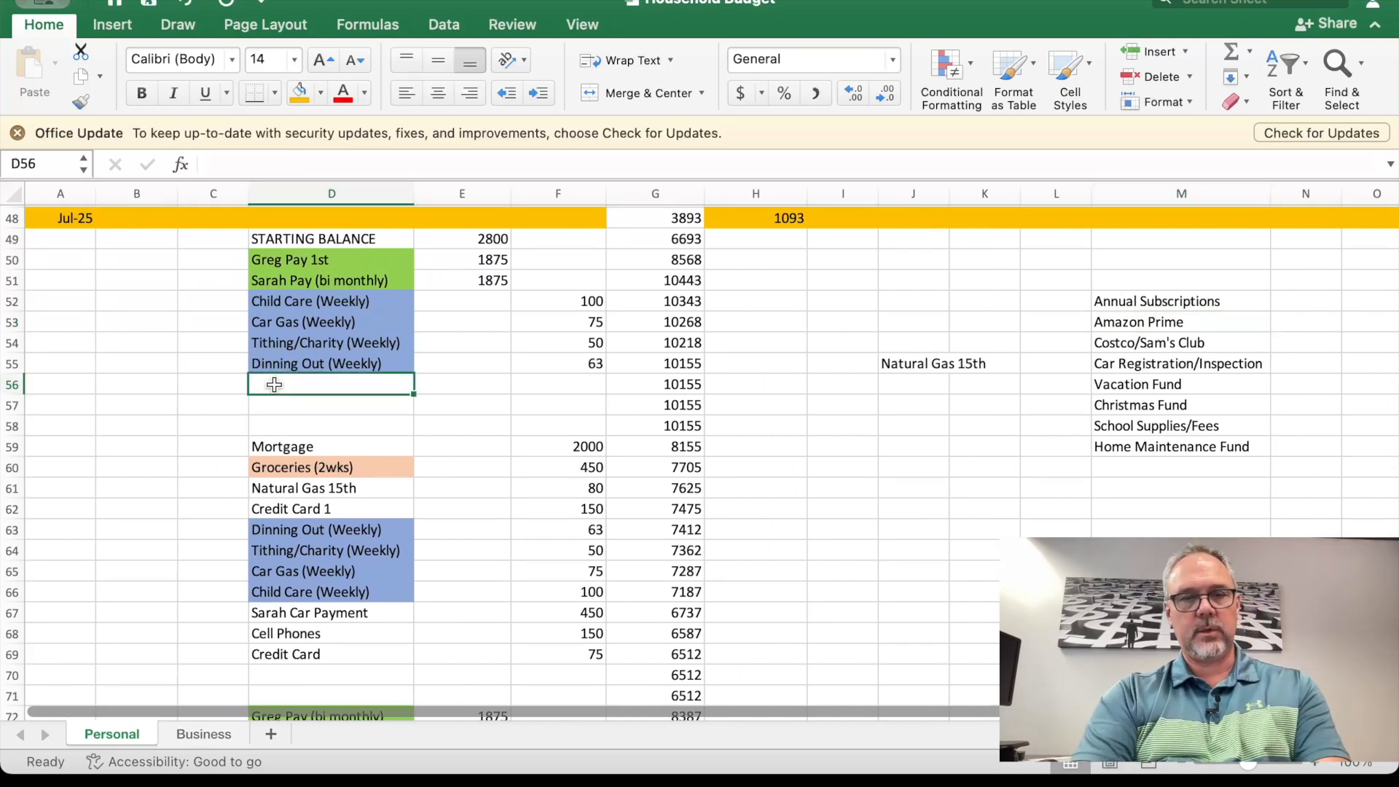
text(Amazo)
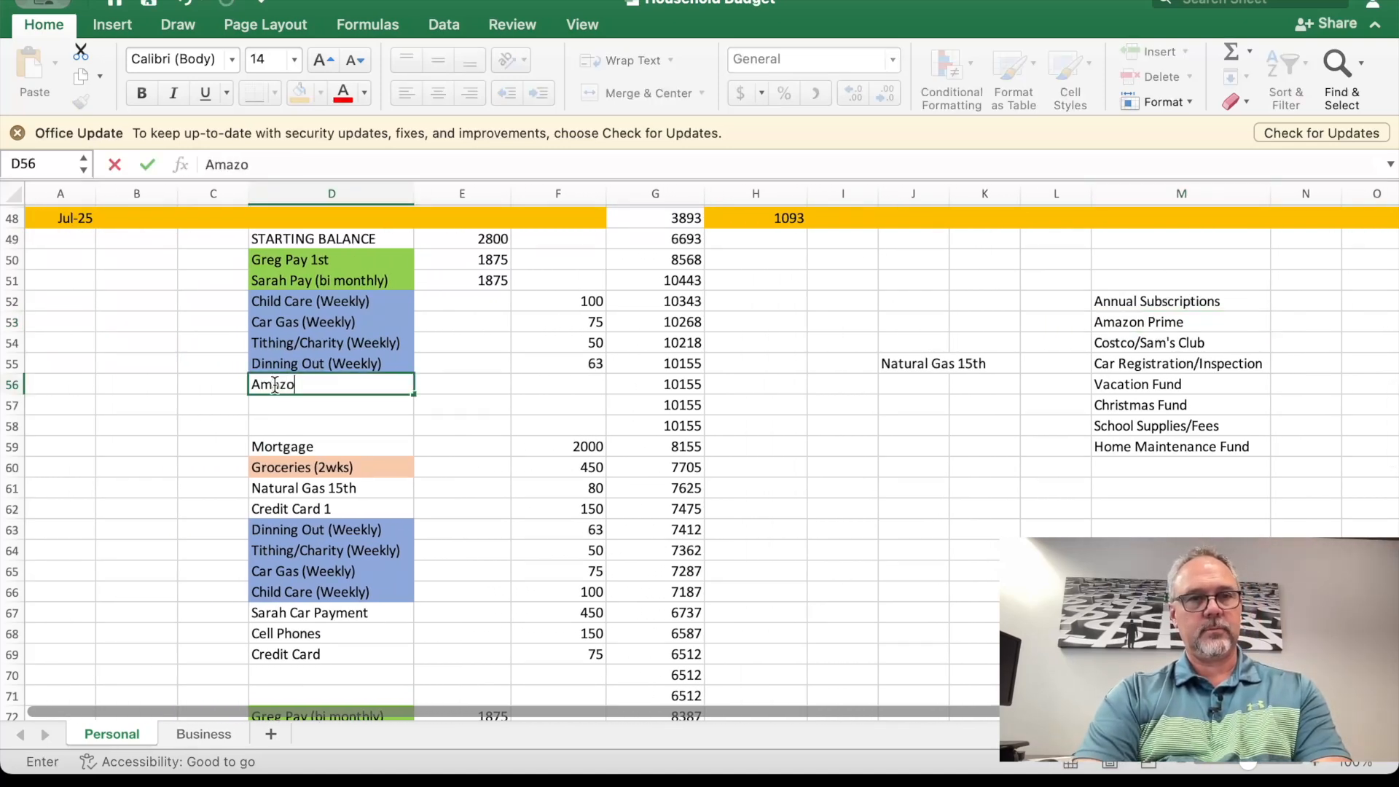
text(n Prime)
key(Tab)
key(Tab)
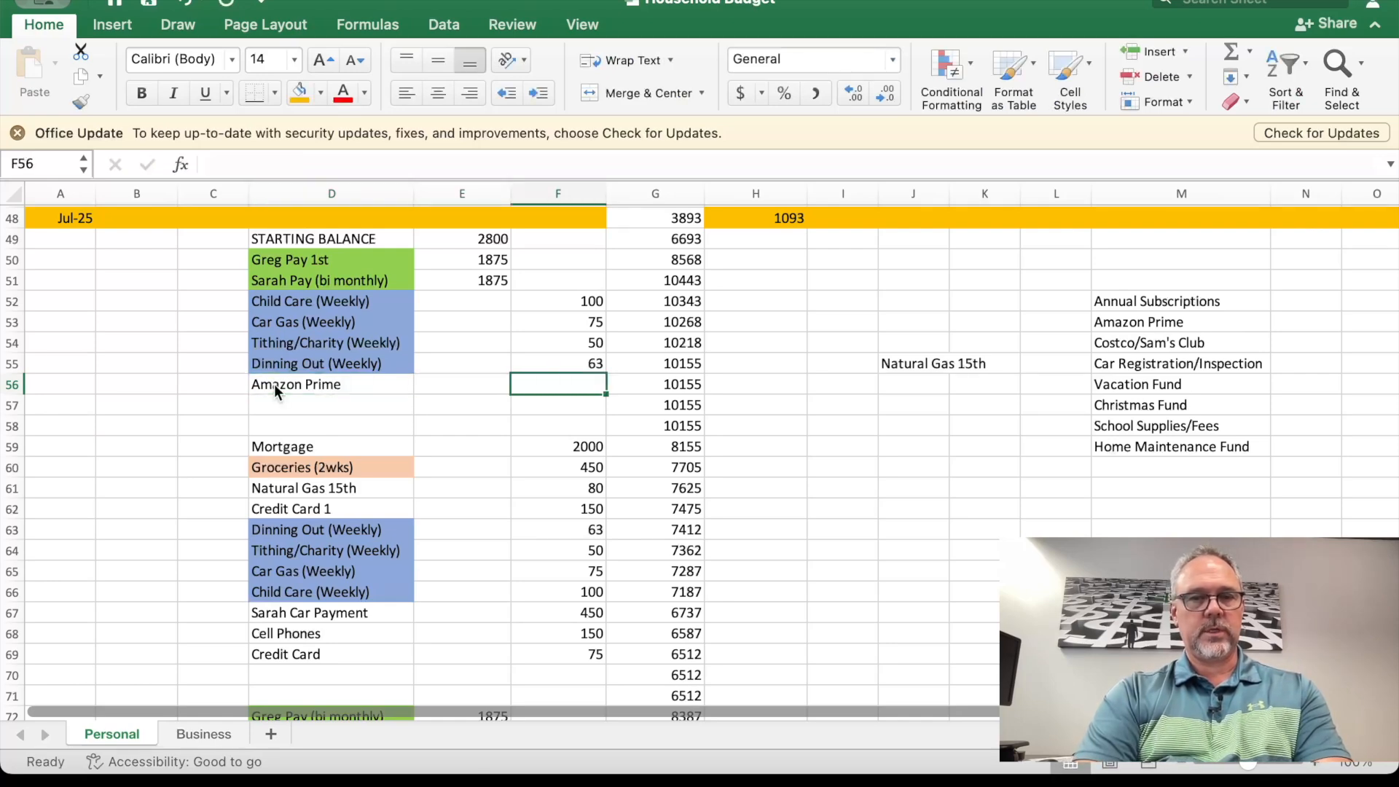
text(300)
key(Return)
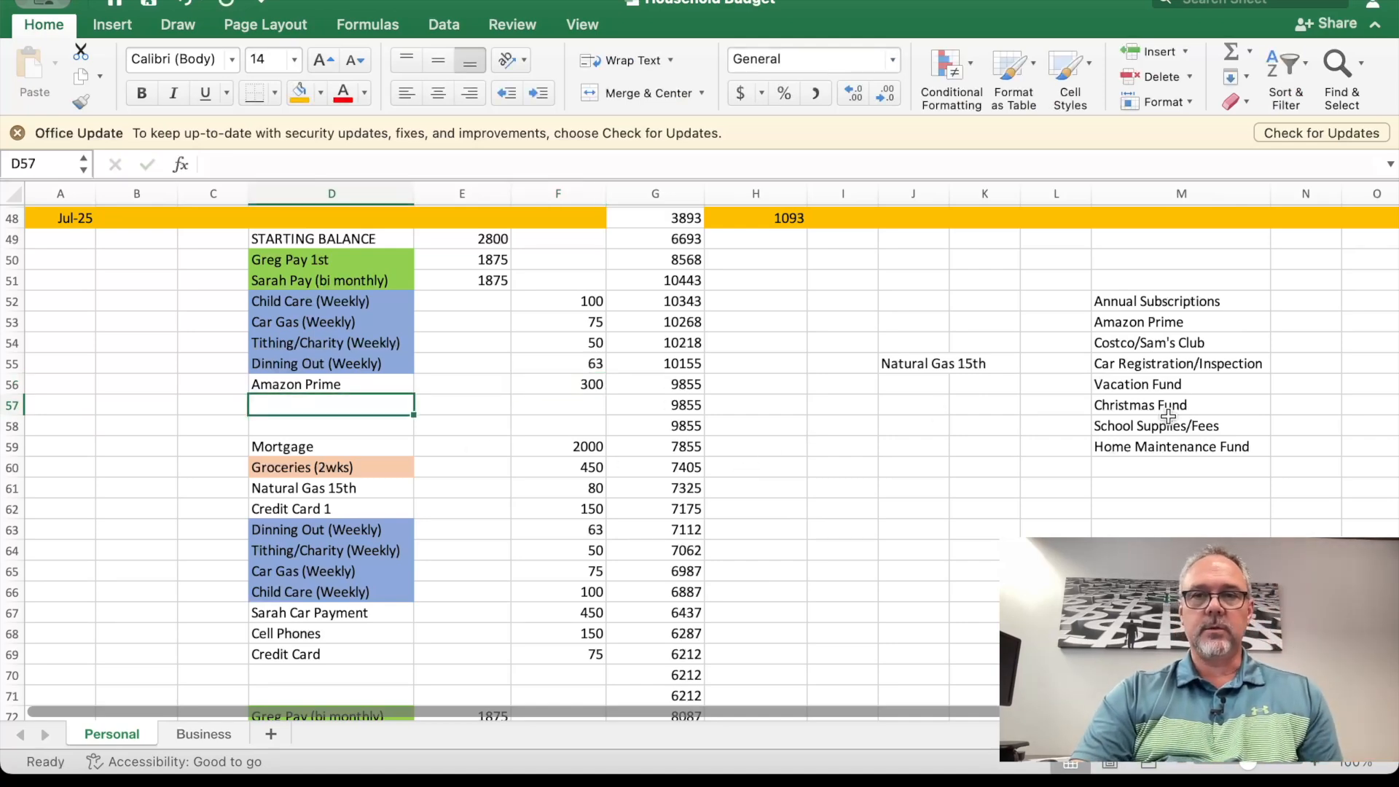
Step: Add Sams Club in D101 below the first weekly August expenses, with 250 as the money out in F101
click(1182, 342)
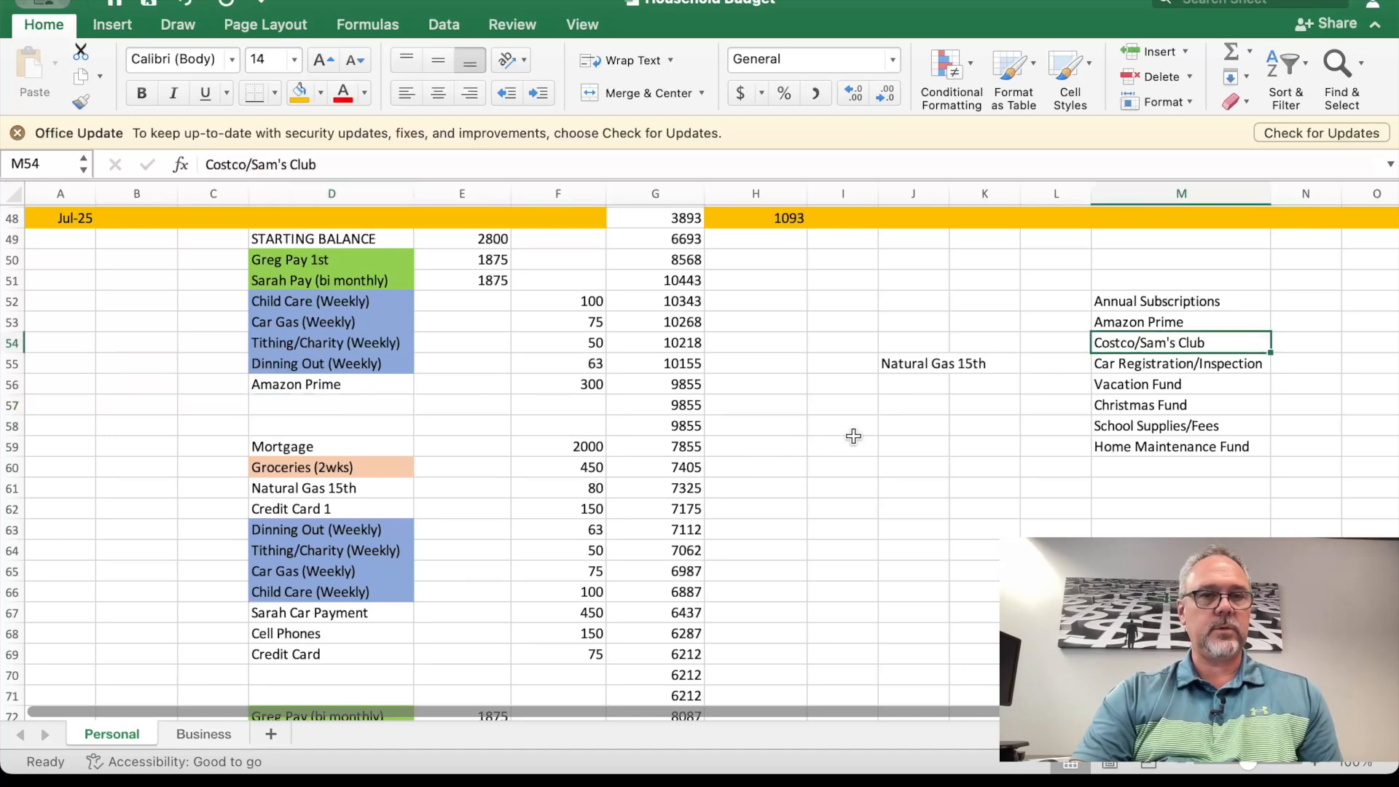
scroll(839, 440, down, 10)
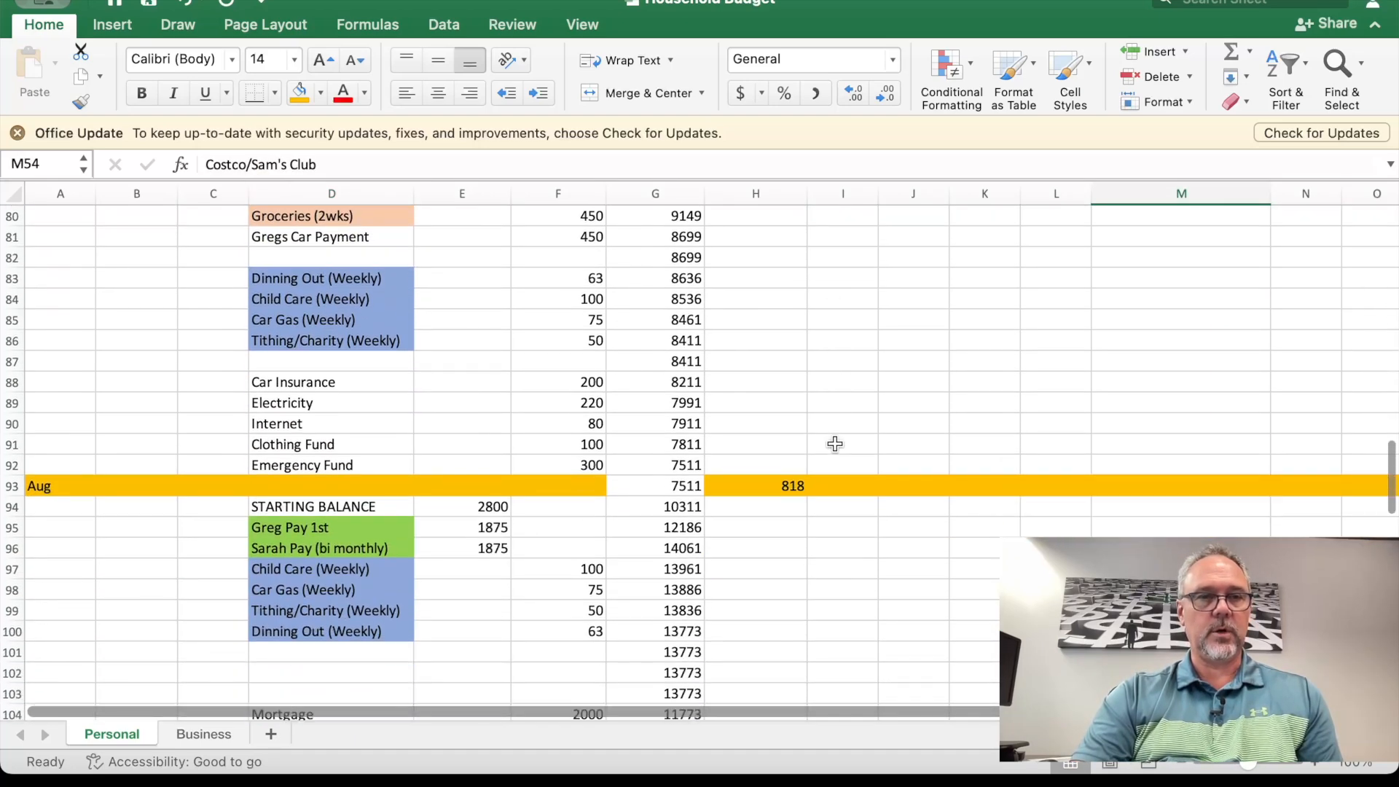
scroll(835, 444, down, 3)
click(368, 513)
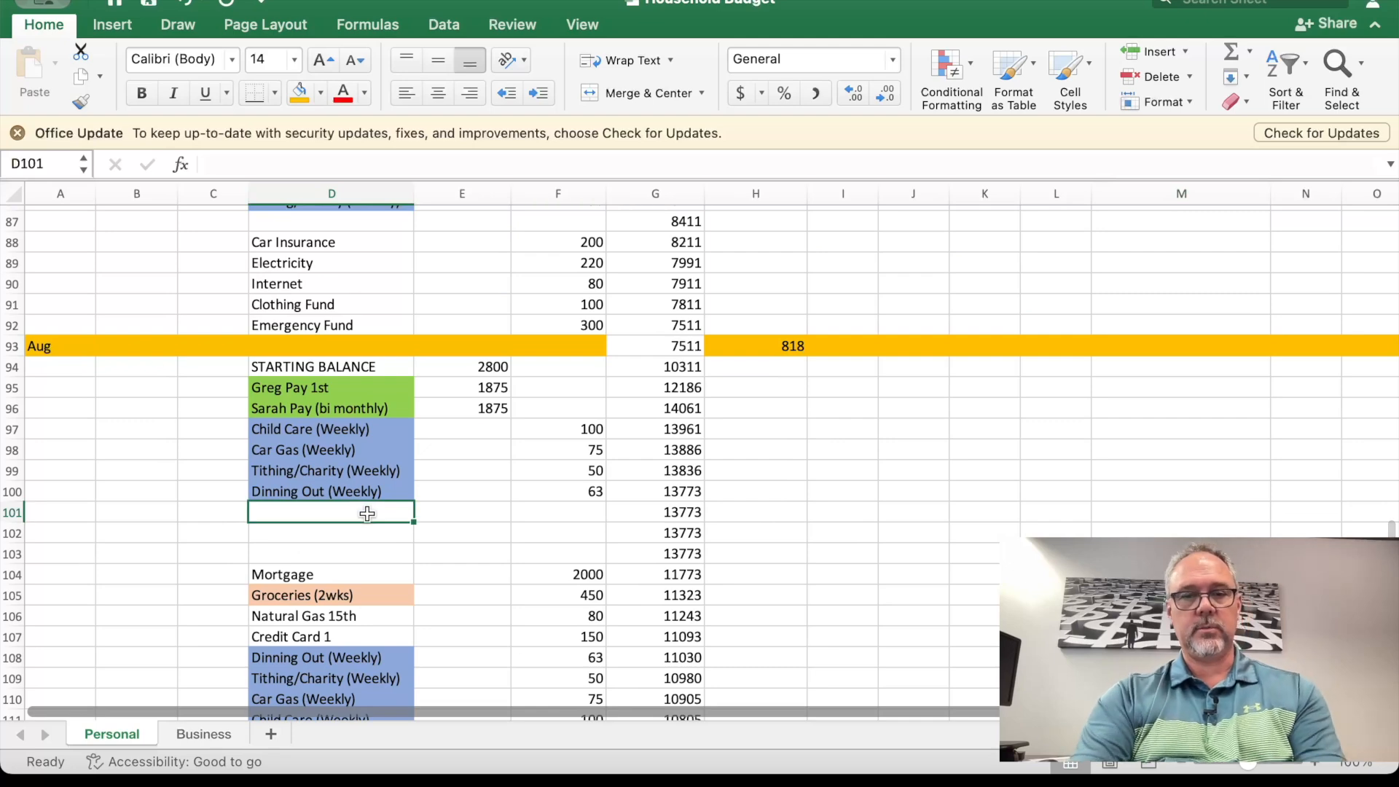
text(A)
key(BackSpace)
key(BackSpace)
text(S)
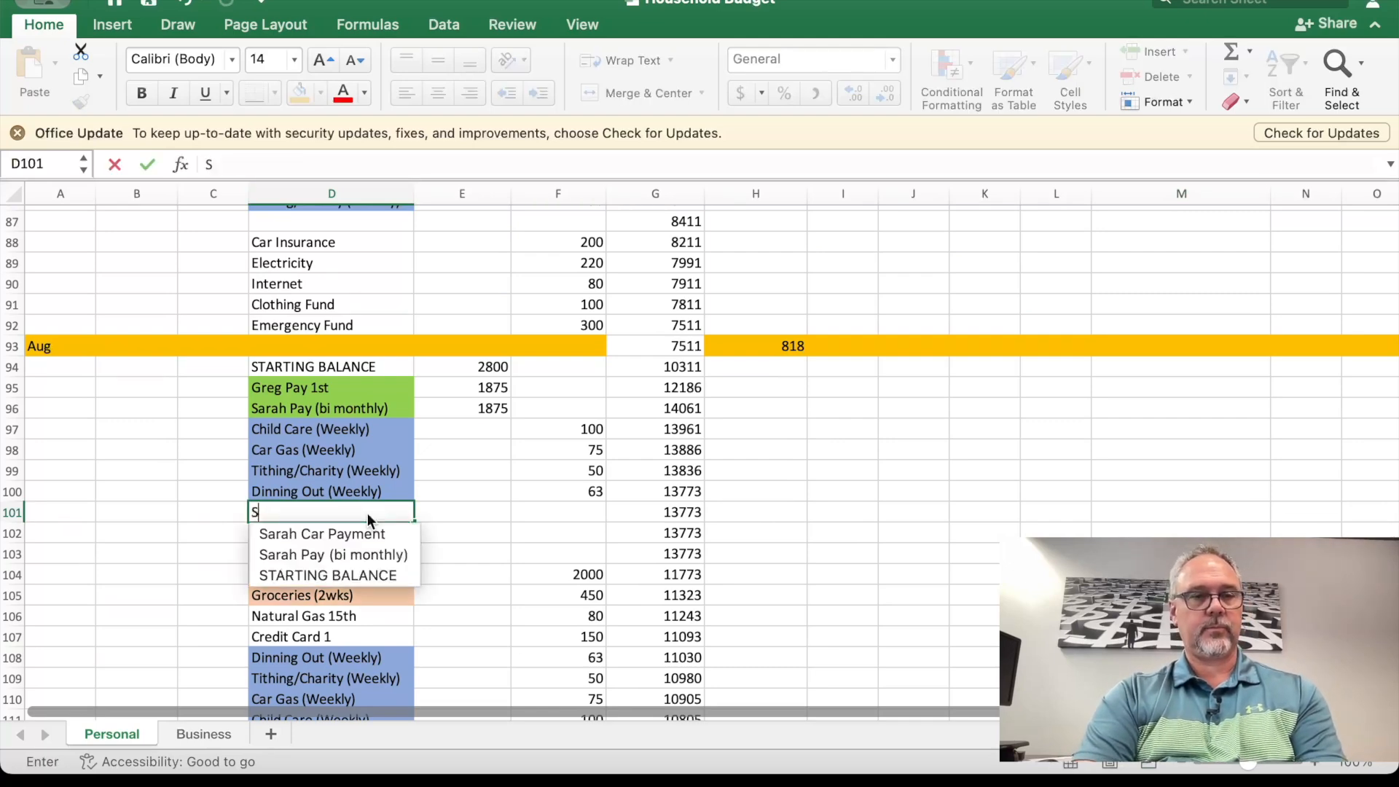
text(ams Club)
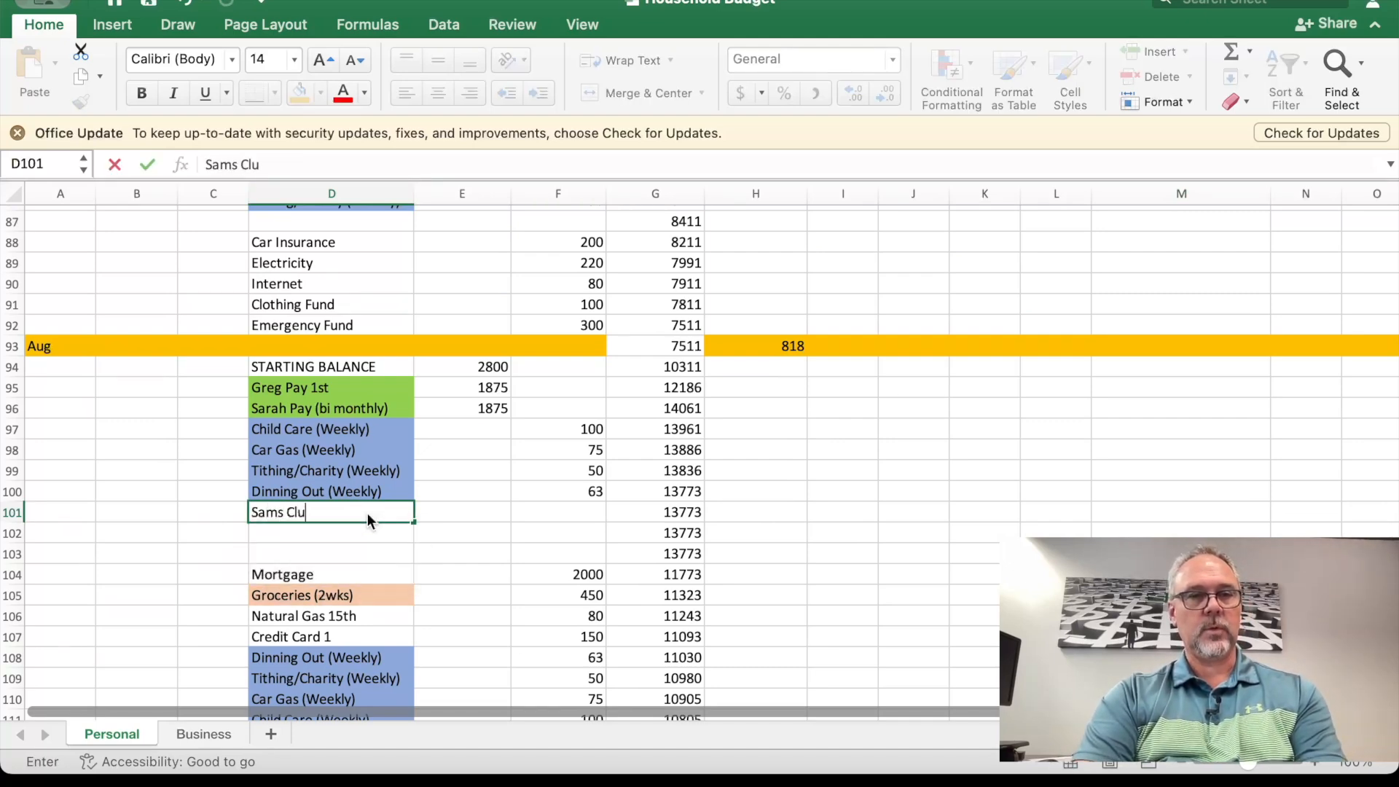
key(Tab)
key(Tab)
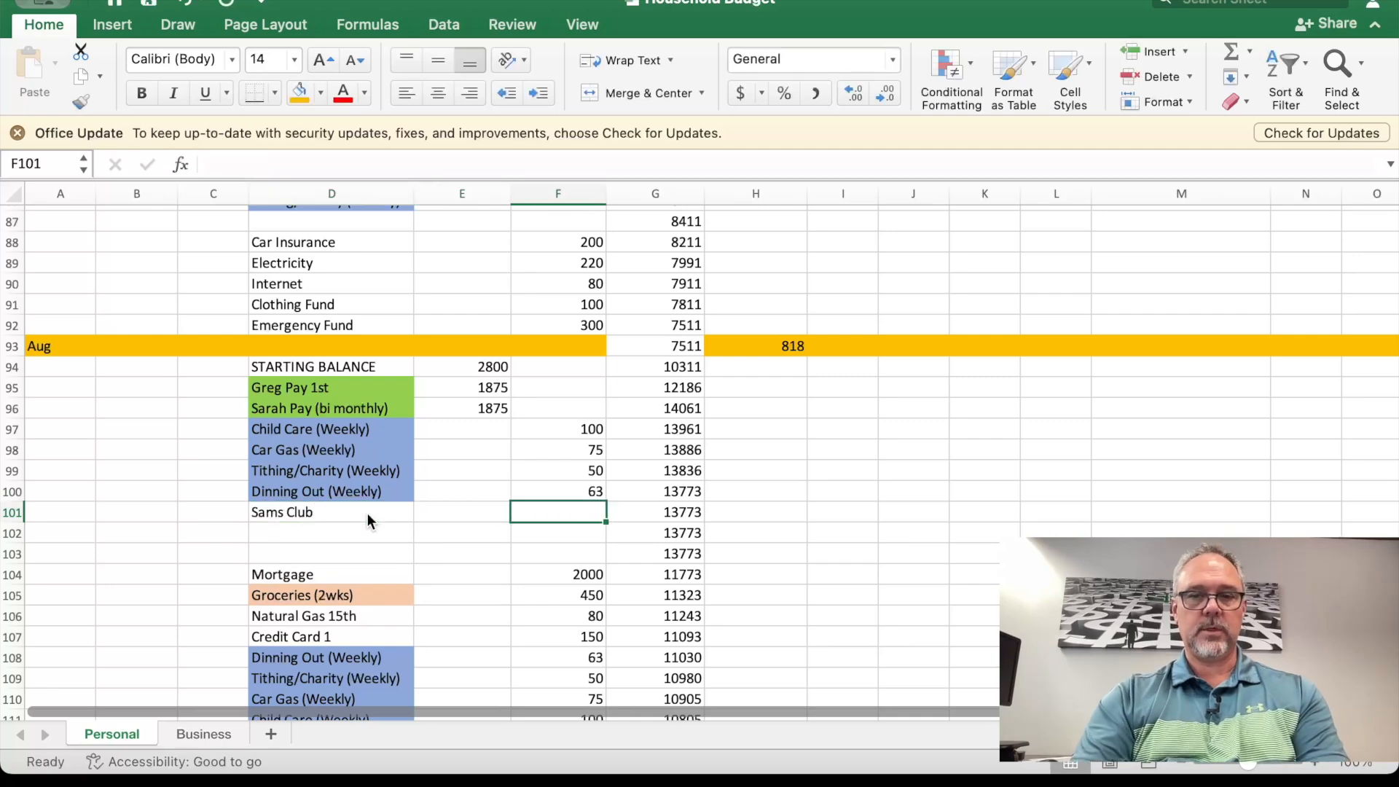
text(250)
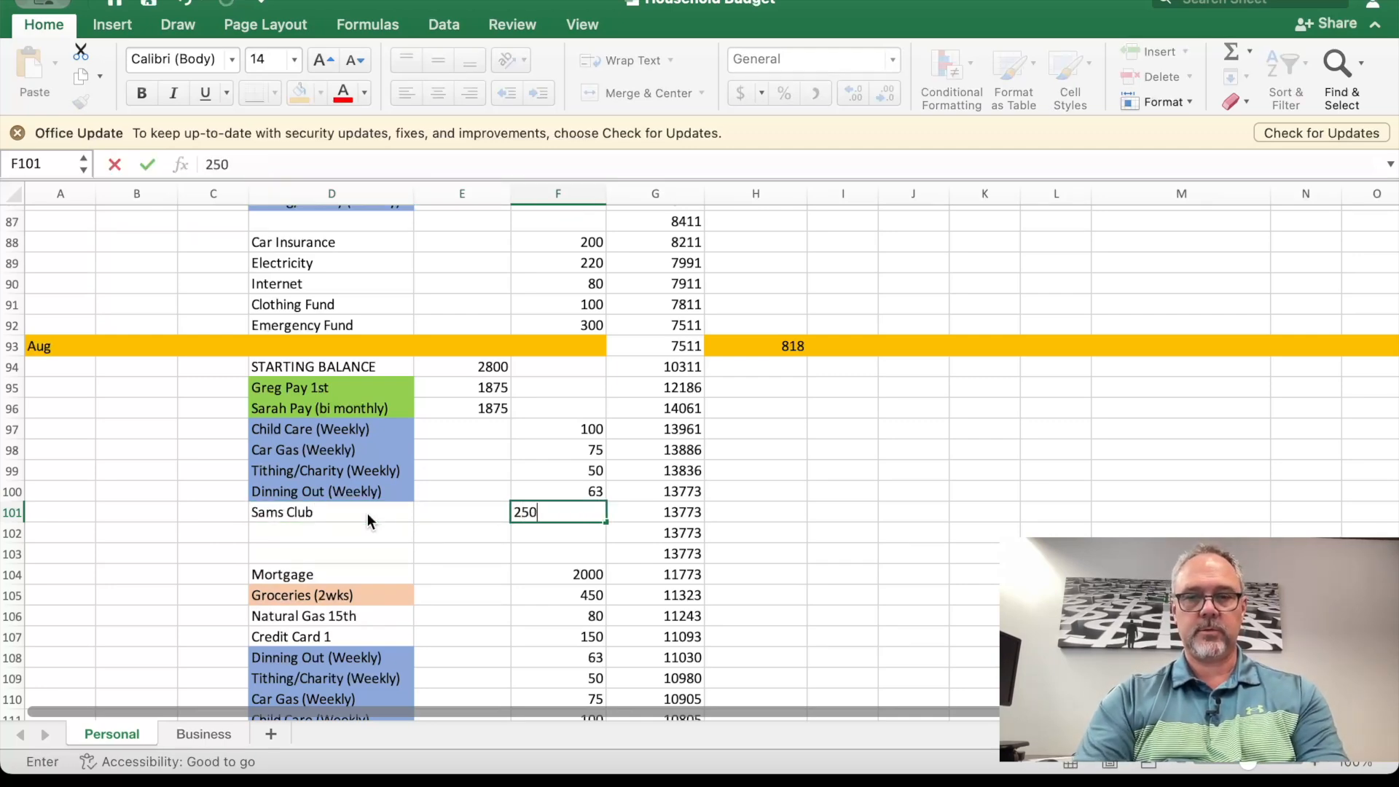
key(Return)
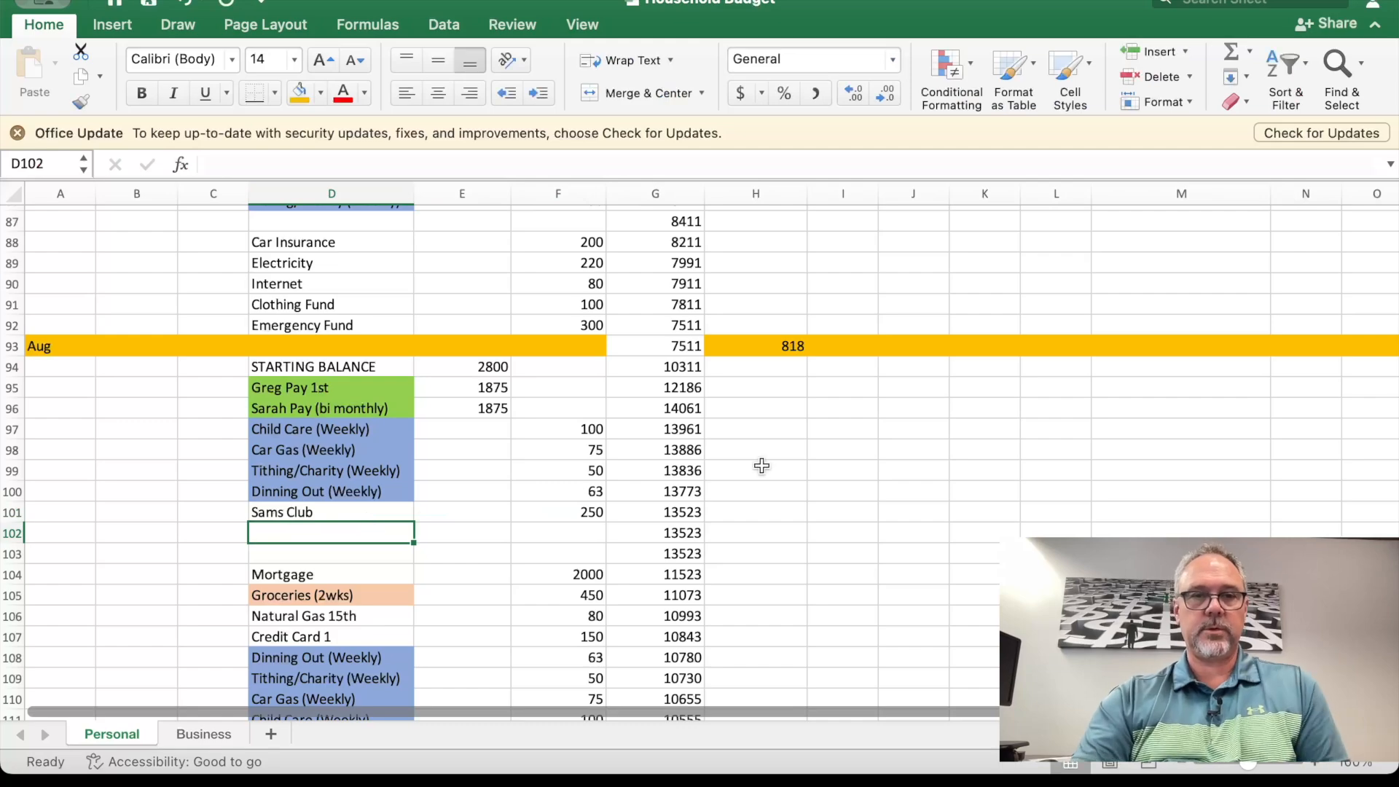
Step: Add Vacation in D132 between the last weekly August expenses and Car Insurance, with 5000 as the money out in F132
scroll(806, 589, up, 3)
scroll(817, 592, up, 10)
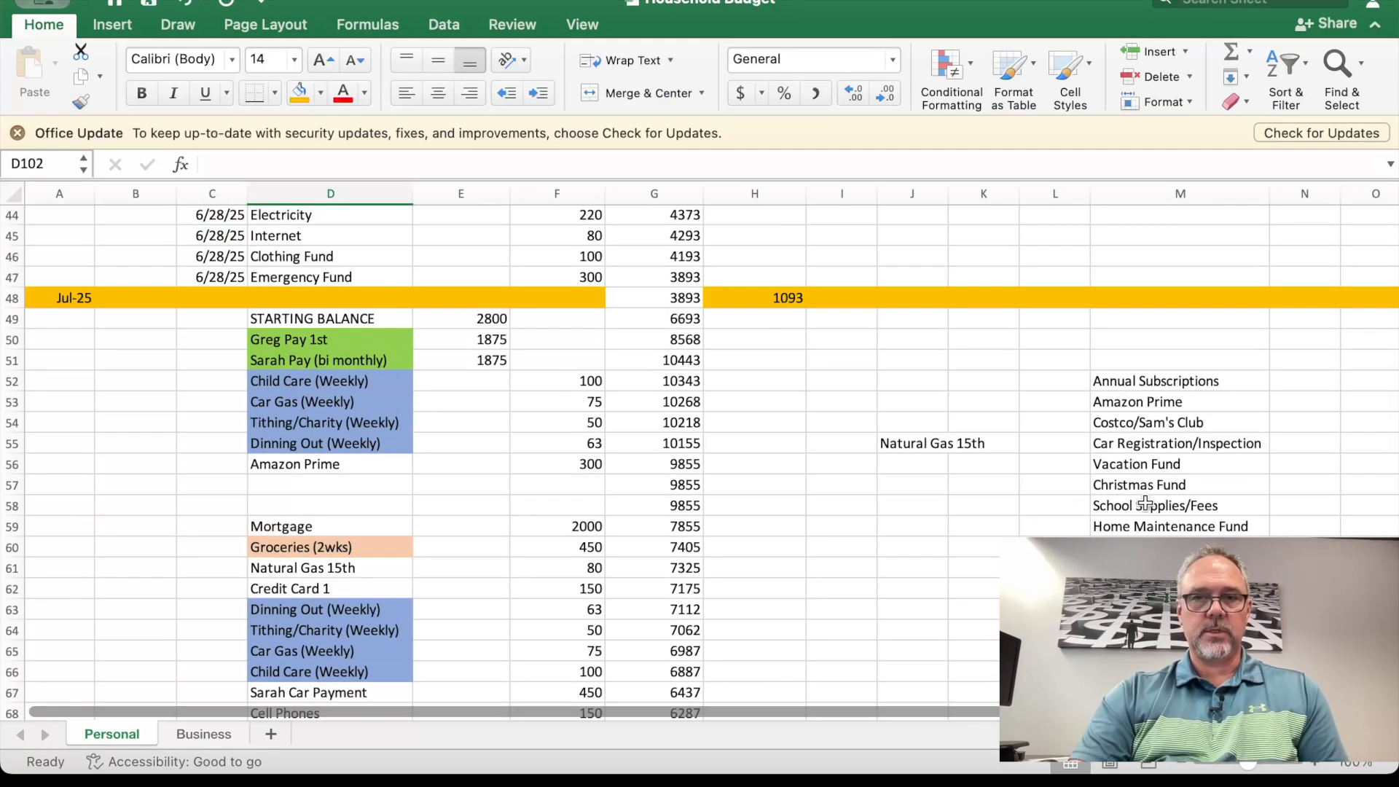
click(1120, 469)
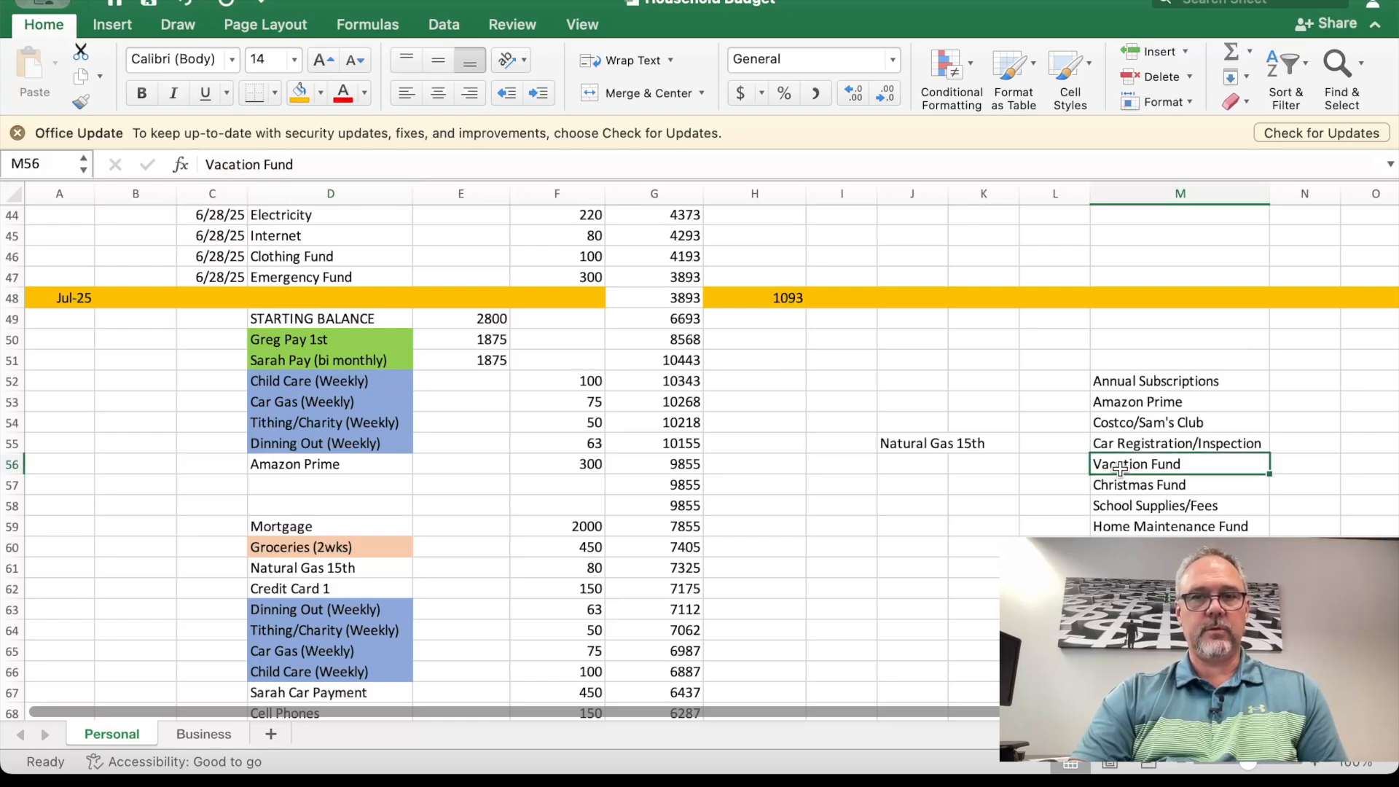
scroll(869, 518, down, 2)
scroll(869, 518, down, 20)
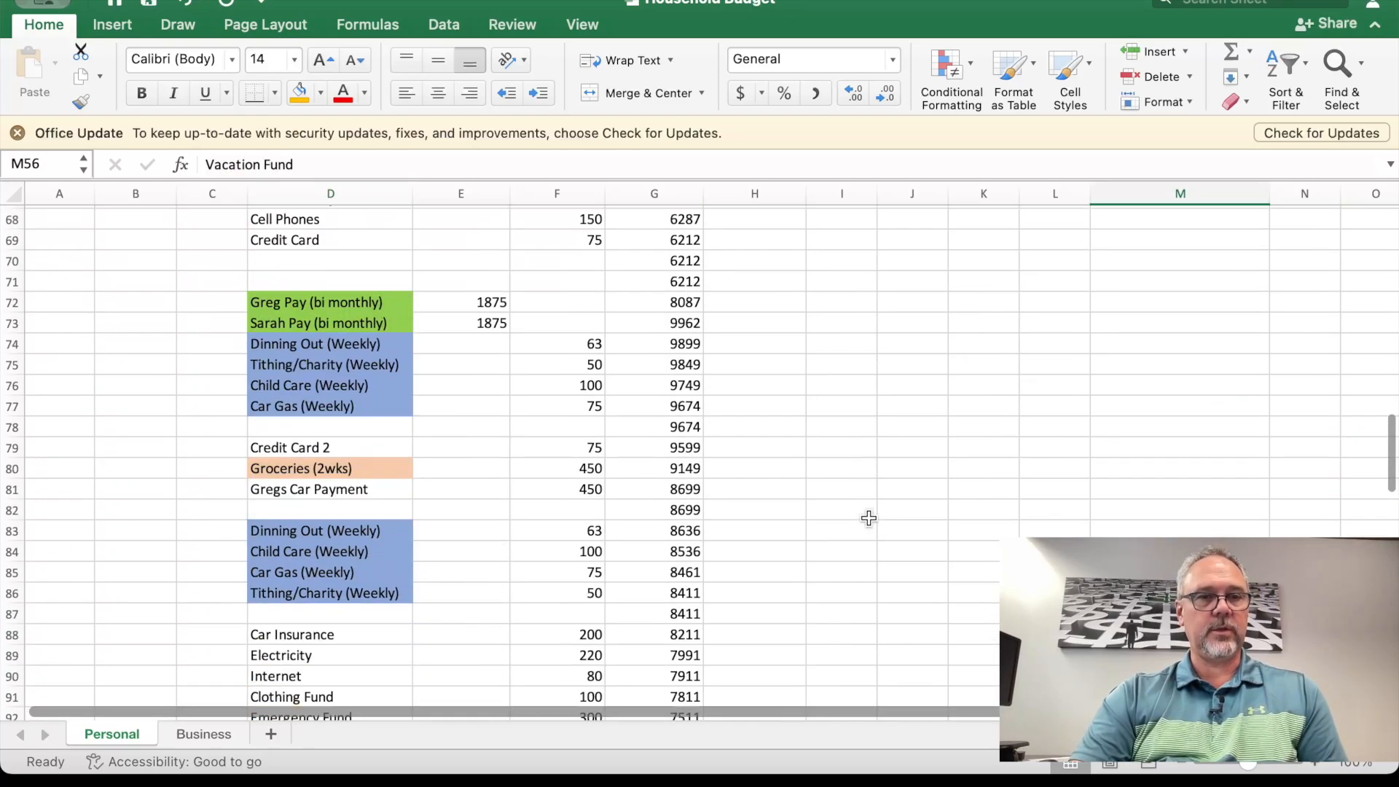
scroll(869, 518, up, 3)
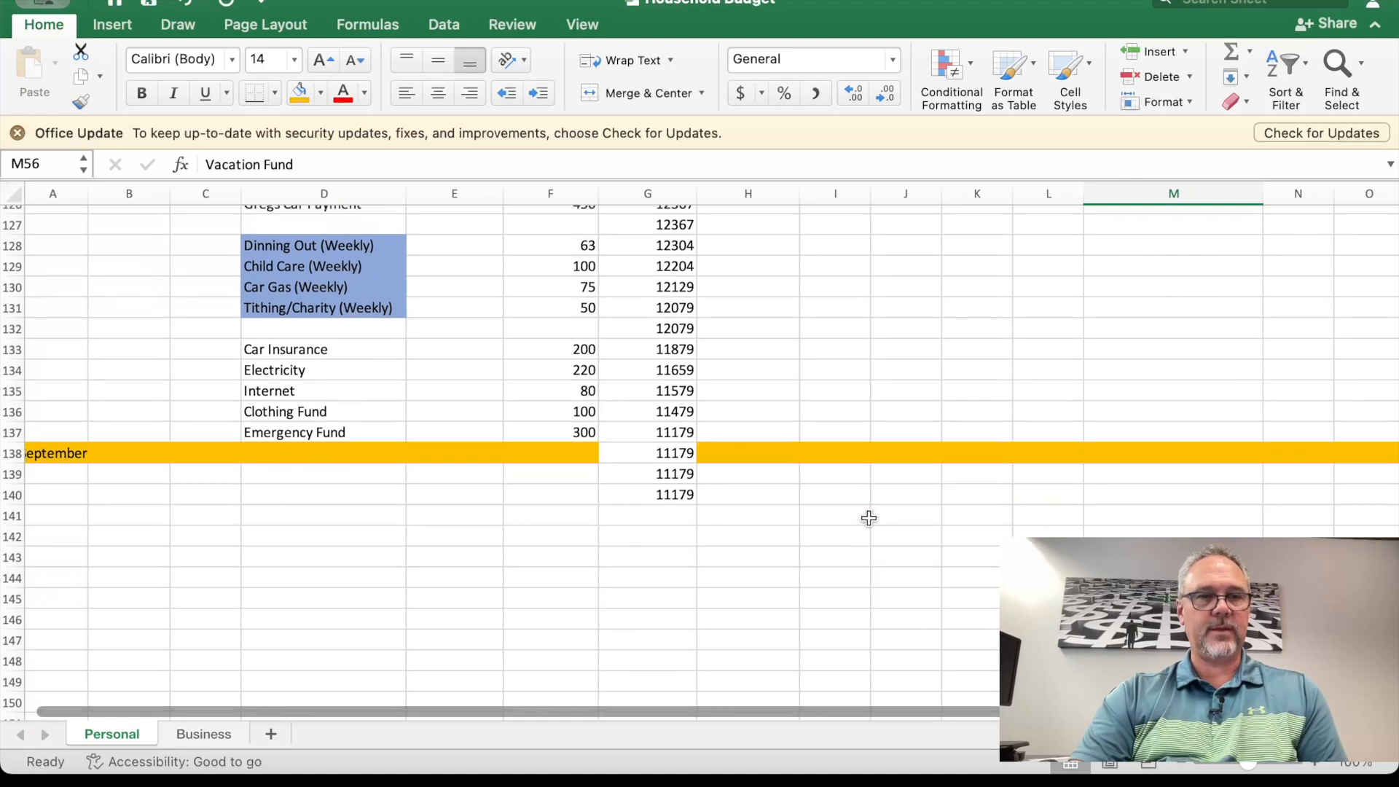
click(308, 423)
text(Vac)
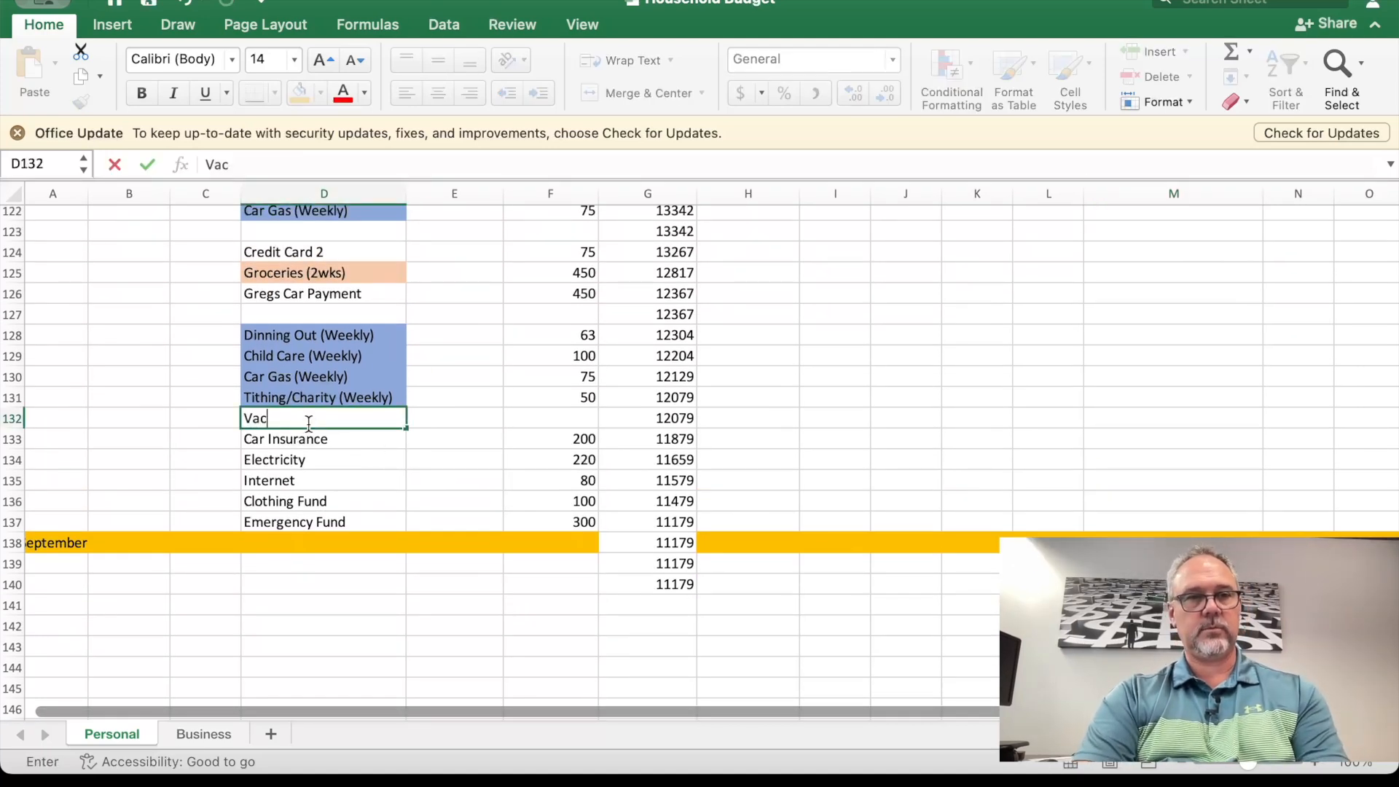
key(Tab)
key(Tab)
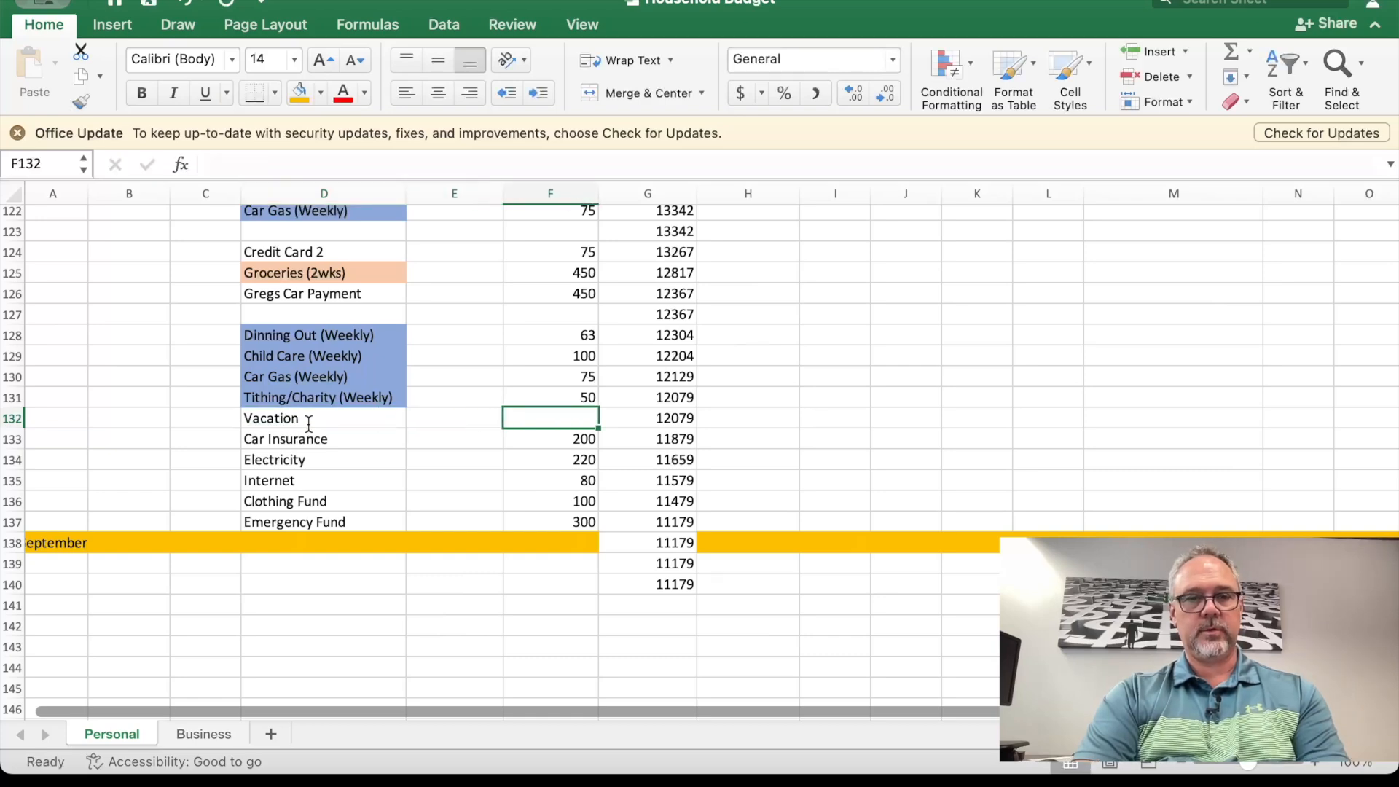
text(5000)
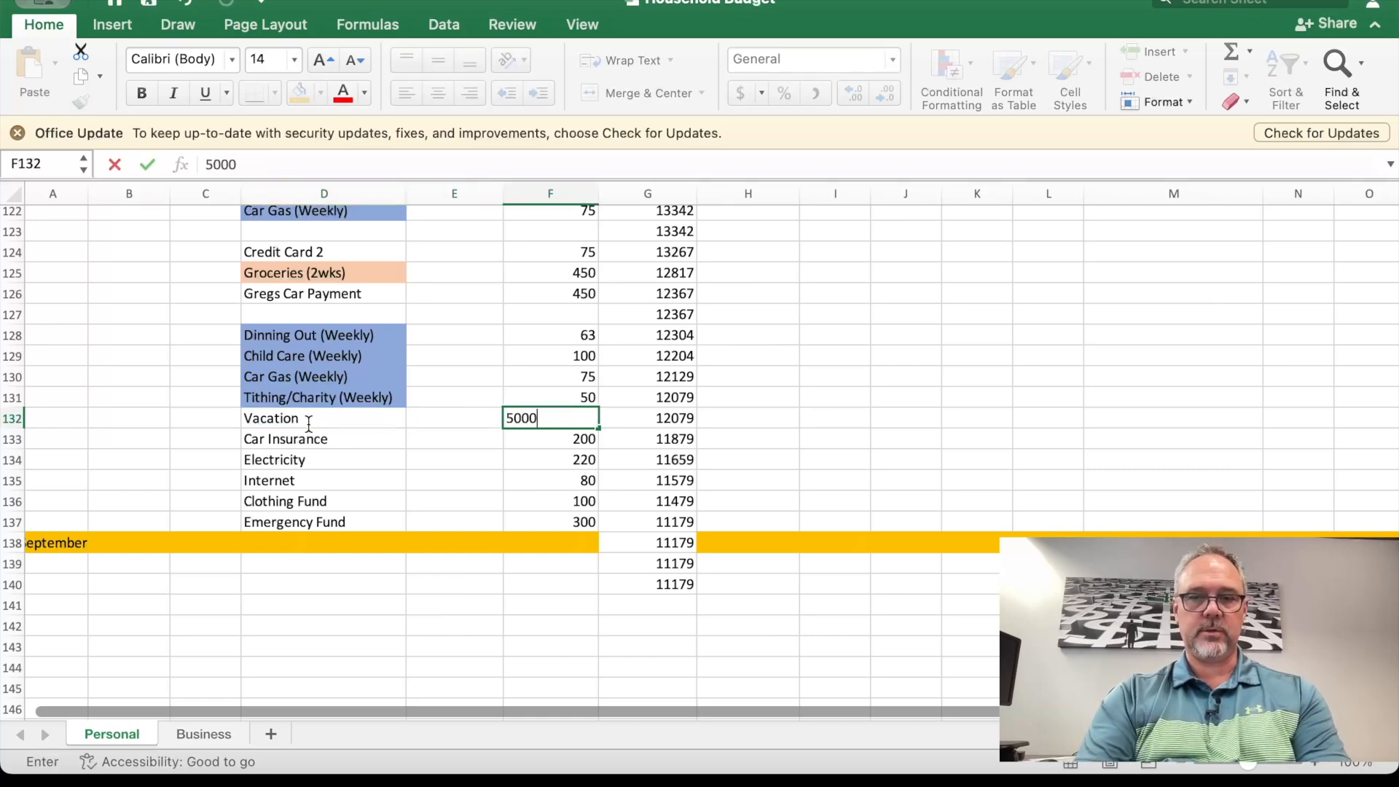
key(Return)
click(689, 546)
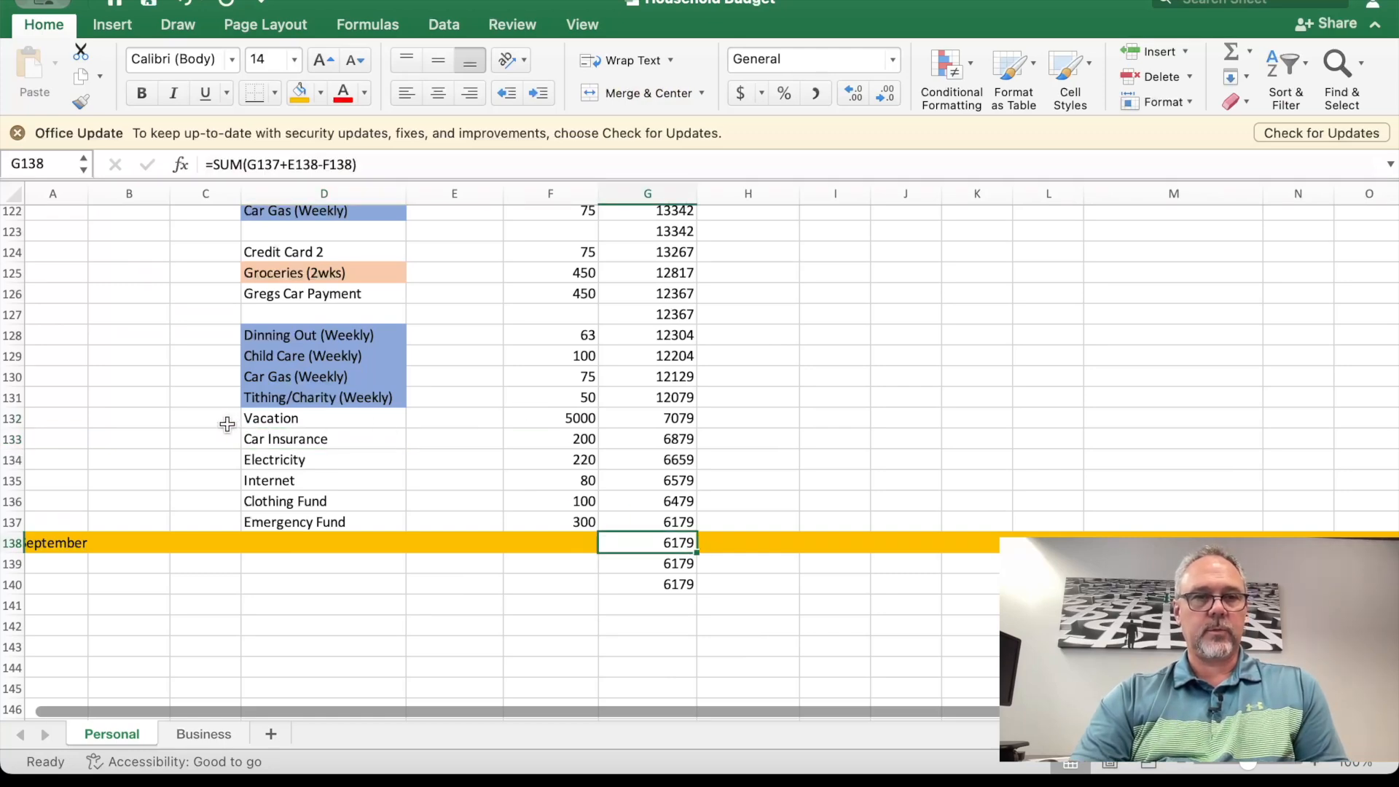
Step: Highlight the Vacation row from C132 to H132 with the standard light green fill
drag(178, 418, 757, 417)
click(320, 93)
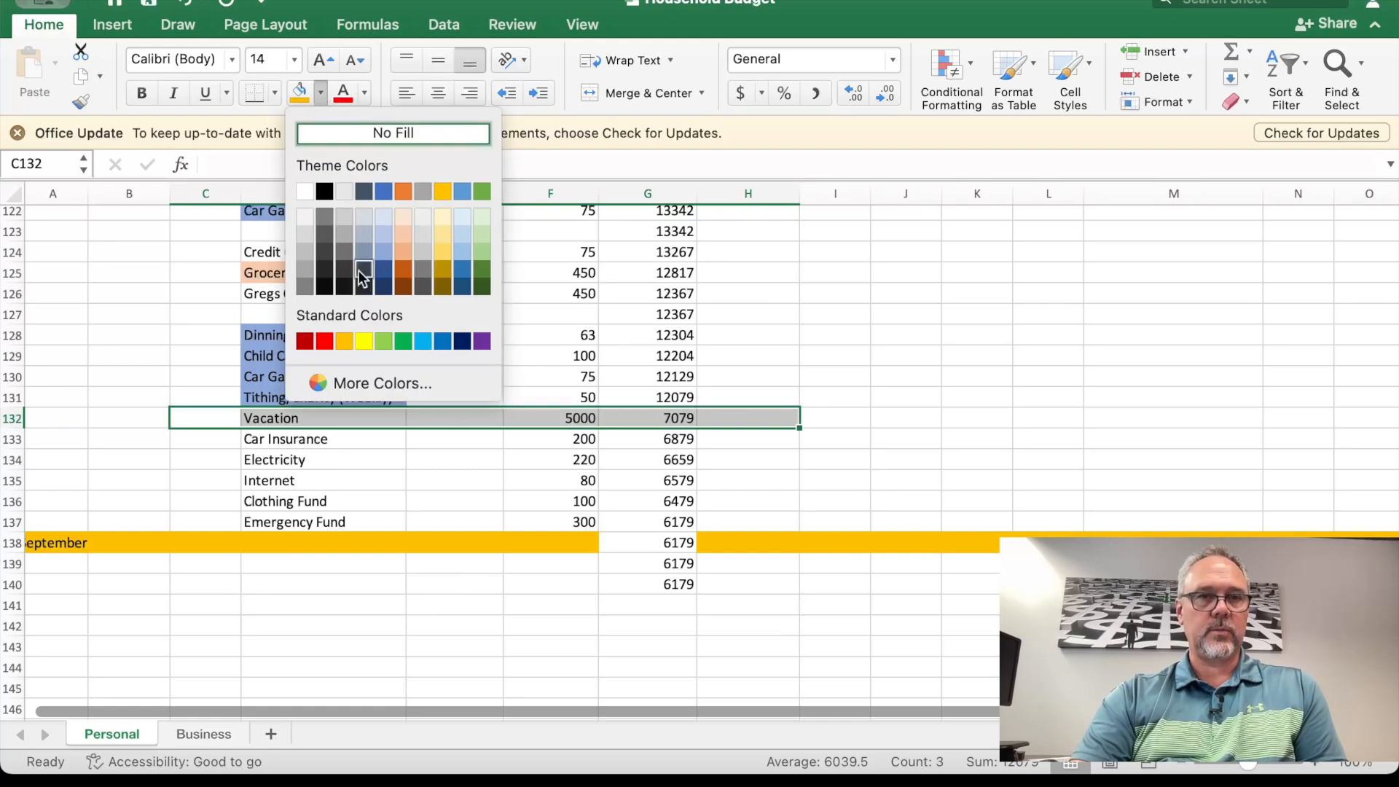
click(390, 343)
click(791, 485)
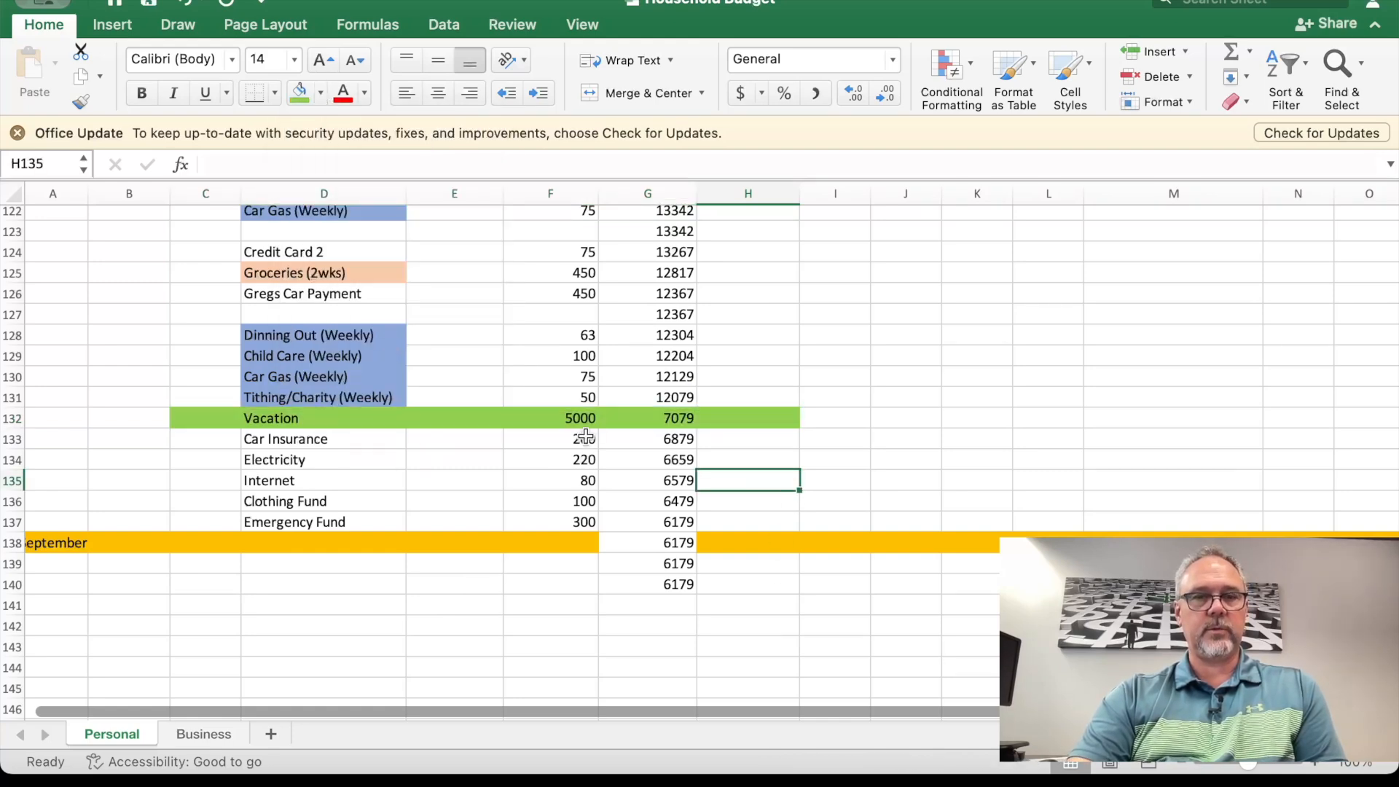
click(658, 544)
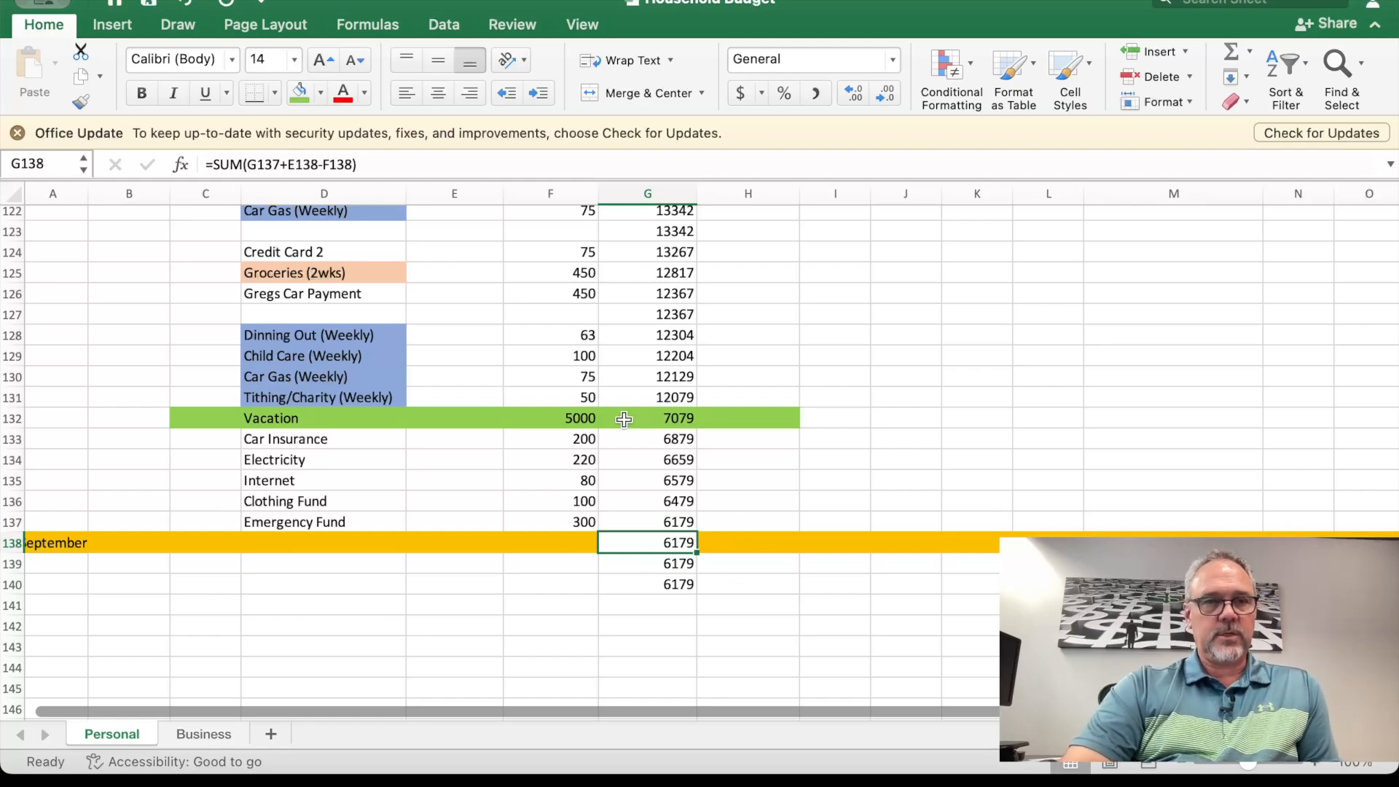
Step: Add School Supplies in D87 above Car Insurance in the July section, with 500 as the money out in F87
scroll(869, 491, up, 15)
scroll(869, 490, up, 11)
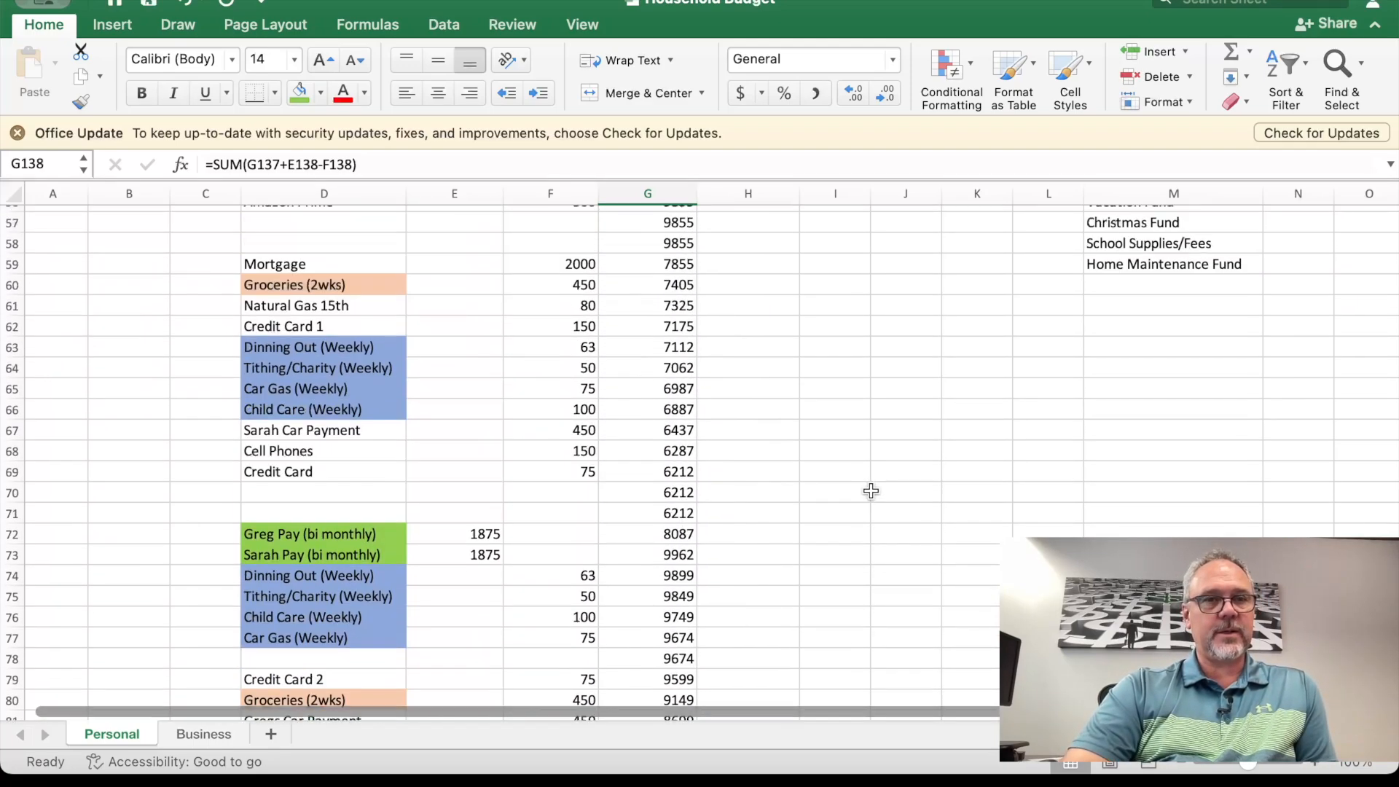
scroll(1116, 508, down, 3)
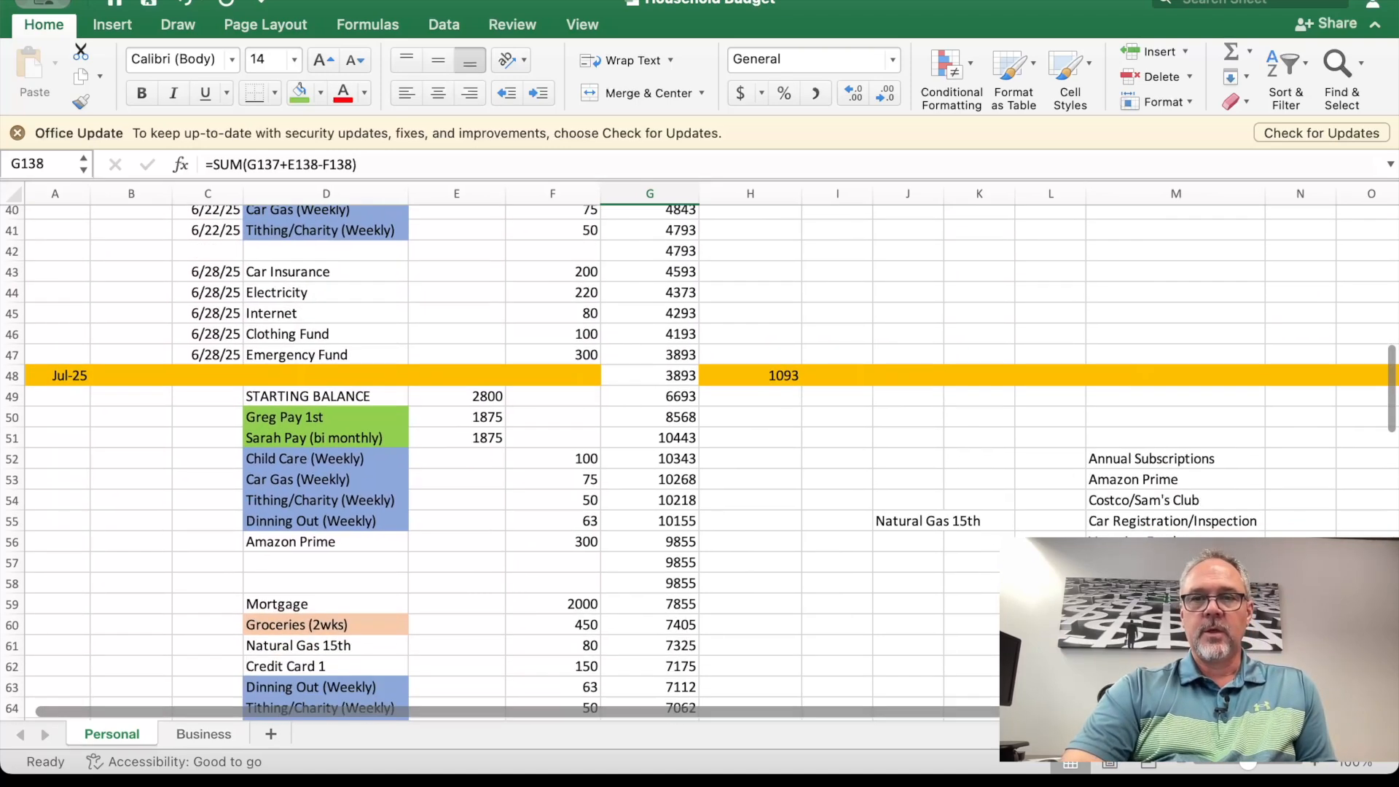
click(1116, 505)
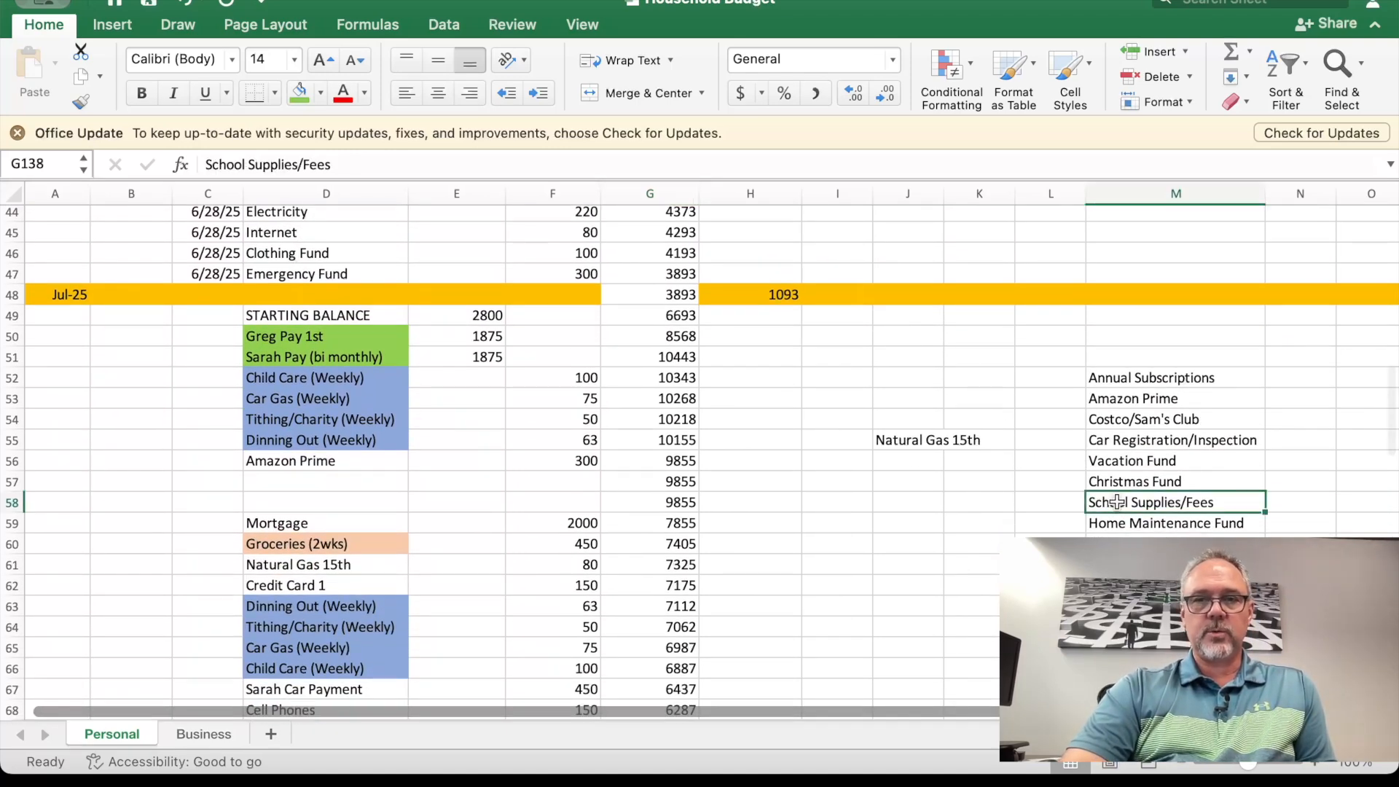
scroll(990, 569, down, 13)
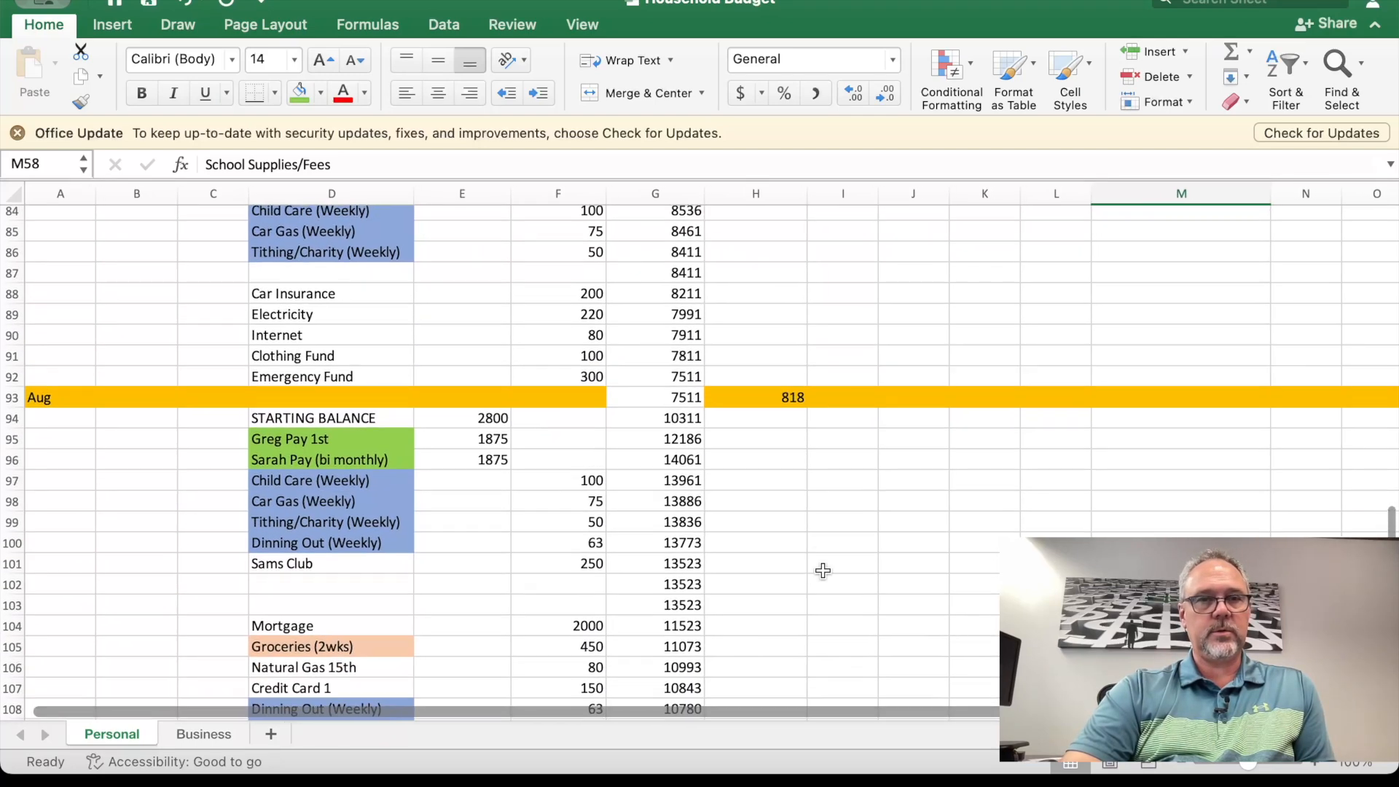
scroll(822, 569, up, 4)
click(284, 525)
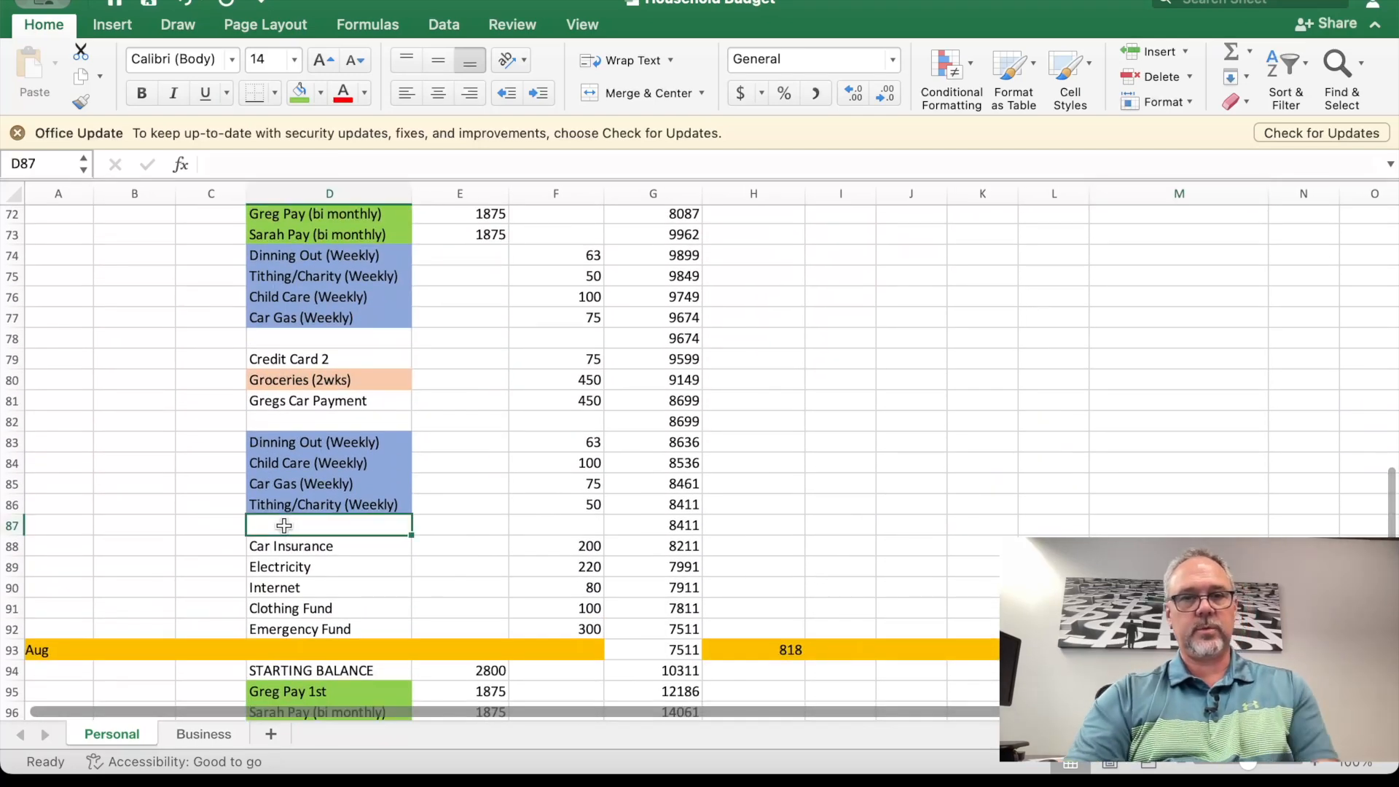
text(Sc)
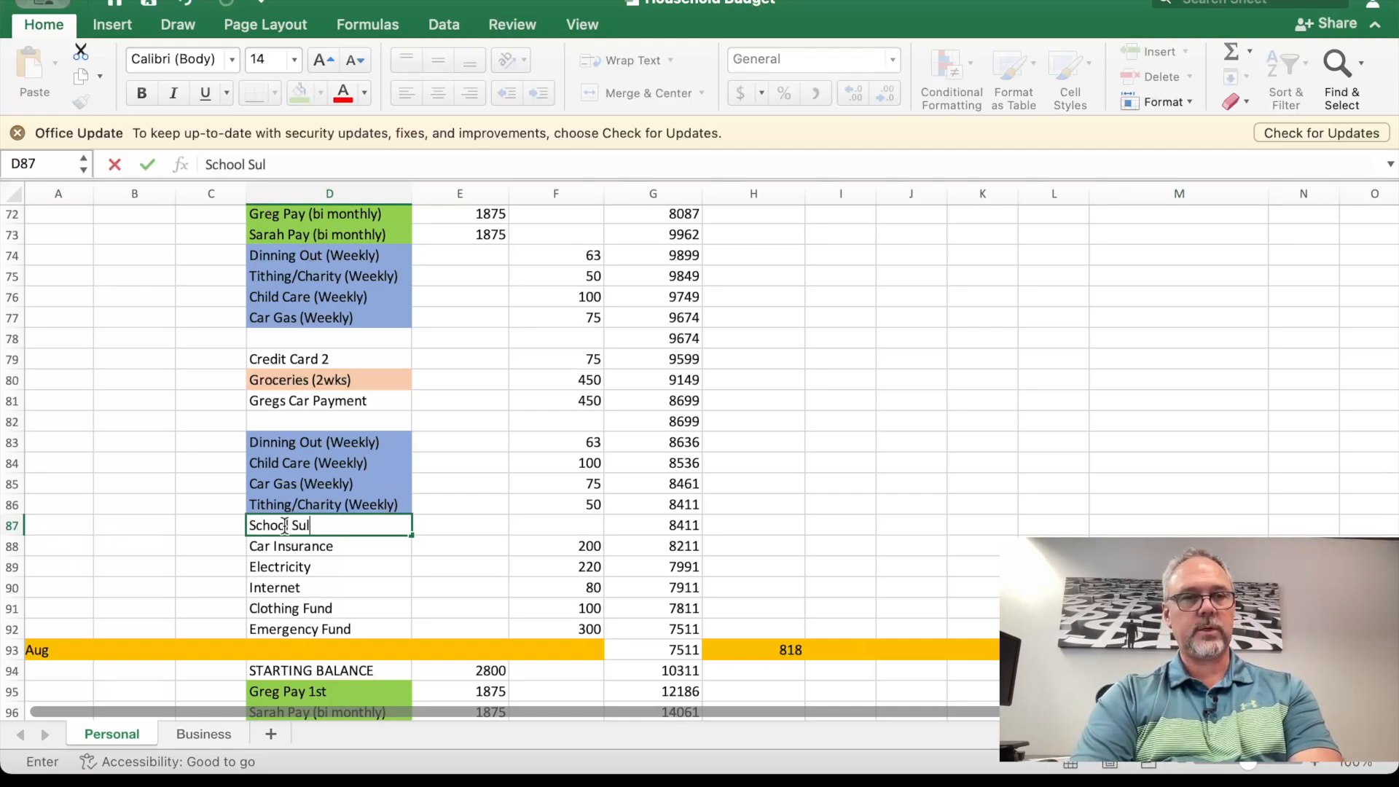
text(hool Supplies)
key(Tab)
key(Tab)
text(500)
key(Return)
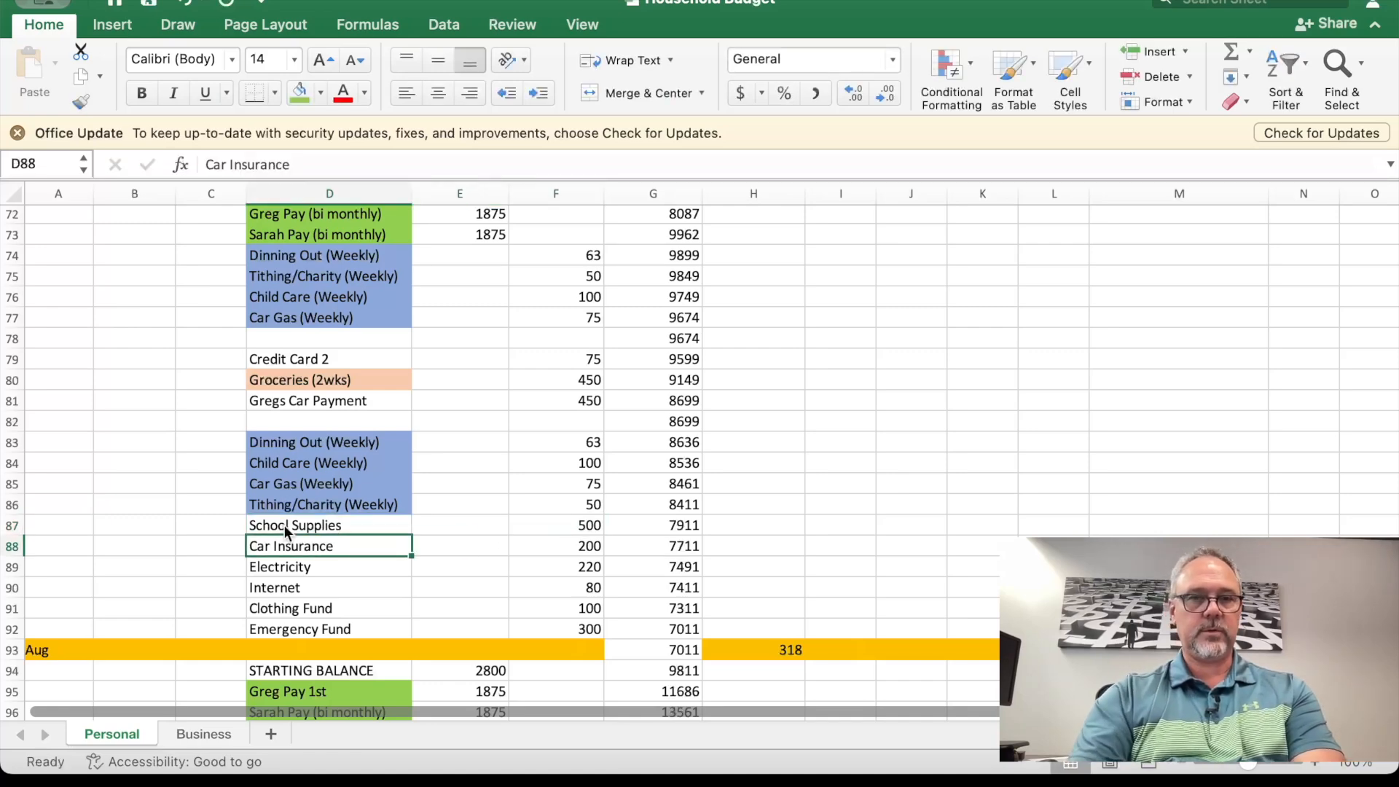
Step: Highlight the School Supplies row from C87 to G87 with the same light green fill
drag(226, 531, 689, 526)
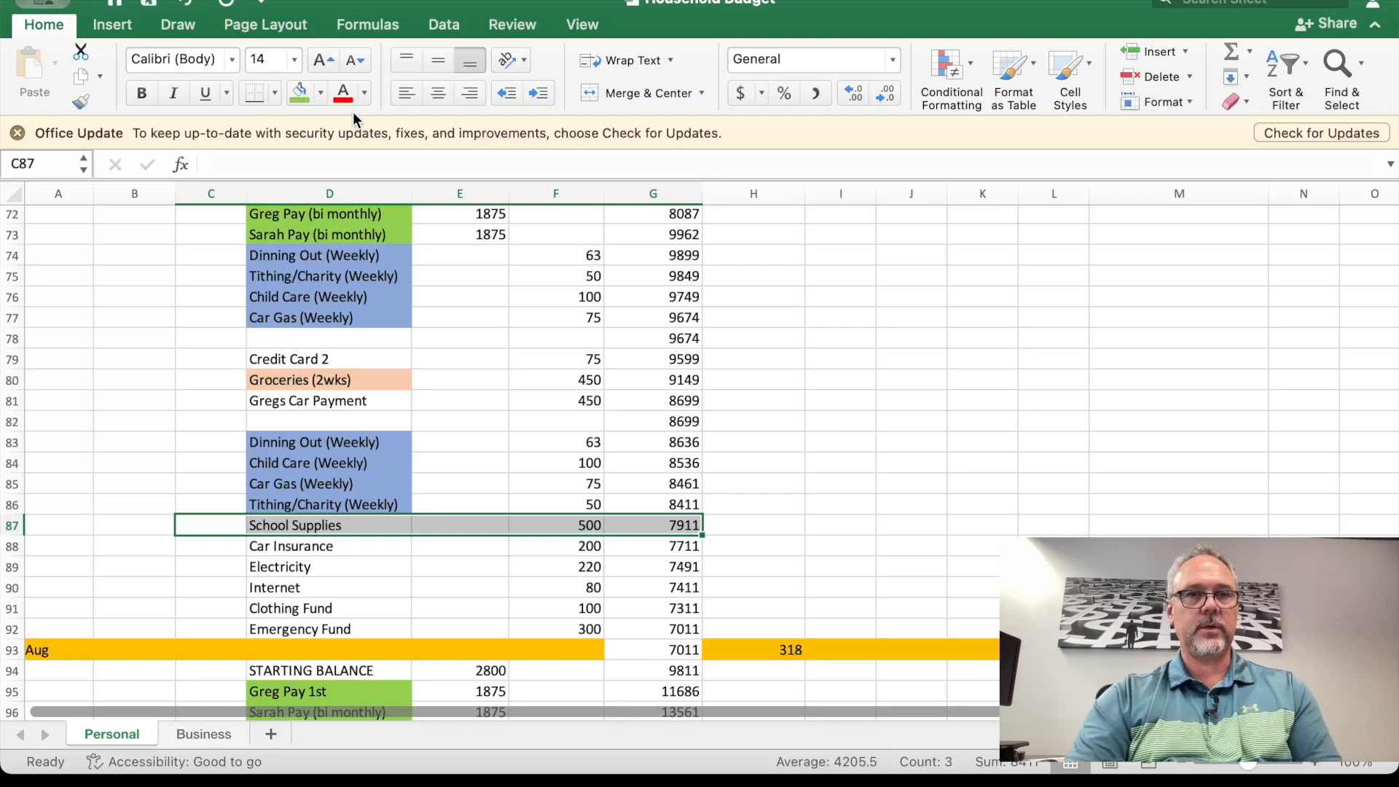
click(299, 95)
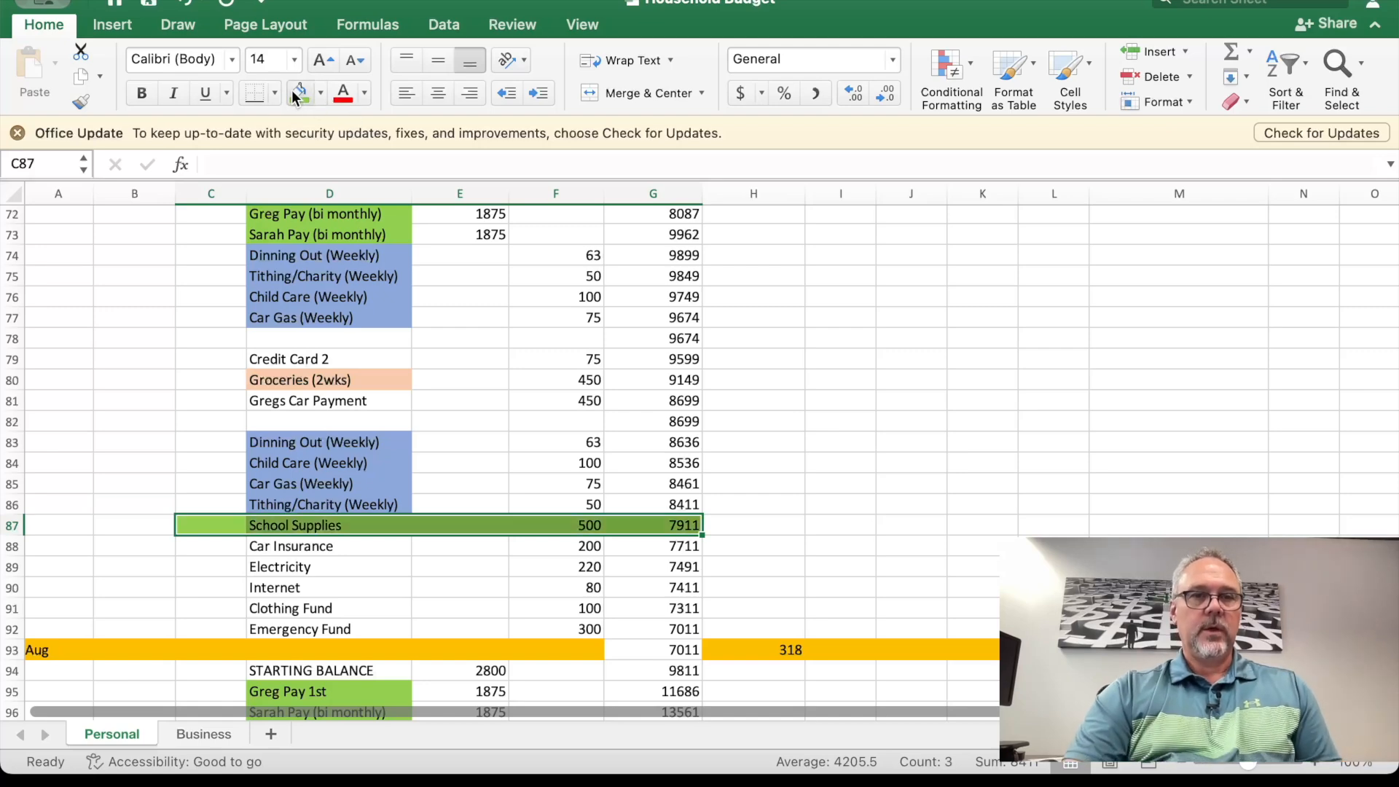
click(834, 481)
Step: Examine the running balance at the September row in G138, the mid-August balance in G120 and the Vacation amount in F132
scroll(727, 586, down, 15)
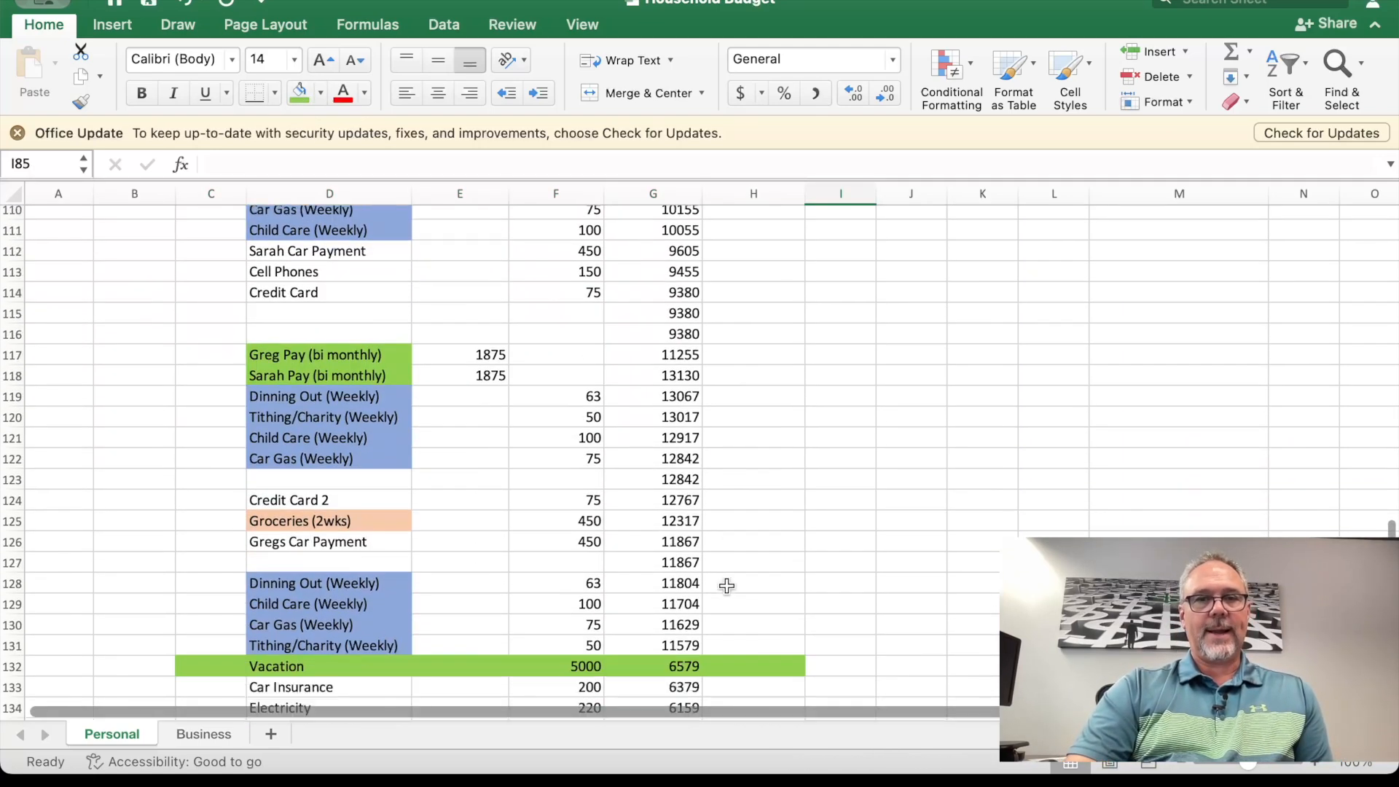
scroll(727, 586, down, 4)
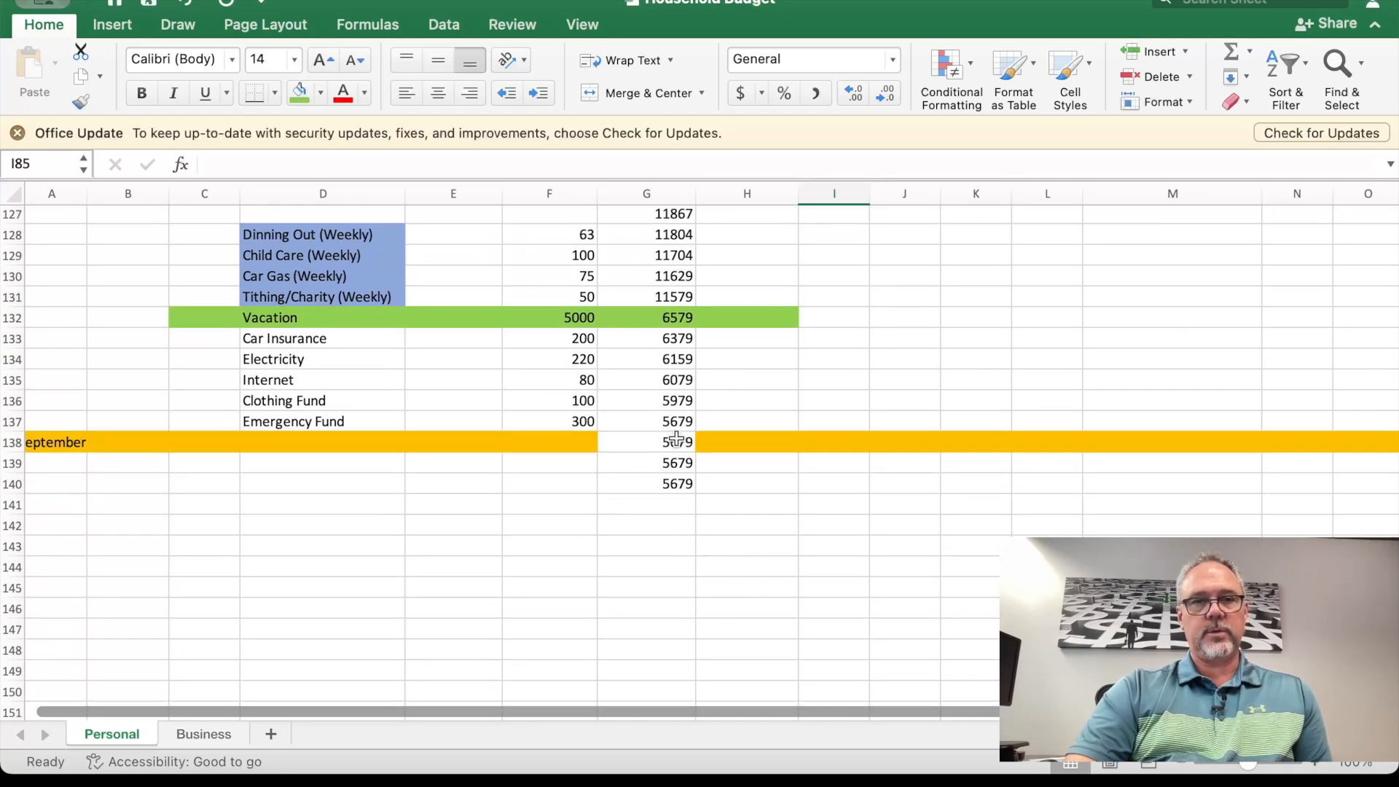
click(678, 441)
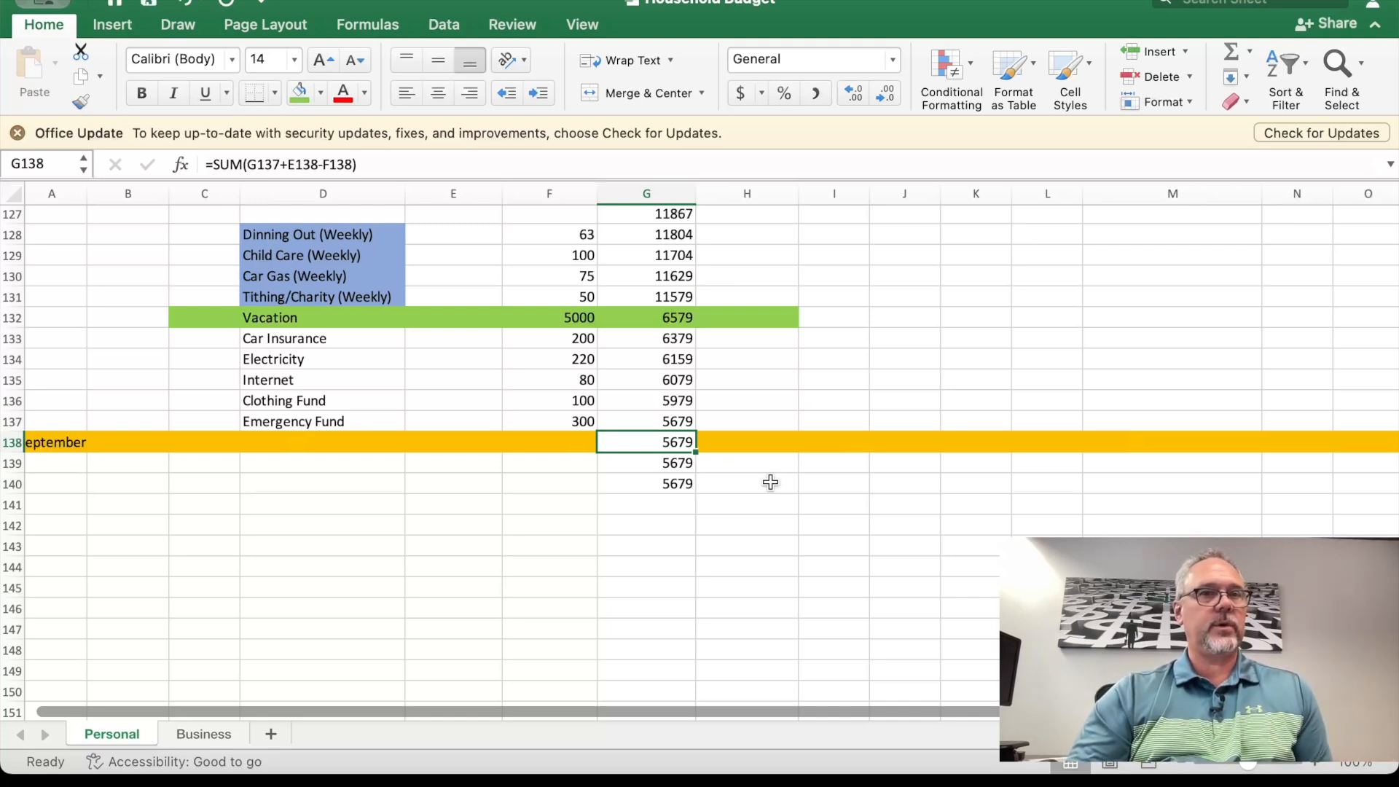
scroll(743, 396, up, 8)
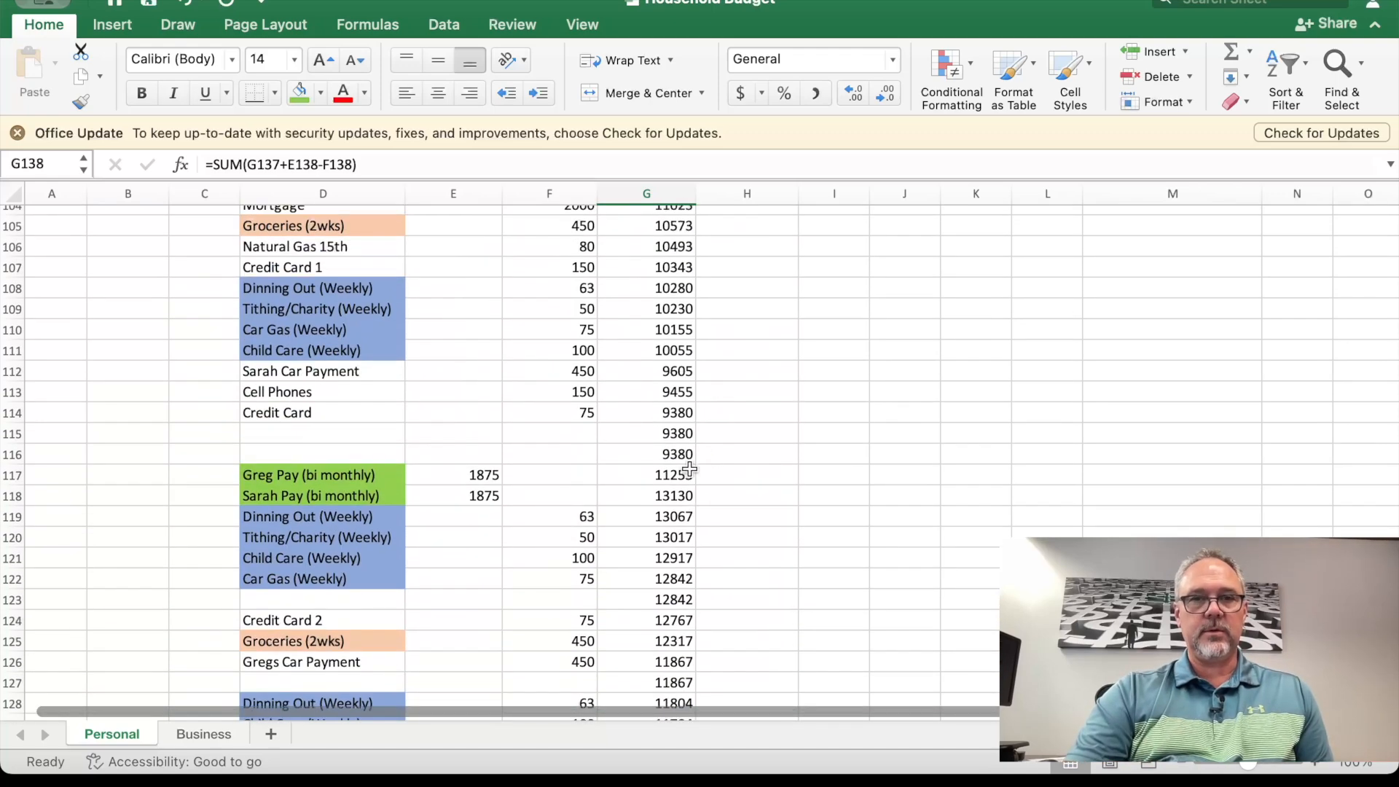
click(677, 533)
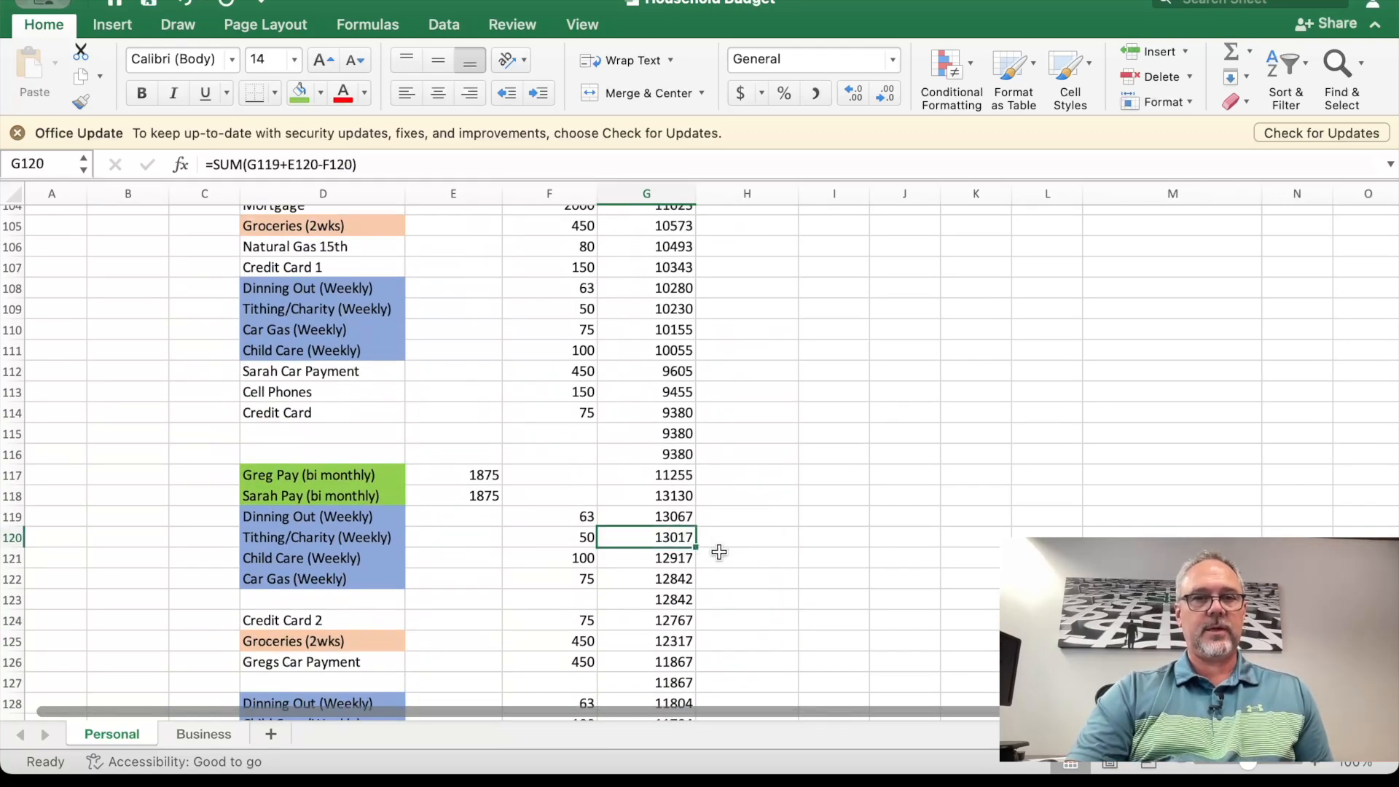
scroll(719, 551, down, 4)
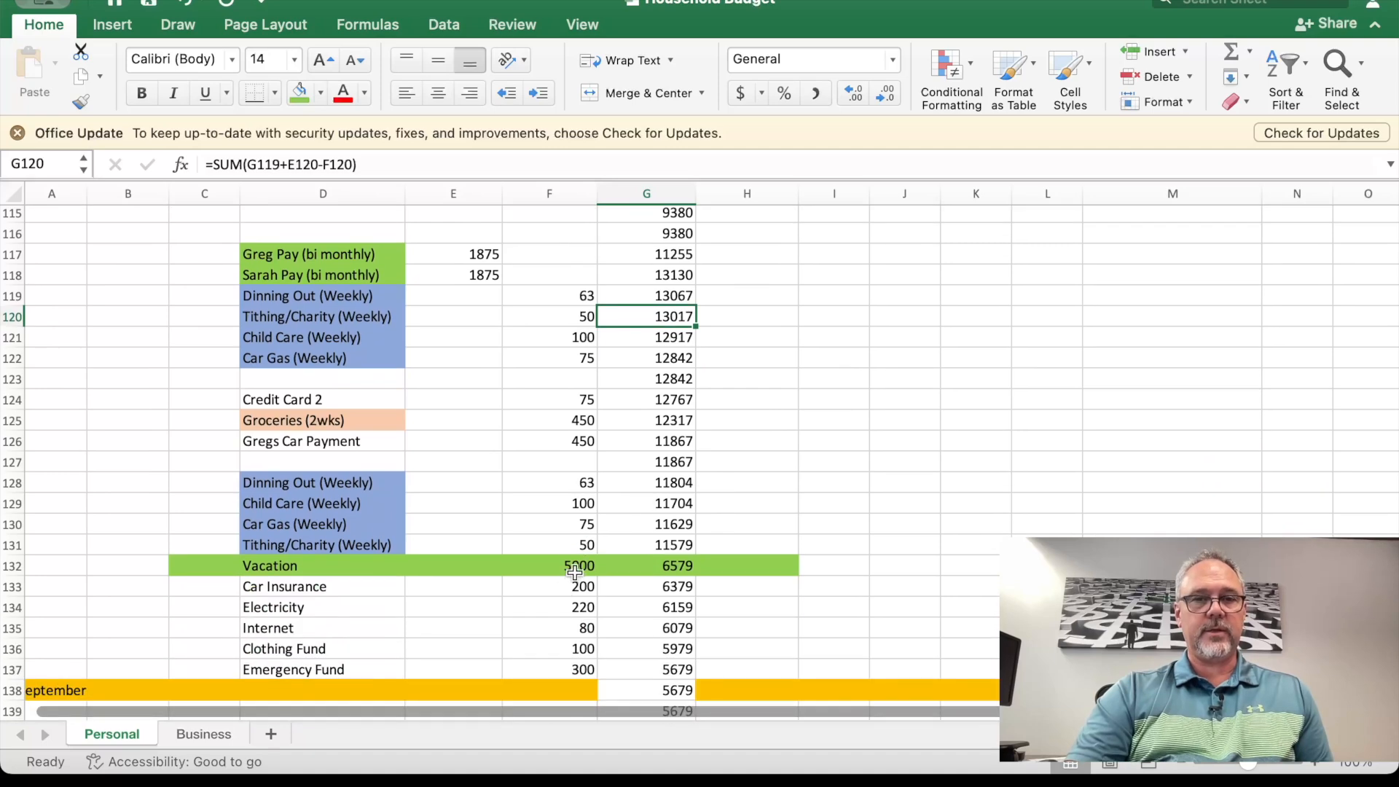
click(580, 565)
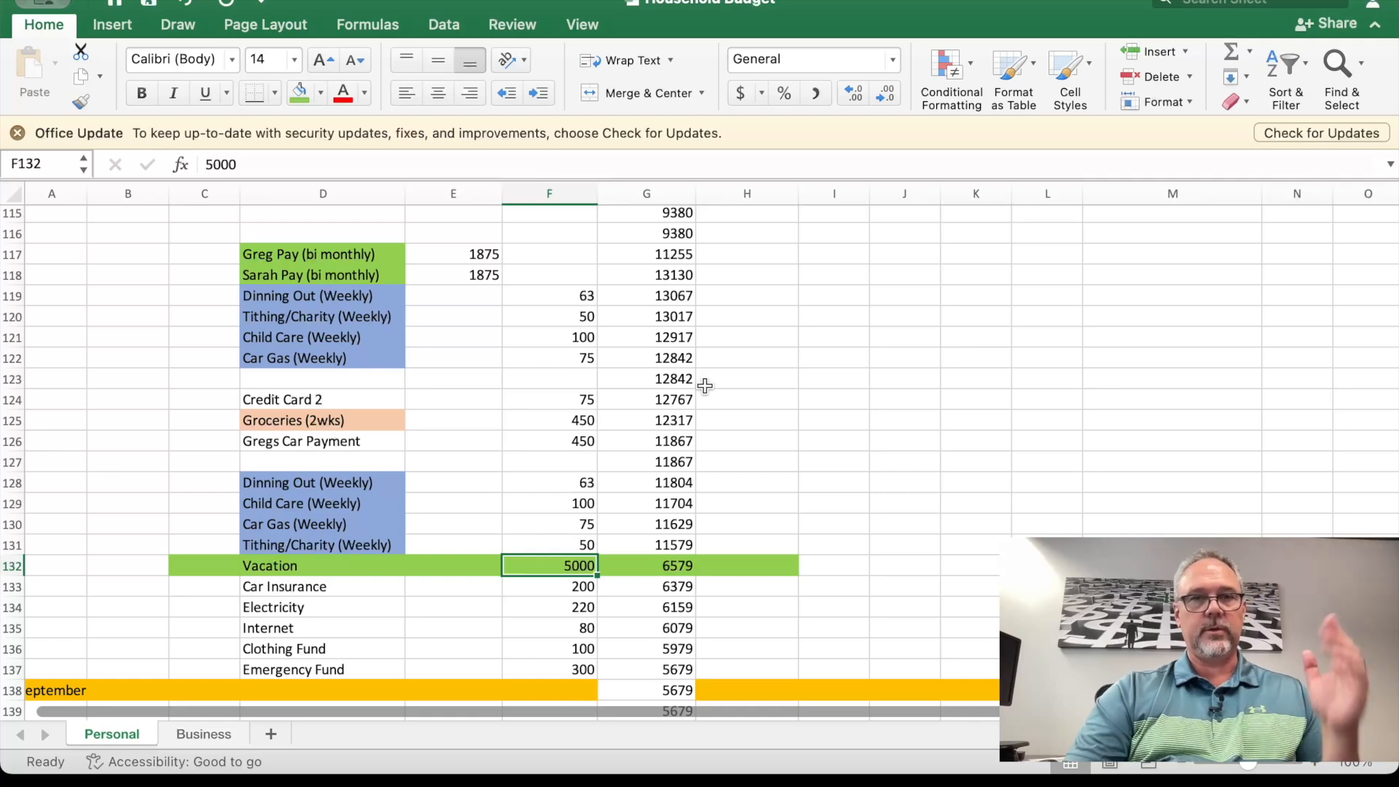
Step: Review the August section and check the running balance in G132 on the Vacation row
scroll(705, 385, up, 5)
scroll(714, 437, up, 1)
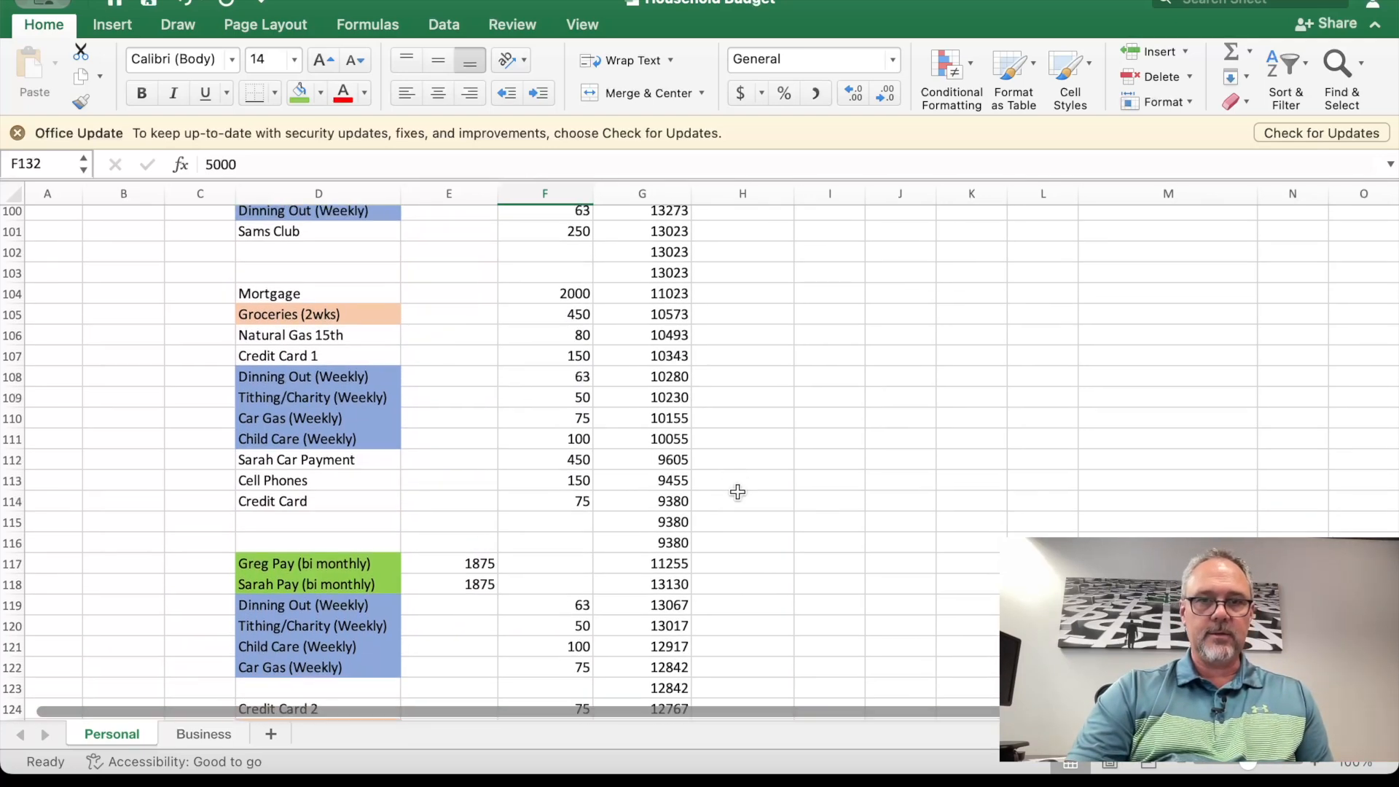
scroll(734, 491, down, 6)
click(661, 505)
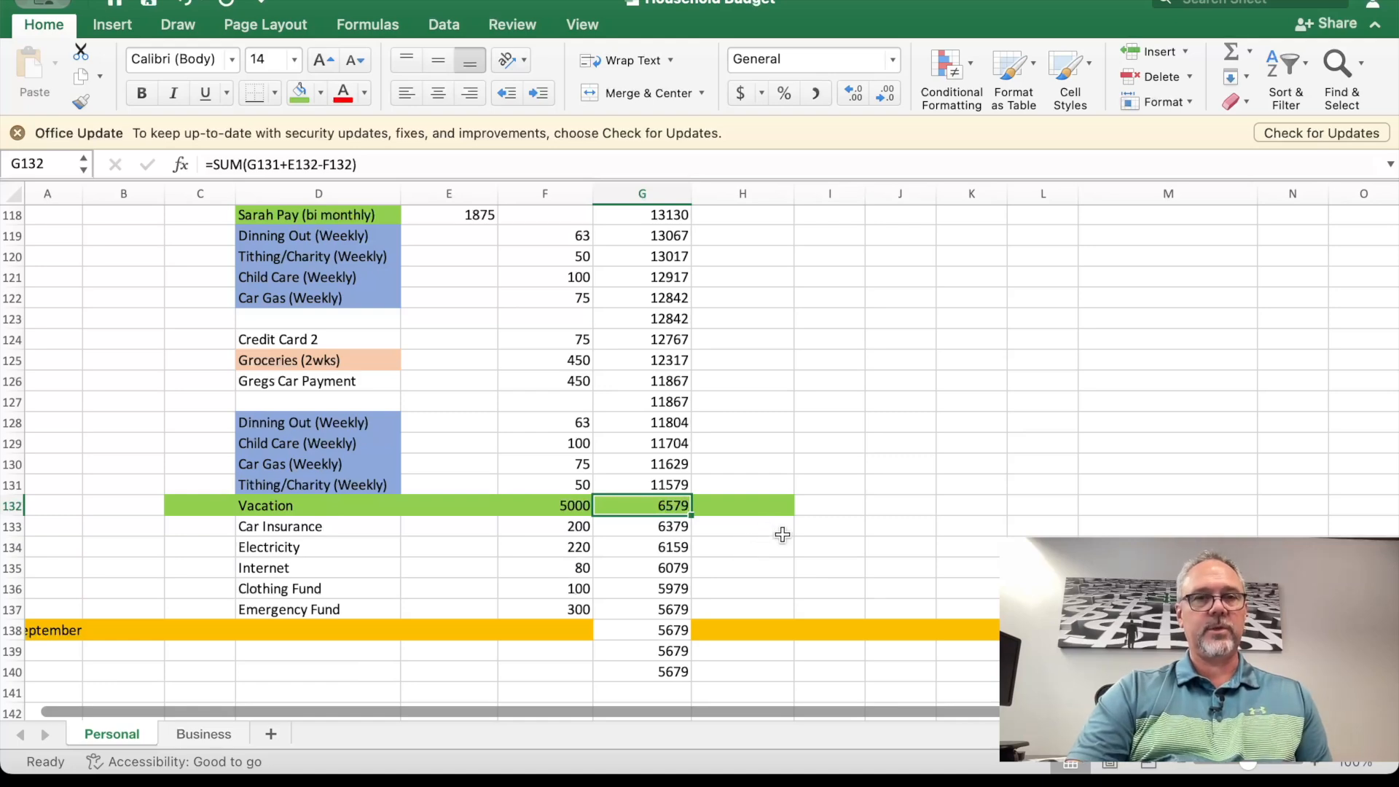
Step: Examine the June section's running balance in G10 after the first week's expenses and in G20 on the Child Care row
scroll(779, 537, up, 3)
scroll(780, 537, up, 10)
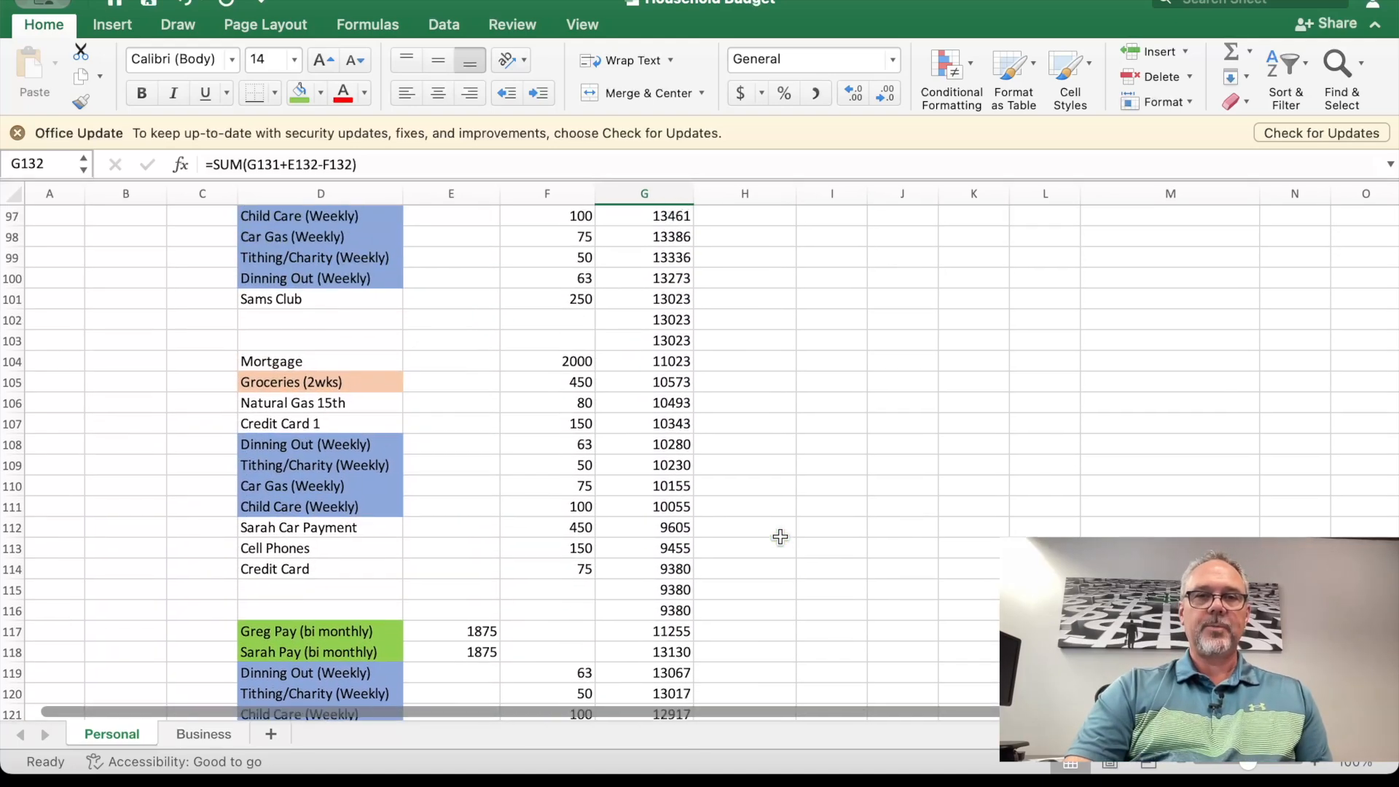
scroll(780, 537, up, 15)
scroll(780, 537, right, 2)
scroll(779, 537, up, 10)
scroll(782, 537, left, 2)
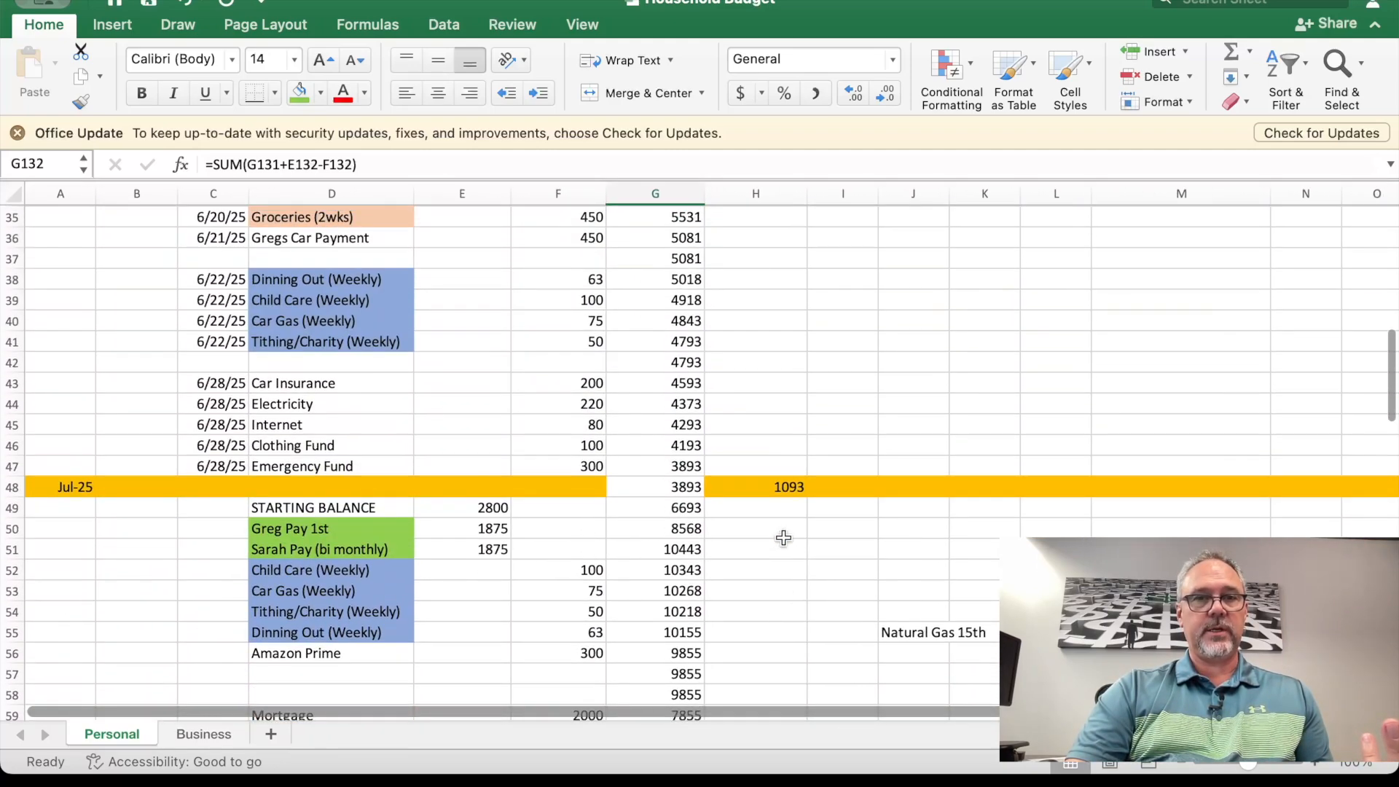
scroll(784, 538, up, 8)
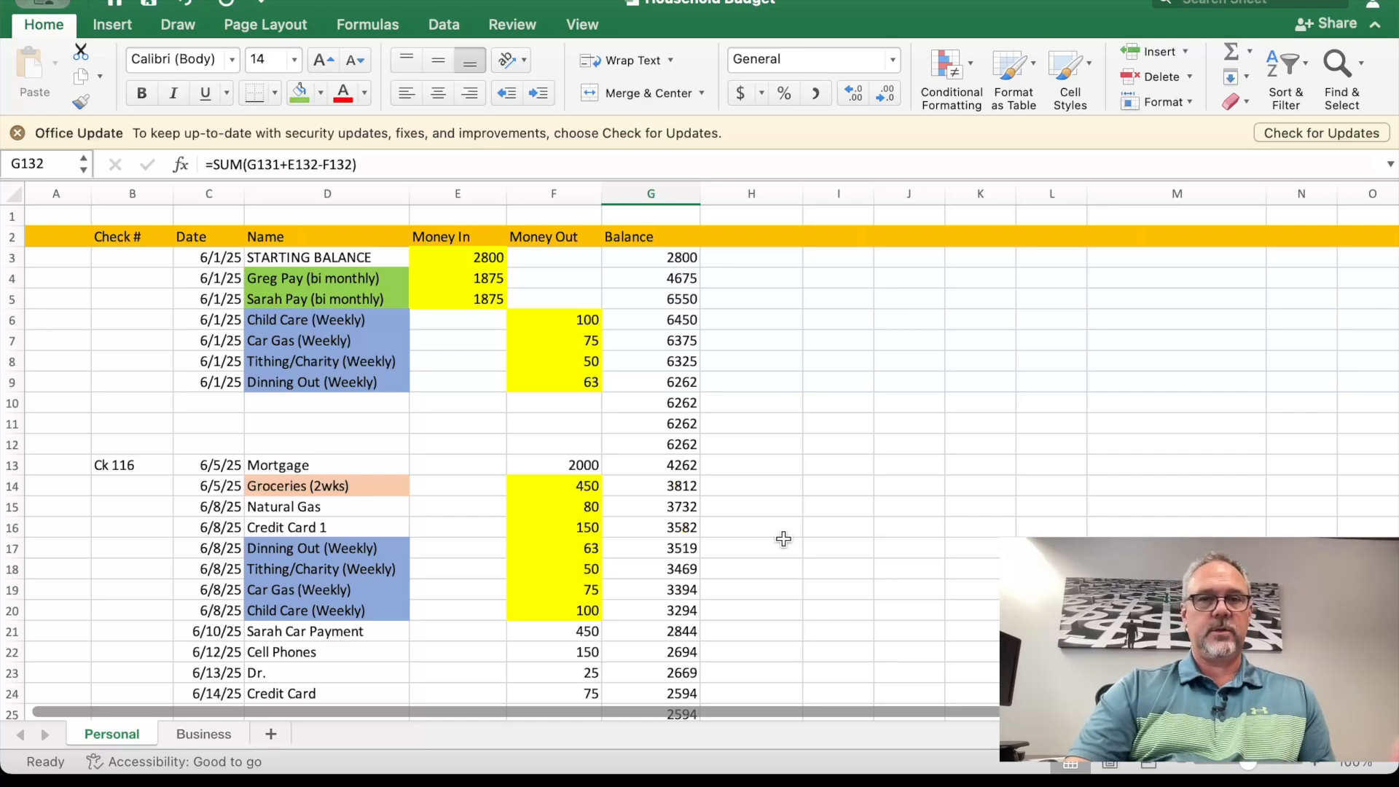
click(674, 401)
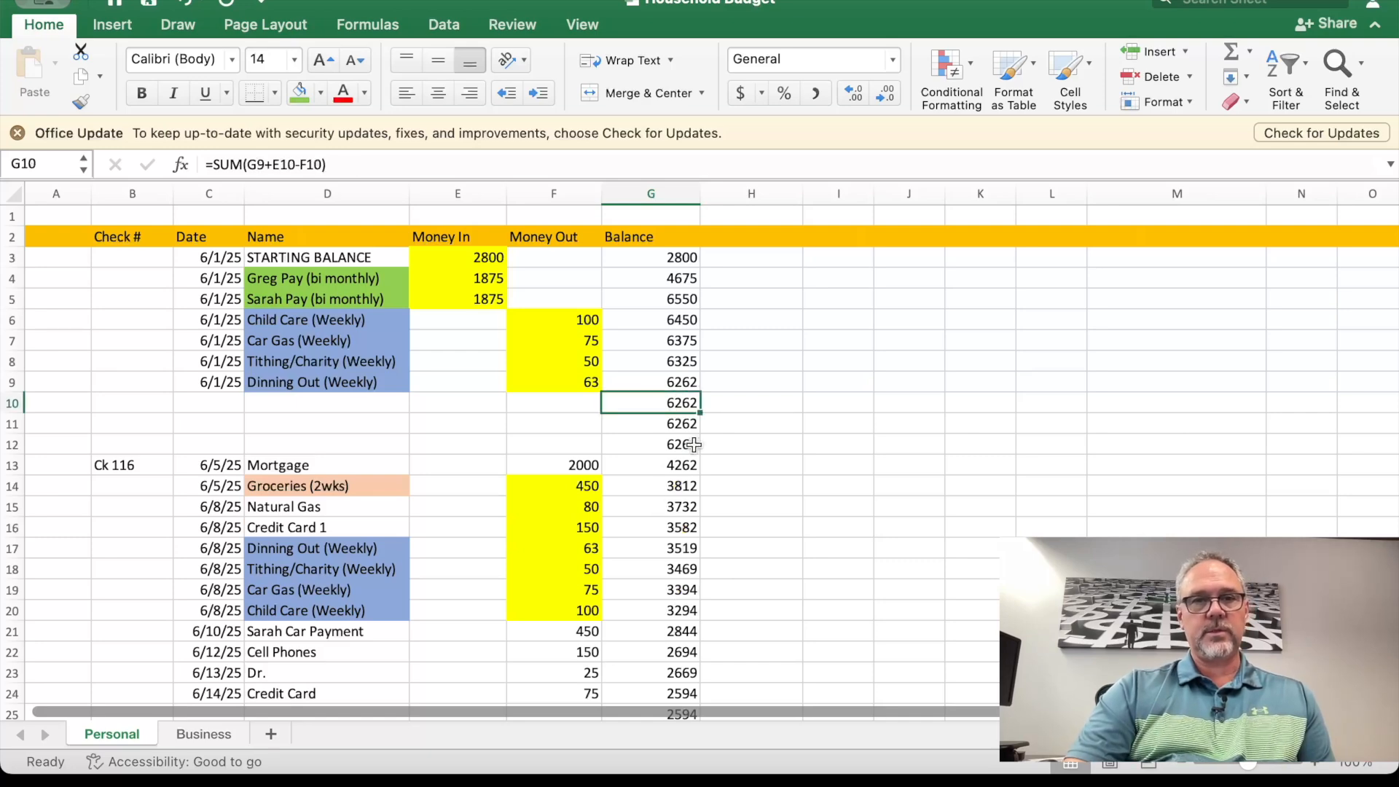
click(663, 609)
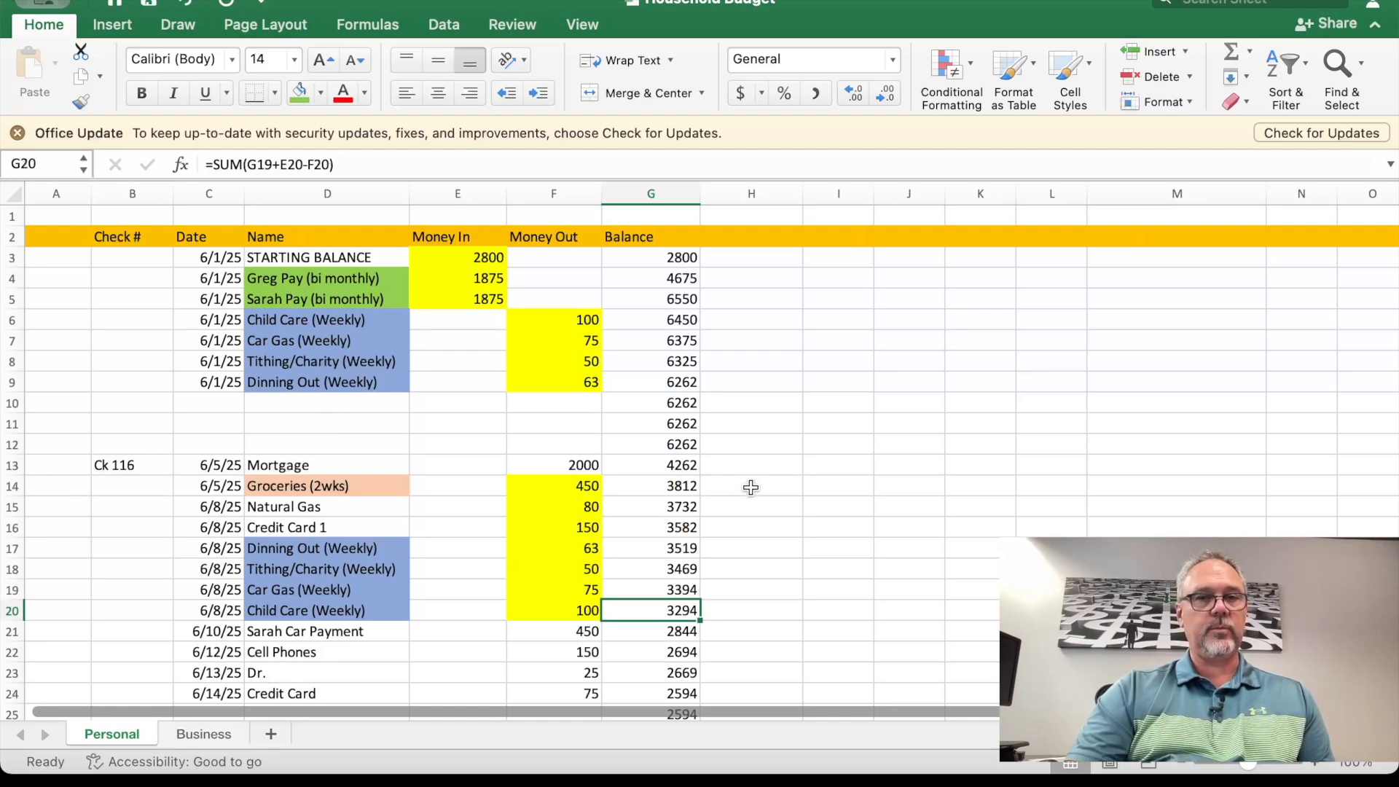
Step: Review the month-end differences in H48 and H93, the School Supplies entry in D87 and the August Vacation row, returning to the sheet's start
scroll(750, 488, down, 10)
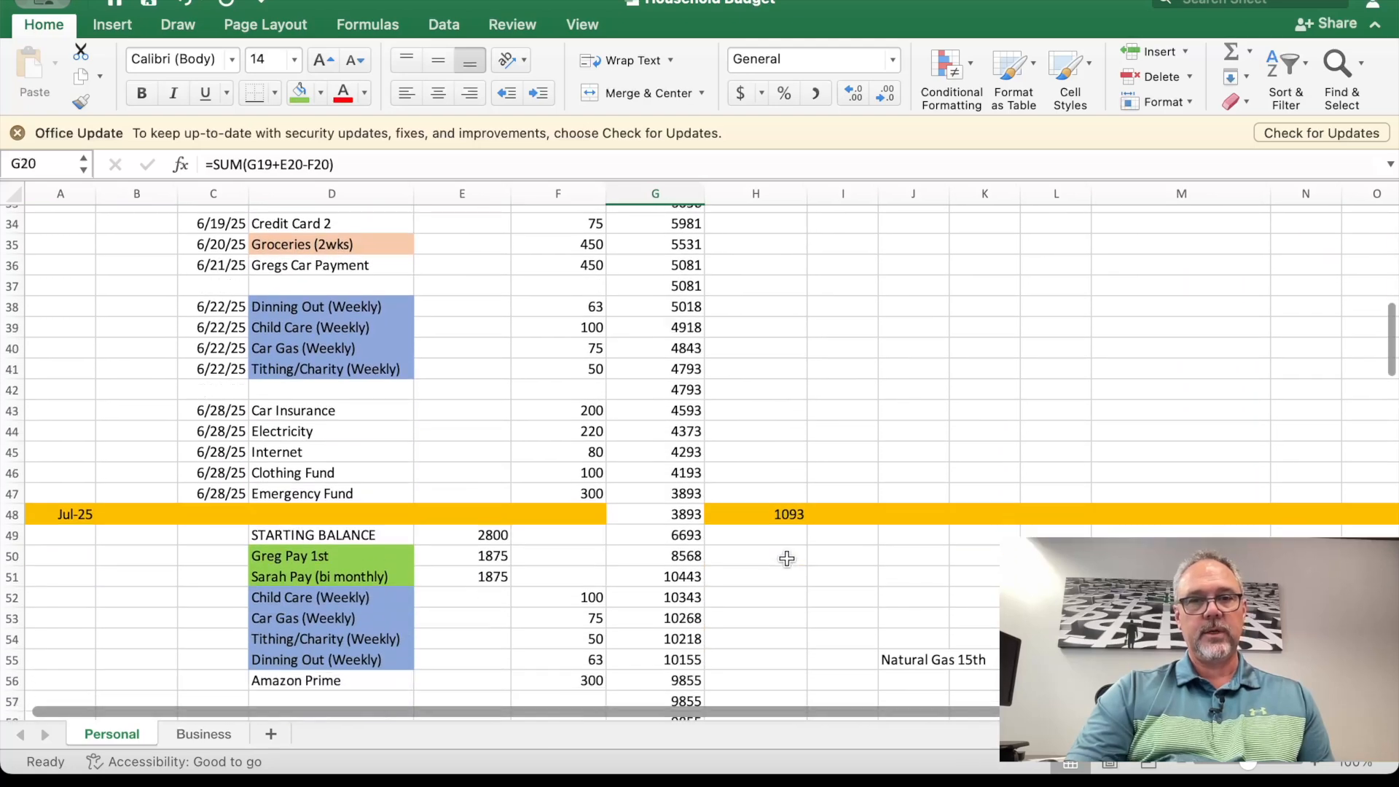
click(780, 432)
click(787, 514)
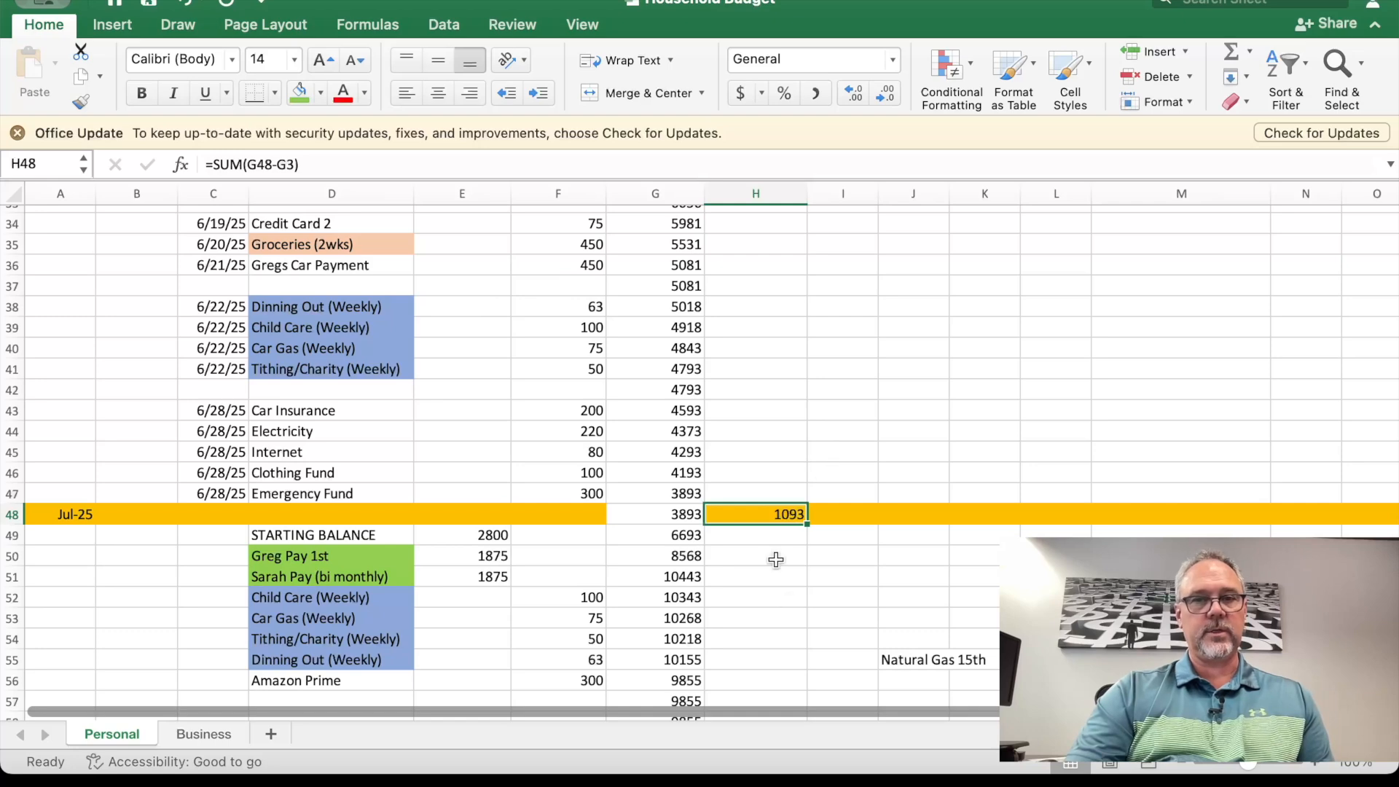
scroll(775, 560, down, 14)
click(783, 500)
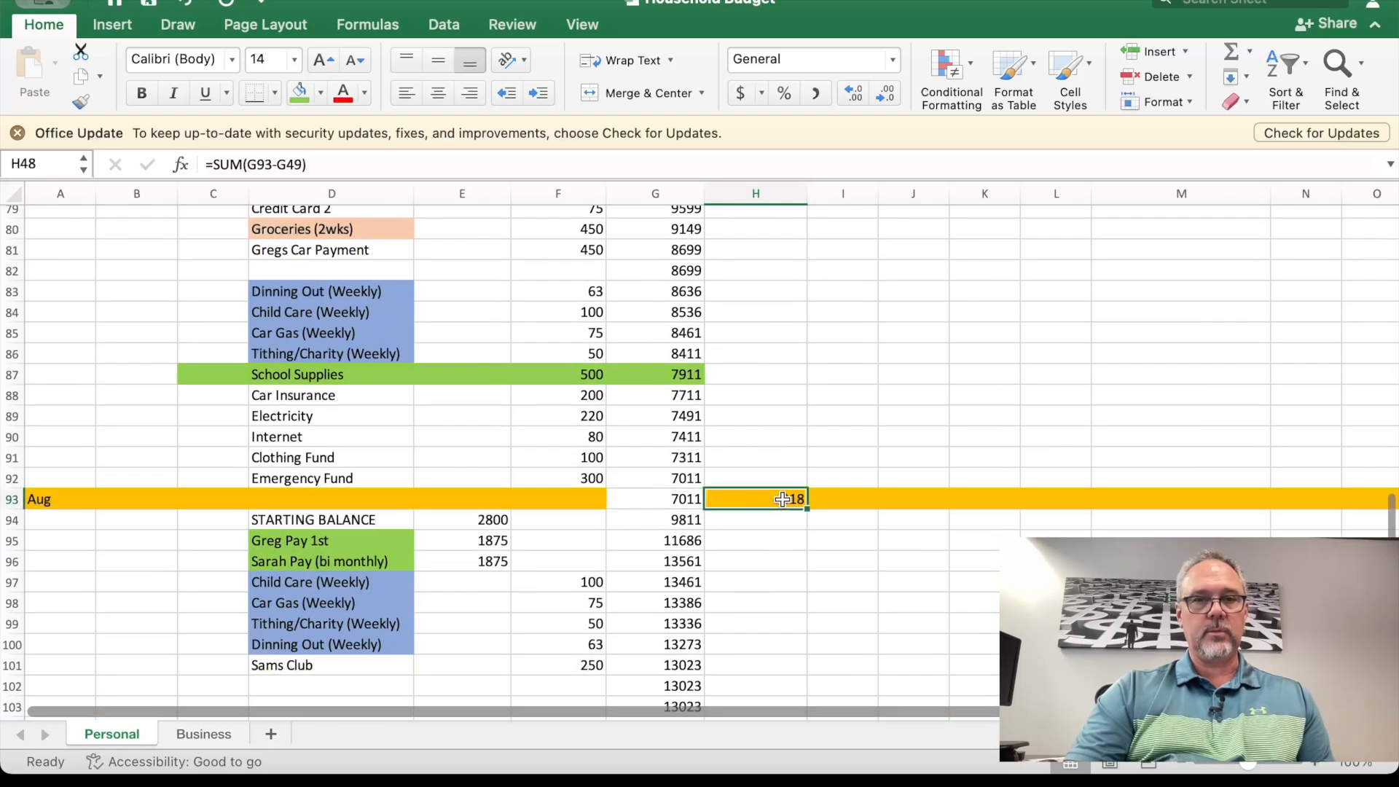
click(343, 373)
scroll(766, 540, down, 8)
scroll(772, 535, down, 5)
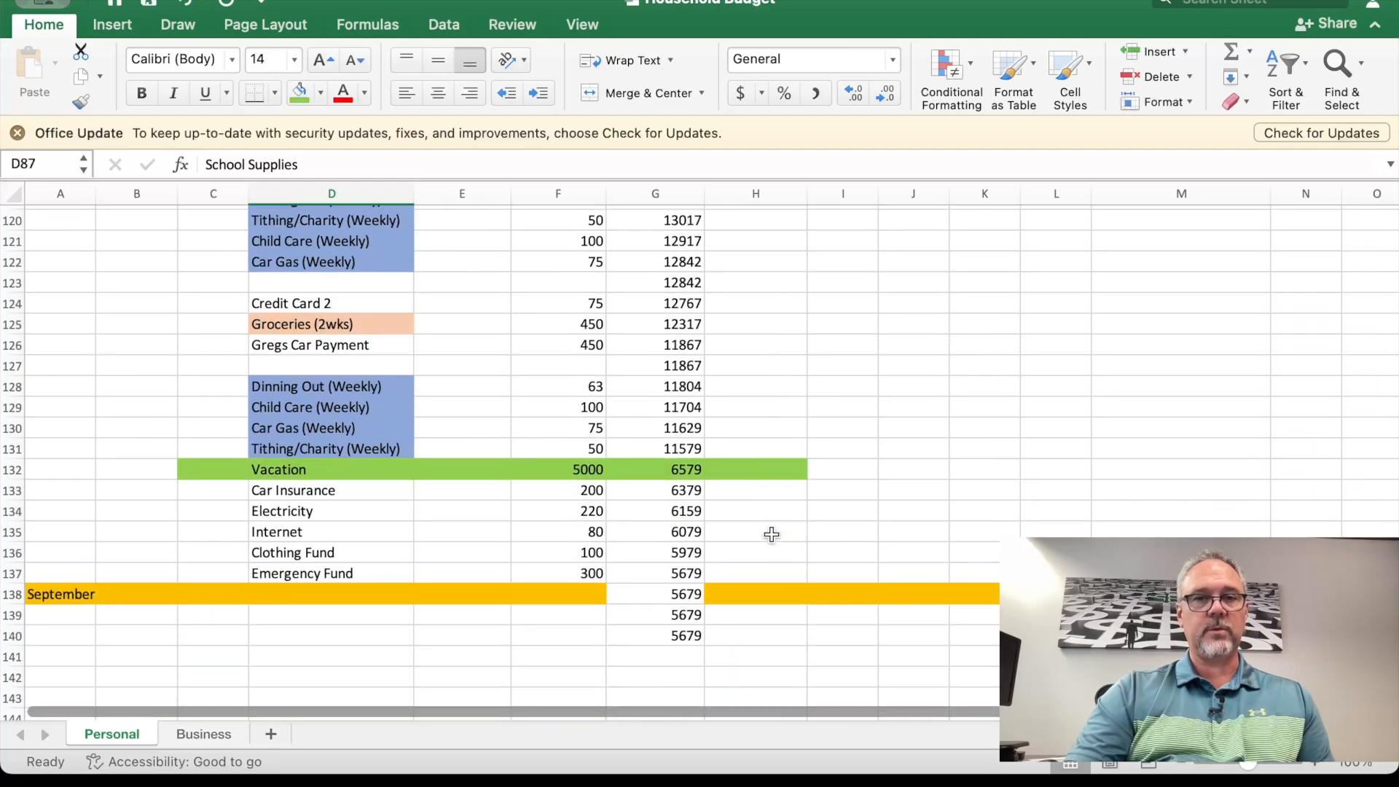
scroll(791, 552, up, 14)
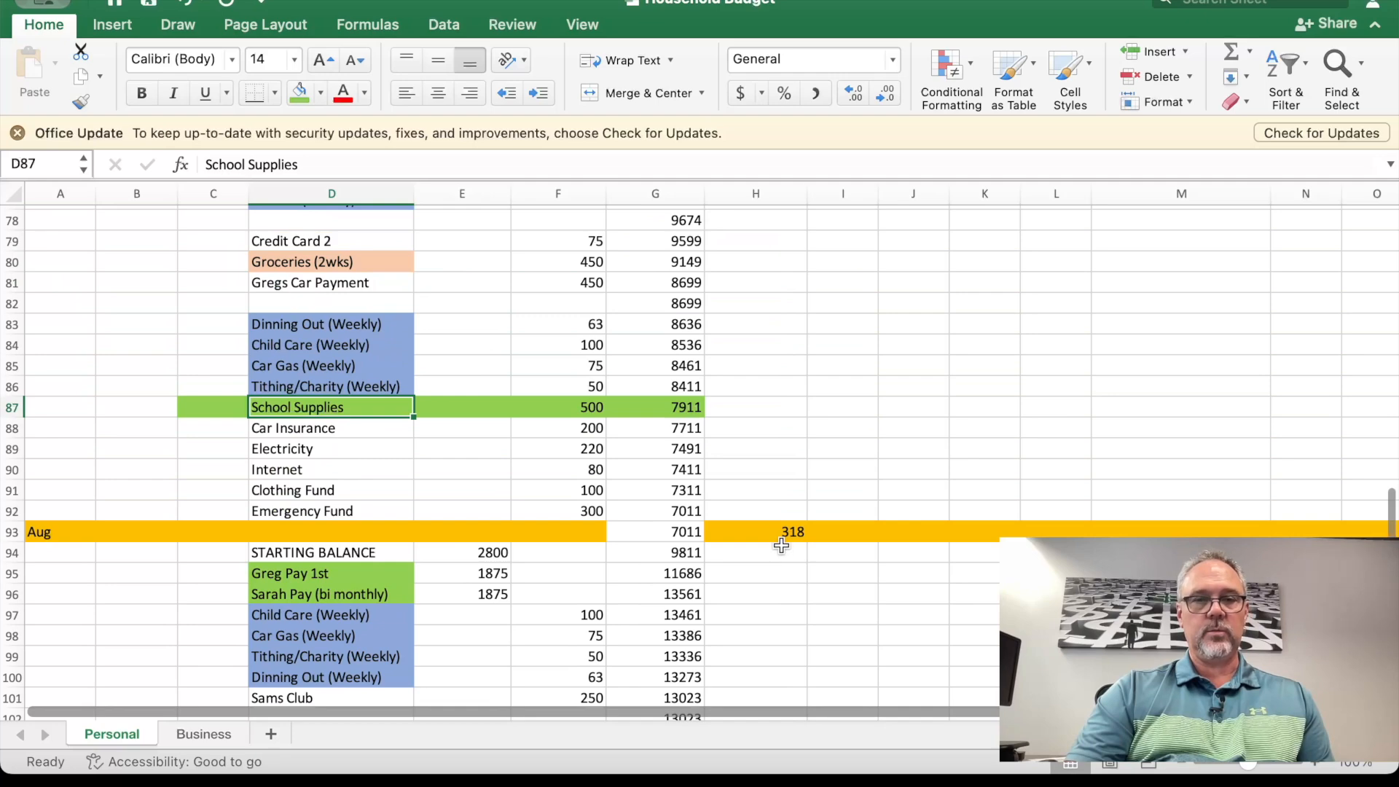
scroll(756, 449, up, 12)
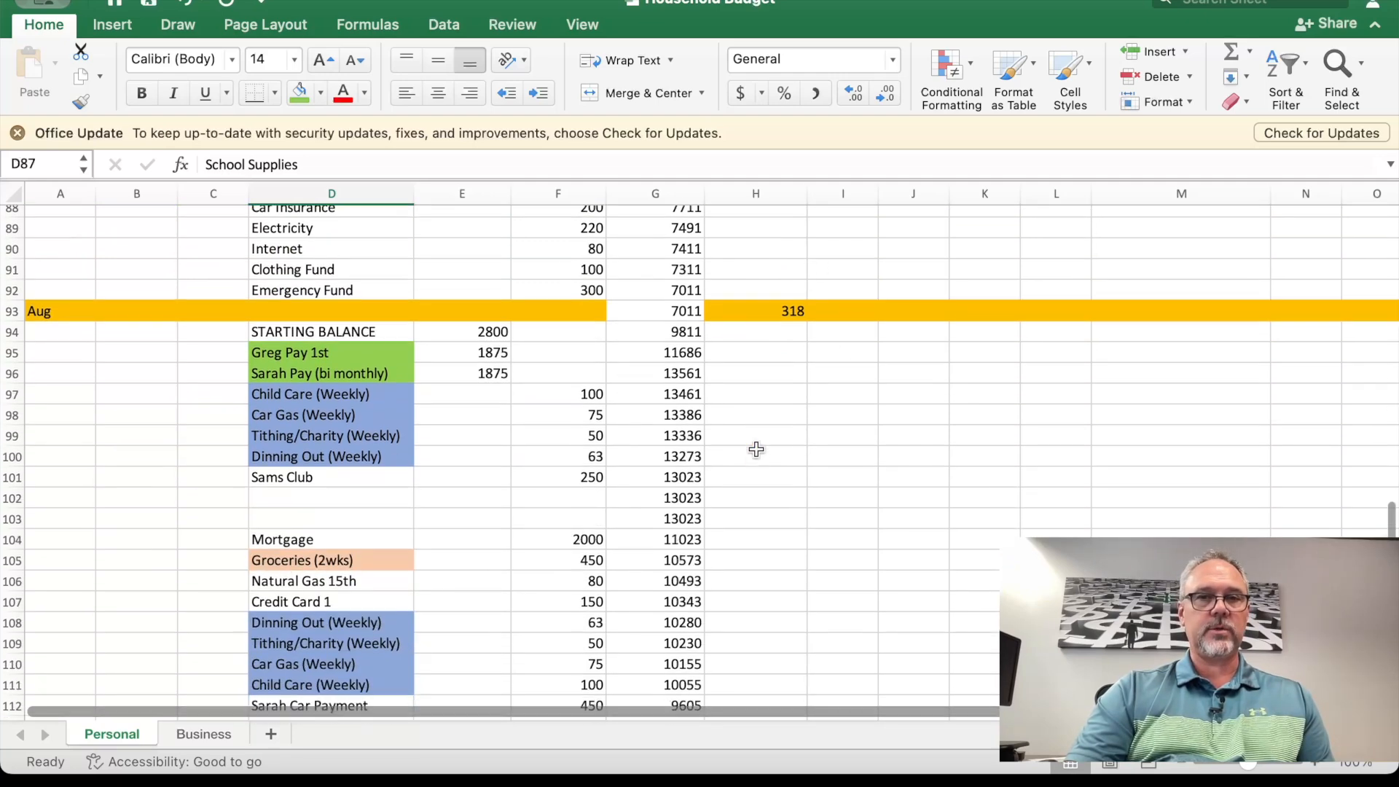
scroll(759, 448, up, 10)
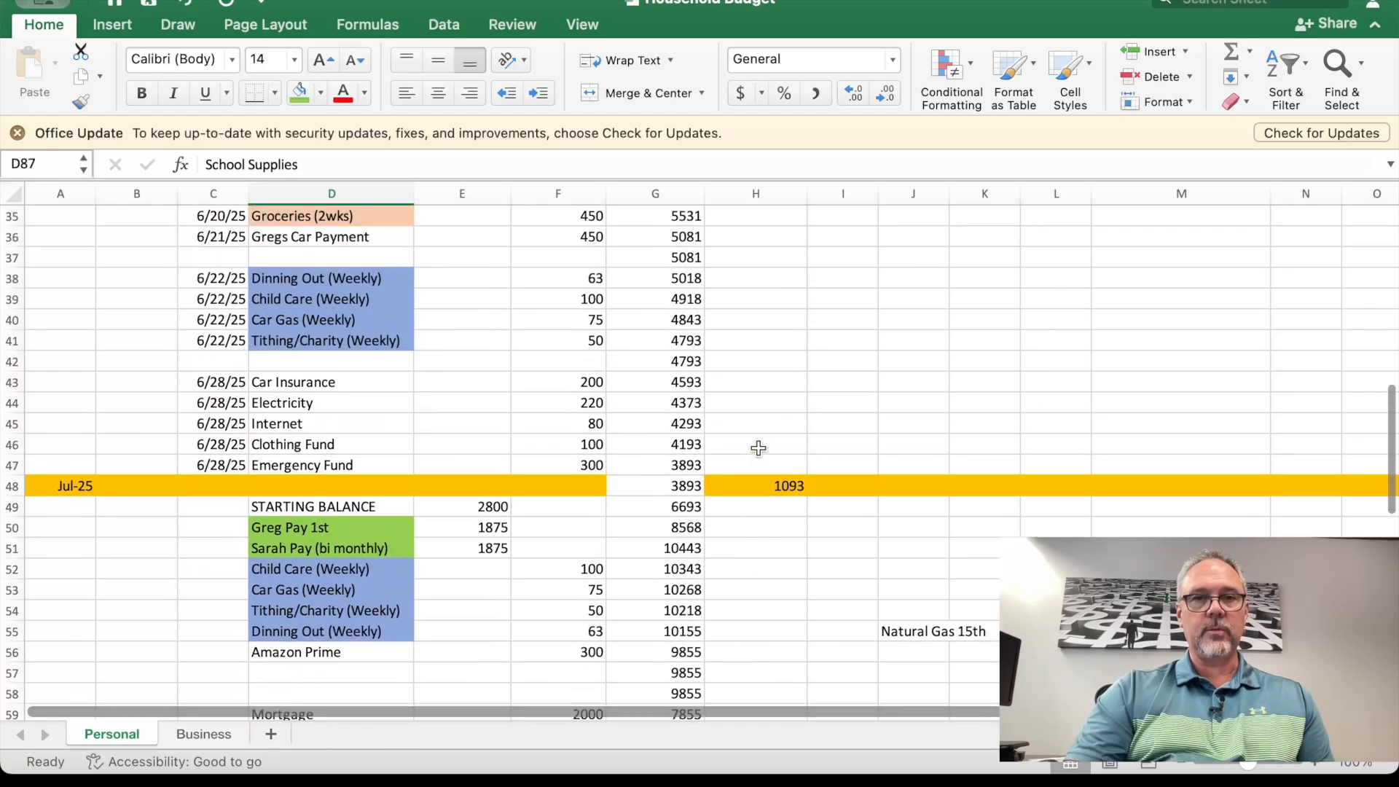
scroll(760, 448, up, 4)
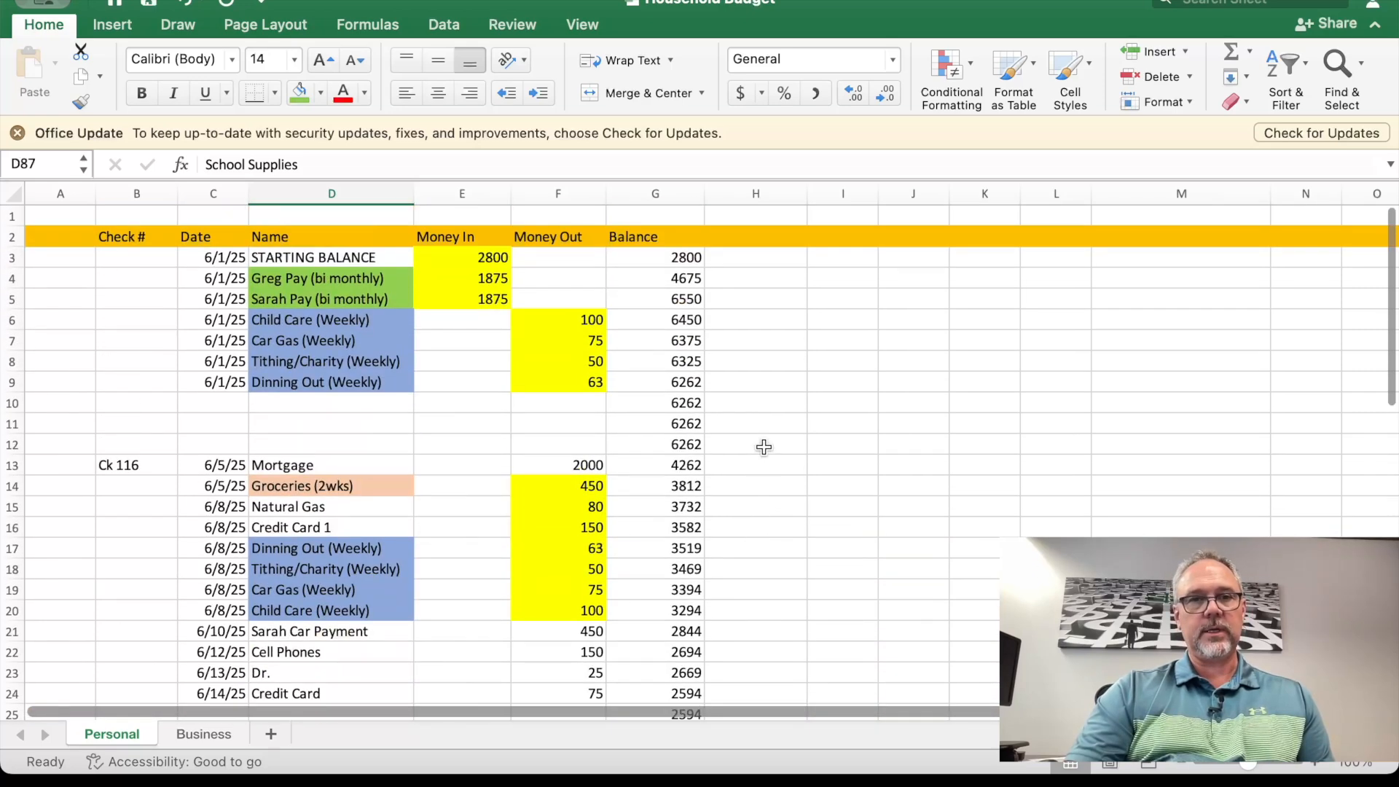